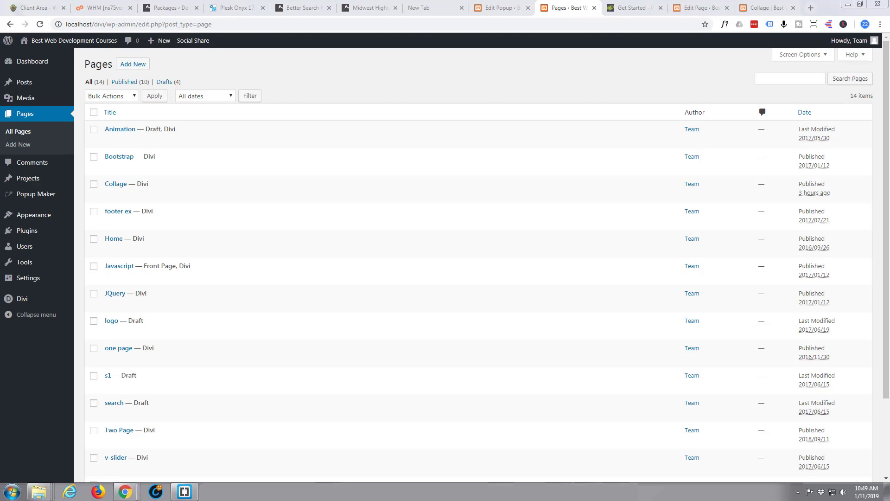
# Look at the active Divi theme's details, including its version, among the installed themes
pyautogui.click(38, 219)
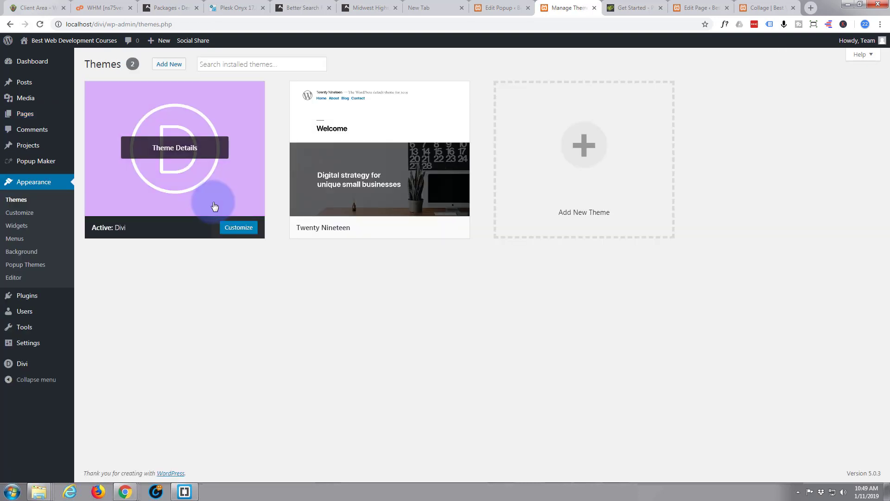
pyautogui.click(215, 201)
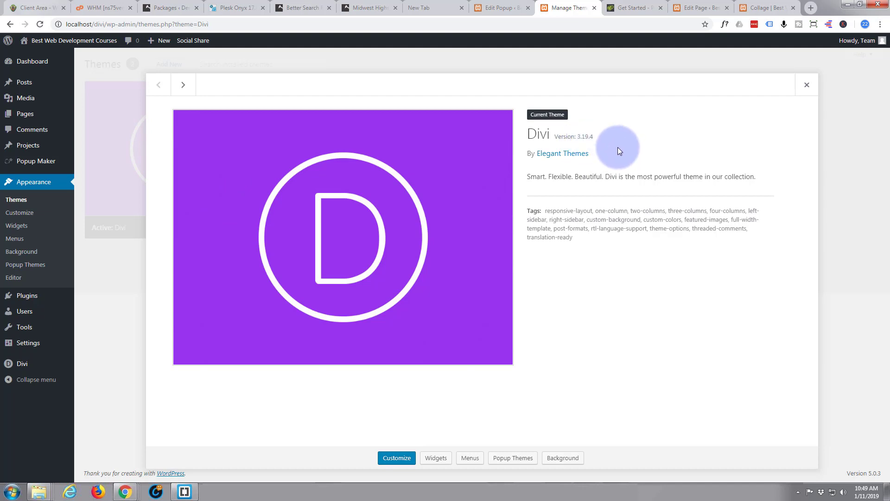
pyautogui.click(806, 86)
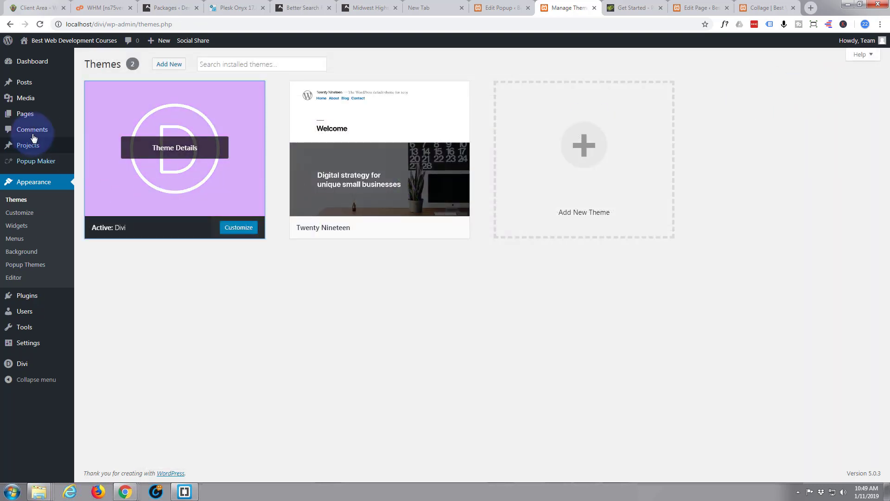
# Add a new page titled "Masonary" and switch it to the Divi Builder
pyautogui.click(28, 117)
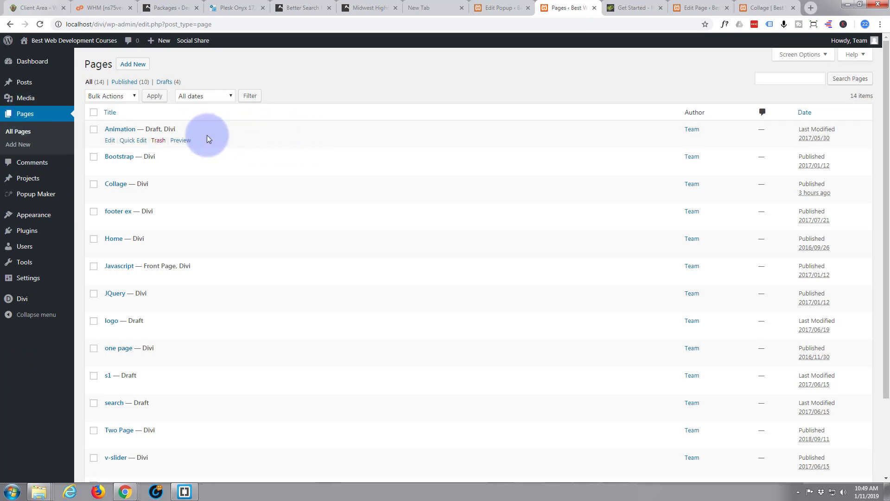
pyautogui.click(135, 66)
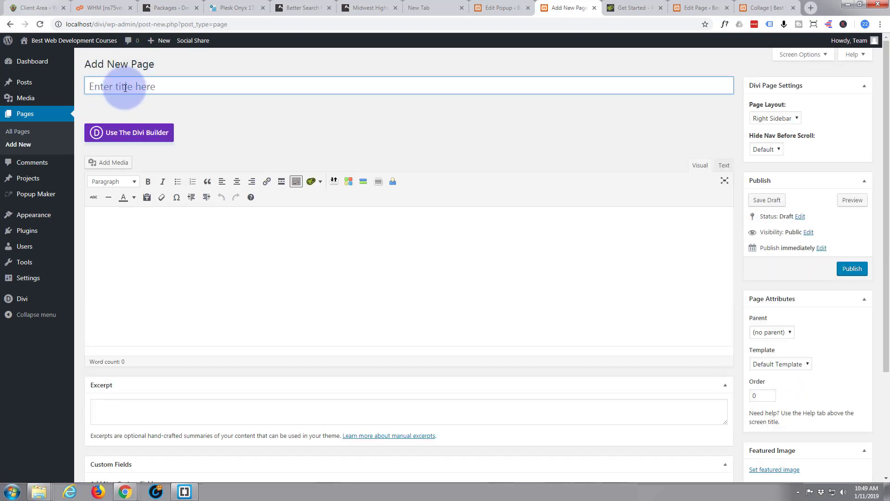
pyautogui.write('Masonary')
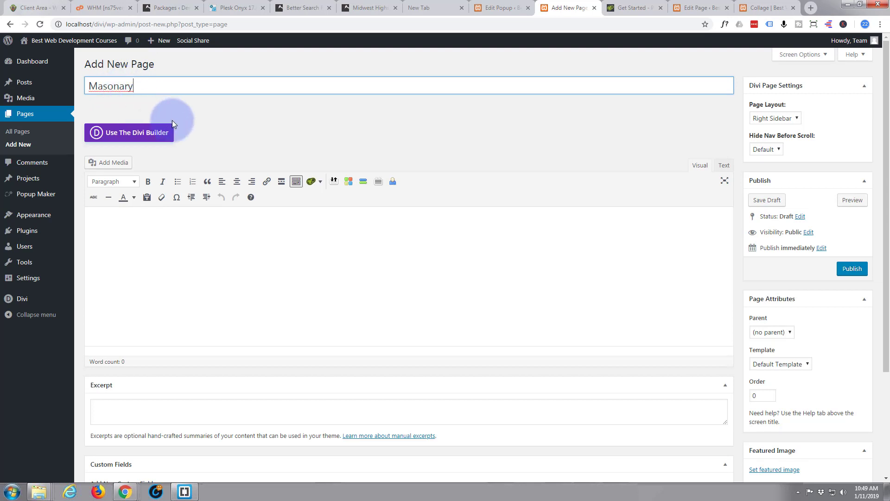
pyautogui.click(142, 137)
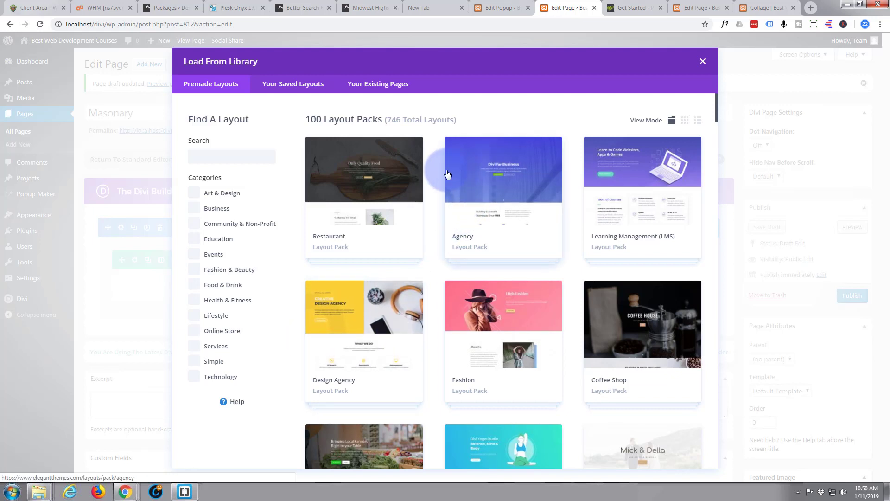
# Filter the premade layouts by the Lifestyle category and load the About layout from the Travel Blog pack into the page
pyautogui.scroll(-2, 432, 169)
pyautogui.scroll(-3, 433, 170)
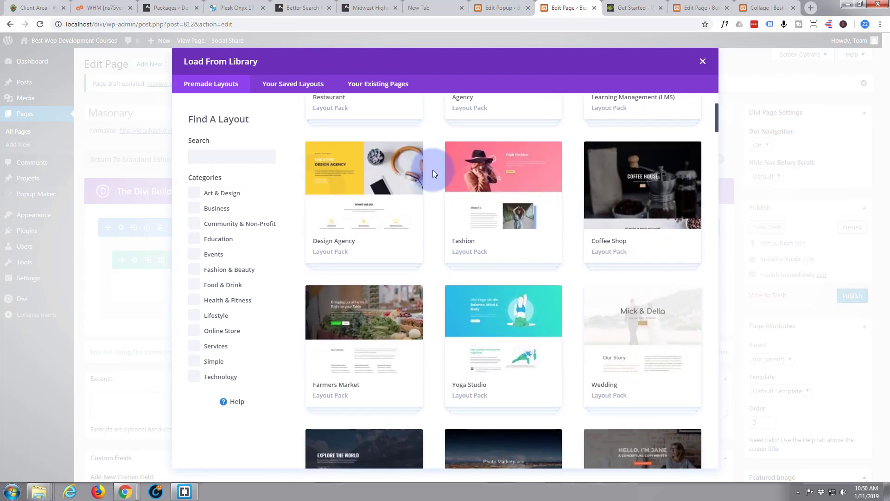
pyautogui.scroll(-2, 433, 170)
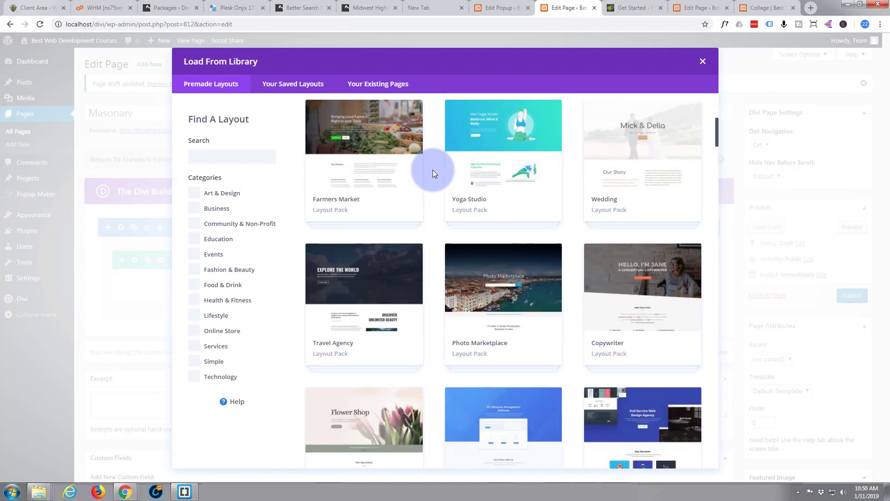
pyautogui.scroll(-4, 432, 169)
pyautogui.scroll(5, 432, 169)
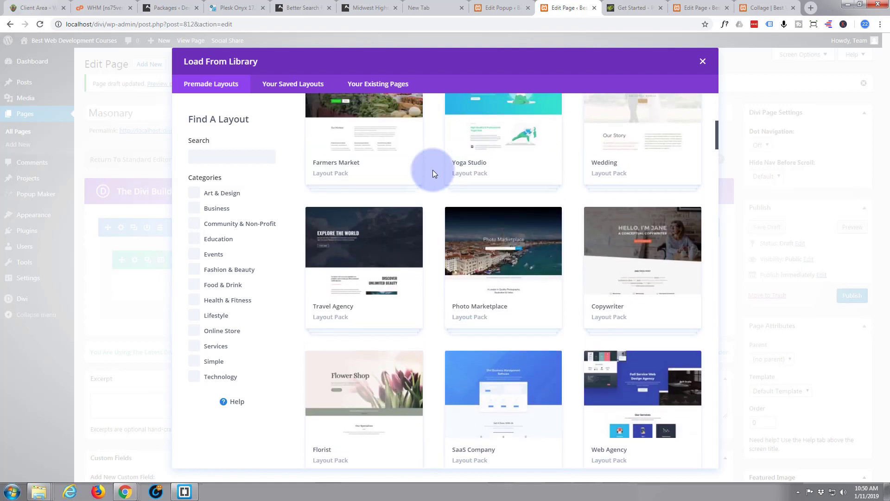
pyautogui.scroll(3, 432, 170)
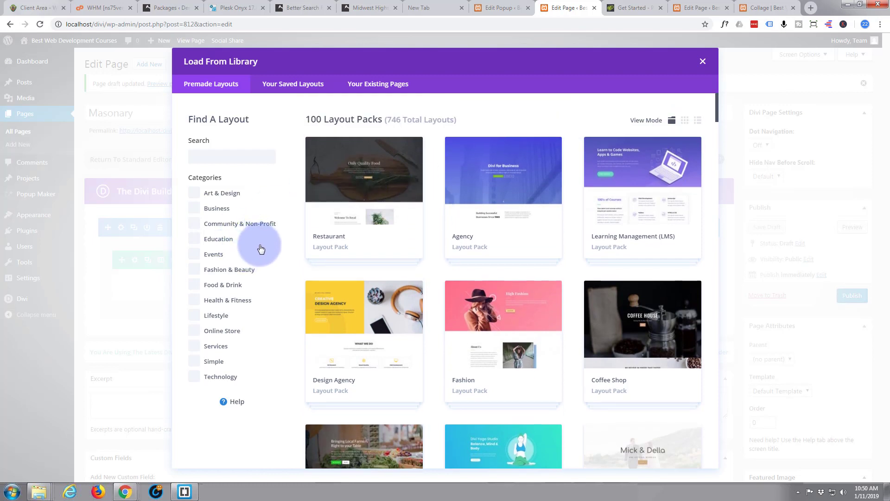
pyautogui.click(195, 316)
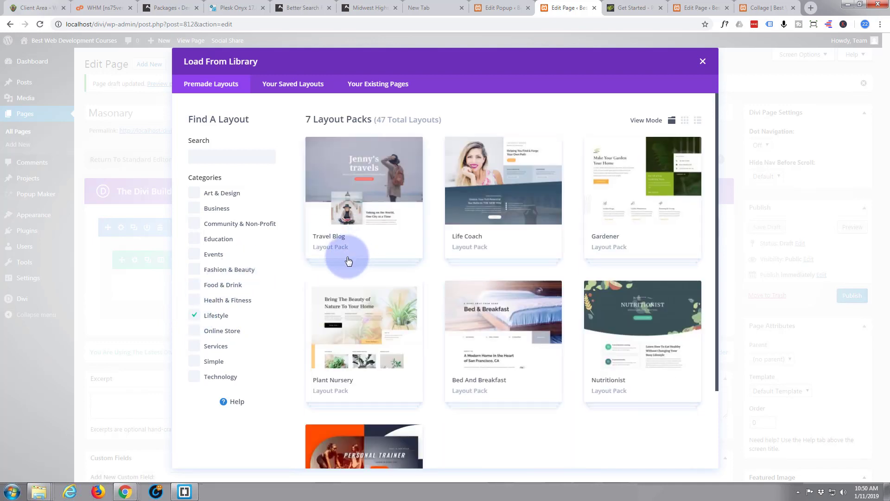
pyautogui.click(380, 199)
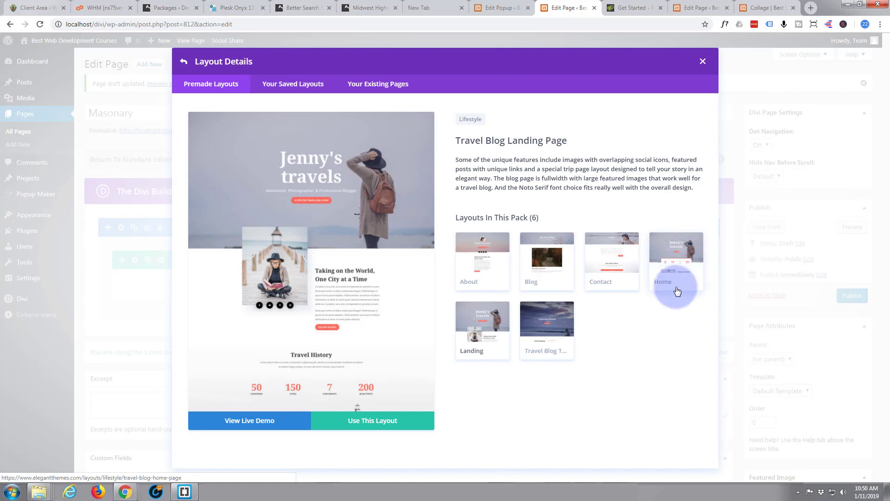
pyautogui.click(462, 269)
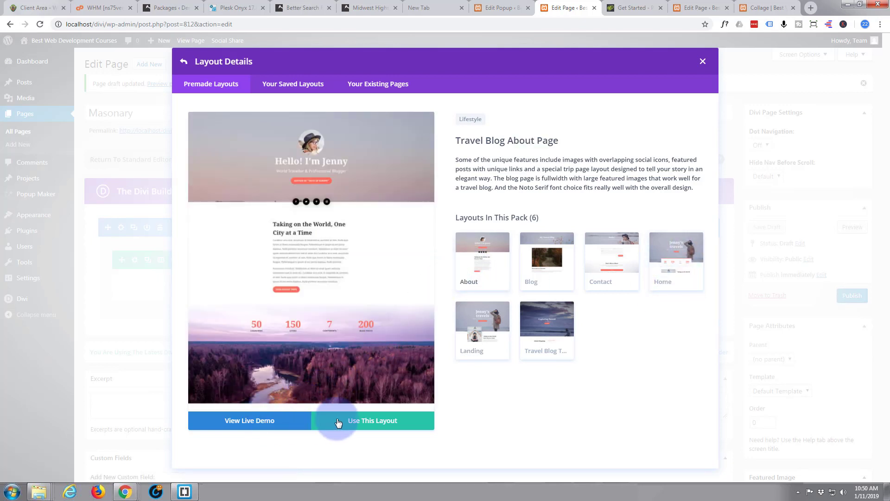
pyautogui.click(355, 420)
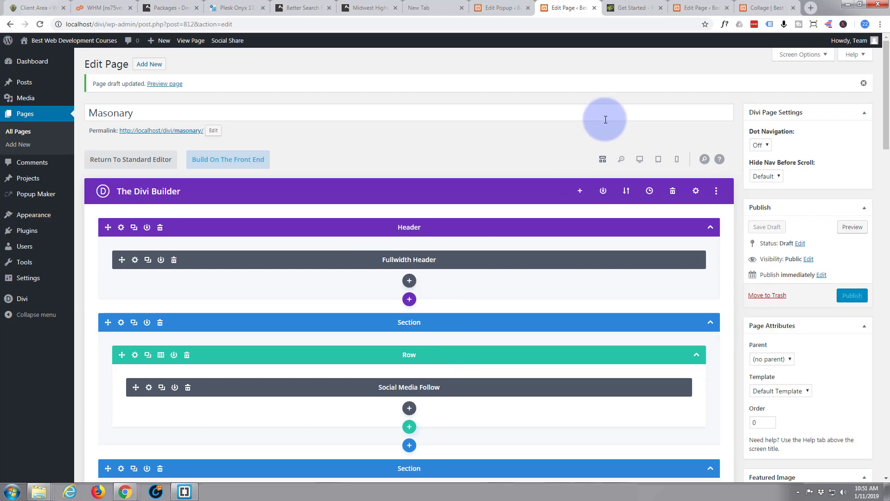
# Switch the builder to the desktop view and examine the loaded layout's sections through the whole page
pyautogui.click(640, 159)
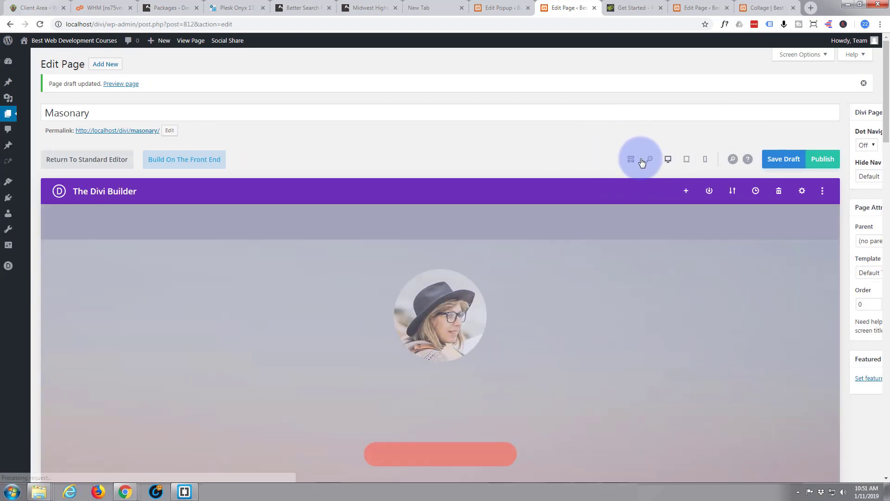
pyautogui.scroll(-4, 533, 212)
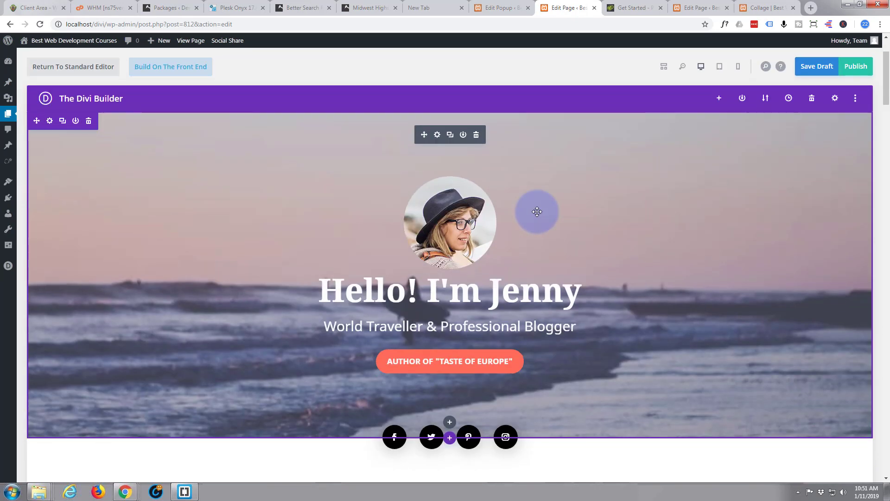
pyautogui.scroll(-4, 539, 212)
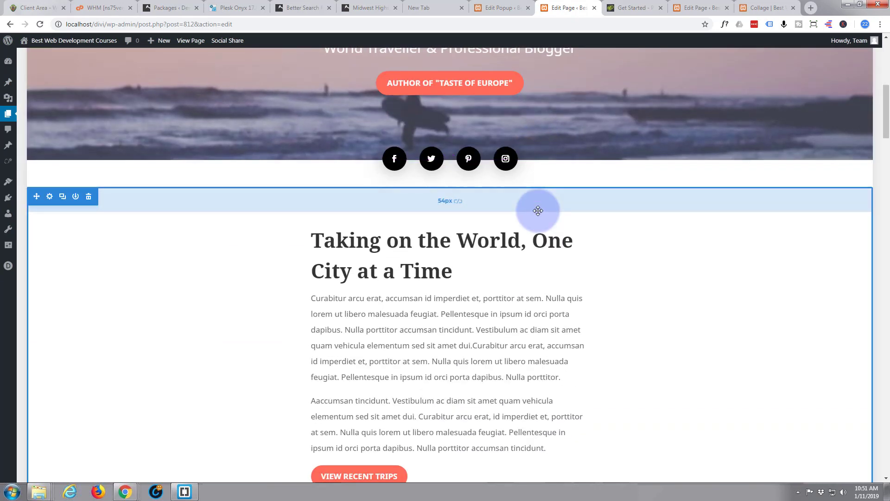
pyautogui.scroll(-10, 540, 210)
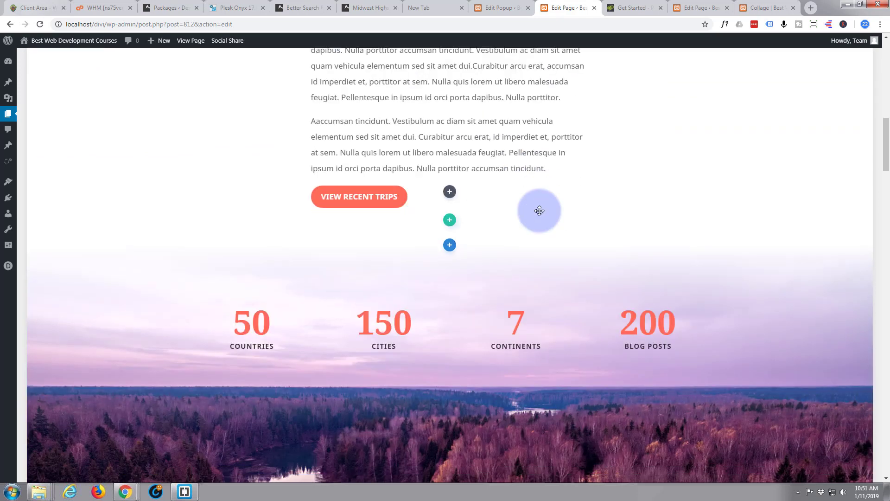
pyautogui.scroll(-10, 539, 211)
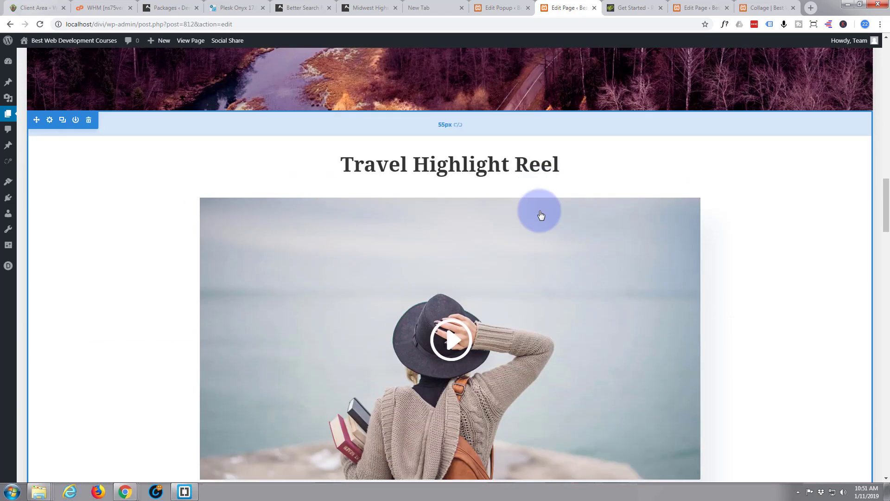
pyautogui.scroll(-10, 540, 213)
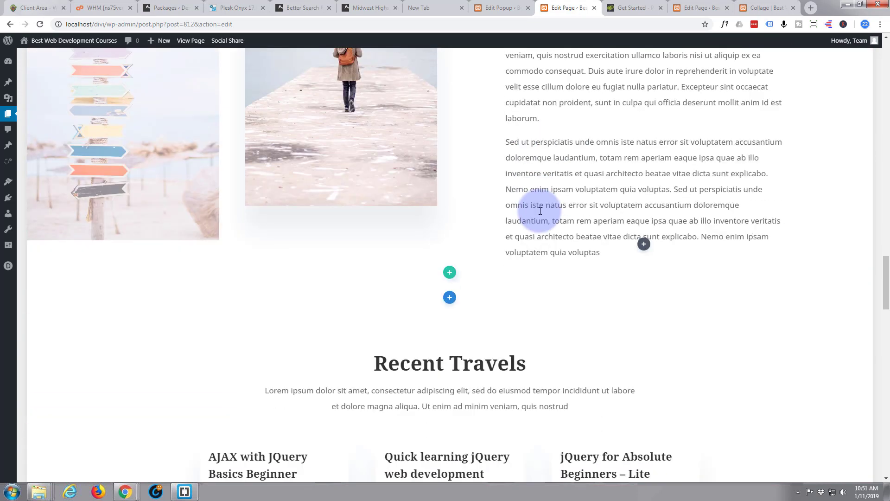
pyautogui.scroll(-13, 541, 211)
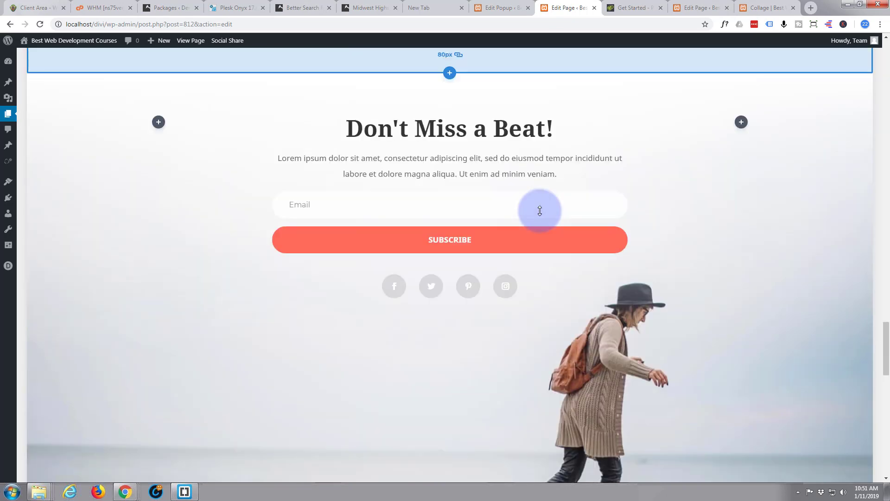
pyautogui.scroll(-4, 541, 214)
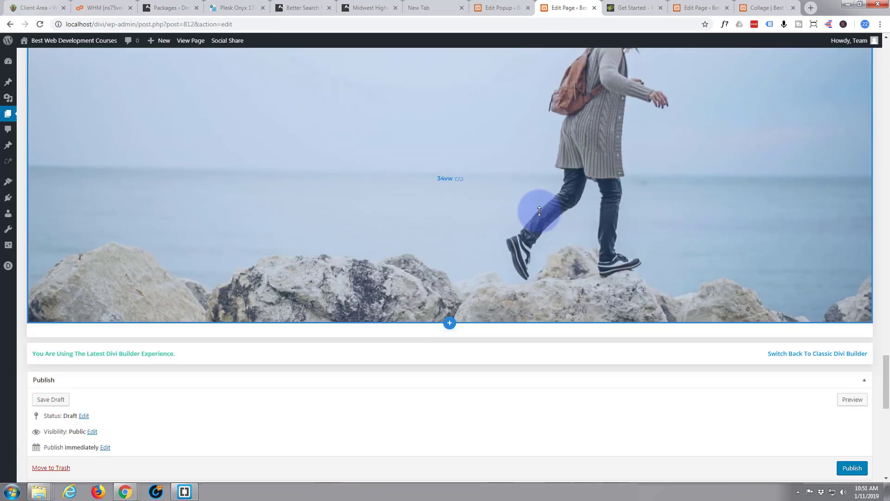
pyautogui.scroll(18, 539, 211)
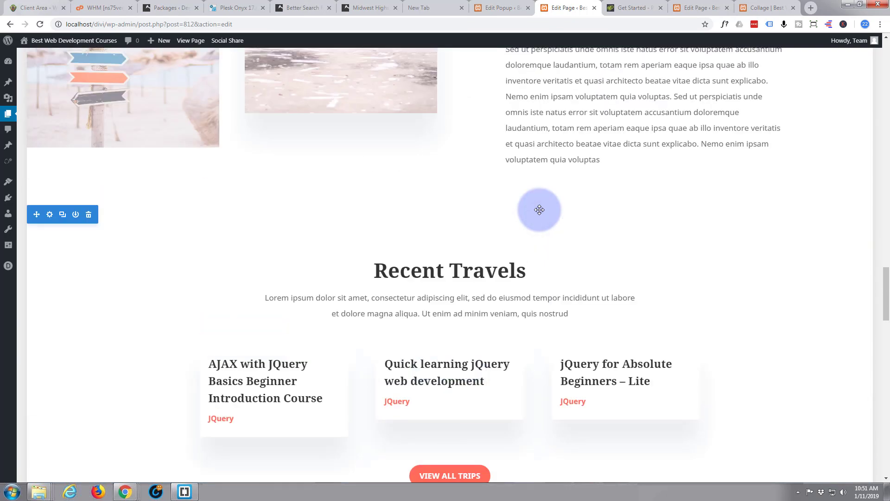
pyautogui.scroll(5, 539, 209)
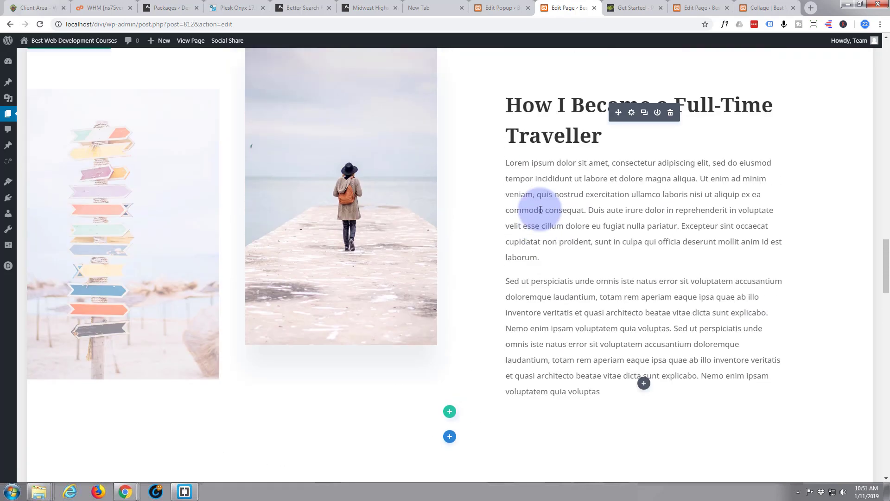
pyautogui.scroll(13, 540, 210)
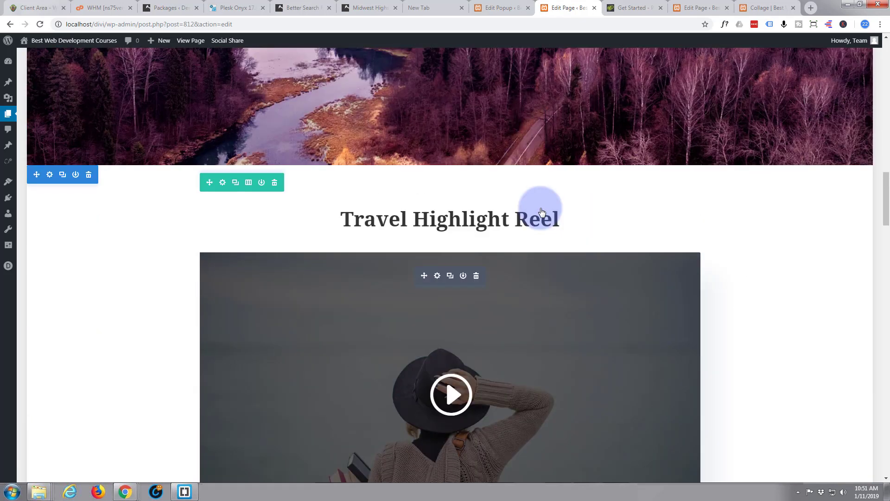
pyautogui.scroll(1, 542, 212)
pyautogui.scroll(3, 540, 207)
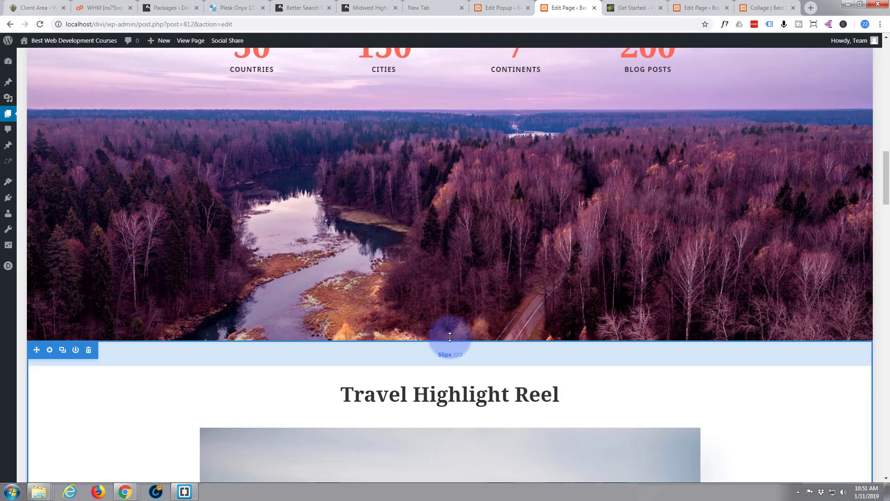
# Insert a regular section with an empty row of six equal columns directly above the Travel Highlight Reel section
pyautogui.scroll(-7, 449, 340)
pyautogui.scroll(7, 450, 339)
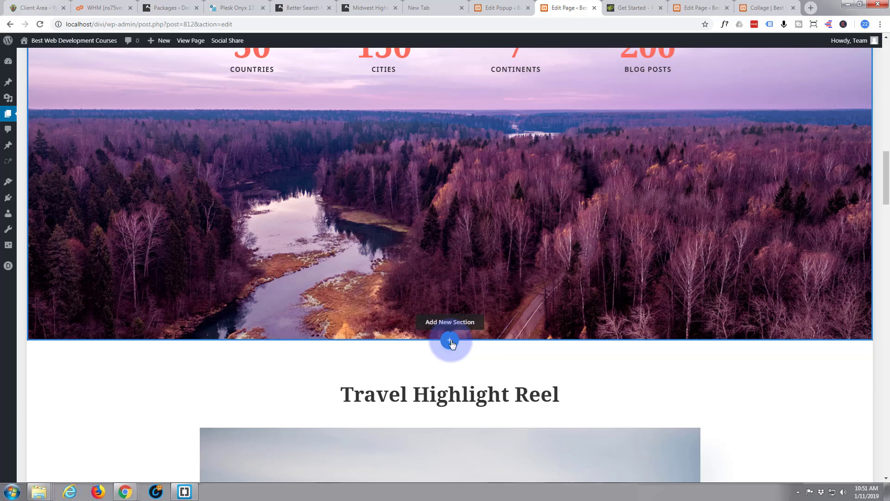
pyautogui.click(450, 341)
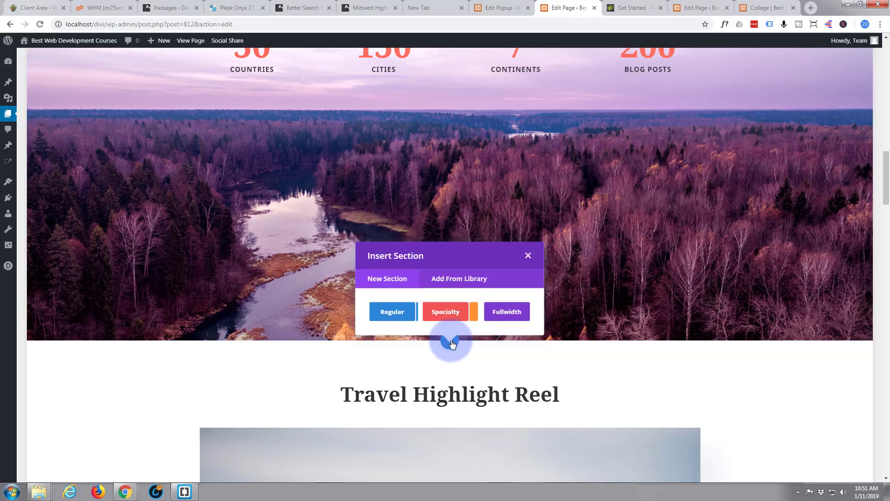
pyautogui.click(398, 315)
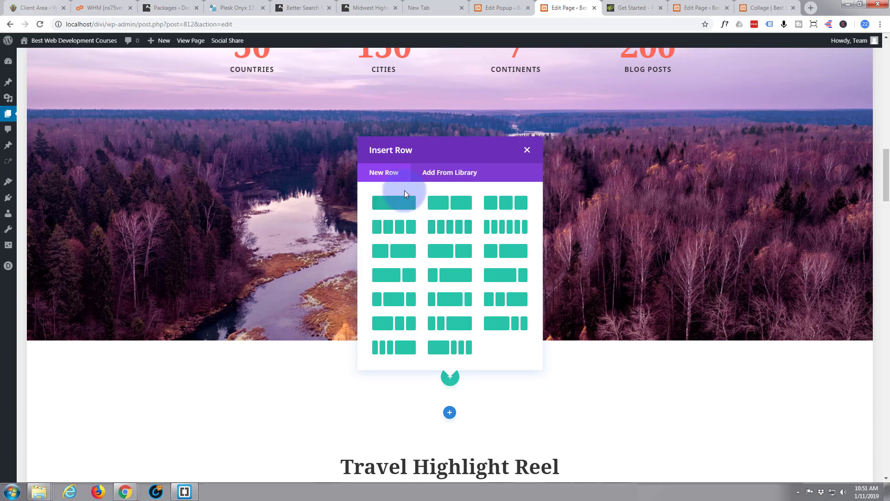
pyautogui.click(505, 227)
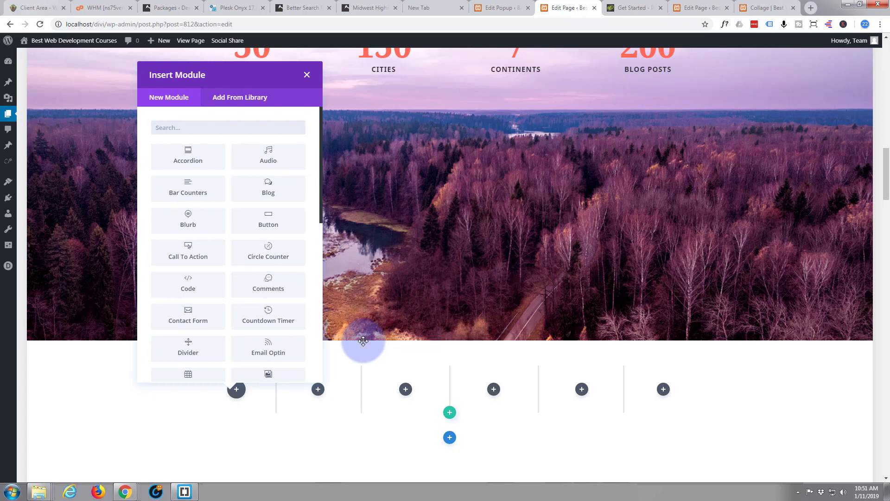
pyautogui.click(306, 74)
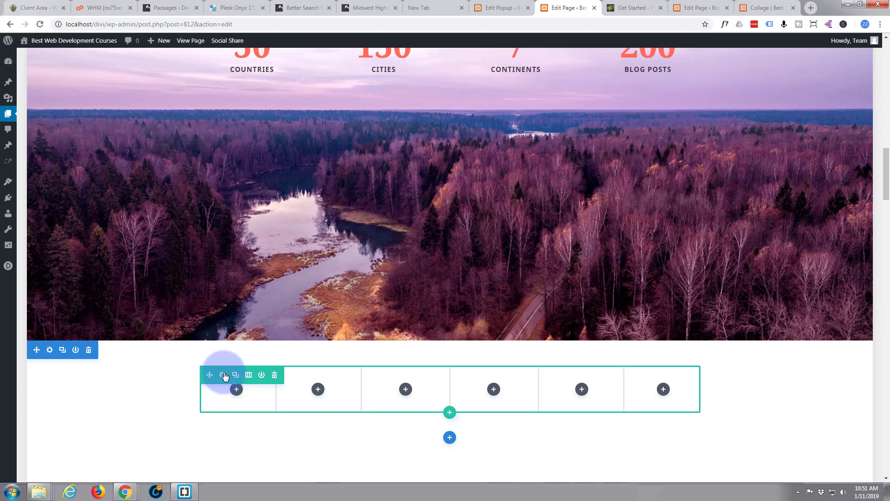
# Make the six-column row fullwidth with a custom gutter width of 1 and save the row settings
pyautogui.click(223, 375)
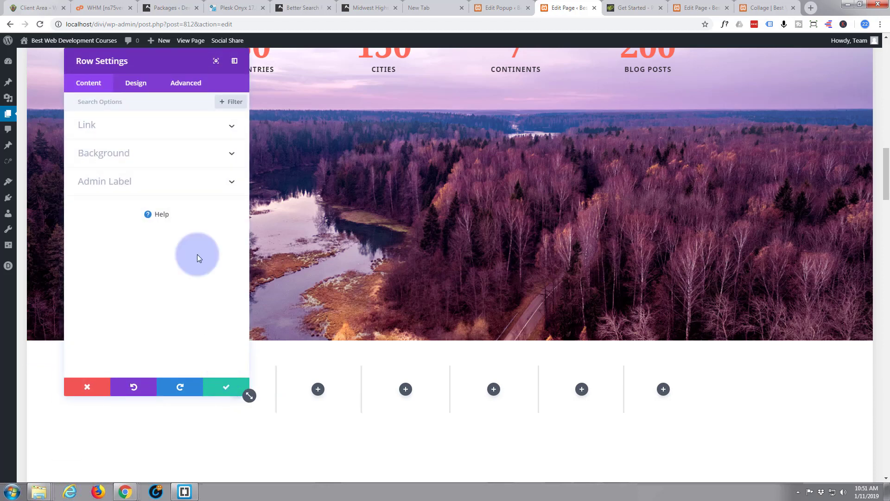
pyautogui.click(136, 84)
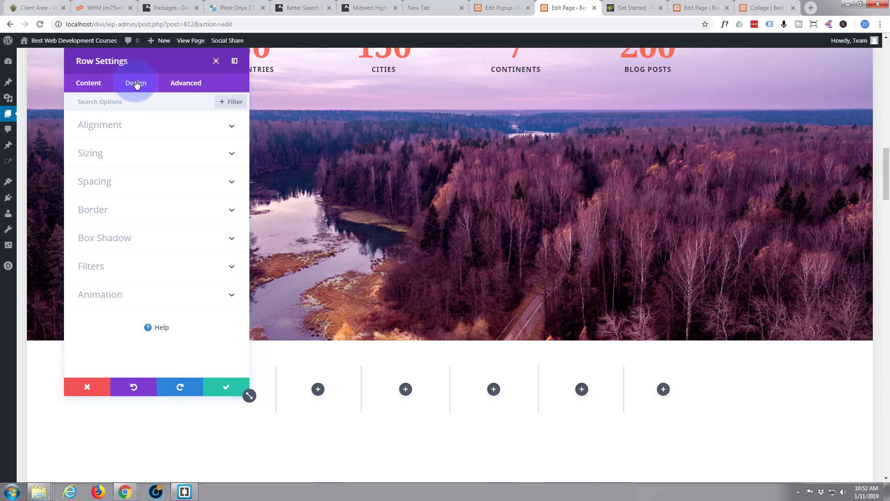
pyautogui.click(139, 154)
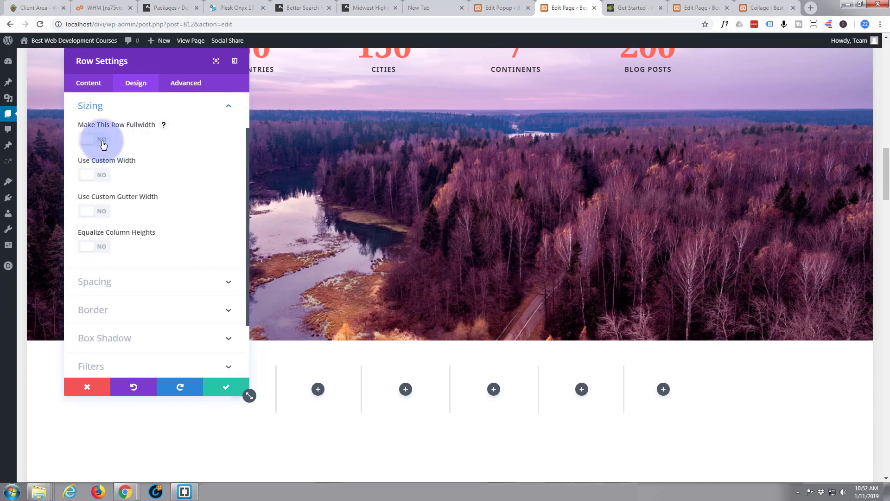
pyautogui.click(103, 143)
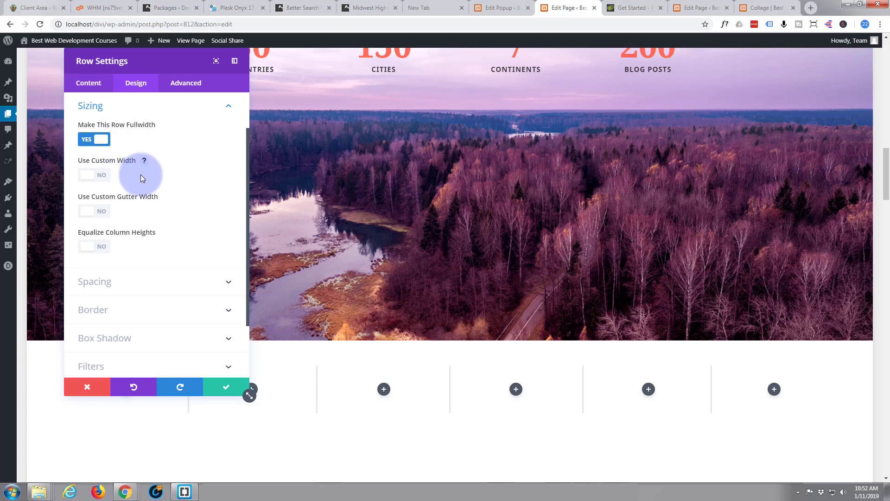
pyautogui.click(102, 214)
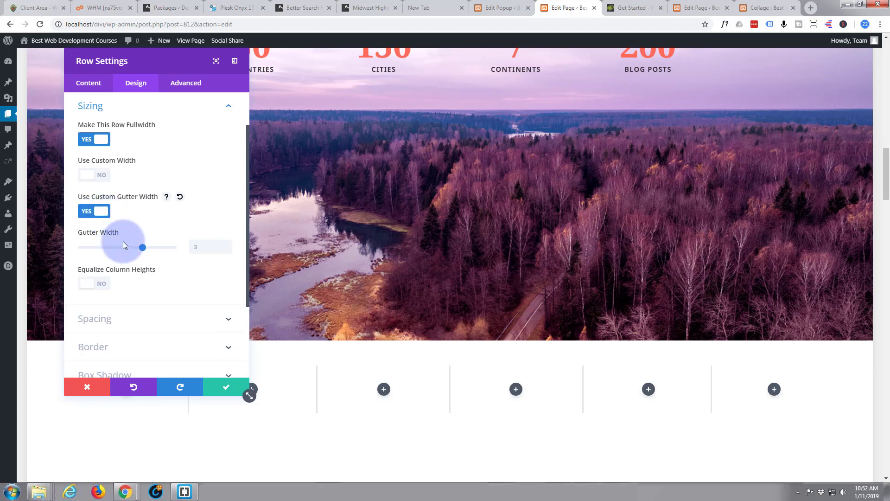
pyautogui.moveTo(142, 250); pyautogui.dragTo(80, 250)
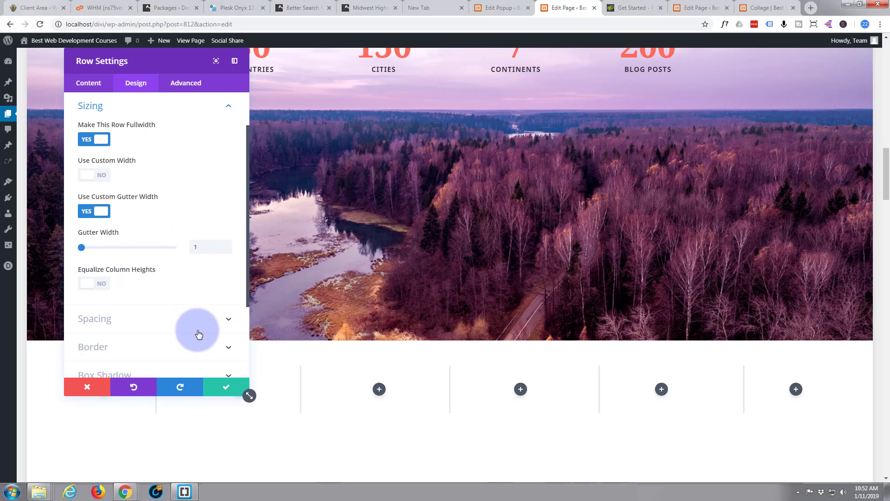
pyautogui.click(227, 389)
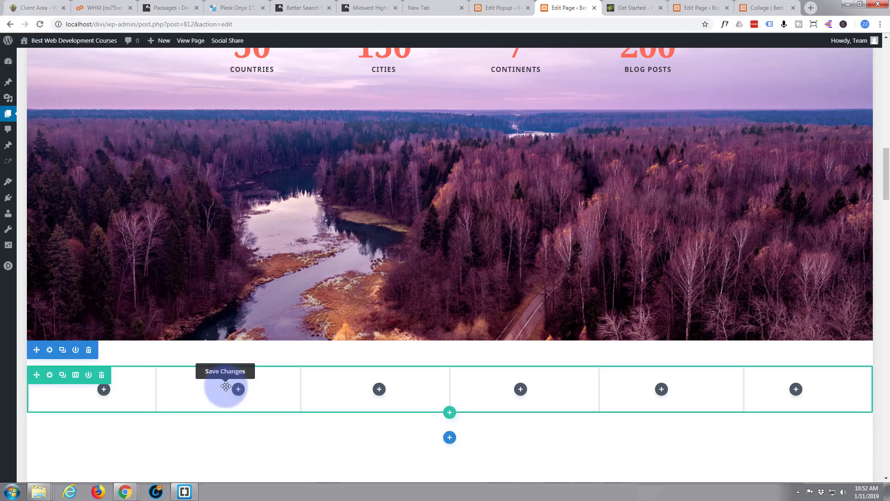
# Add an Image module to the row's first column using the sunset shoreline picture 6.jpg from the media library and save it
pyautogui.scroll(-2, 200, 404)
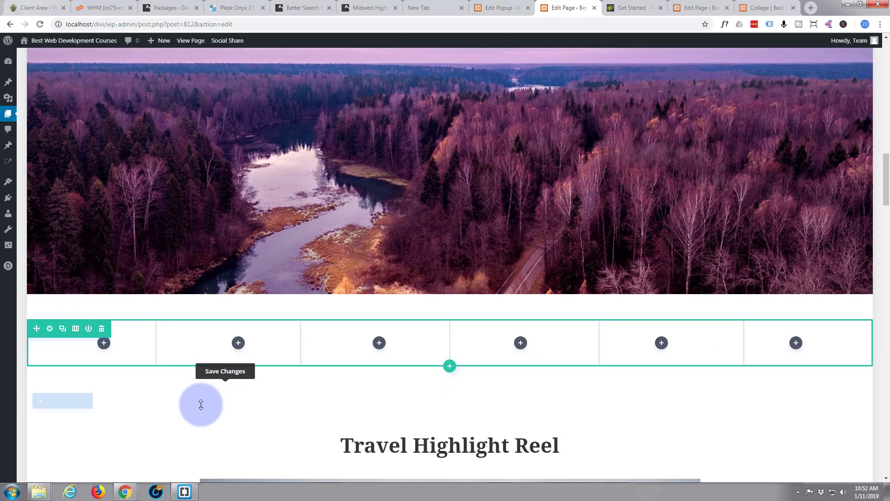
pyautogui.scroll(-2, 201, 405)
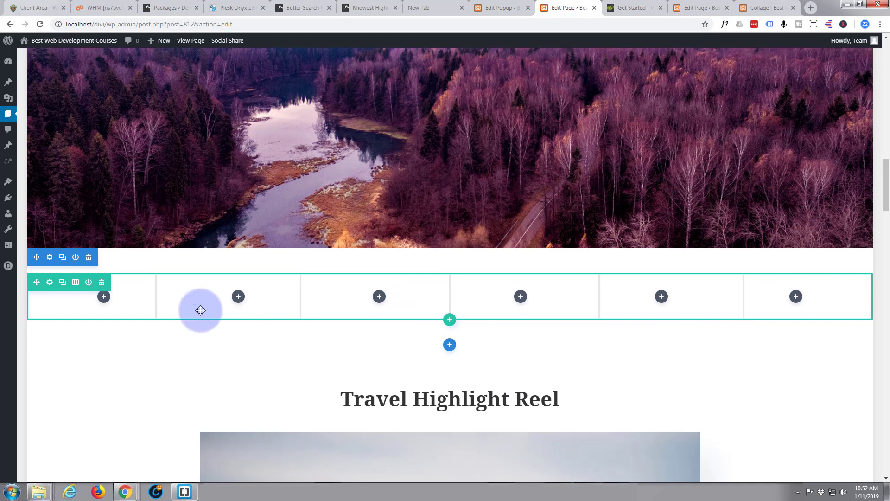
pyautogui.click(104, 296)
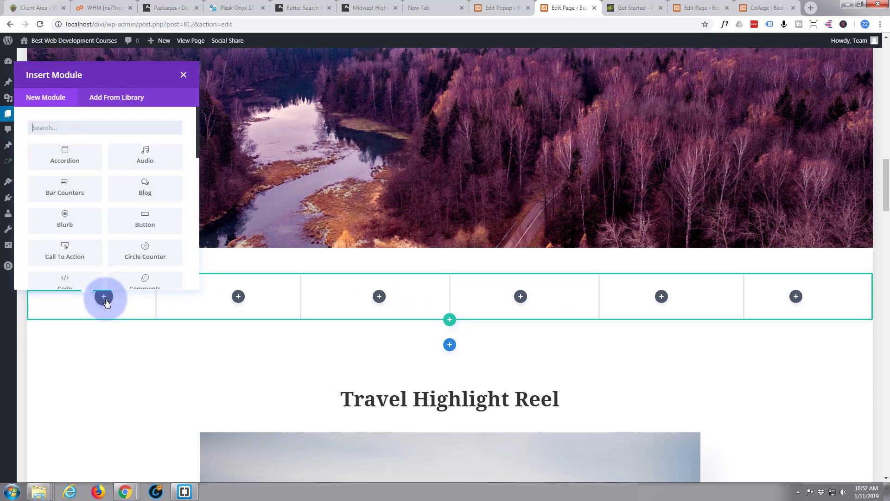
pyautogui.scroll(-3, 126, 217)
pyautogui.scroll(-3, 127, 217)
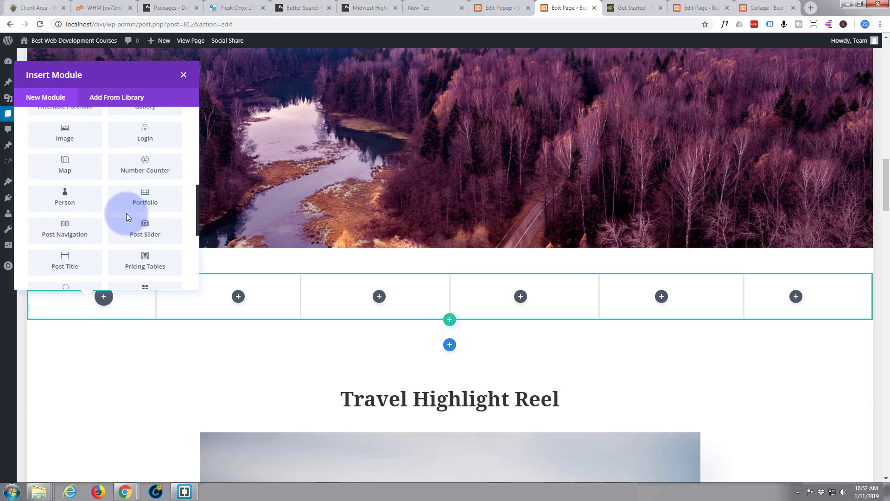
pyautogui.click(69, 134)
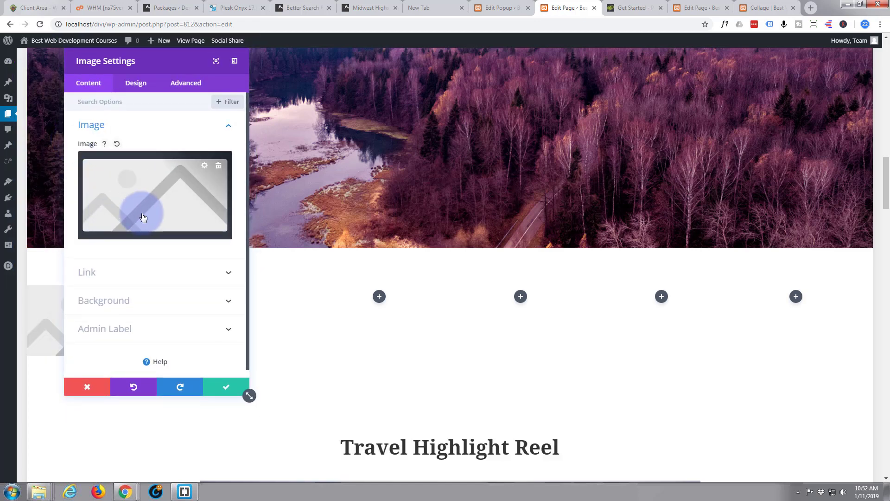
pyautogui.click(141, 216)
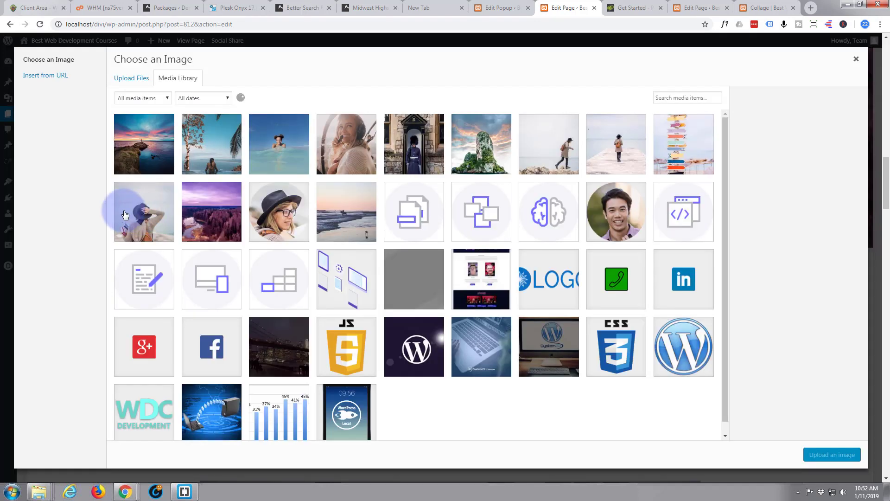
pyautogui.click(153, 179)
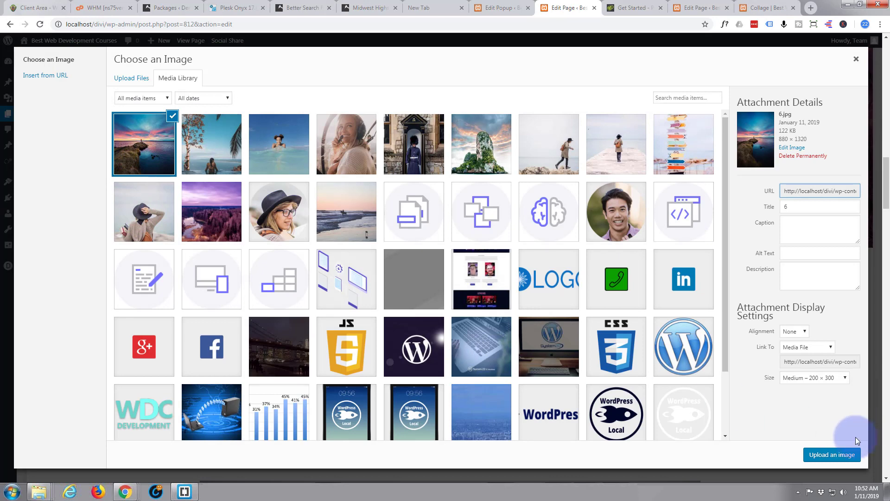
pyautogui.click(835, 455)
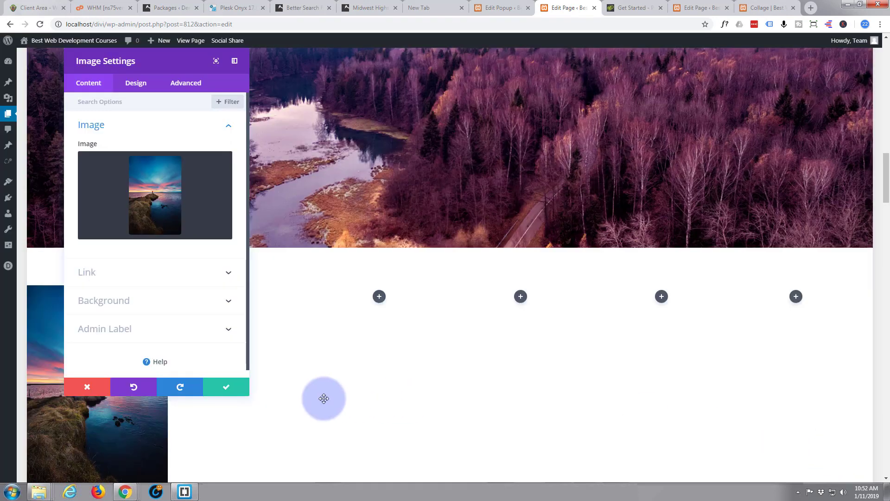
pyautogui.click(220, 388)
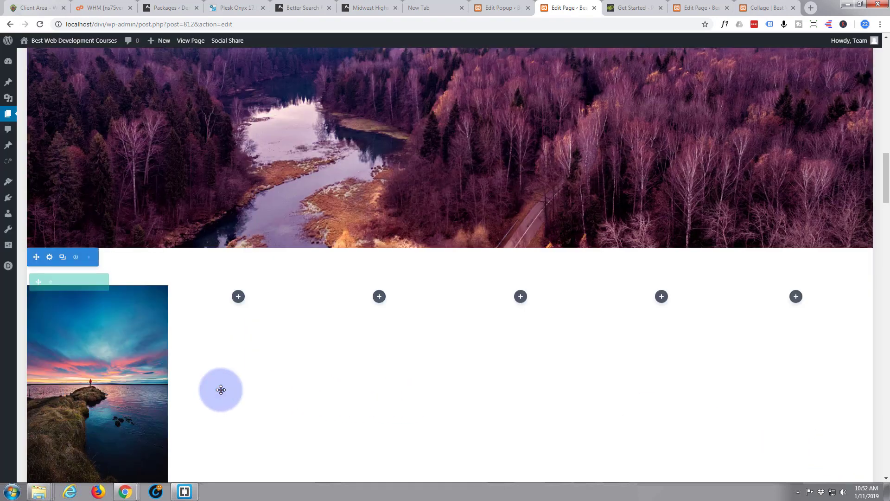
# Add an Image module to the second column using the palm-tree pool picture 5.jpg from the media library and save it
pyautogui.click(240, 299)
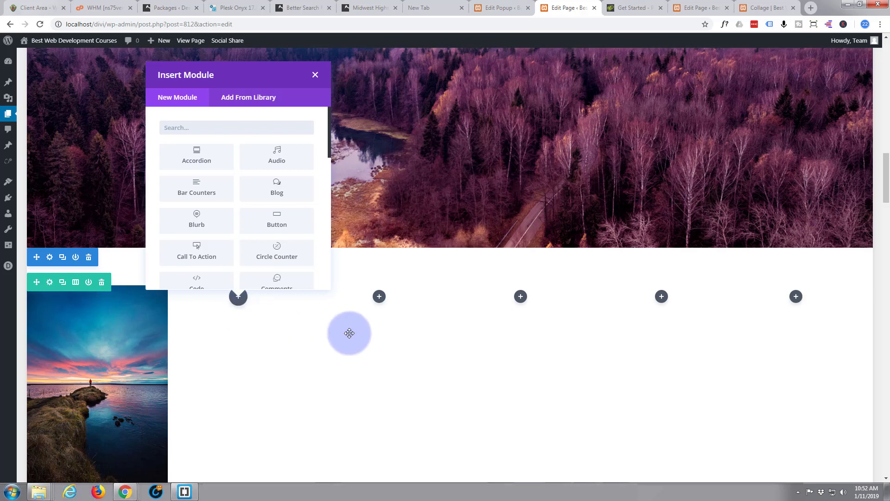
pyautogui.scroll(-4, 284, 239)
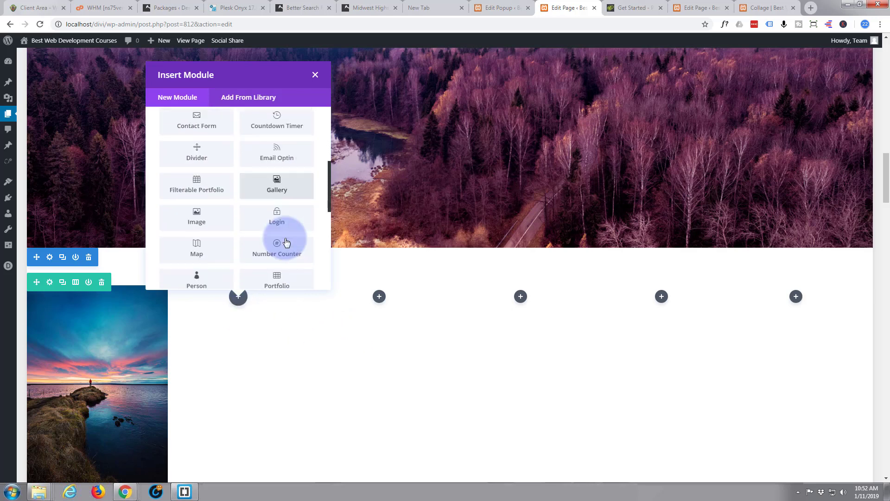
pyautogui.scroll(-1, 278, 236)
pyautogui.click(199, 185)
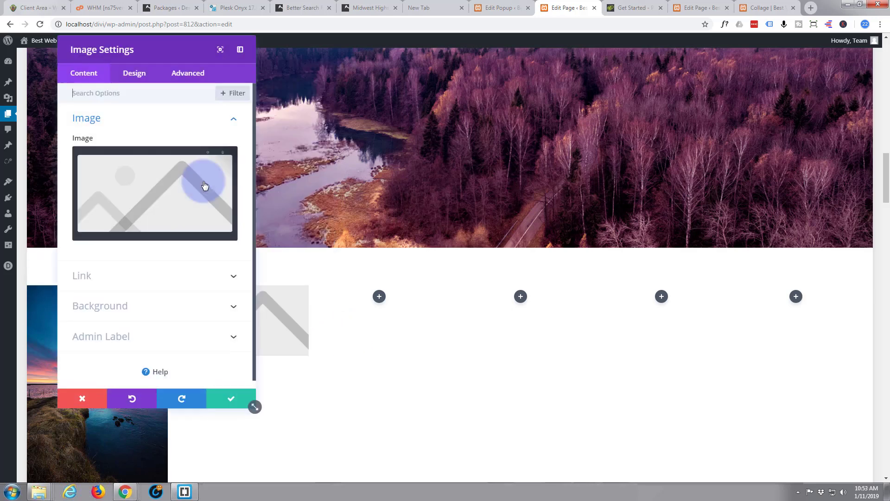
pyautogui.click(192, 218)
pyautogui.click(194, 156)
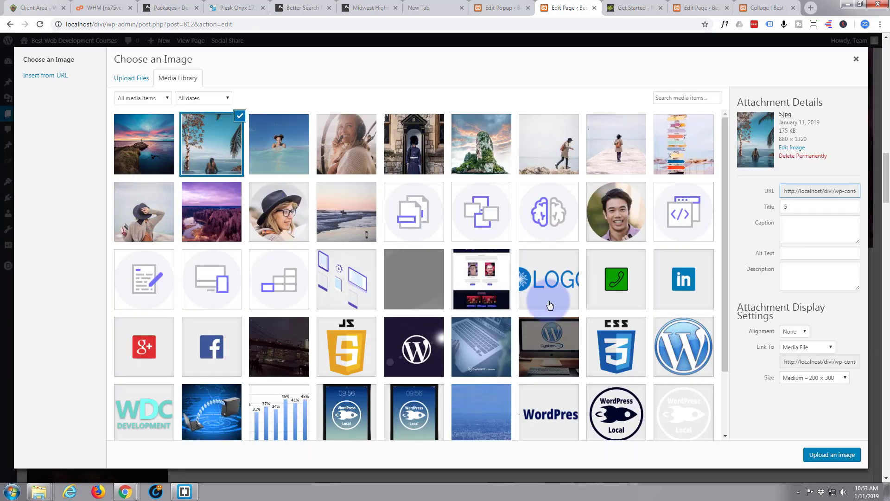
pyautogui.click(832, 454)
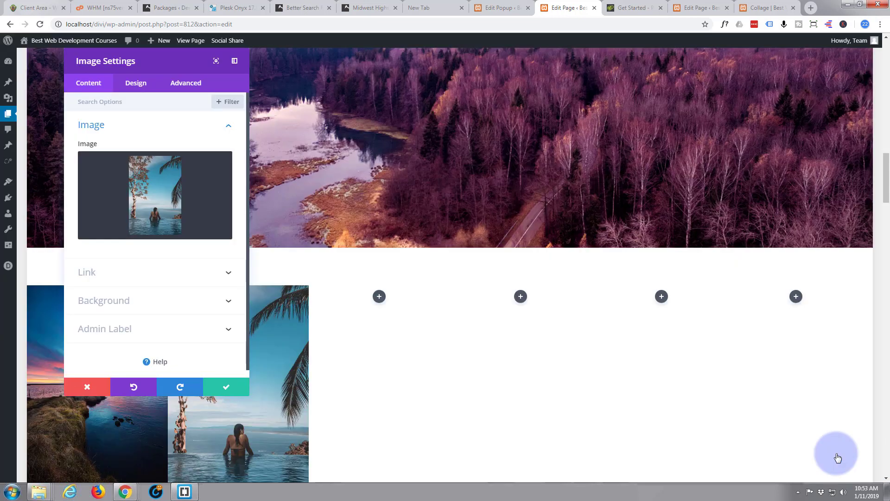
pyautogui.click(242, 388)
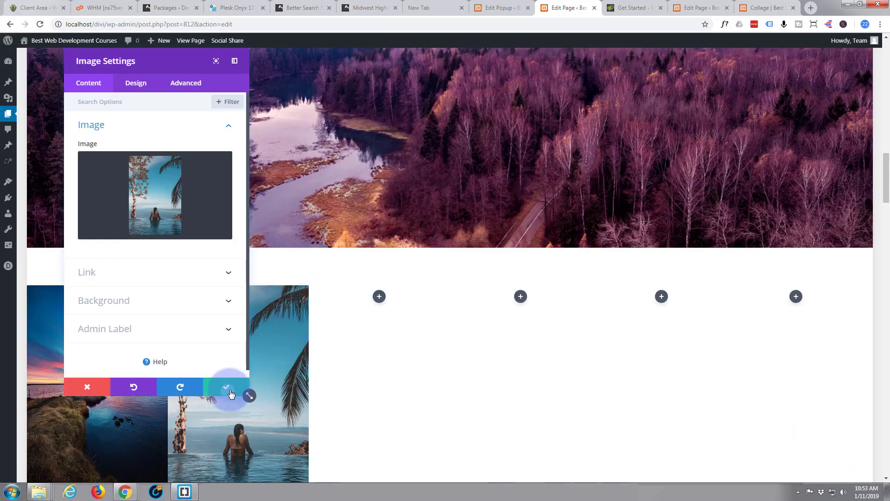
# Add an Image module with the purple forest picture travel-blog-02.jpg to the third column
pyautogui.click(379, 299)
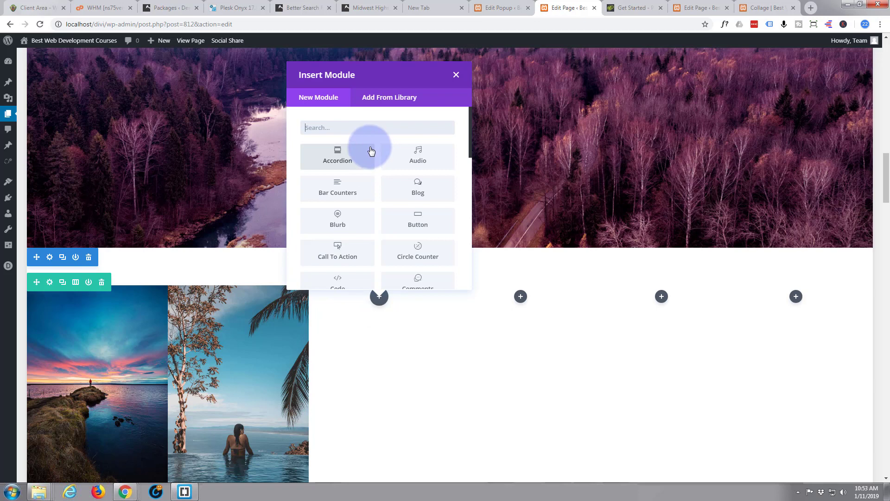
pyautogui.scroll(-5, 380, 197)
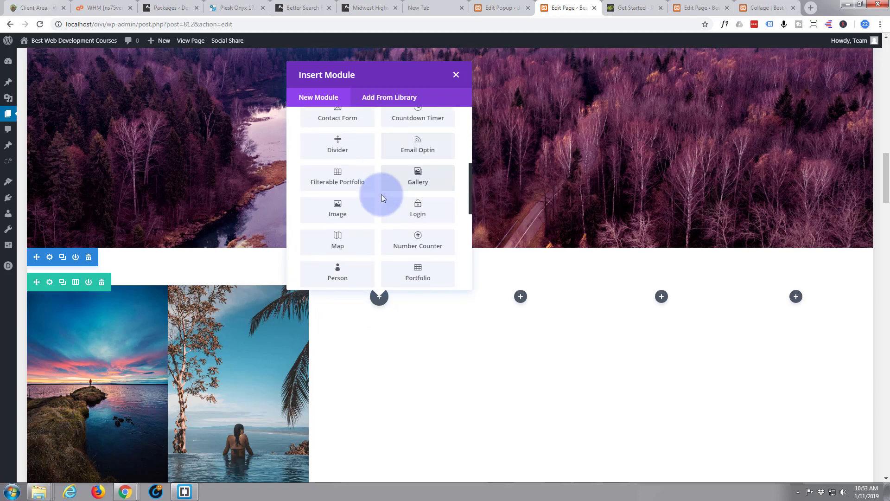
pyautogui.click(339, 183)
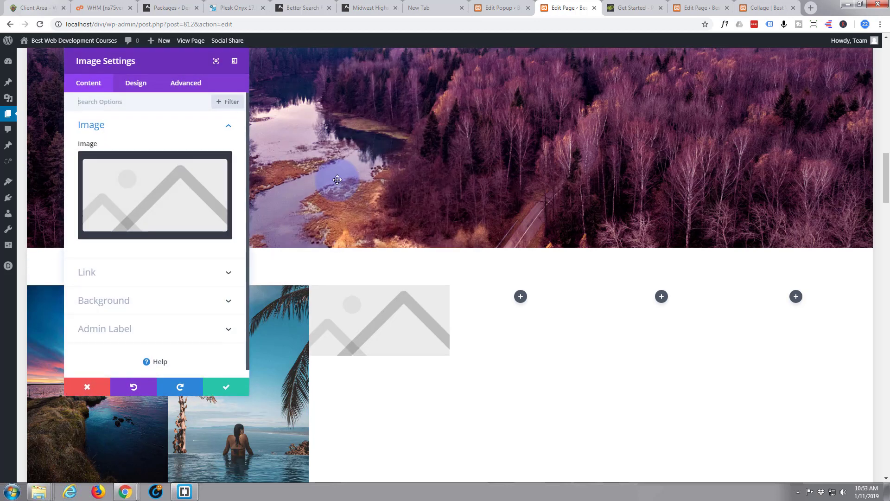
pyautogui.click(173, 204)
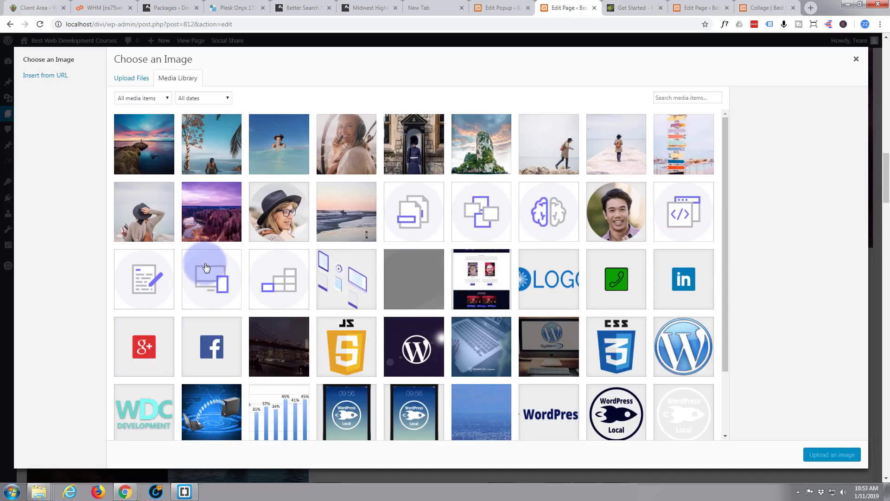
pyautogui.click(210, 221)
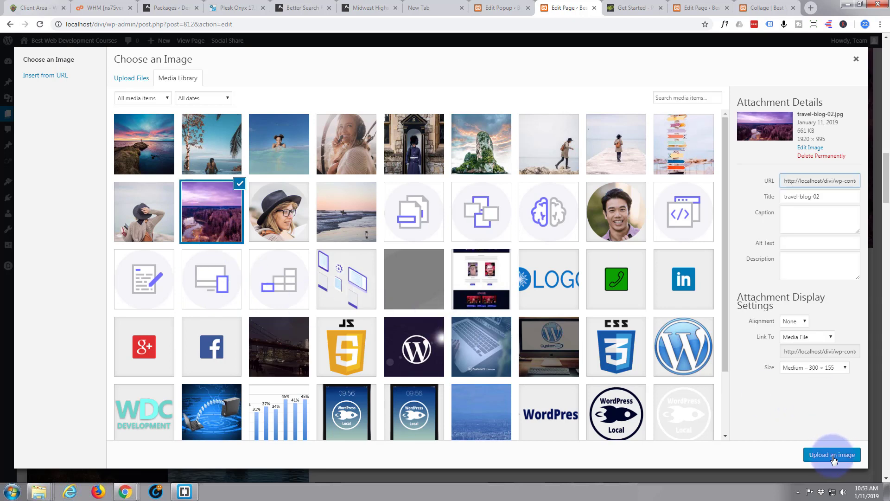
pyautogui.click(832, 456)
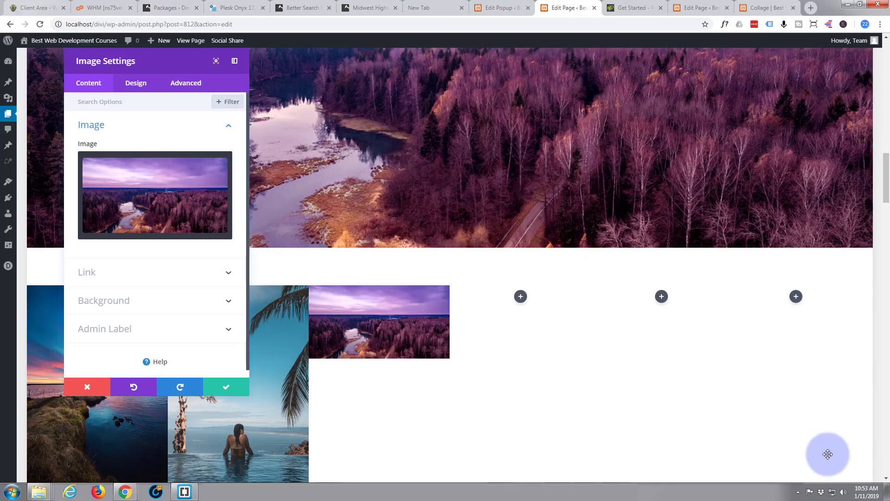
# Add an Image module to the fourth column using the beach picture img-41.jpg from the media library and save it
pyautogui.click(520, 299)
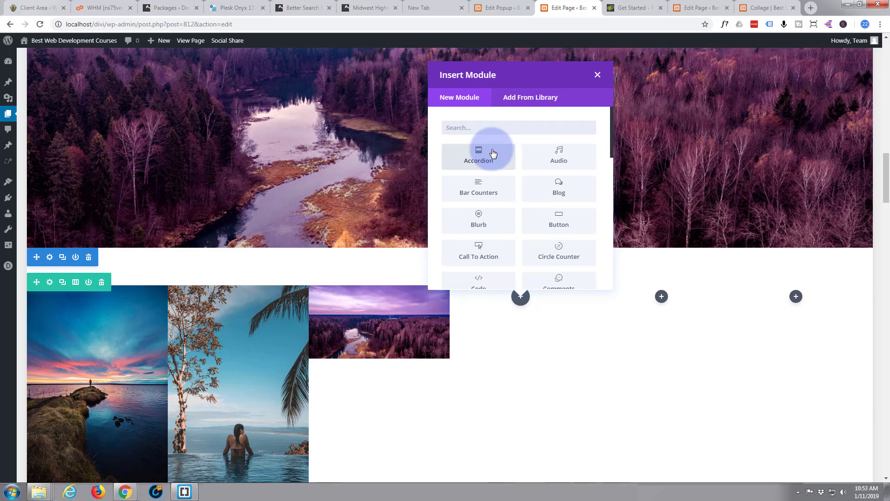
pyautogui.scroll(-5, 468, 220)
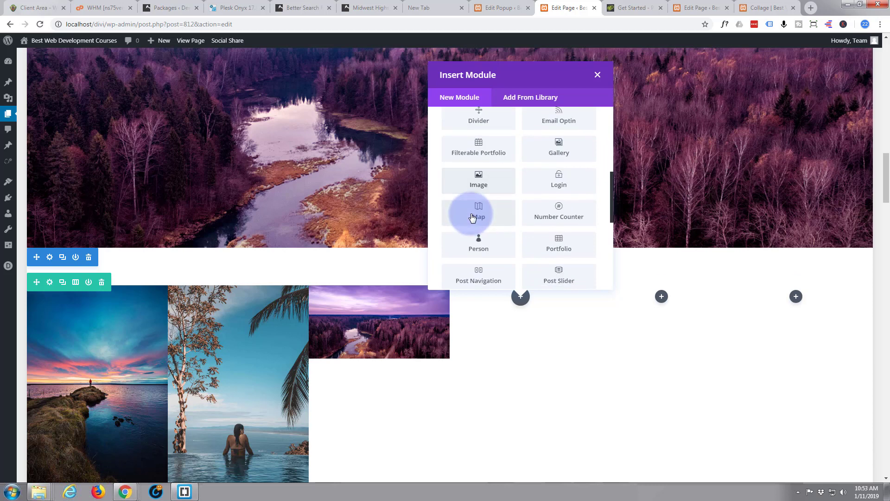
pyautogui.click(471, 182)
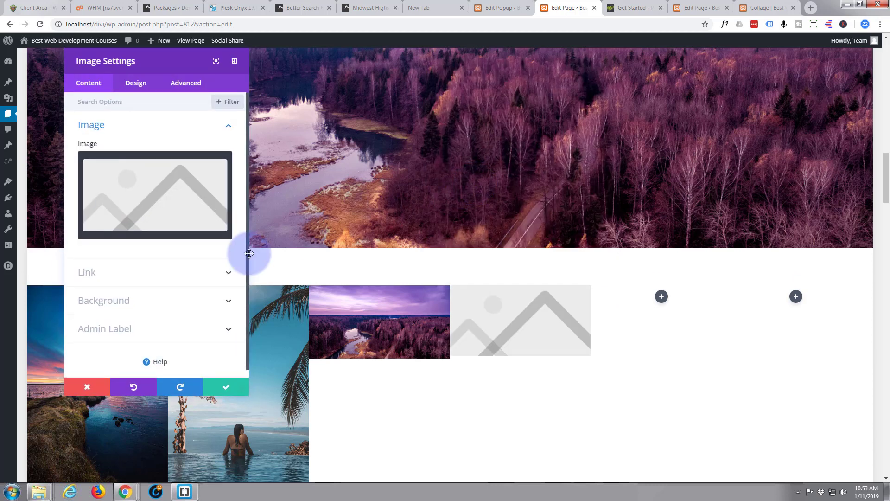
pyautogui.click(149, 199)
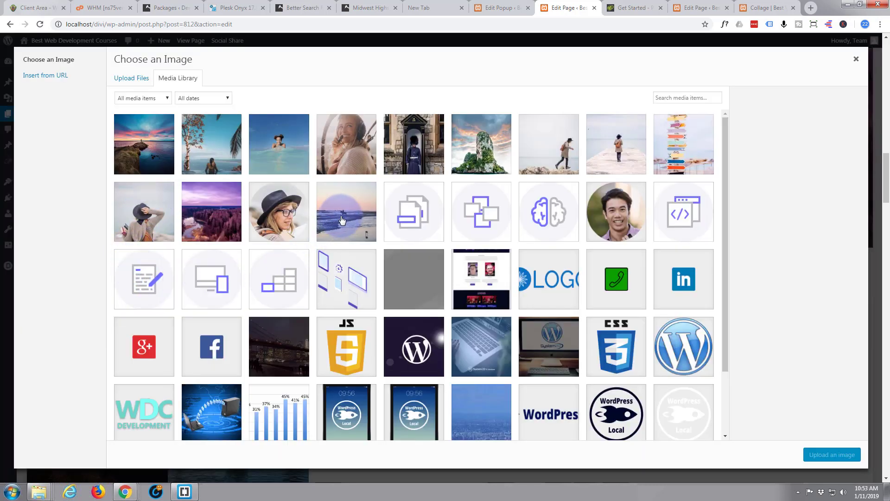
pyautogui.click(342, 219)
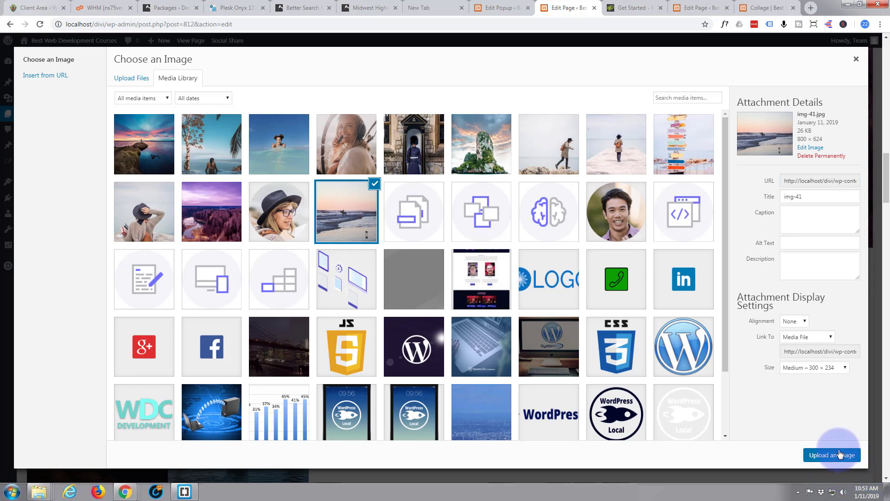
pyautogui.click(831, 455)
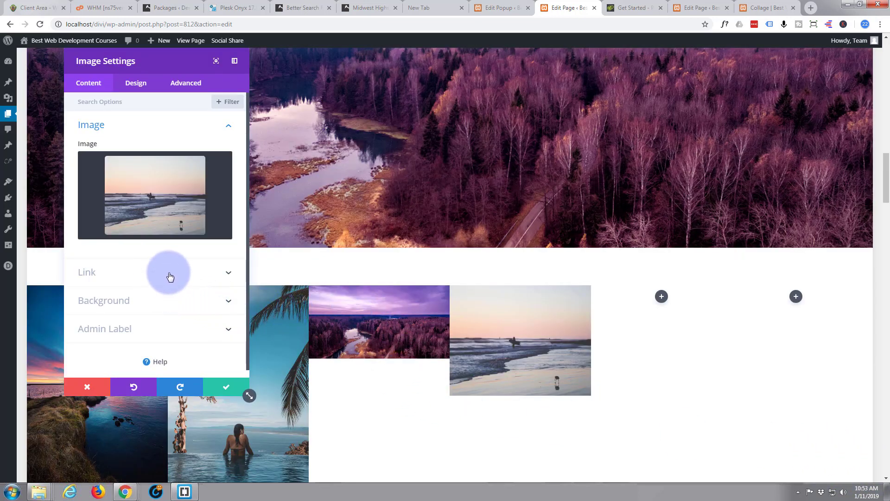
pyautogui.click(219, 391)
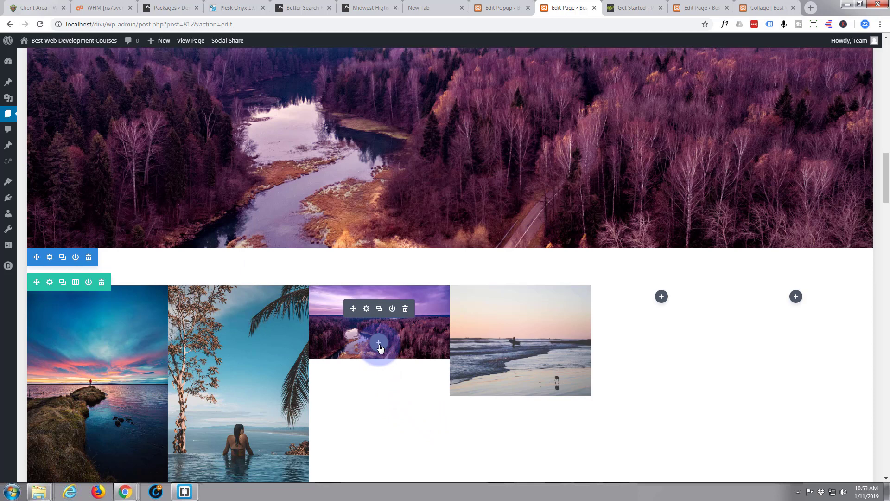
# Add an Image module below the forest picture in the third column using 3.jpg from the media library and save it
pyautogui.click(379, 343)
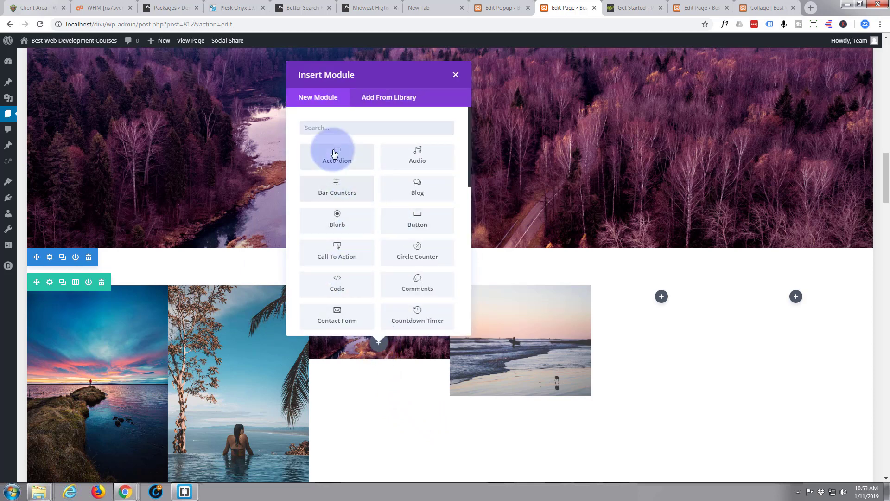
pyautogui.scroll(-4, 351, 270)
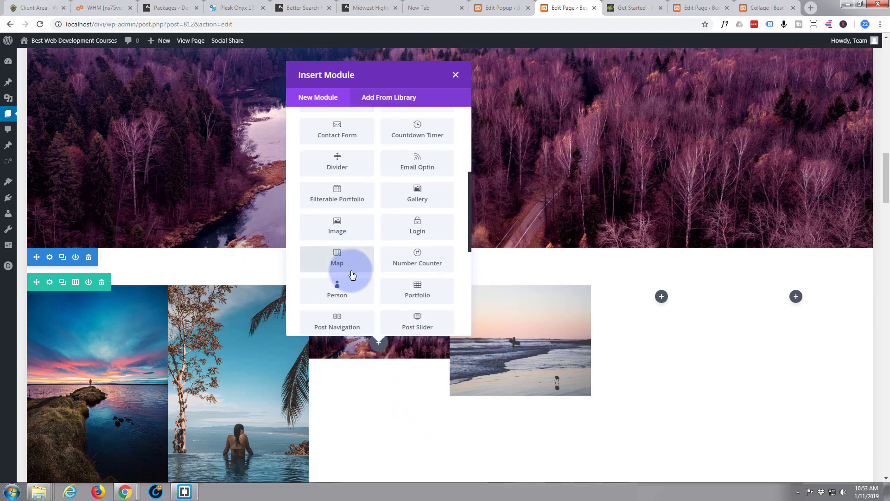
pyautogui.click(345, 234)
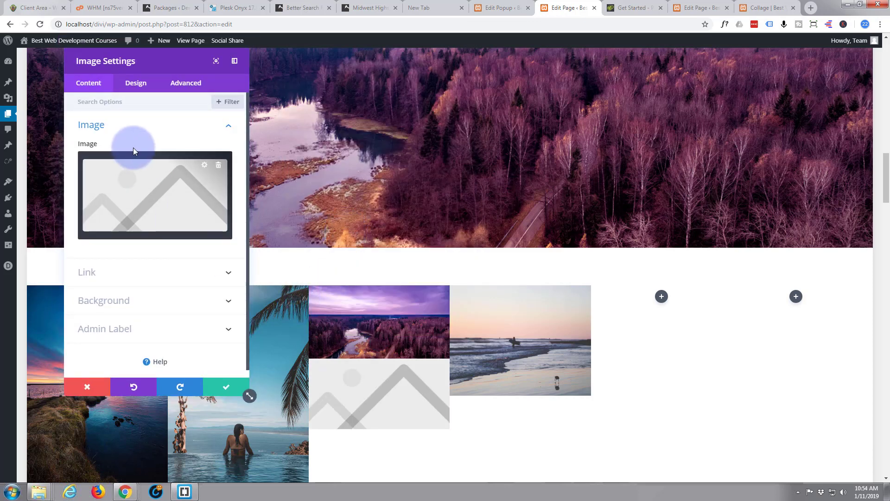
pyautogui.click(139, 204)
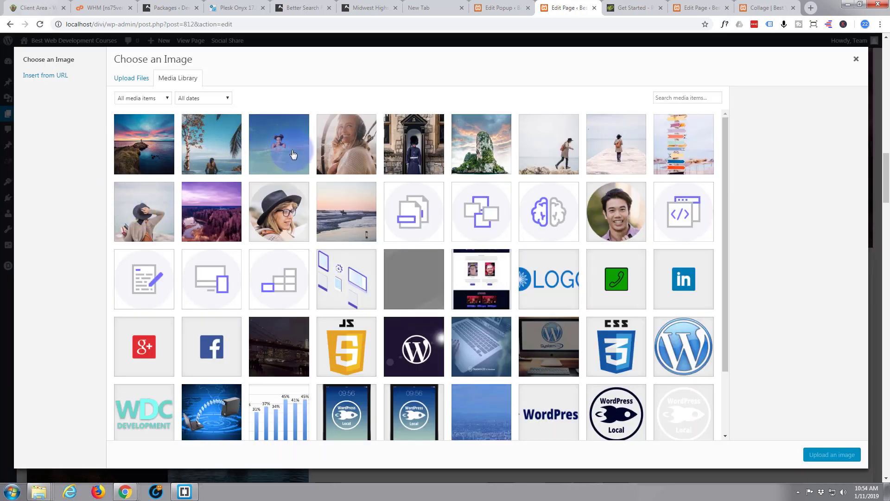
pyautogui.click(351, 155)
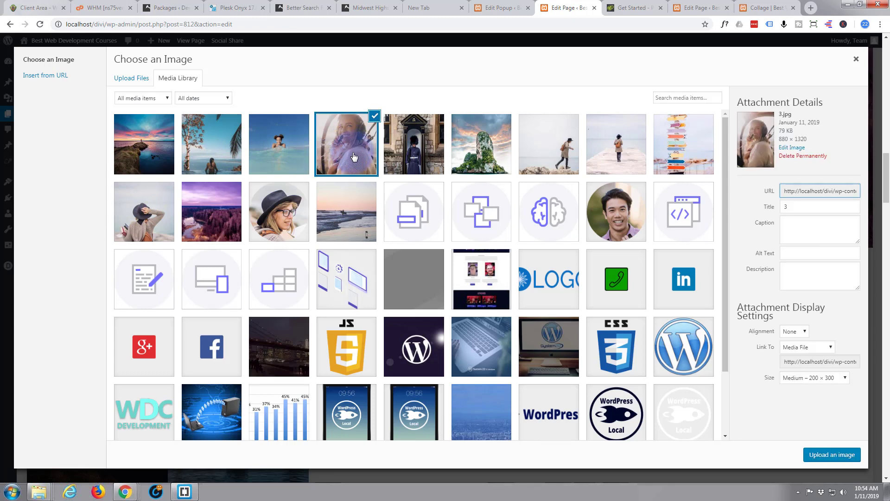
pyautogui.click(833, 458)
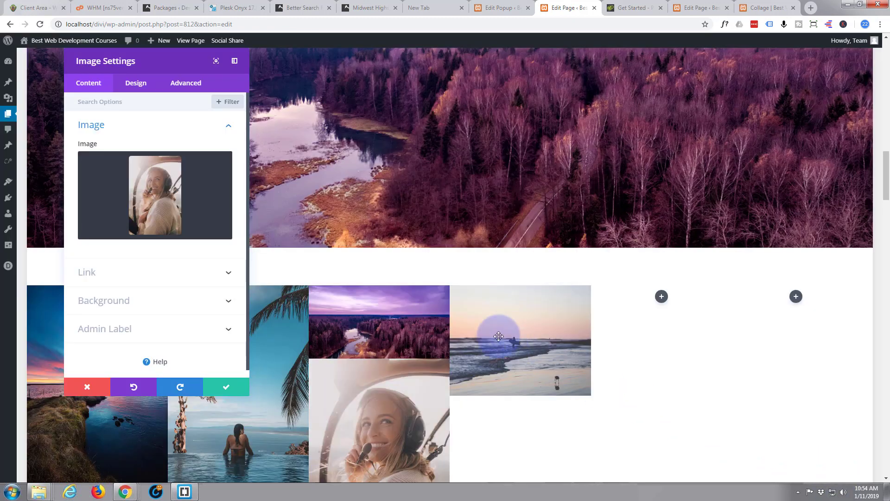
pyautogui.scroll(-2, 556, 378)
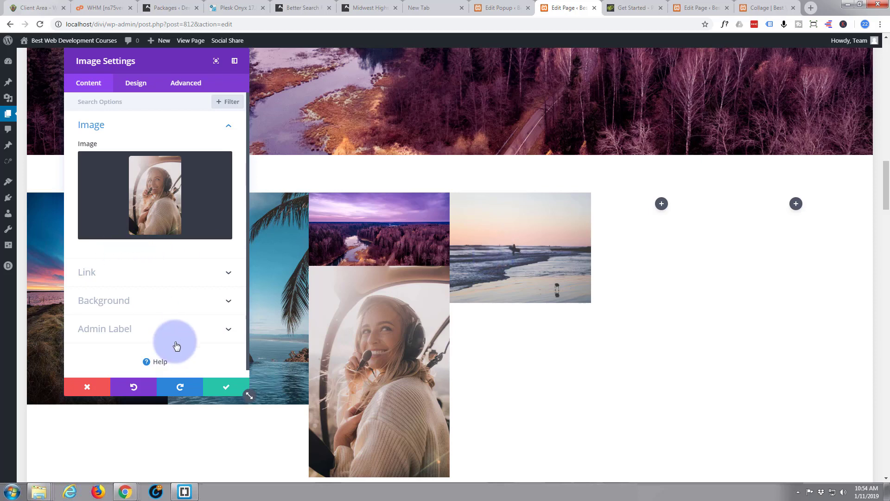
pyautogui.click(226, 387)
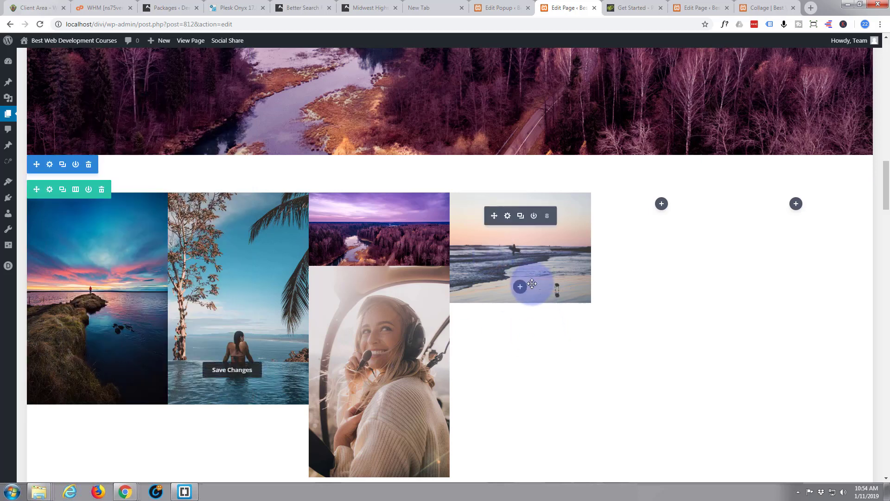
# Add an Image module below the beach picture in the fourth column using the guard picture 2.jpg from the media library
pyautogui.click(520, 287)
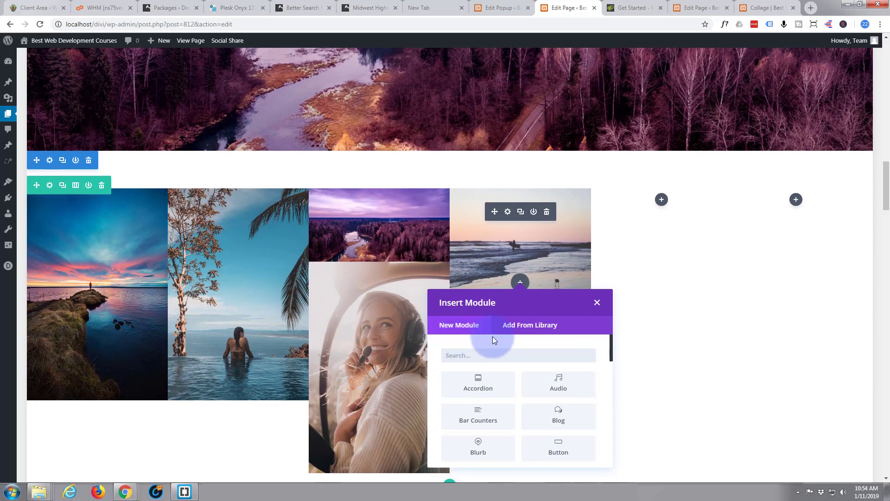
pyautogui.scroll(-5, 474, 378)
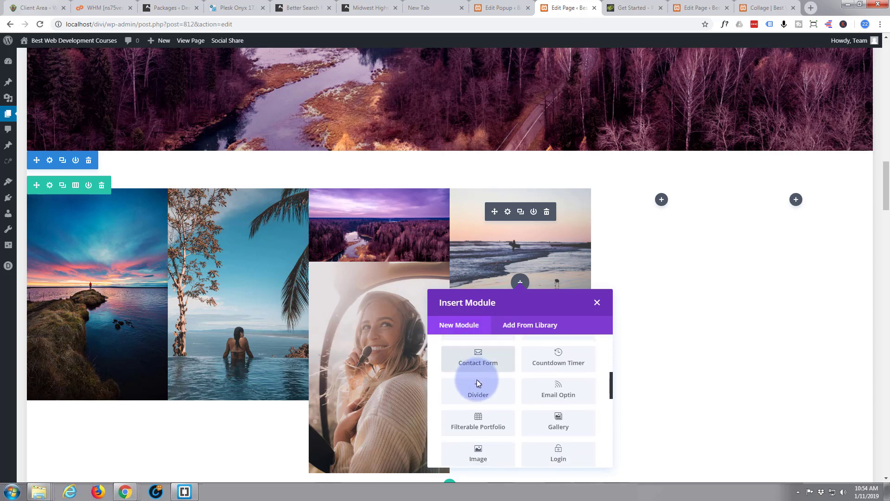
pyautogui.click(479, 407)
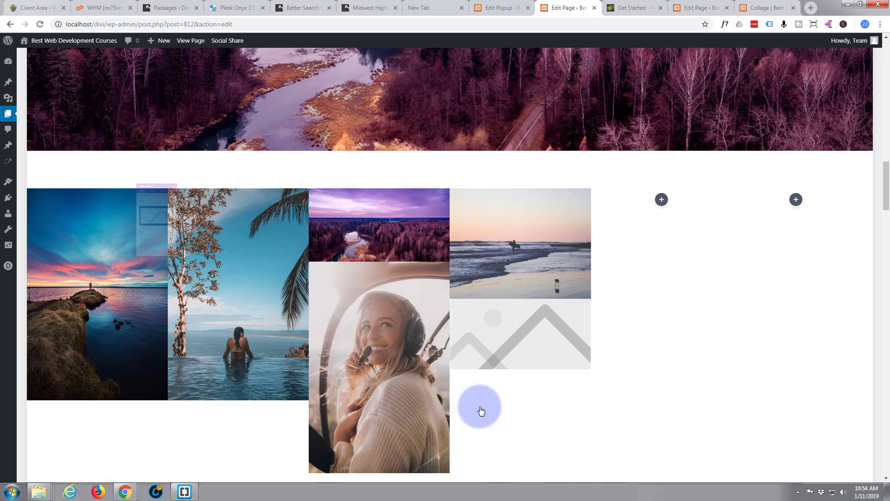
pyautogui.click(153, 212)
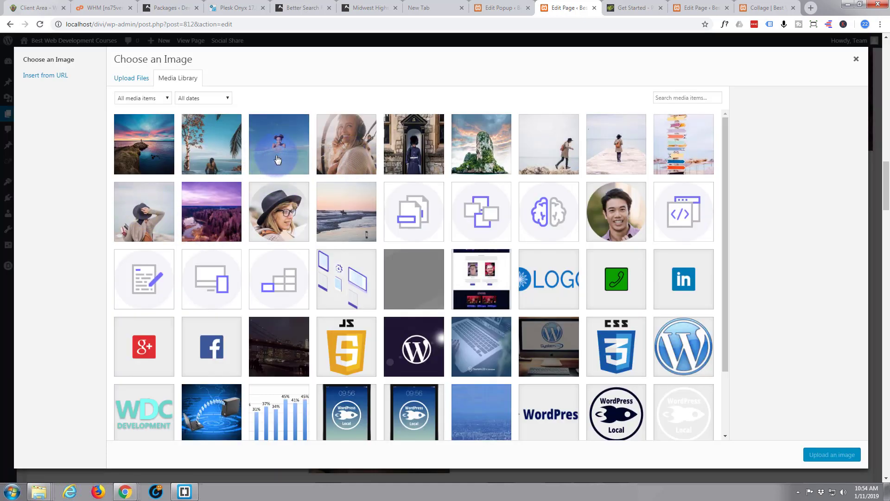
pyautogui.click(406, 151)
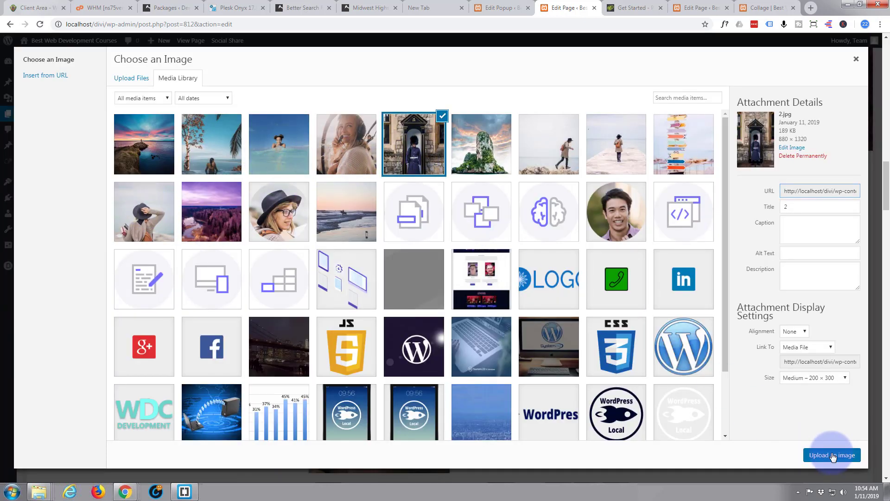
pyautogui.click(833, 457)
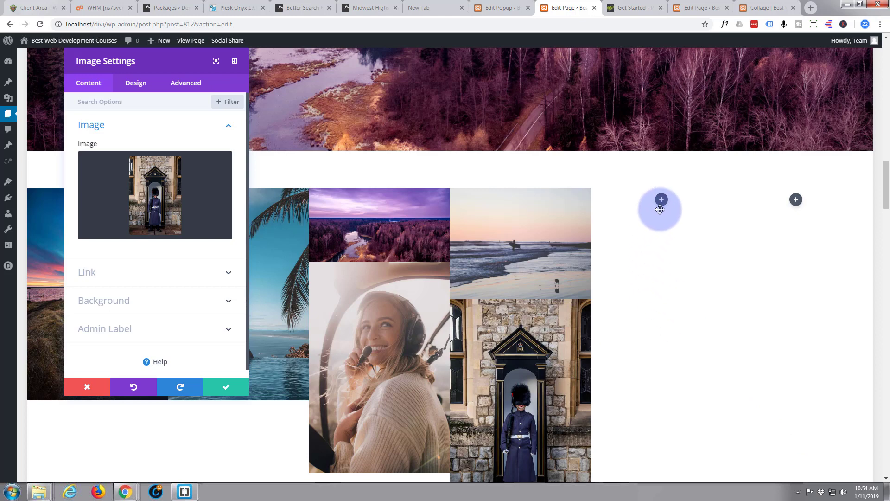
# Add an Image module to the fifth column using the rock island picture 1.jpg from the media library
pyautogui.click(662, 203)
pyautogui.scroll(-3, 667, 296)
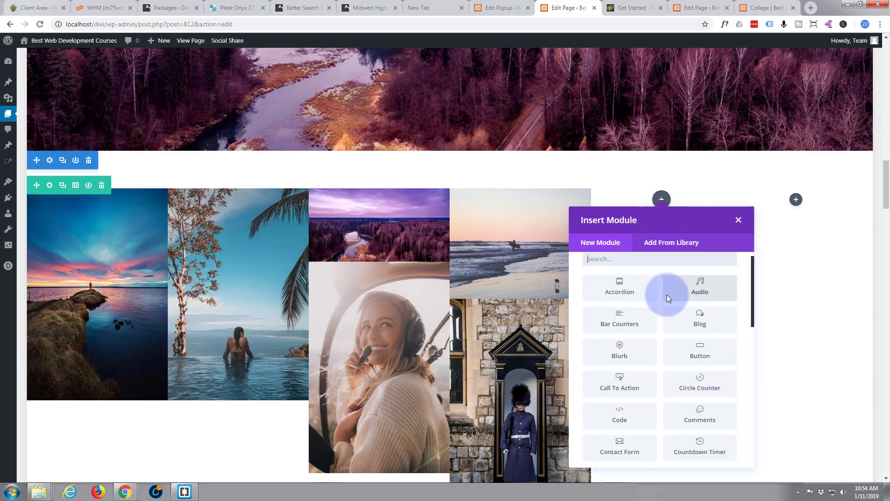
pyautogui.scroll(-2, 655, 314)
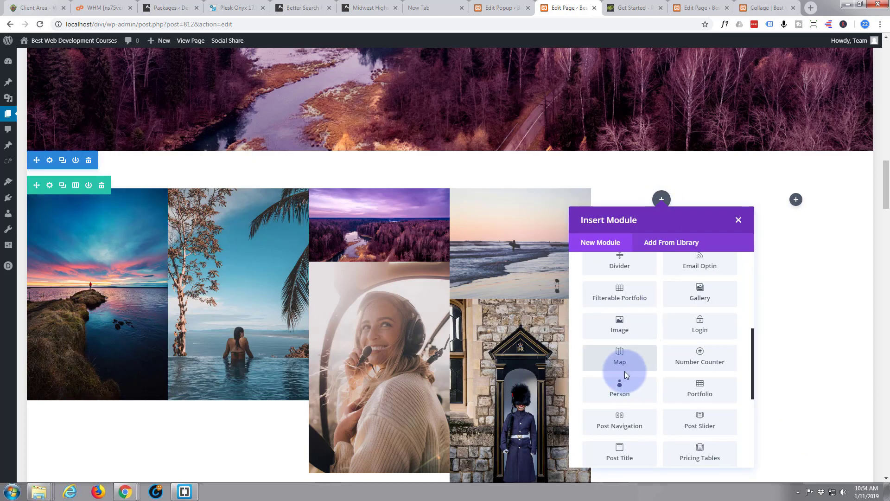
pyautogui.scroll(-2, 624, 371)
pyautogui.scroll(2, 628, 372)
pyautogui.scroll(5, 629, 371)
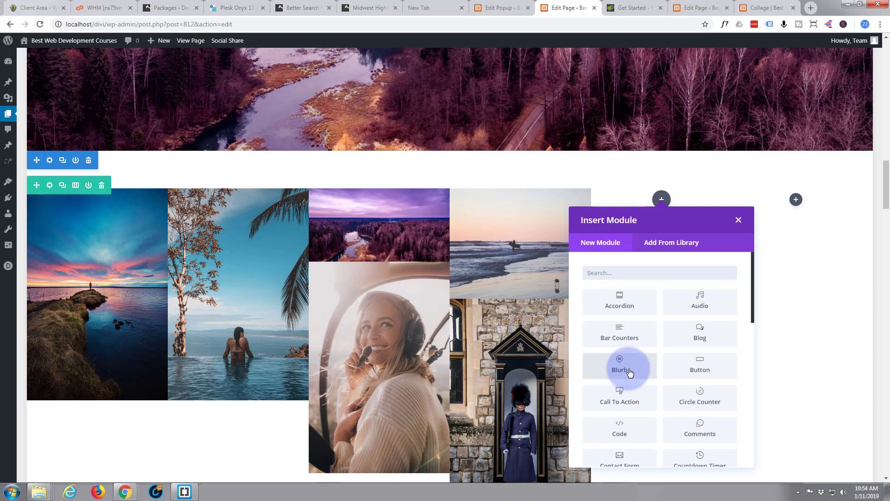
pyautogui.scroll(-2, 629, 371)
pyautogui.scroll(-1, 630, 370)
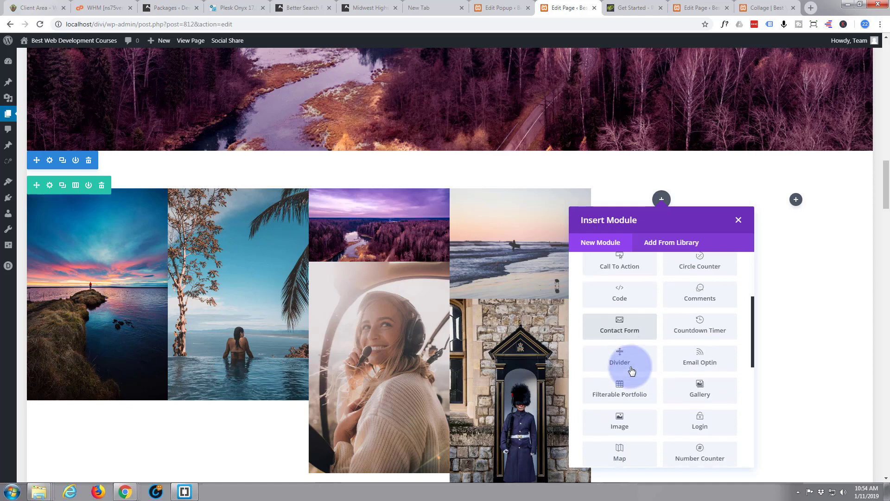
pyautogui.scroll(-1, 631, 370)
pyautogui.click(631, 371)
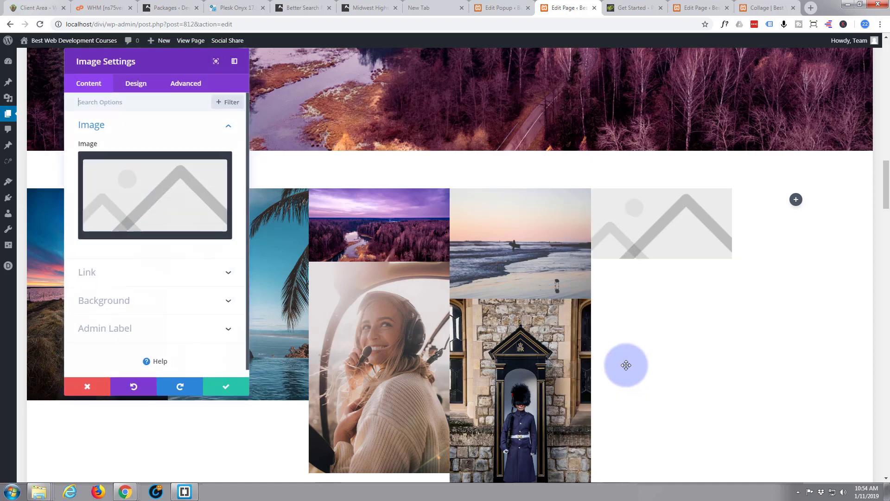
pyautogui.click(160, 194)
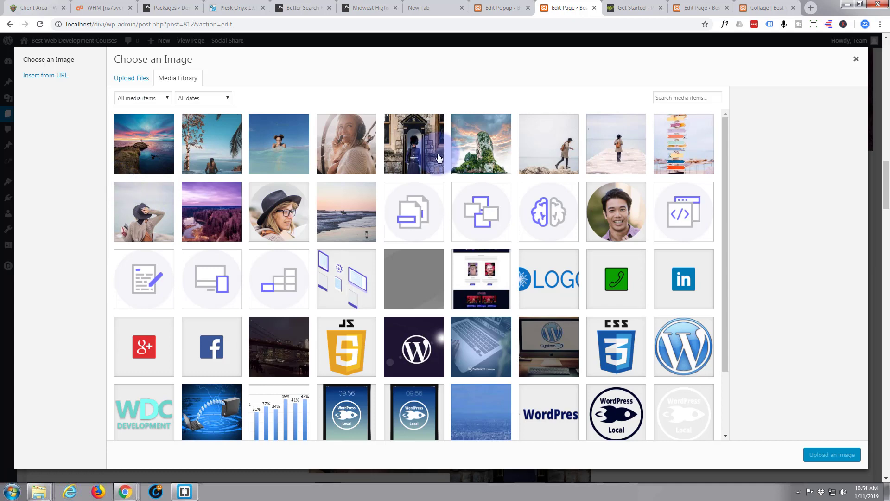
pyautogui.click(461, 152)
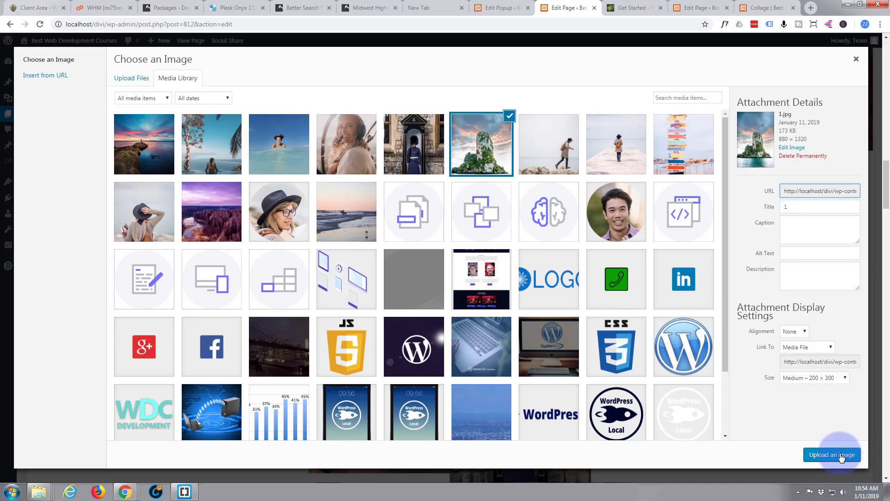
pyautogui.click(834, 455)
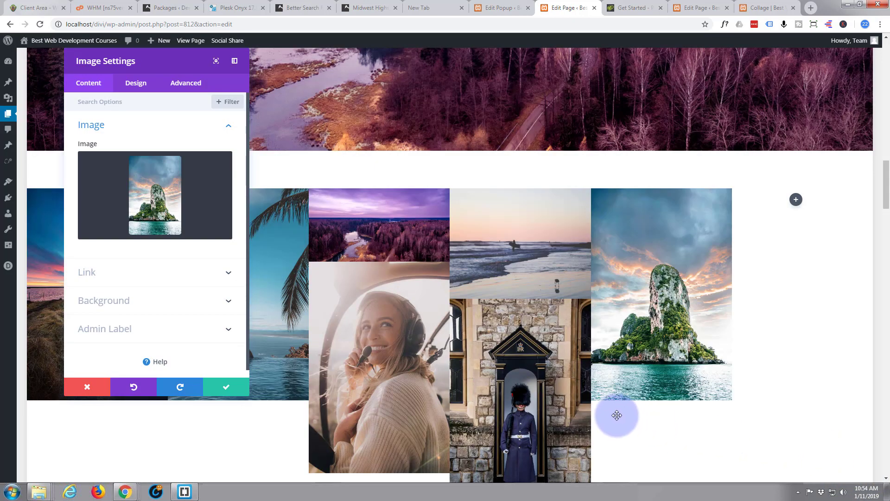
# Add an Image module to the sixth column using the sea swimmer picture 4.jpg from the media library and save it
pyautogui.click(796, 202)
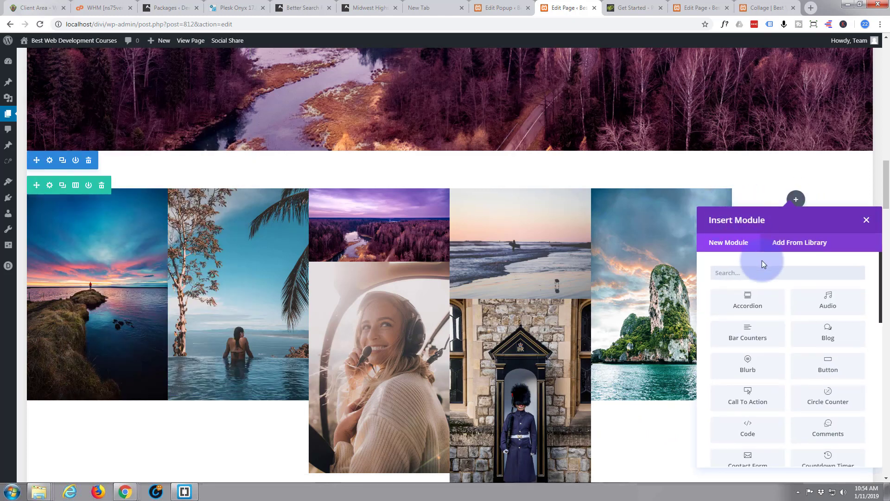
pyautogui.scroll(-3, 750, 411)
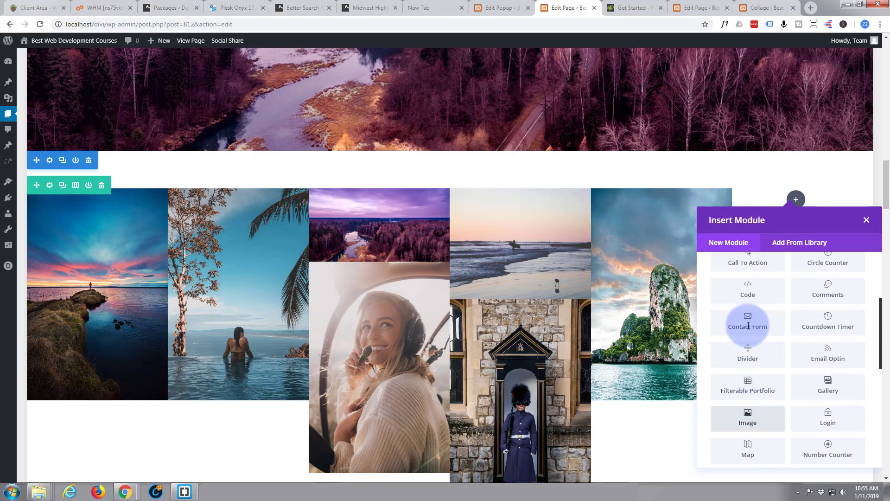
pyautogui.scroll(-2, 748, 326)
pyautogui.click(749, 330)
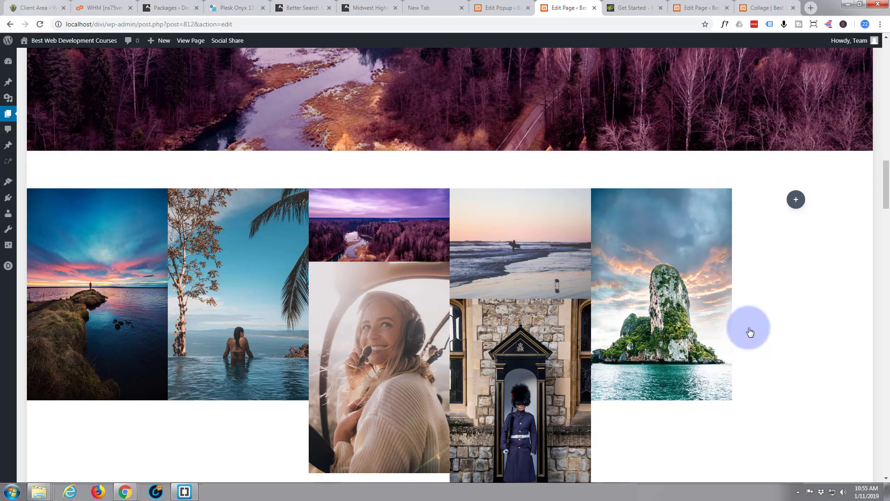
pyautogui.click(131, 194)
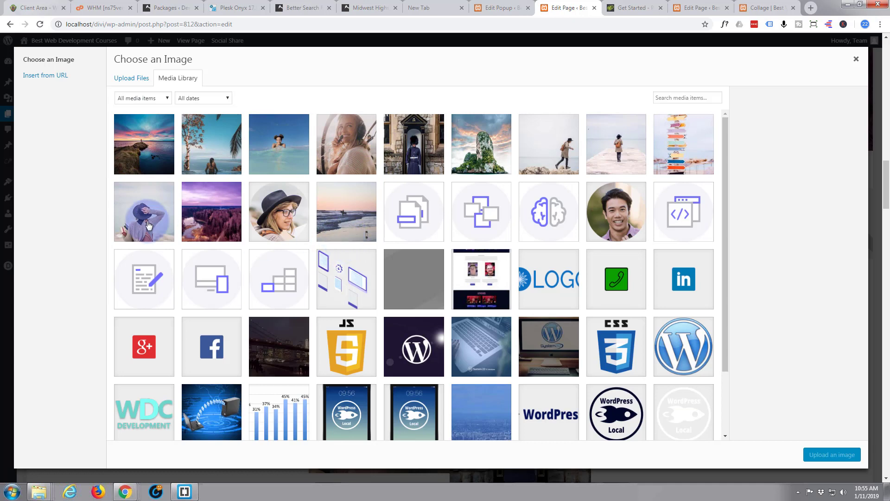
pyautogui.click(287, 144)
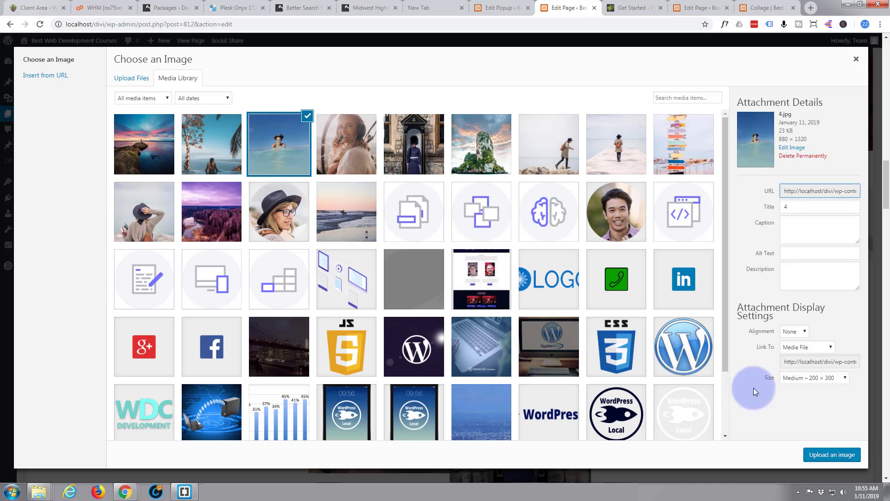
pyautogui.click(832, 453)
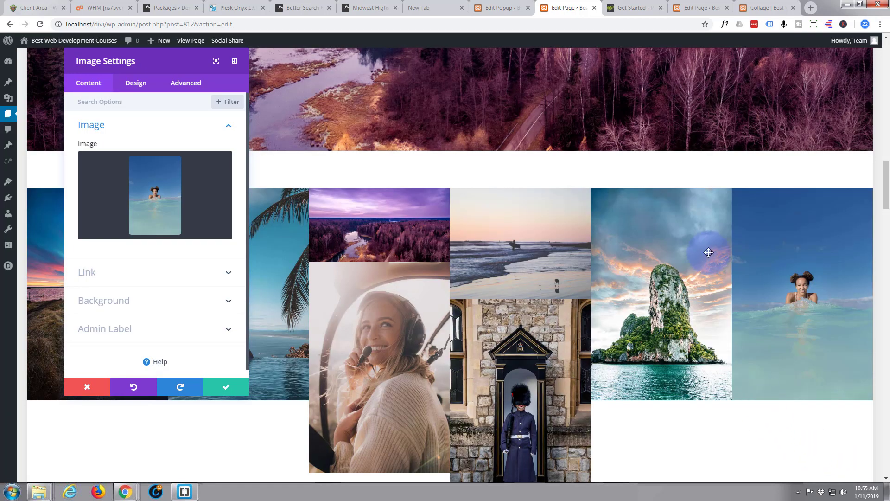
pyautogui.scroll(-5, 705, 251)
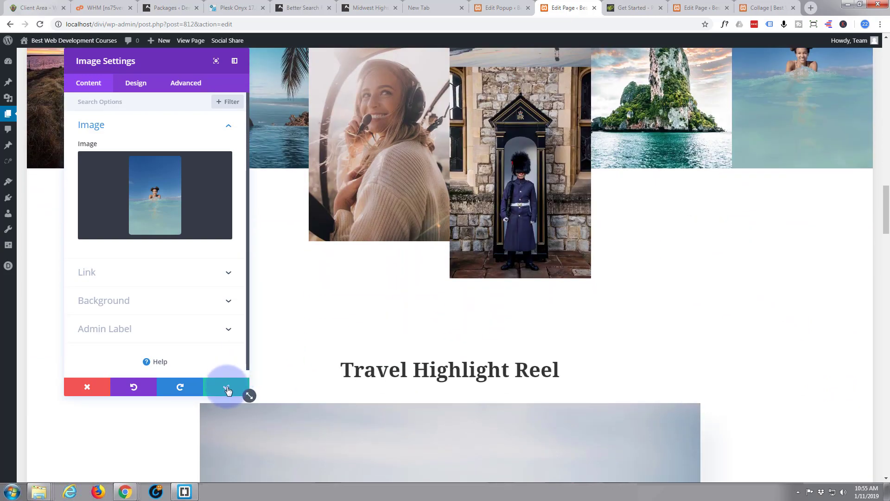
pyautogui.click(227, 388)
# Duplicate the palm-tree pool picture in the second column and move the copy below the swimmer picture in the sixth column
pyautogui.scroll(4, 226, 301)
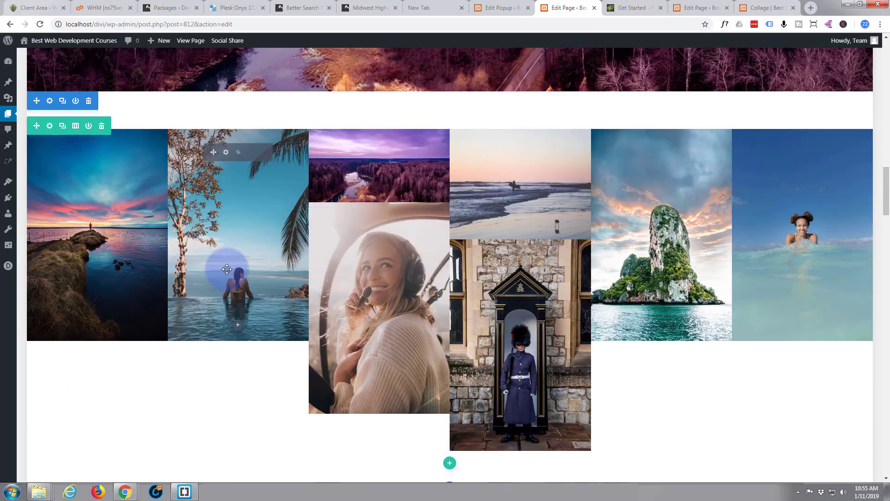
pyautogui.scroll(1, 227, 269)
pyautogui.scroll(-1, 227, 268)
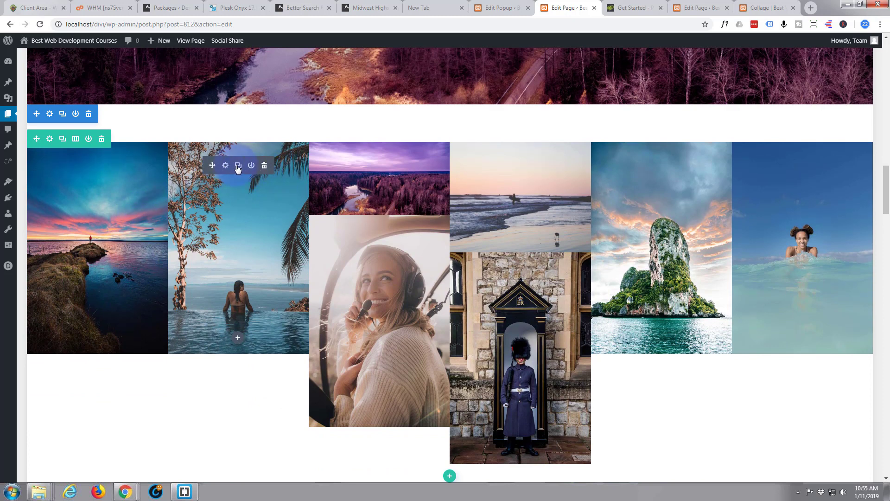
pyautogui.click(238, 166)
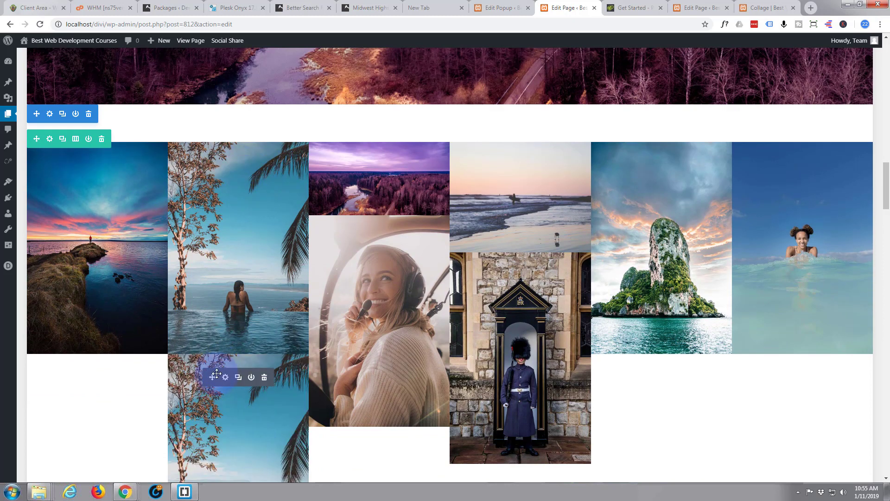
pyautogui.moveTo(213, 376)
pyautogui.mouseDown()
pyautogui.moveTo(789, 388)
pyautogui.moveTo(805, 329)
pyautogui.mouseUp()
pyautogui.moveTo(808, 362); pyautogui.dragTo(807, 360)
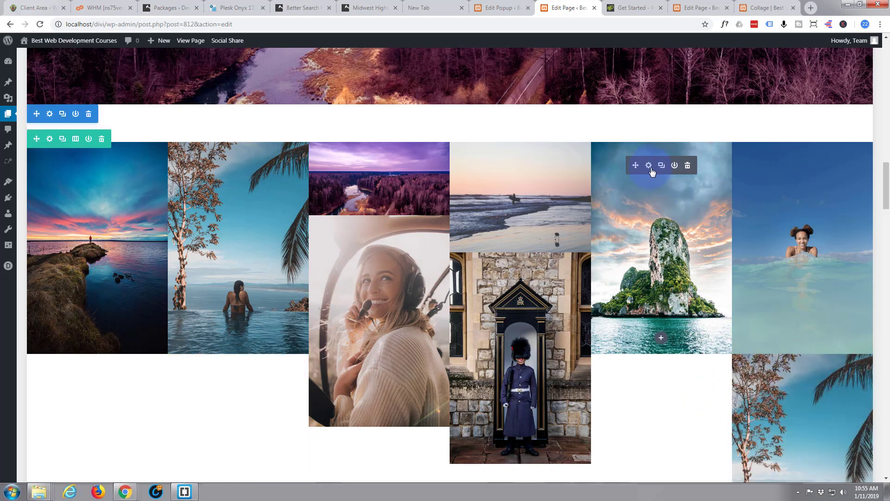
# Duplicate the rock island picture in the fifth column and move the copy below the sunset picture in the first column
pyautogui.click(662, 166)
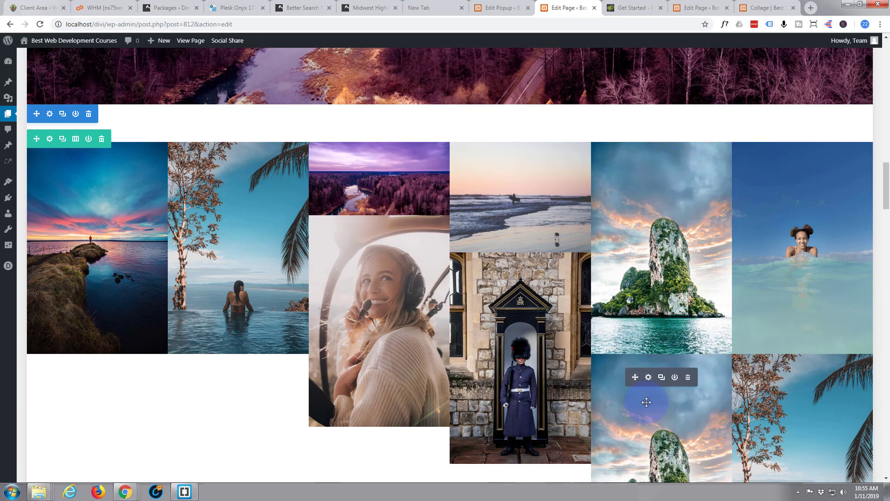
pyautogui.moveTo(508, 392); pyautogui.dragTo(179, 420)
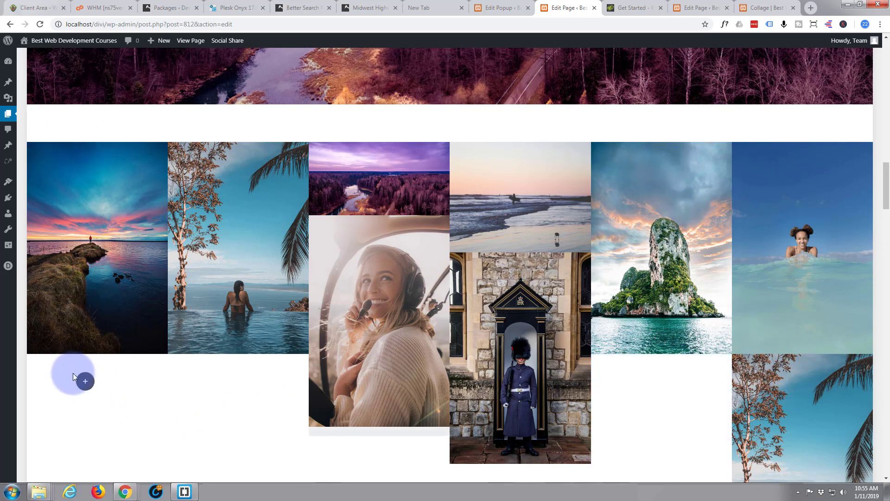
pyautogui.moveTo(70, 343)
pyautogui.mouseDown()
pyautogui.moveTo(71, 327)
pyautogui.moveTo(73, 358)
pyautogui.mouseUp()
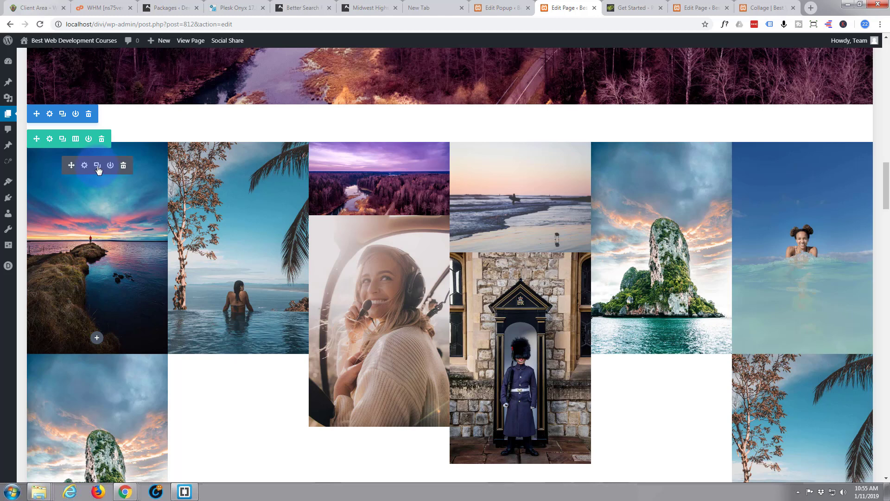
# Duplicate the sunset picture in the first column and move the copy below the guard picture in the fourth column
pyautogui.click(97, 165)
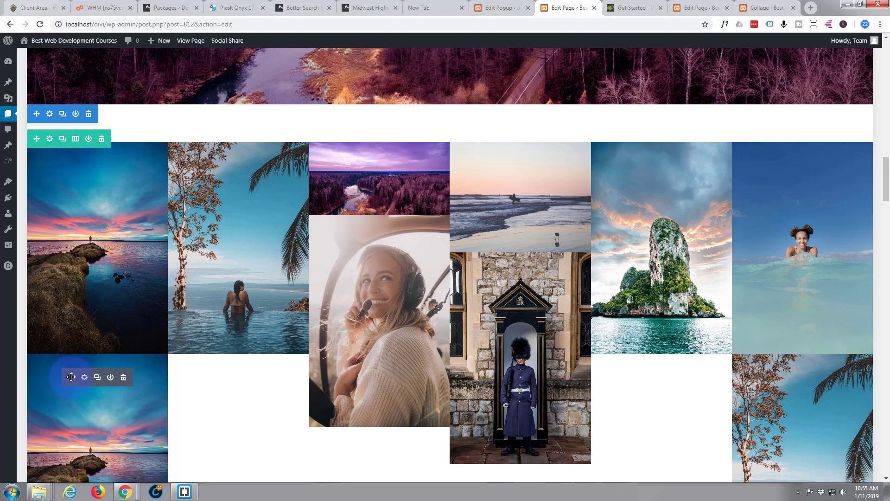
pyautogui.moveTo(71, 376); pyautogui.dragTo(405, 387)
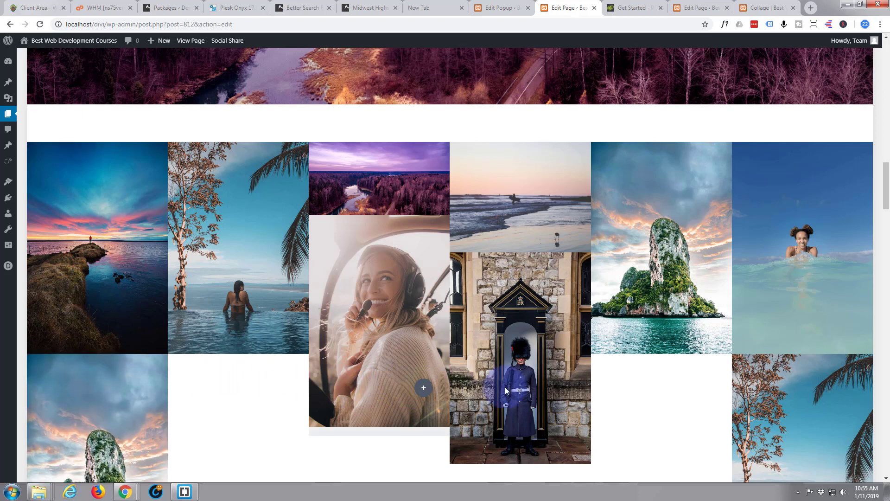
pyautogui.moveTo(504, 386); pyautogui.dragTo(644, 388)
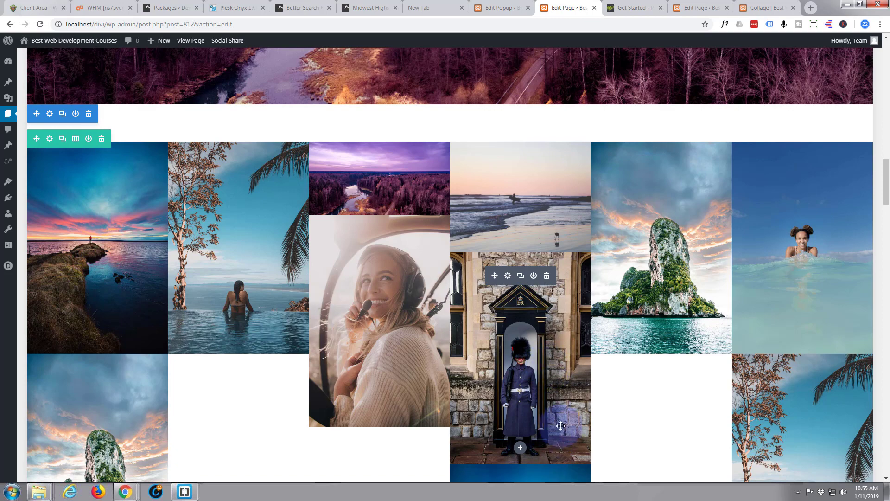
# Move the guard picture from the fourth column to below the rock island picture in the fifth column
pyautogui.scroll(-2, 554, 375)
pyautogui.scroll(2, 566, 390)
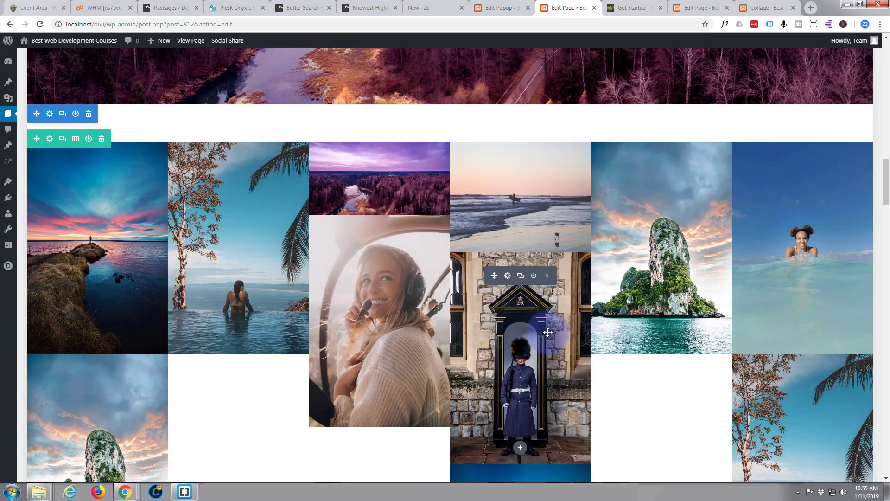
pyautogui.moveTo(565, 304); pyautogui.dragTo(661, 384)
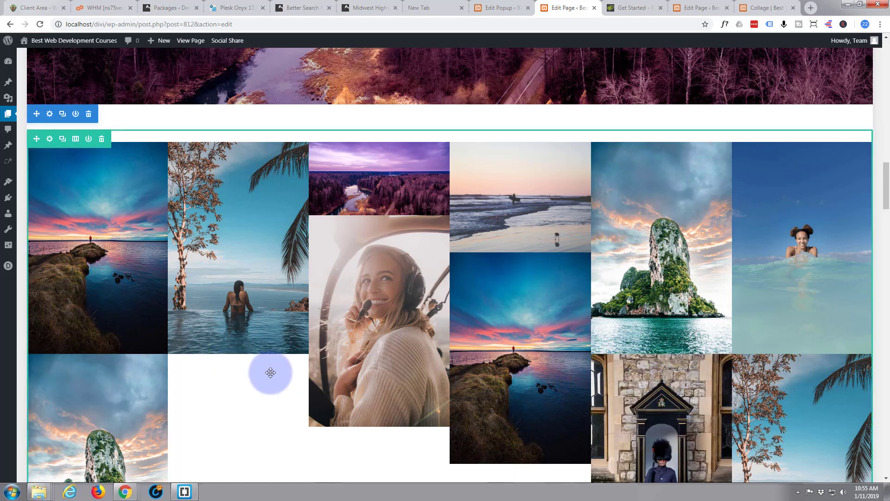
# Move the rock island picture from the fifth column to below the palm-tree pool picture in the second column
pyautogui.scroll(-1, 292, 378)
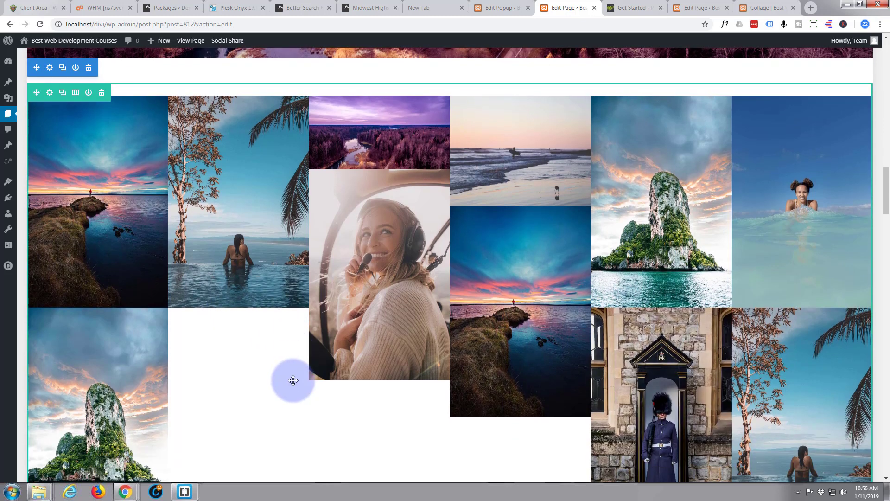
pyautogui.scroll(2, 294, 380)
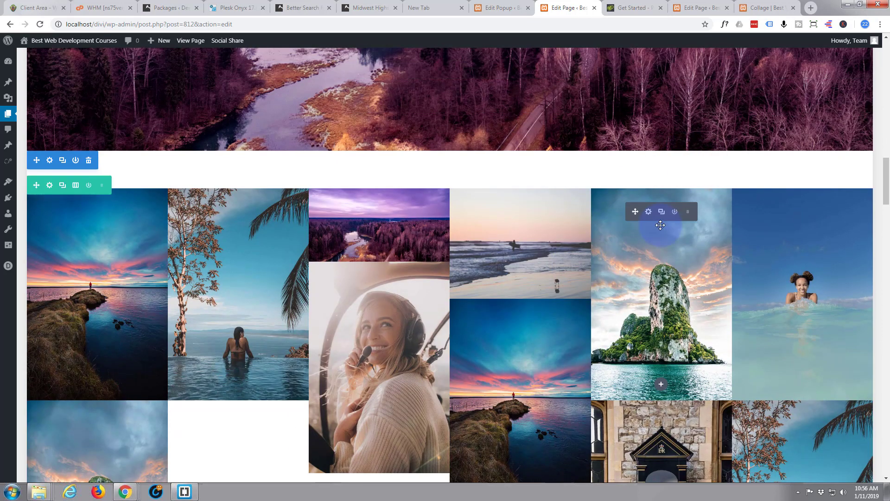
pyautogui.click(662, 212)
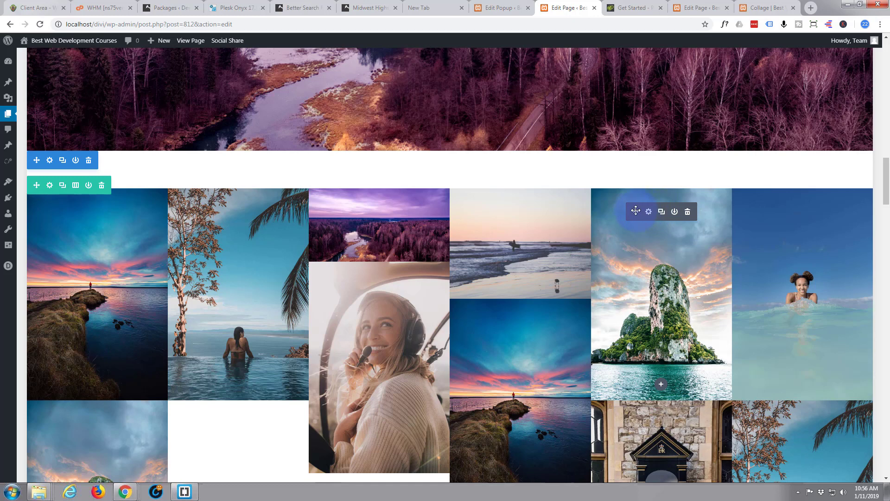
pyautogui.moveTo(636, 210); pyautogui.dragTo(233, 407)
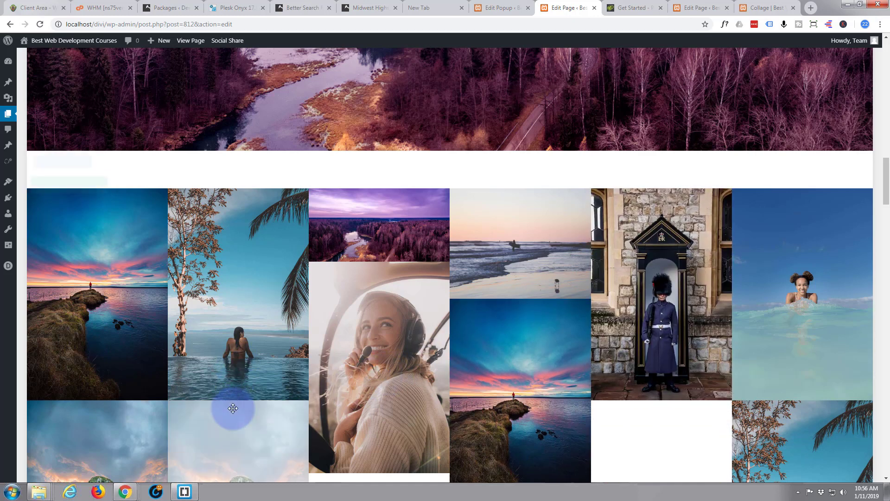
# Delete the rock island picture below the palm-tree pool picture in the second column
pyautogui.scroll(-4, 233, 408)
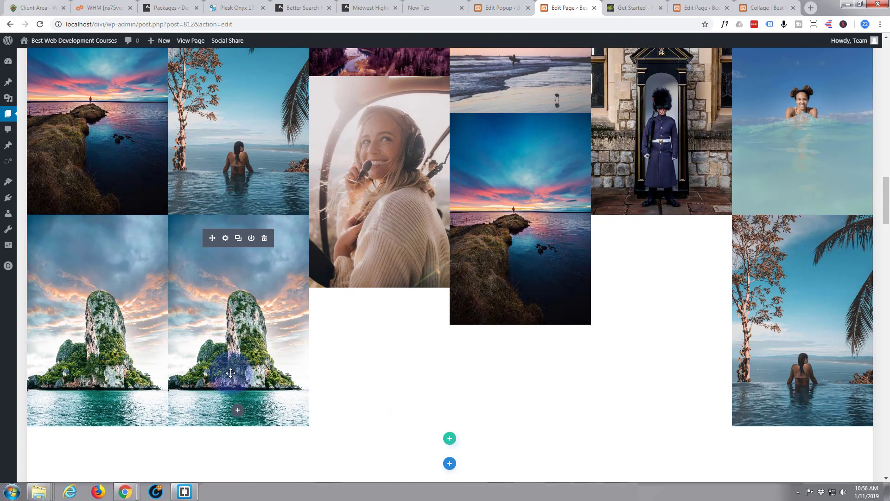
pyautogui.scroll(1, 216, 287)
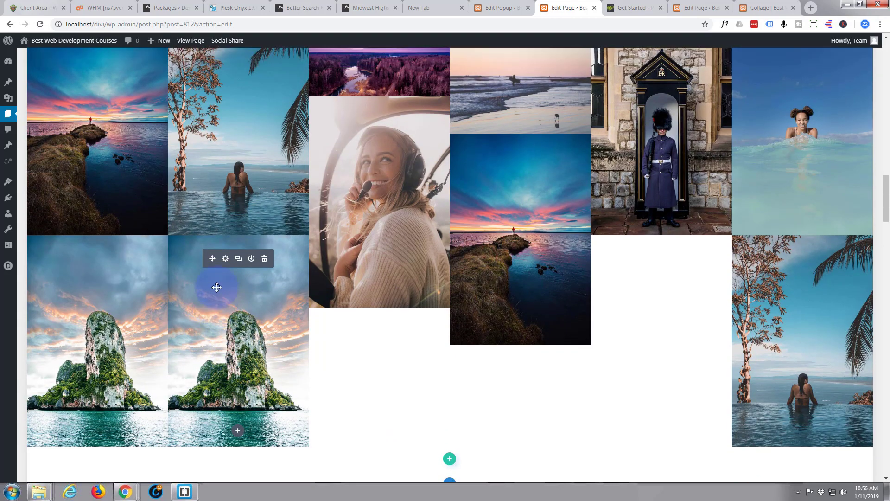
pyautogui.scroll(2, 215, 287)
pyautogui.scroll(-2, 215, 291)
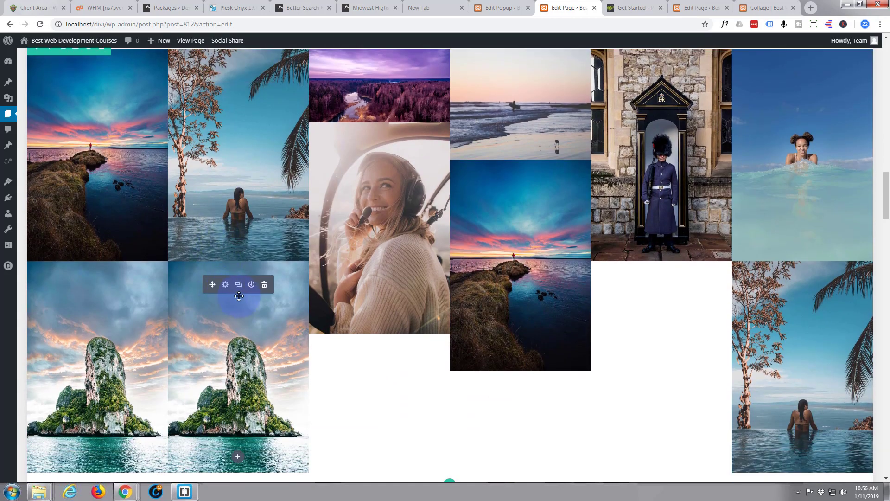
pyautogui.click(264, 285)
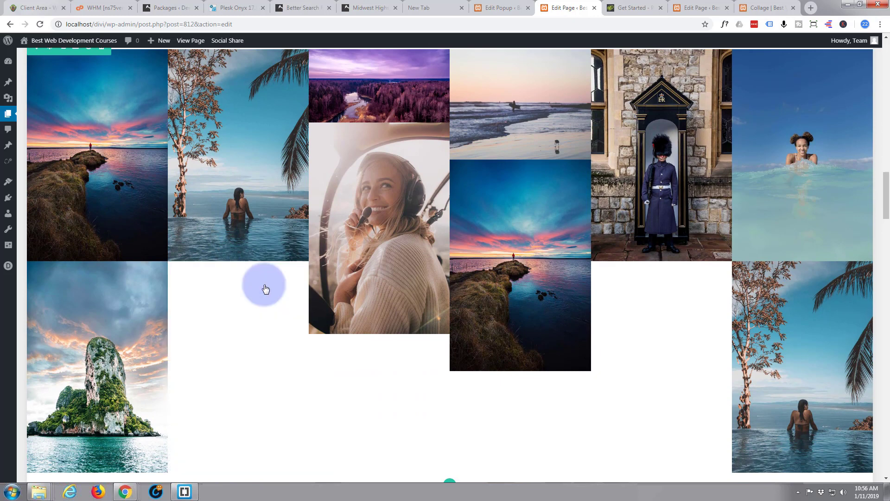
# Duplicate the beach picture in the fourth column and move the copy below the palm-tree pool picture in the second column
pyautogui.moveTo(240, 189)
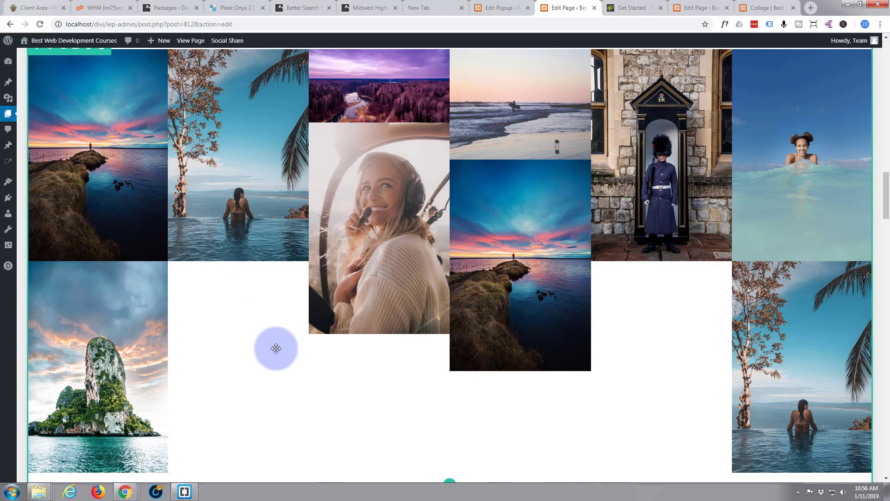
pyautogui.moveTo(602, 248)
pyautogui.scroll(2, 603, 250)
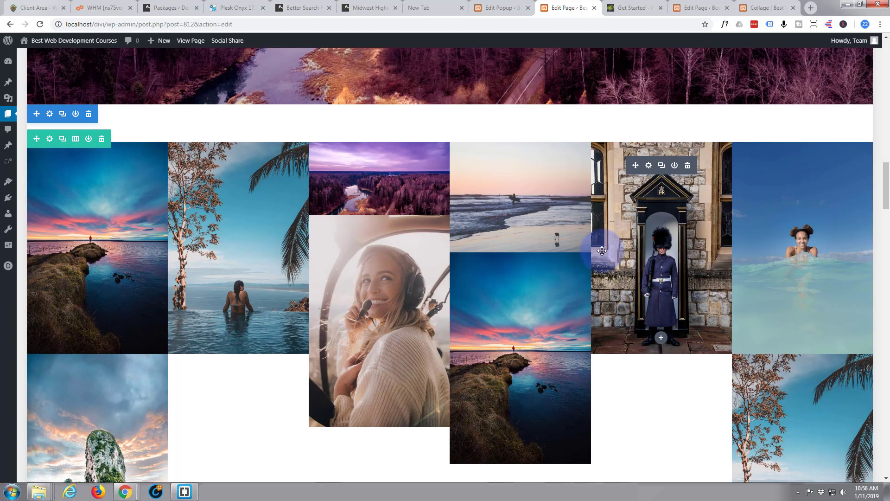
pyautogui.scroll(-2, 602, 250)
pyautogui.moveTo(565, 125)
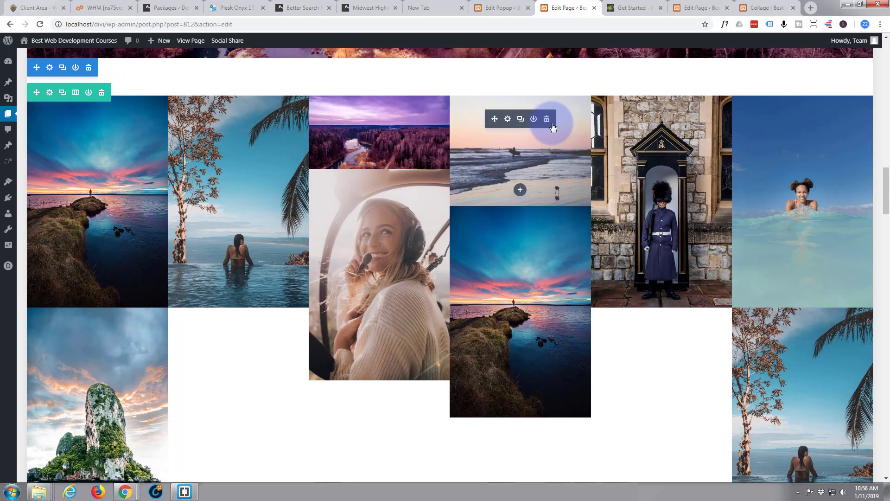
pyautogui.click(521, 120)
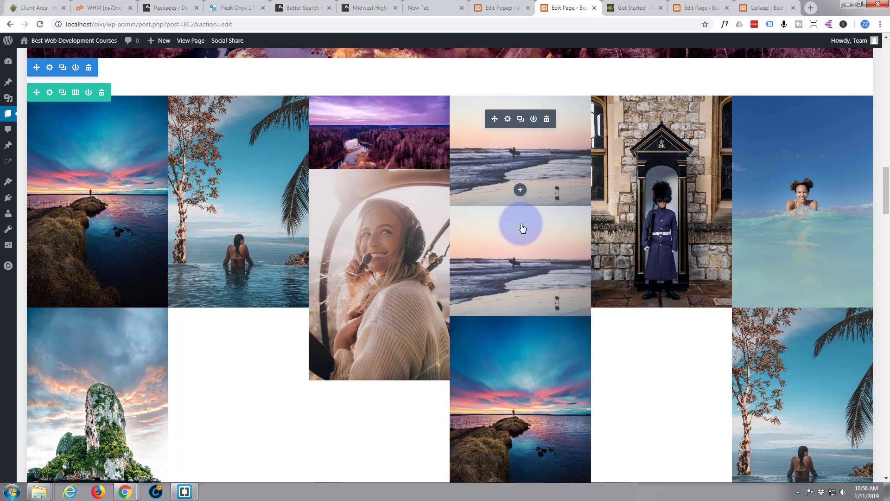
pyautogui.moveTo(493, 230); pyautogui.dragTo(214, 348)
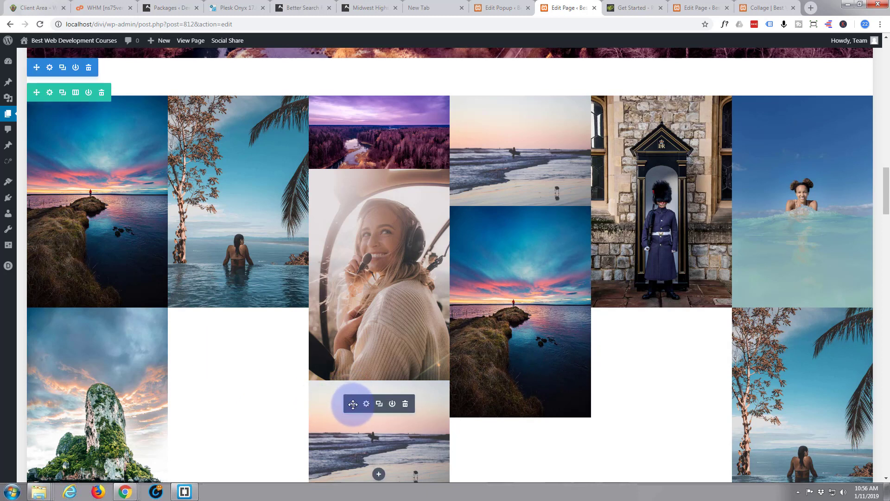
pyautogui.moveTo(353, 403); pyautogui.dragTo(201, 316)
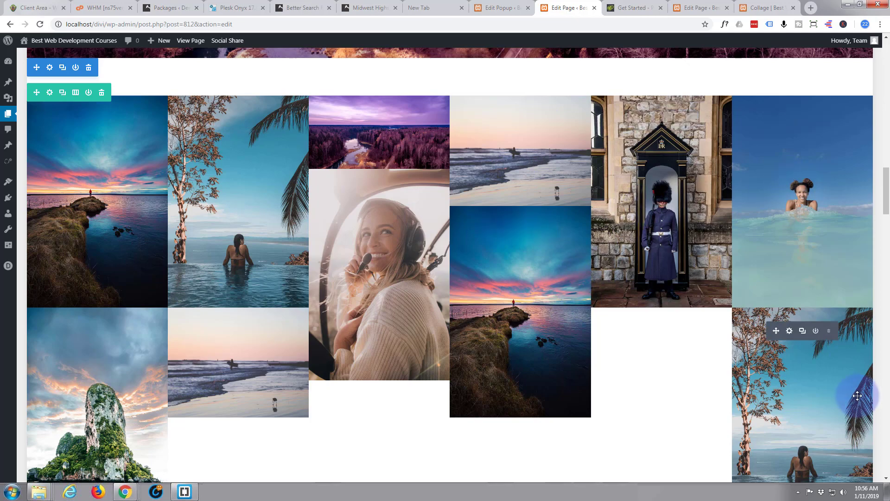
# Set the top custom margin of the rock island picture in the first column to -50px in its design spacing settings
pyautogui.scroll(-3, 609, 278)
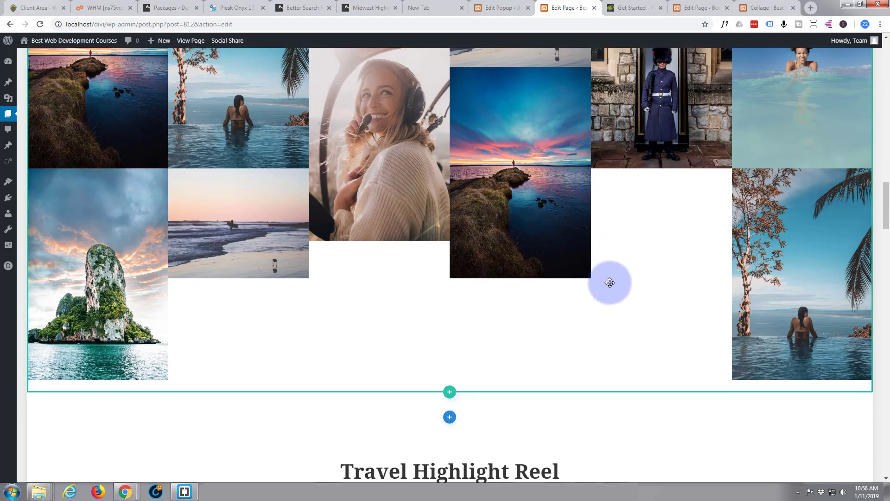
pyautogui.scroll(5, 612, 283)
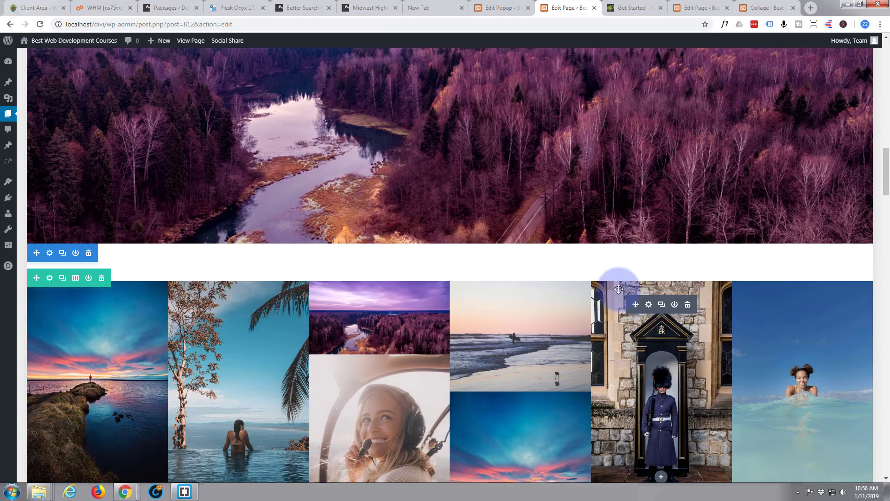
pyautogui.scroll(-2, 619, 288)
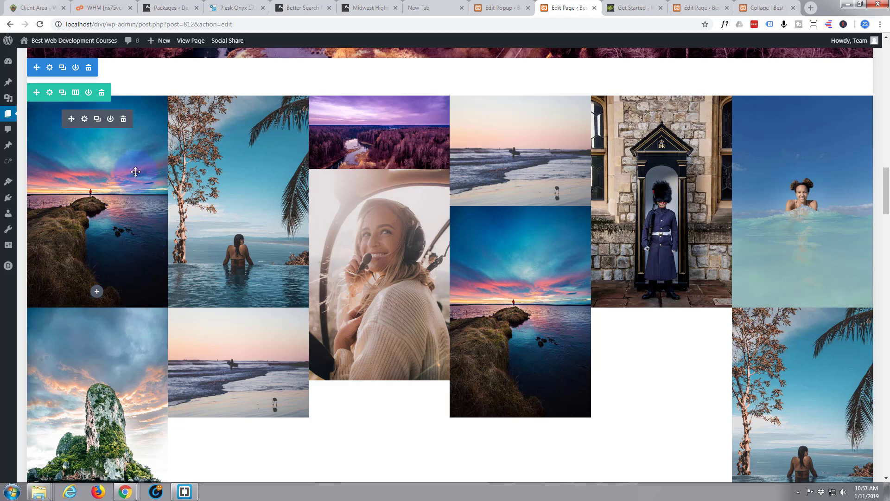
pyautogui.scroll(-2, 100, 346)
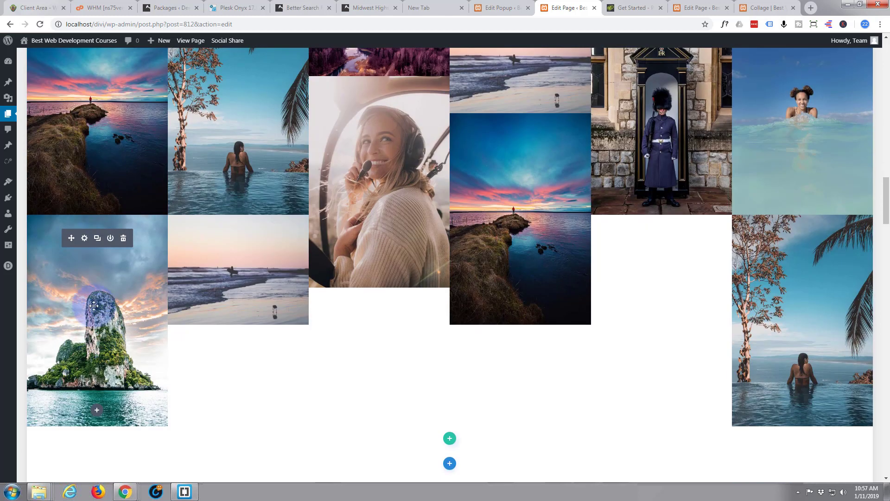
pyautogui.click(84, 239)
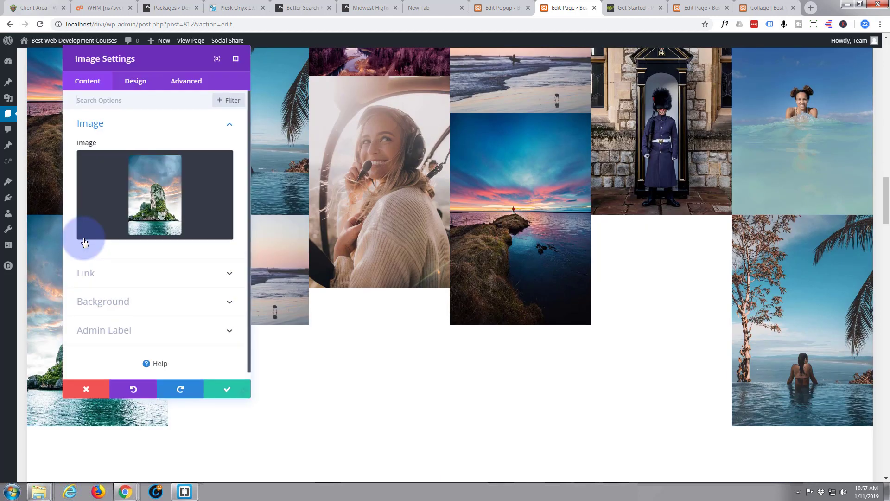
pyautogui.moveTo(172, 68); pyautogui.dragTo(618, 68)
pyautogui.click(586, 86)
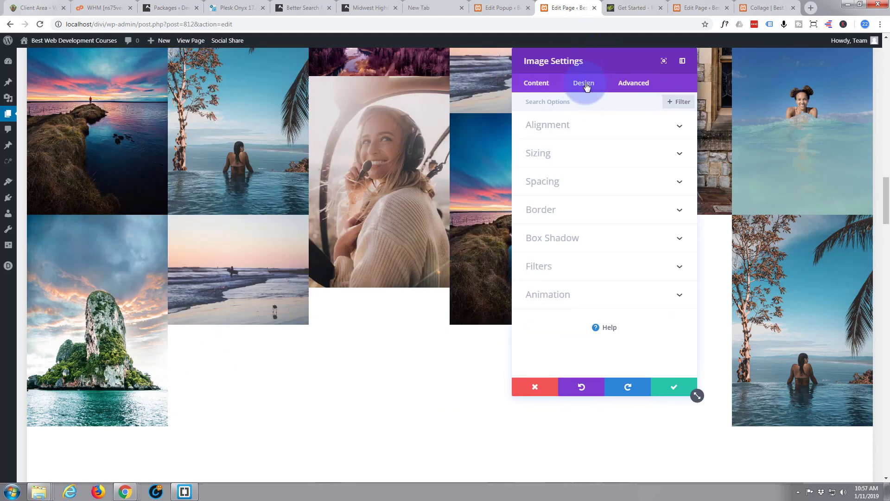
pyautogui.click(601, 181)
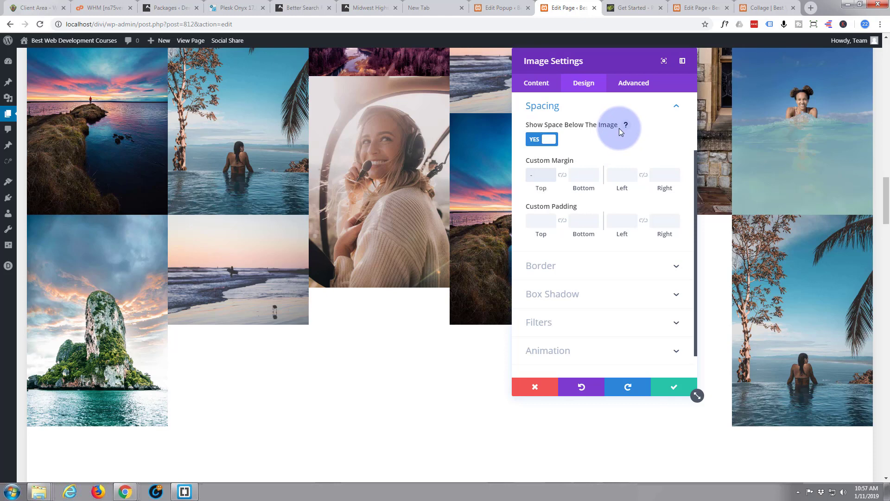
pyautogui.write('-50px')
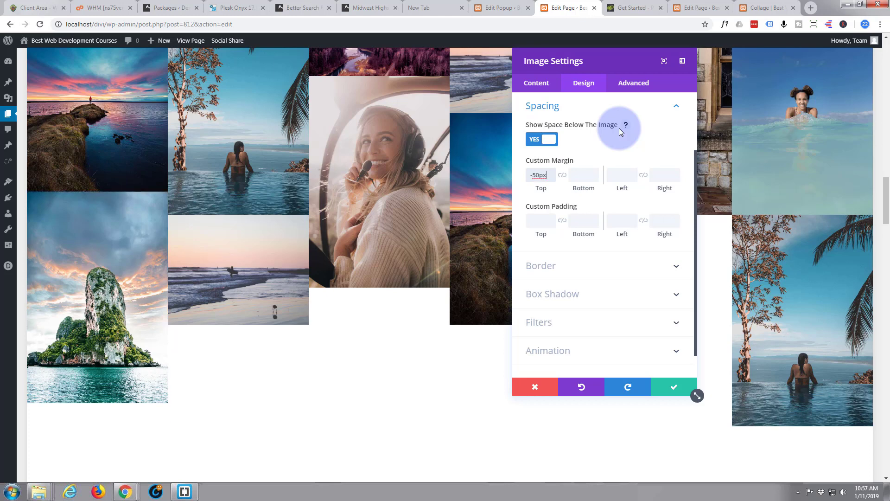
# Set the rock island picture's right custom margin to -50px and check how it overlaps the neighbouring pictures
pyautogui.scroll(2, 188, 243)
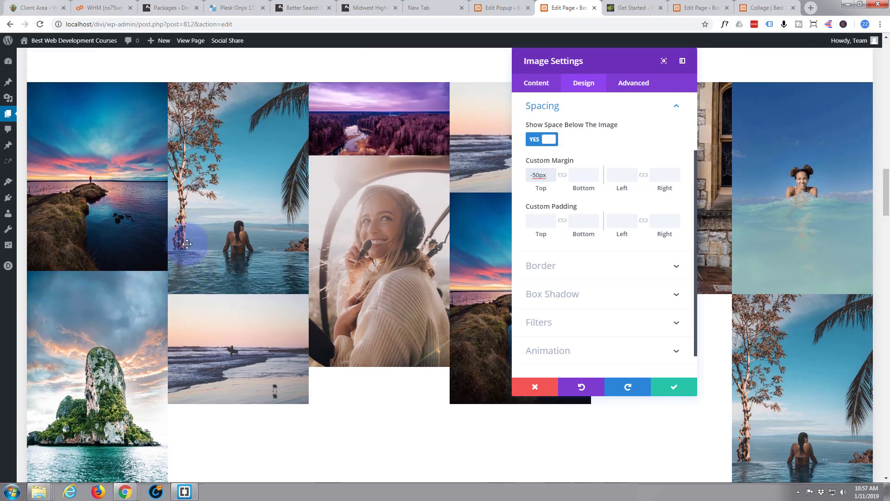
pyautogui.scroll(-3, 186, 243)
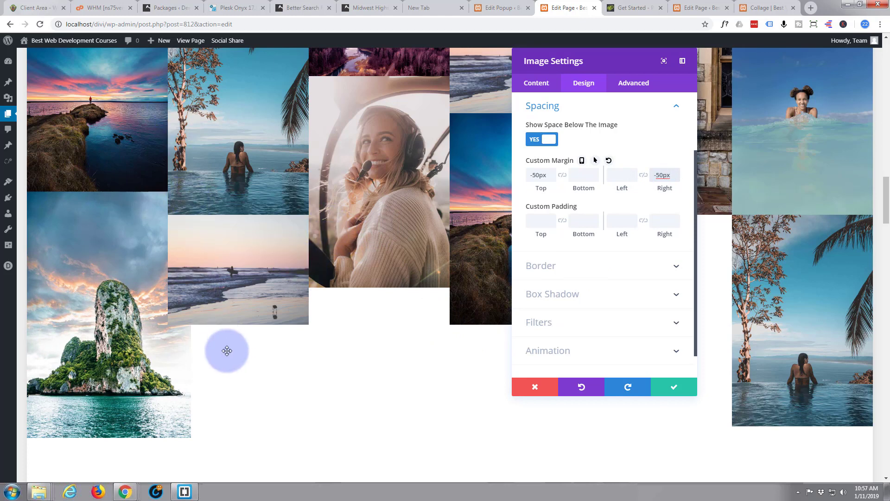
pyautogui.scroll(-3, 237, 349)
pyautogui.scroll(2, 246, 344)
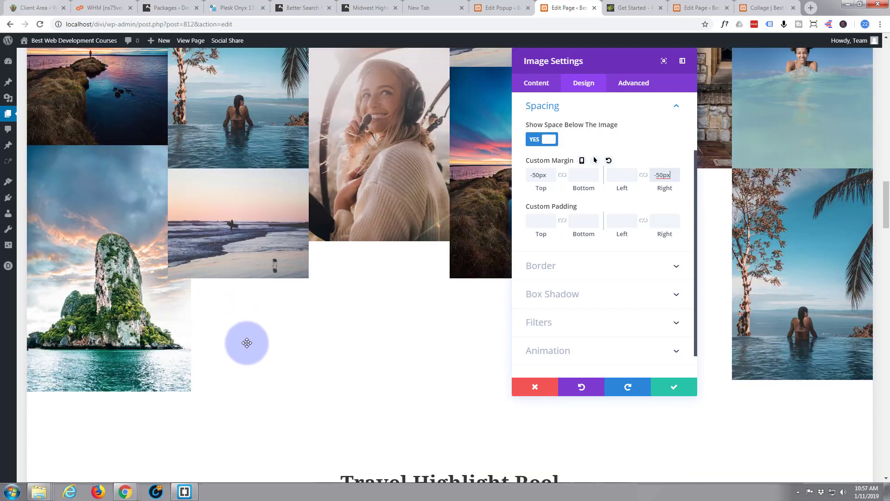
pyautogui.scroll(2, 247, 342)
pyautogui.scroll(-2, 247, 342)
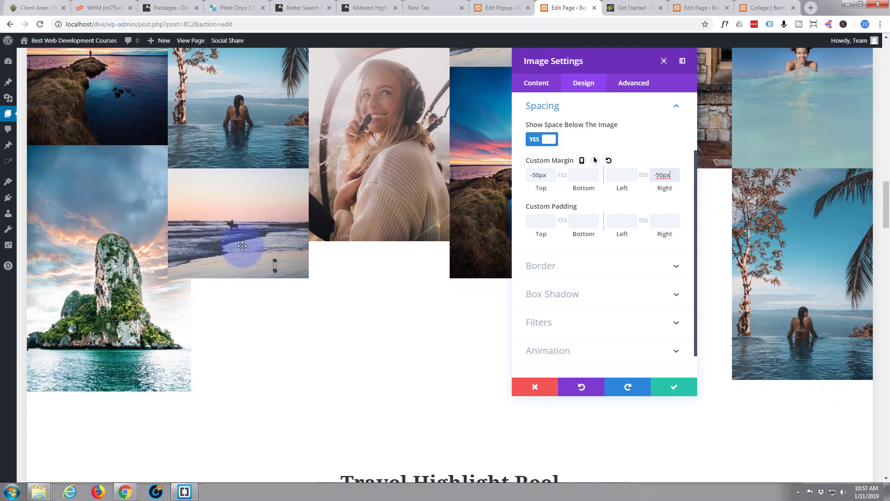
pyautogui.scroll(3, 242, 246)
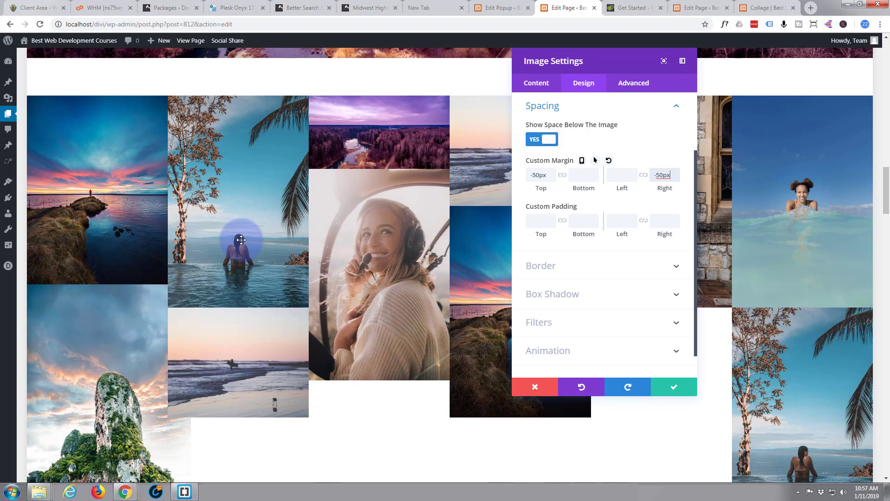
# Check the rock island picture's overlap in the gallery and save its image settings
pyautogui.scroll(-2, 241, 239)
pyautogui.scroll(2, 241, 239)
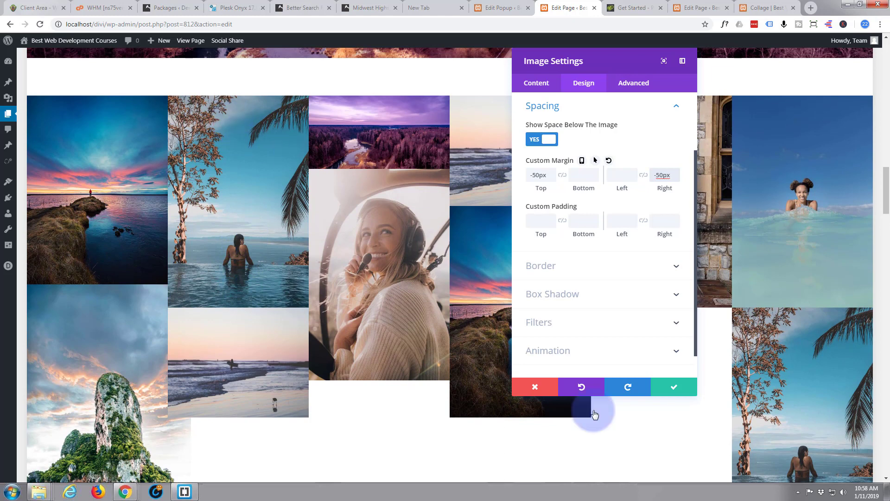
pyautogui.click(666, 397)
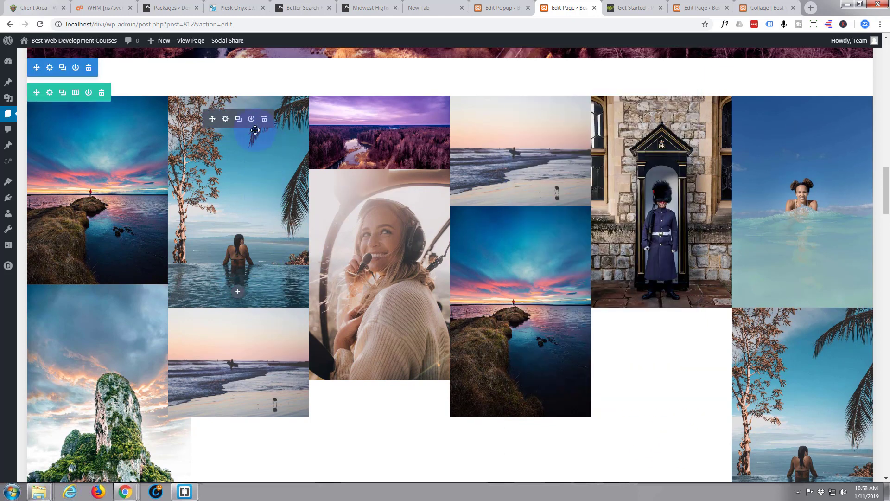
# Set the left custom margin of the palm-tree pool picture in the second column to -35px and save its settings
pyautogui.click(225, 119)
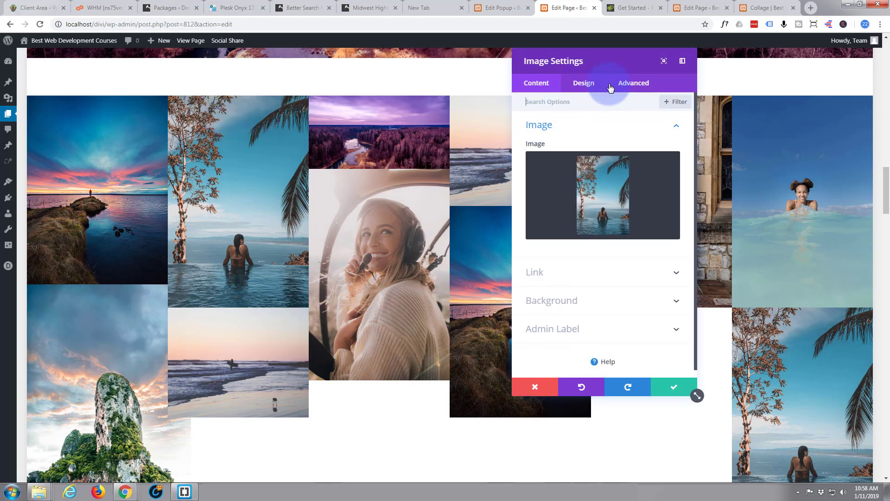
pyautogui.click(583, 87)
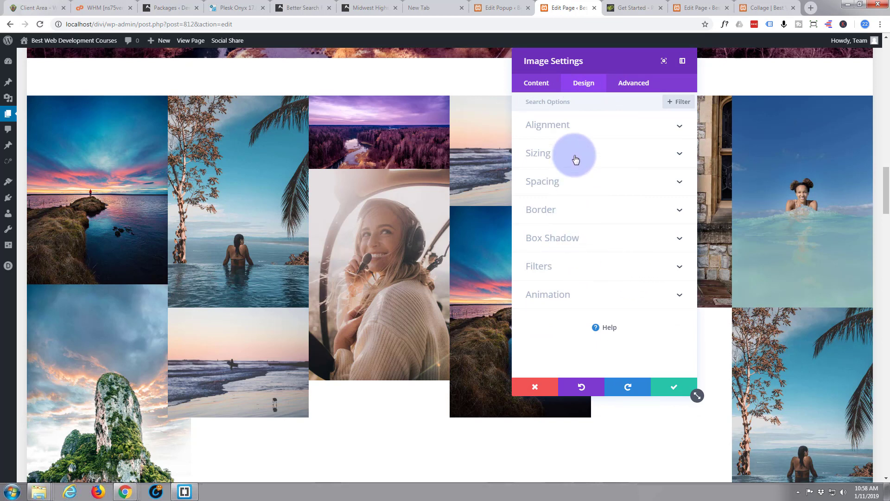
pyautogui.click(586, 188)
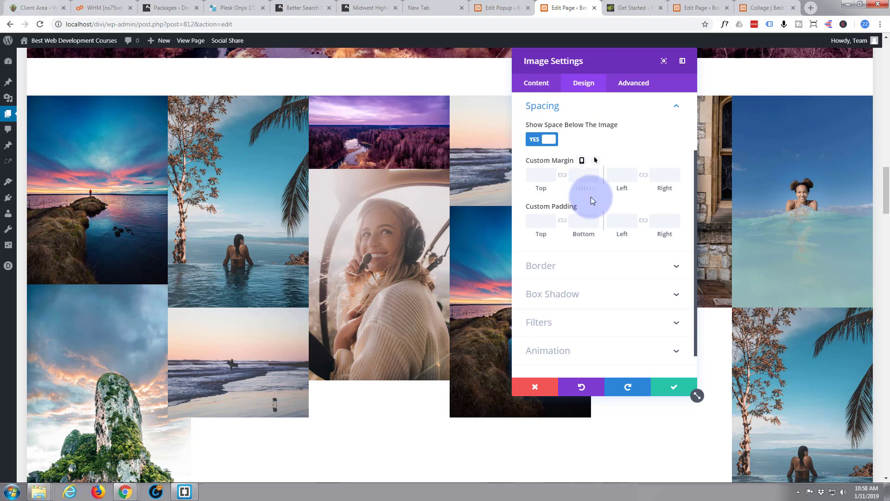
pyautogui.click(616, 176)
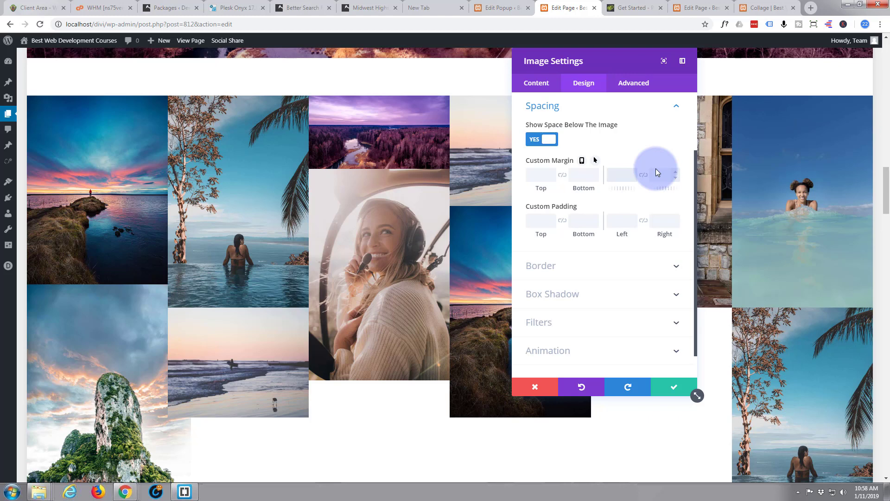
pyautogui.write('-35px')
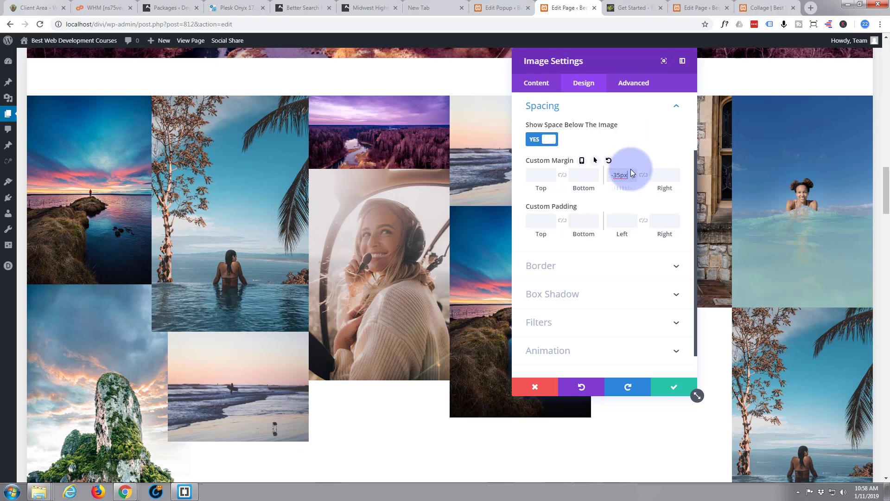
pyautogui.scroll(-2, 376, 351)
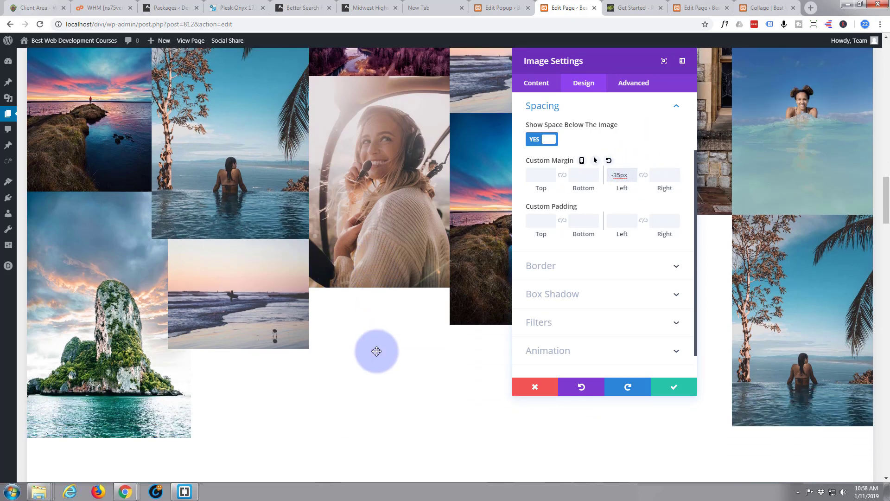
pyautogui.click(672, 385)
# Set the left custom margin of the beach picture in the second column to 50px in its design spacing settings
pyautogui.moveTo(213, 302)
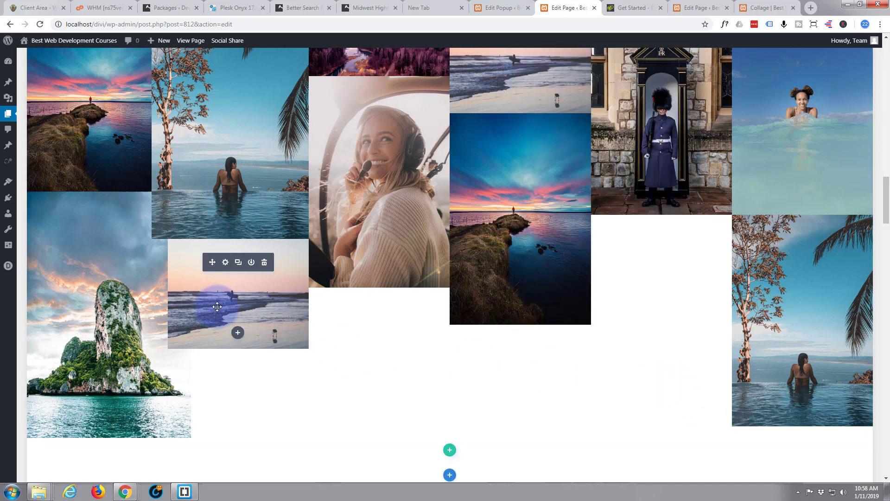
pyautogui.click(225, 265)
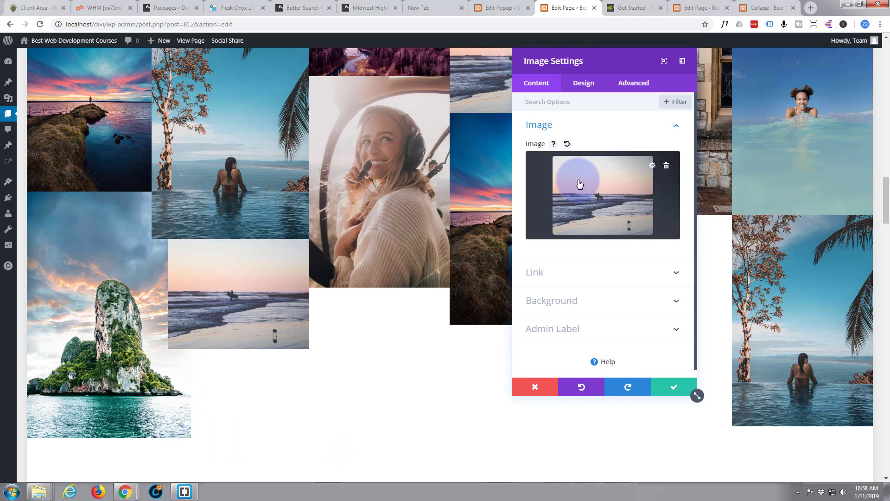
pyautogui.click(584, 83)
pyautogui.click(579, 183)
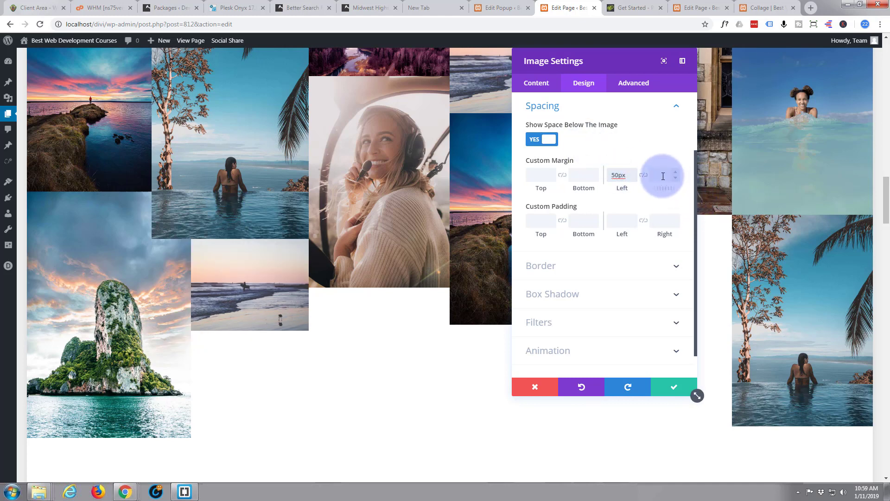
# Set the beach picture's bottom custom margin to -43px and copy that value into its top margin
pyautogui.click(663, 176)
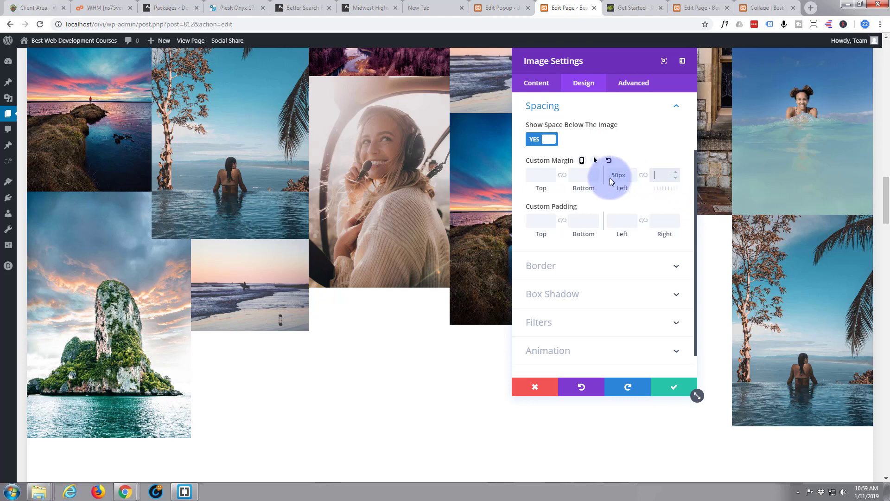
pyautogui.click(595, 175)
pyautogui.write('50')
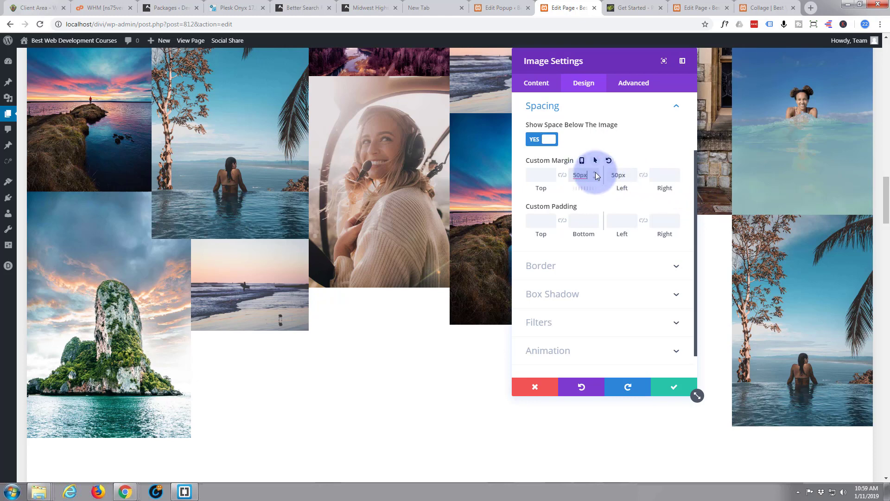
pyautogui.moveTo(595, 176); pyautogui.dragTo(542, 171)
pyautogui.hotkey('ctrl', 'c')
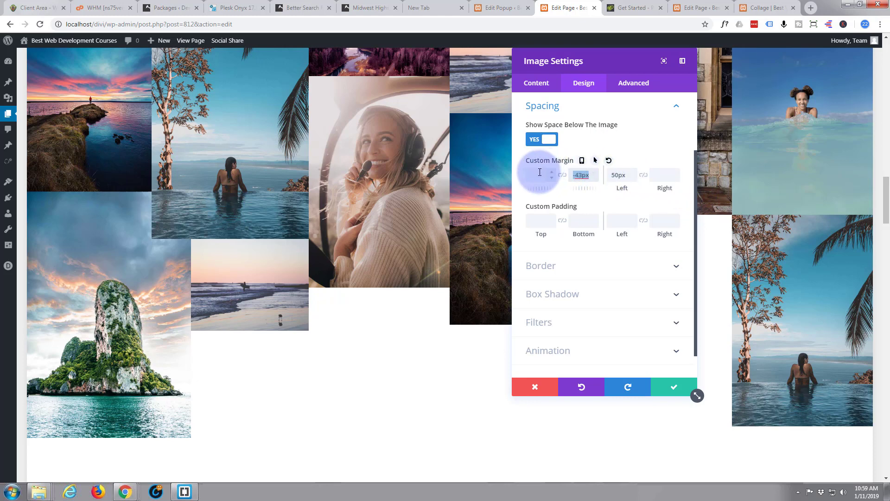
pyautogui.click(540, 172)
pyautogui.hotkey('ctrl', 'v')
pyautogui.click(574, 180)
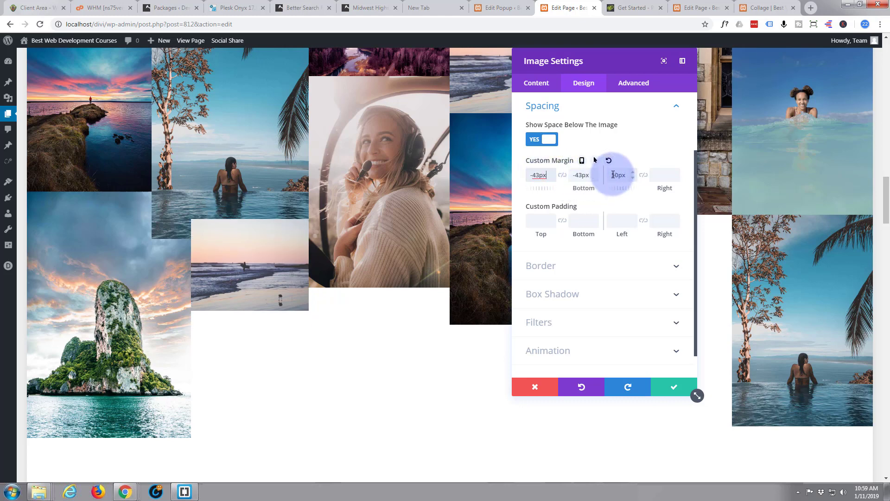
# Set the beach picture's right custom margin to -50px and clear its bottom margin
pyautogui.click(661, 175)
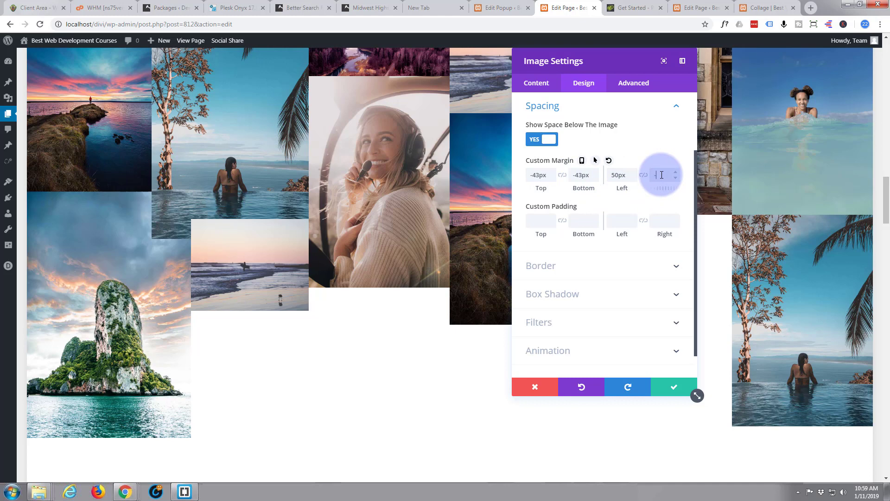
pyautogui.write('-50px')
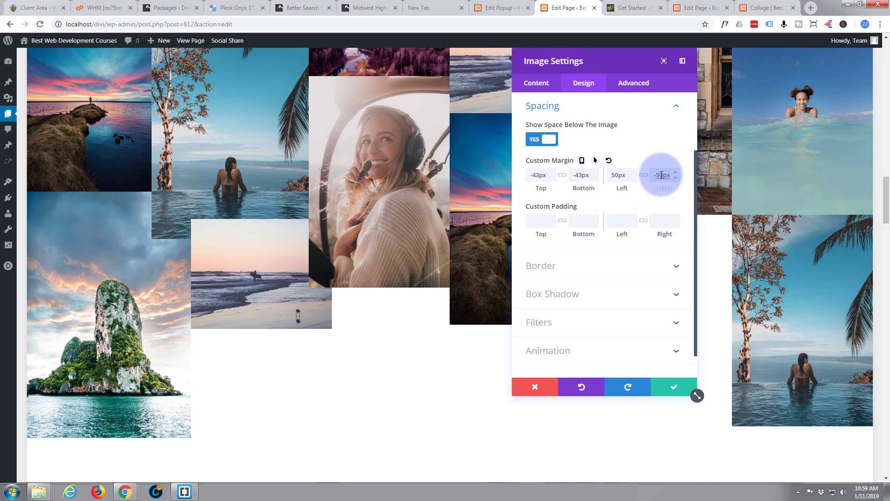
pyautogui.moveTo(573, 174); pyautogui.dragTo(593, 176)
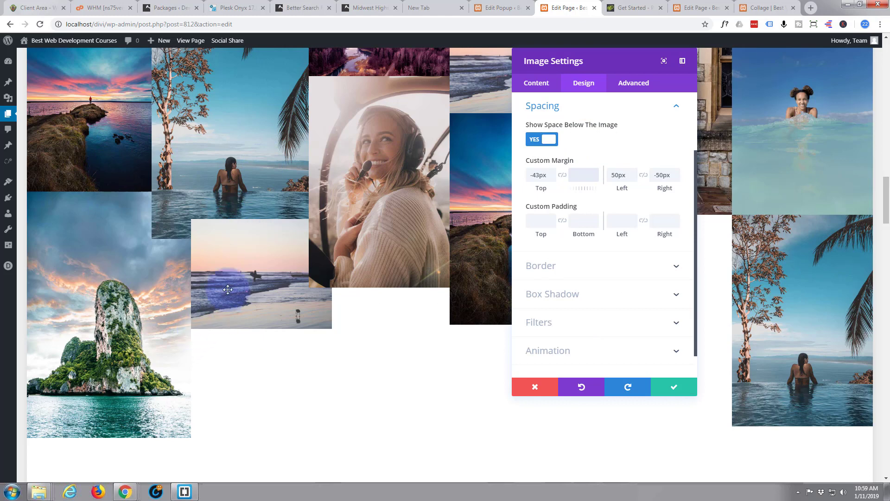
# Enlarge the beach picture by changing its right custom margin to -350px, and save its settings
pyautogui.click(675, 171)
pyautogui.click(675, 171)
pyautogui.click(675, 171)
pyautogui.click(674, 171)
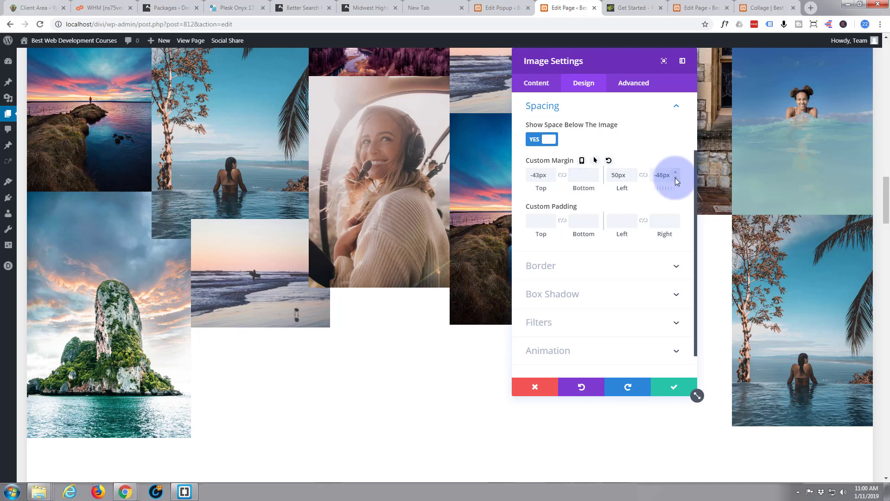
pyautogui.click(675, 180)
pyautogui.click(675, 180)
pyautogui.click(675, 179)
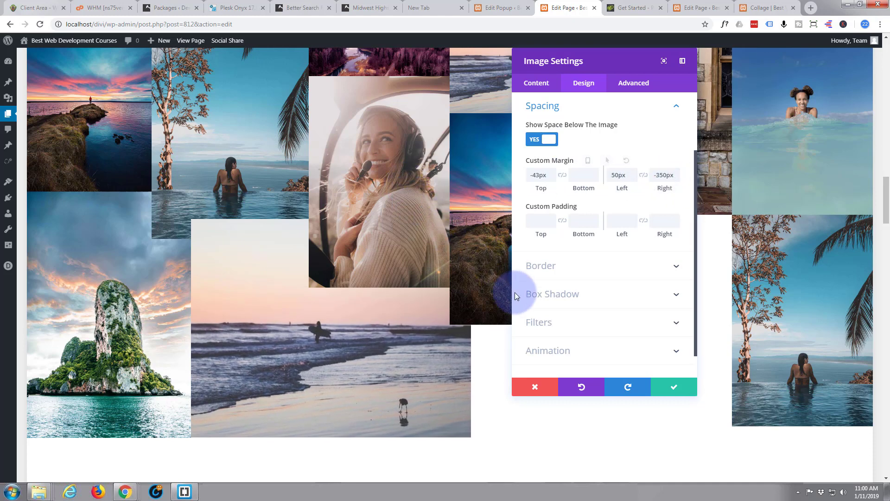
pyautogui.click(669, 387)
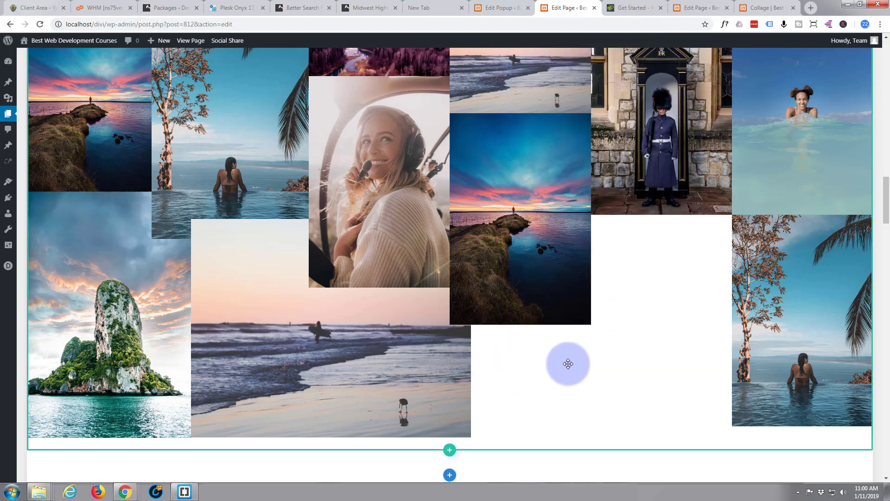
# Set the right custom margin of the purple river forest picture in the third column to -120px
pyautogui.scroll(2, 568, 363)
pyautogui.scroll(2, 567, 363)
pyautogui.scroll(-2, 567, 364)
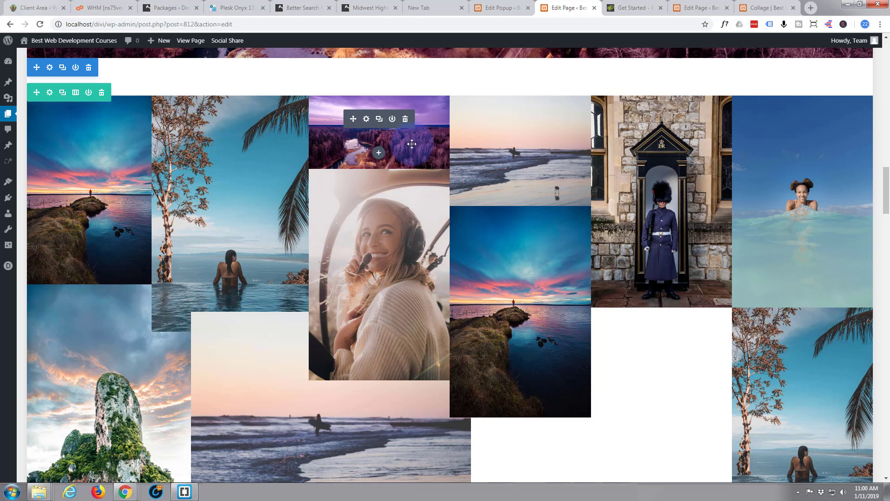
pyautogui.click(366, 119)
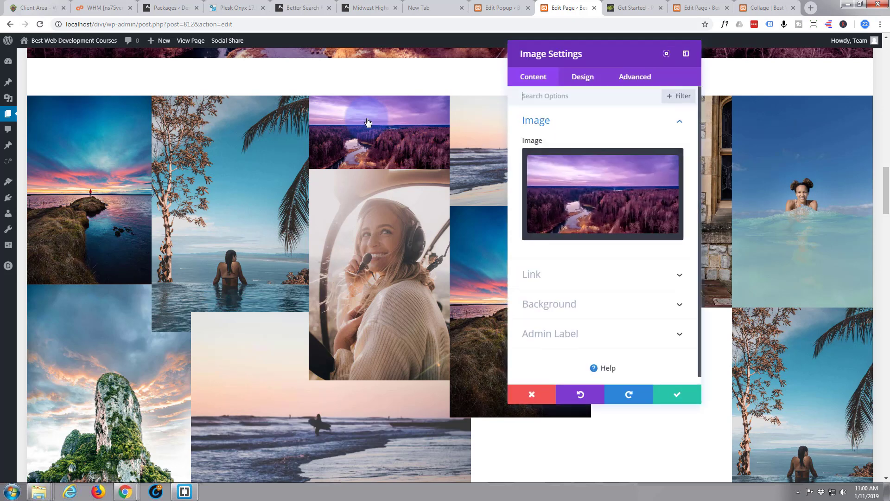
pyautogui.click(584, 83)
pyautogui.click(623, 150)
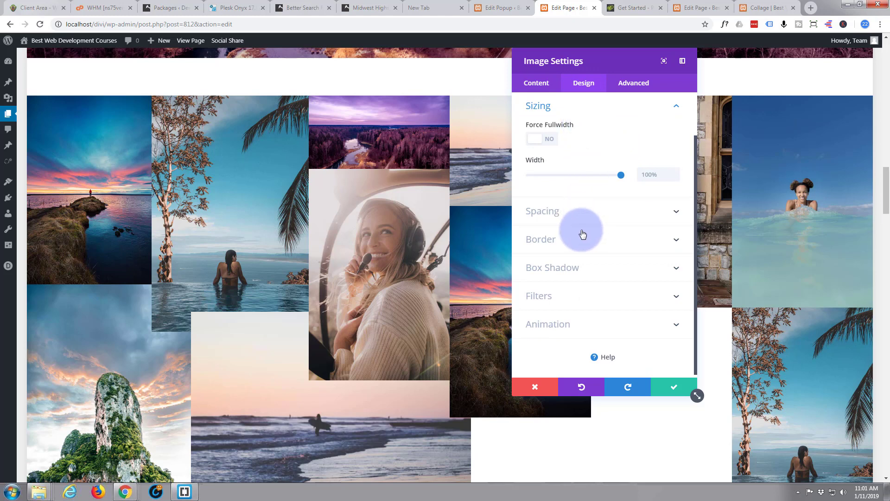
pyautogui.click(593, 212)
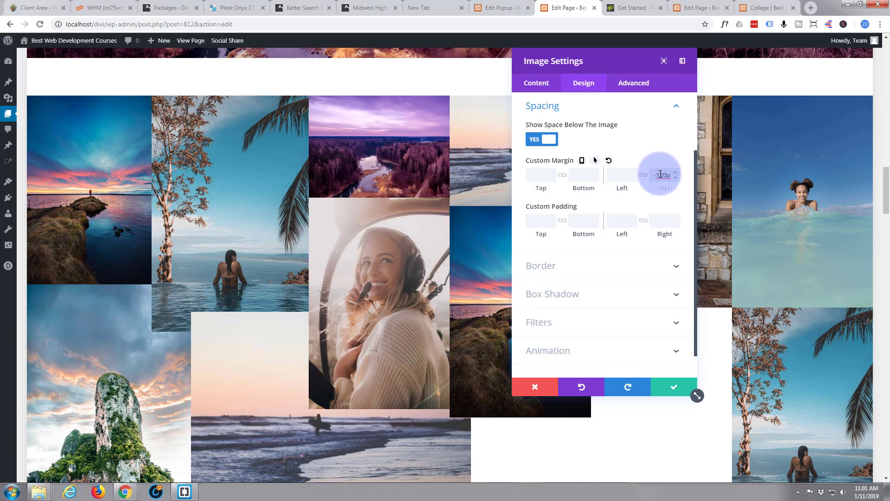
pyautogui.moveTo(660, 174); pyautogui.dragTo(655, 178)
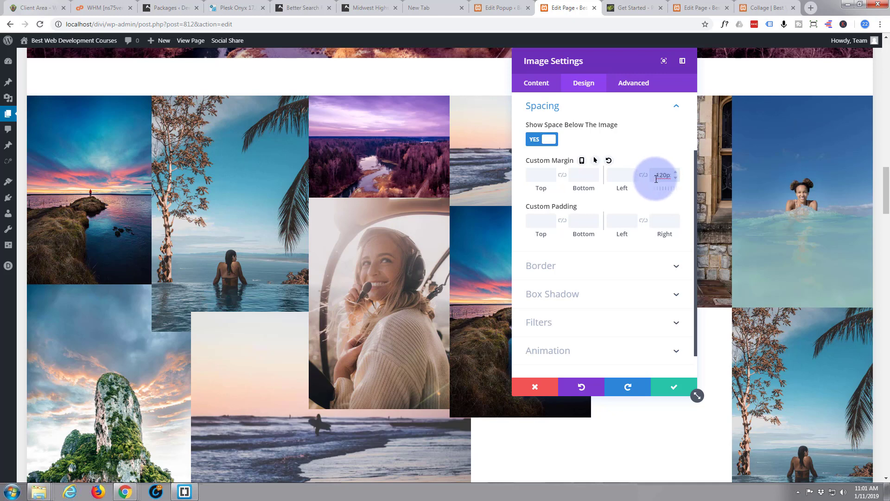
# Change the forest picture's right custom margin to -220px and move the settings dialog off the middle columns
pyautogui.scroll(-1, 581, 232)
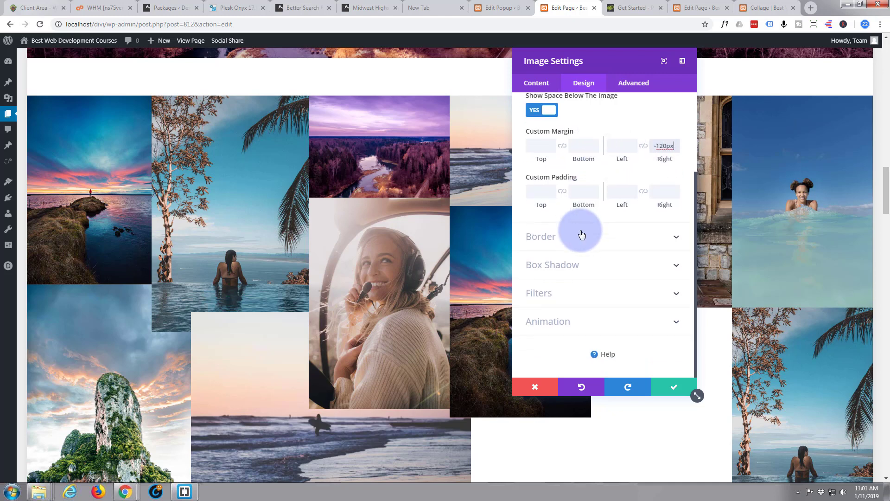
pyautogui.click(663, 146)
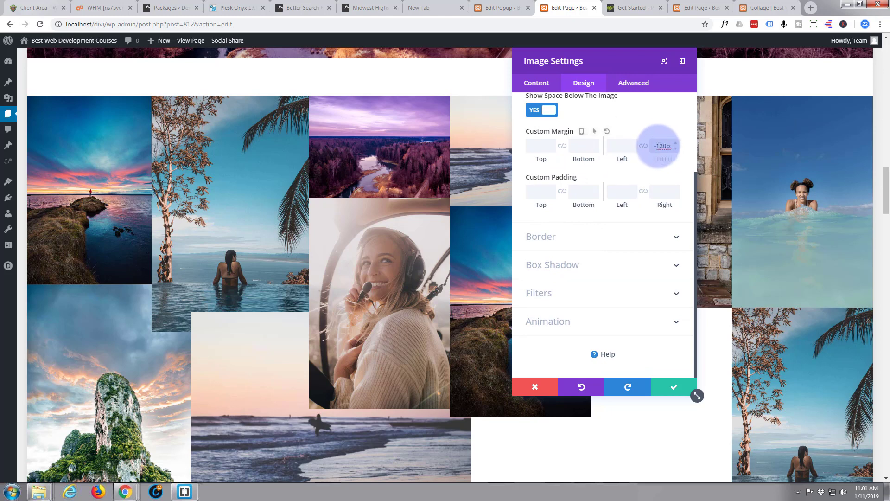
pyautogui.moveTo(660, 146); pyautogui.dragTo(669, 148)
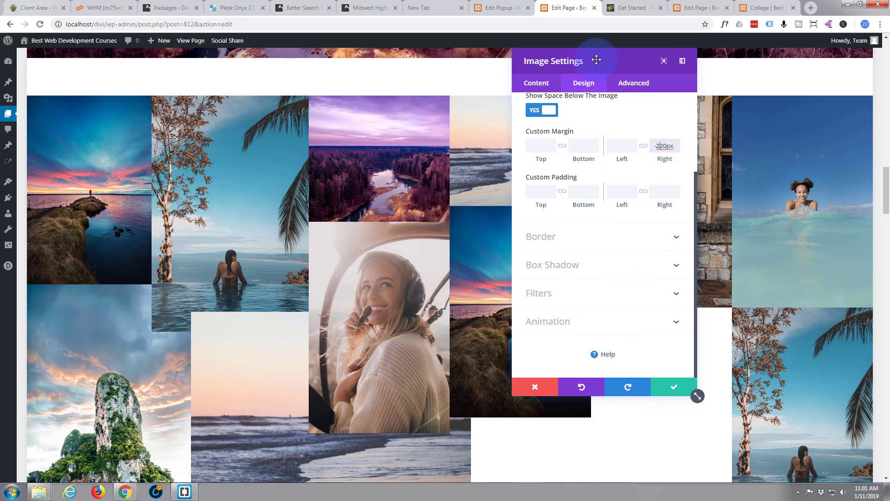
pyautogui.moveTo(609, 73); pyautogui.dragTo(755, 129)
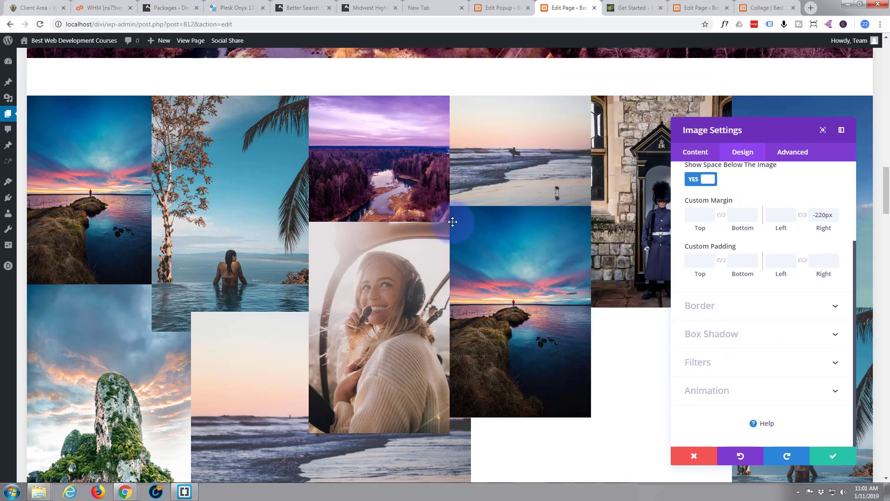
# Check how the enlarged forest picture shifts the stacked images below it, and save its settings
pyautogui.scroll(-3, 453, 223)
pyautogui.scroll(-1, 452, 223)
pyautogui.scroll(1, 453, 219)
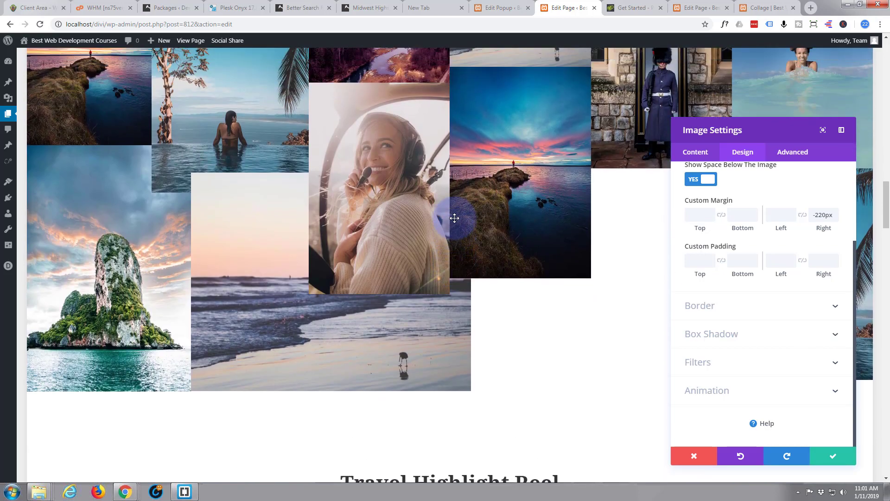
pyautogui.scroll(2, 454, 215)
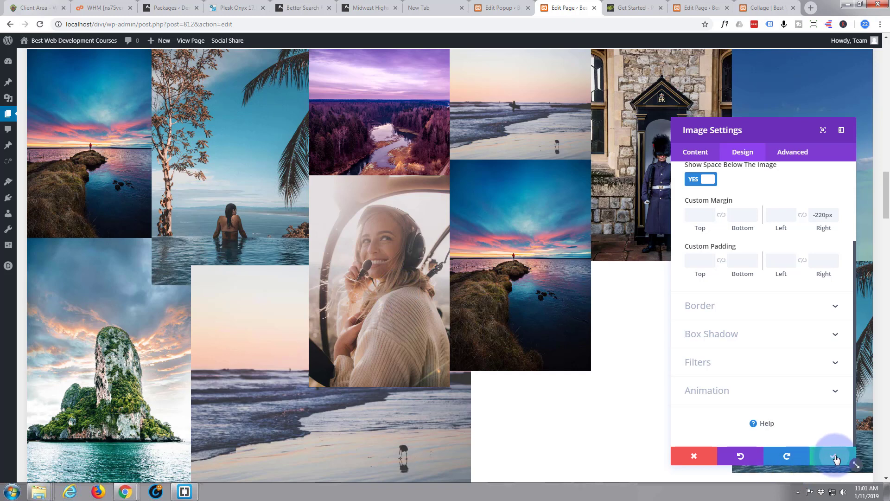
pyautogui.click(833, 455)
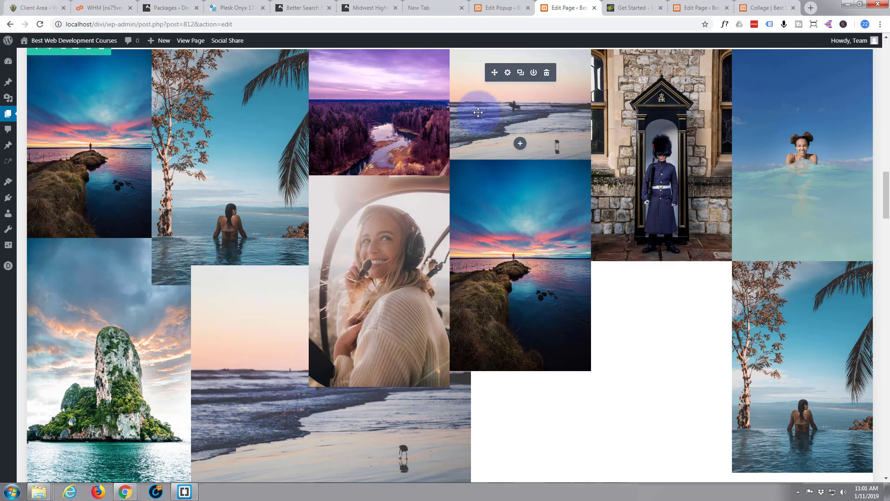
# Set the right custom margin of the beach picture in the fourth column to -300px
pyautogui.click(506, 72)
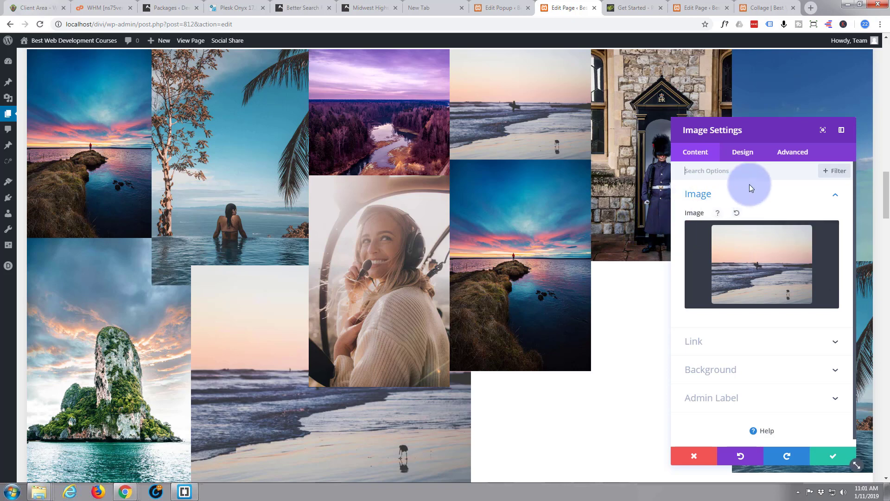
pyautogui.click(742, 152)
pyautogui.click(753, 254)
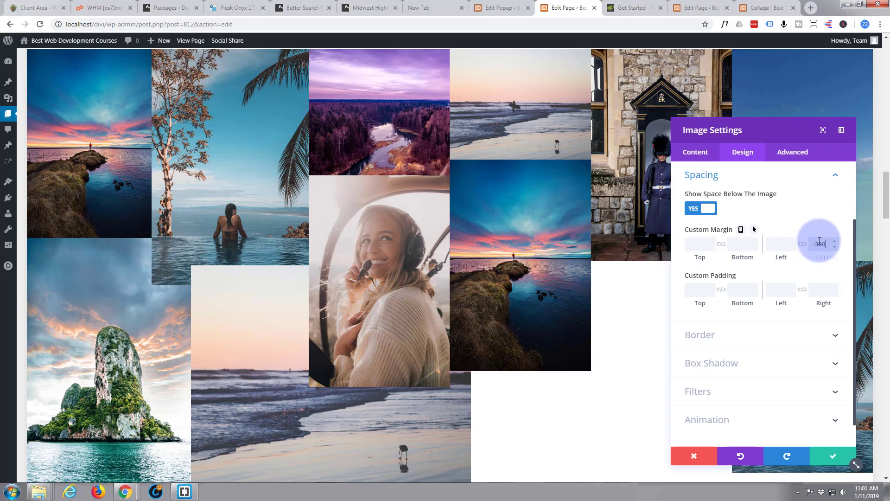
pyautogui.write('p')
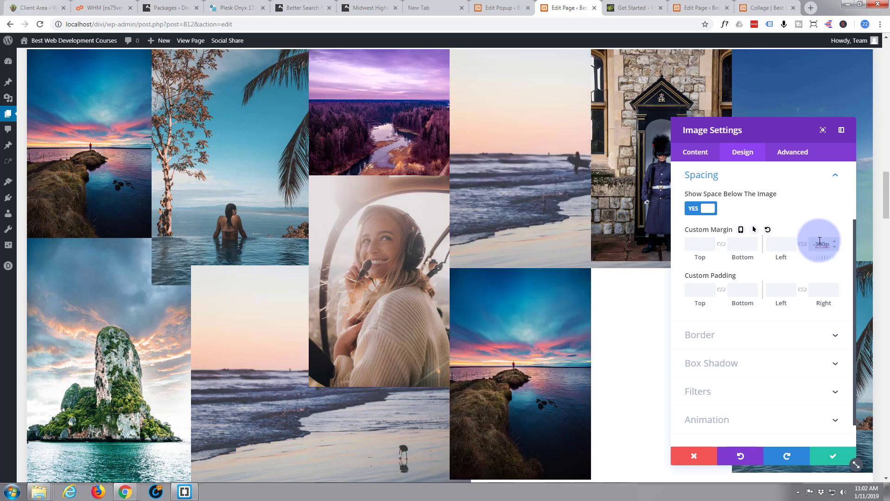
pyautogui.write('x')
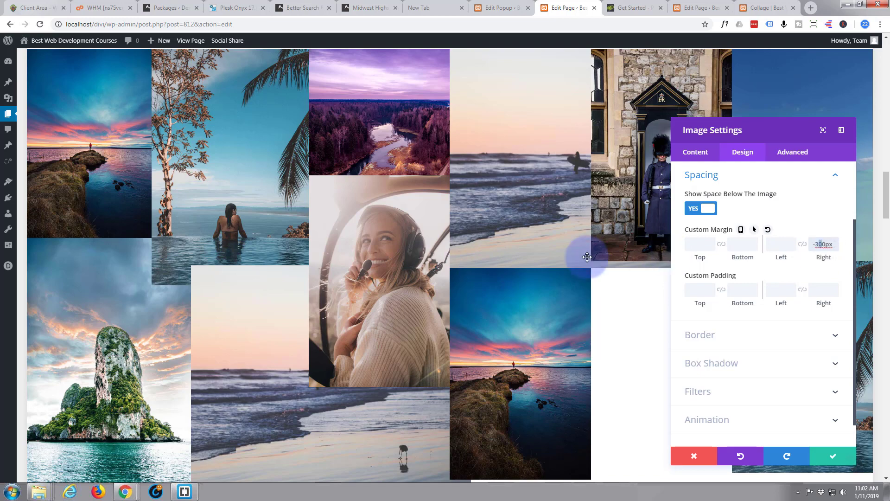
# Change the fourth-column beach picture's right custom margin to -350px, check the row's lower edge, and save its settings
pyautogui.scroll(-3, 532, 281)
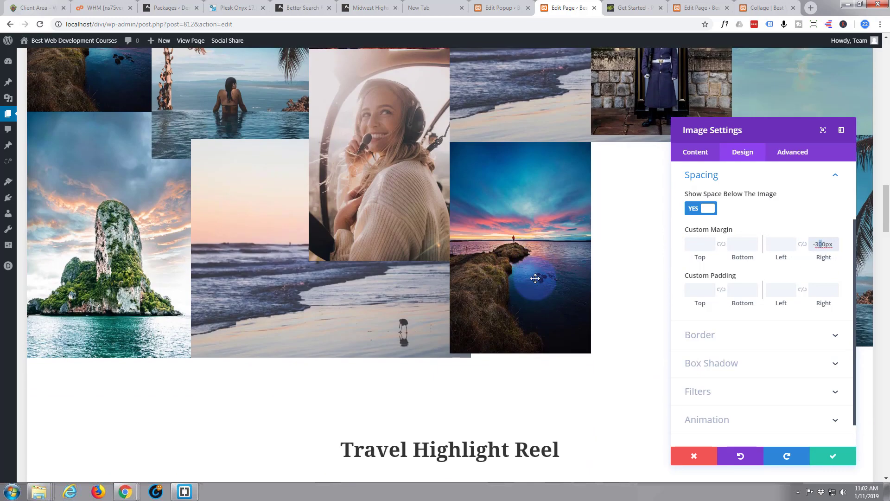
pyautogui.scroll(2, 534, 279)
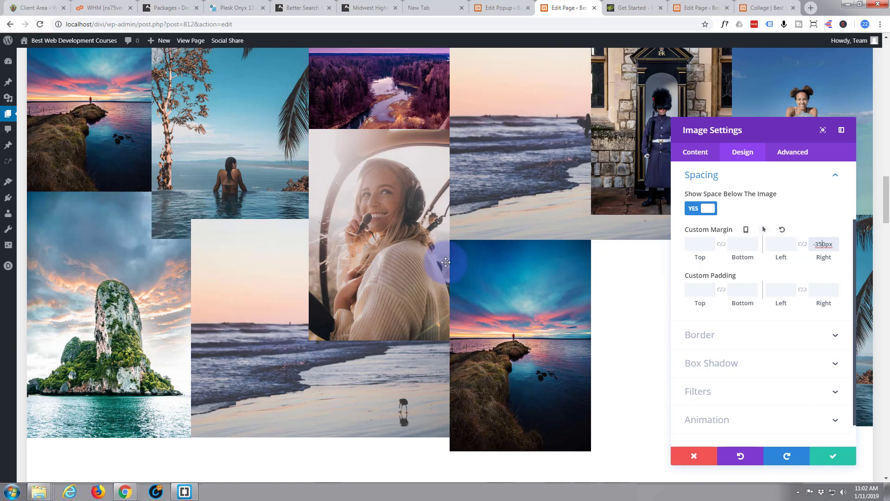
pyautogui.scroll(-2, 468, 258)
pyautogui.scroll(-1, 466, 260)
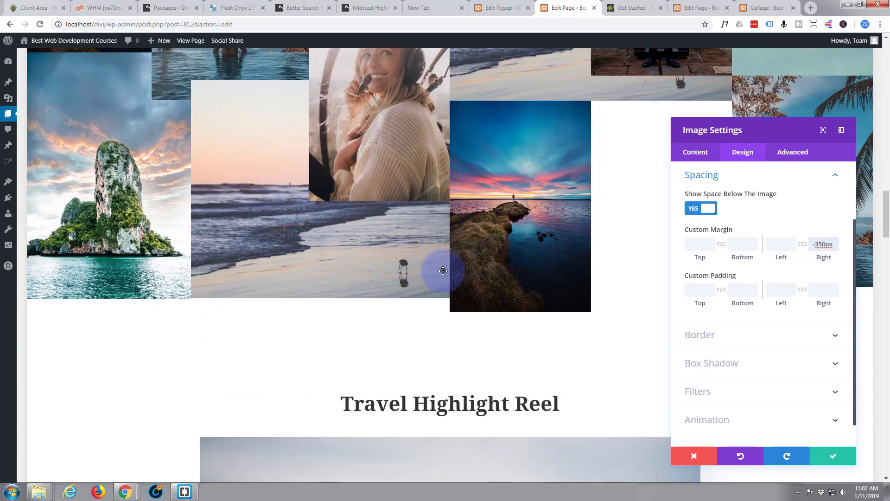
pyautogui.scroll(2, 445, 265)
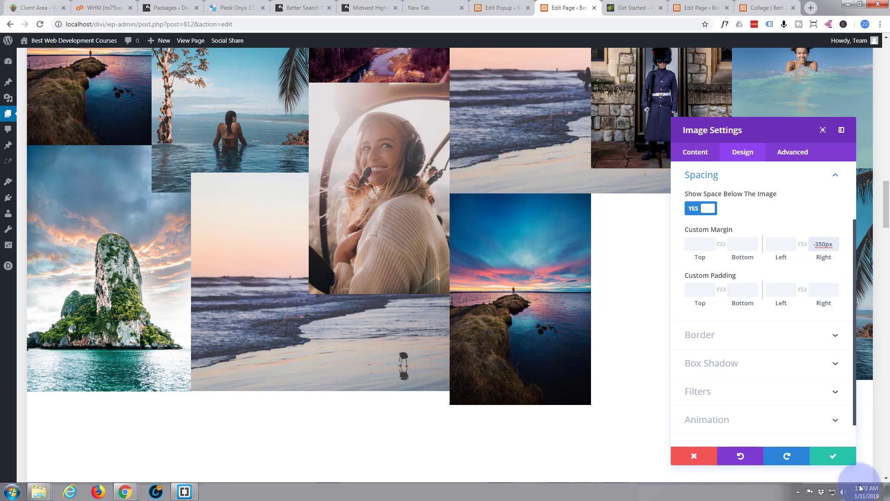
pyautogui.click(832, 456)
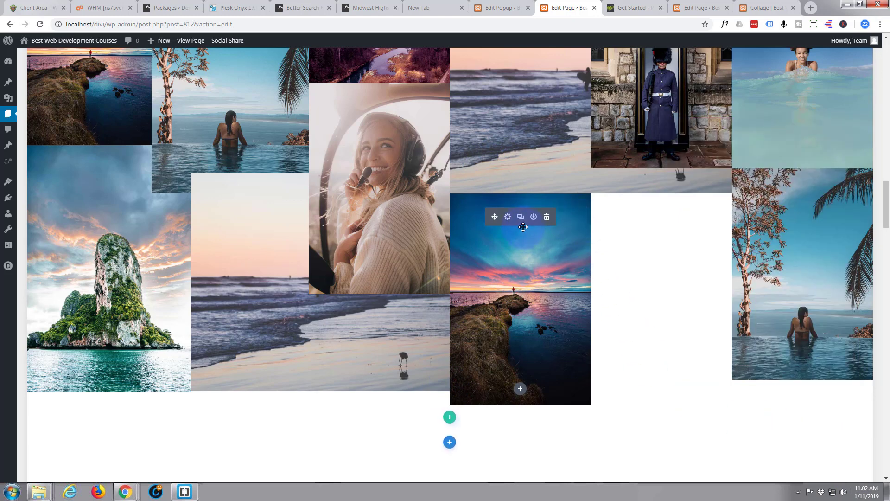
# Set the top and left custom margins of the sunset lake picture in the fourth column to -30px each
pyautogui.click(509, 220)
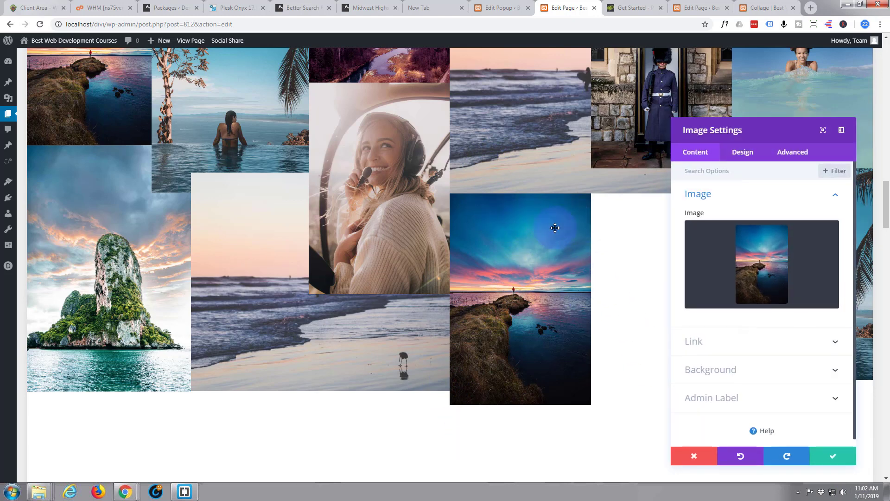
pyautogui.click(758, 157)
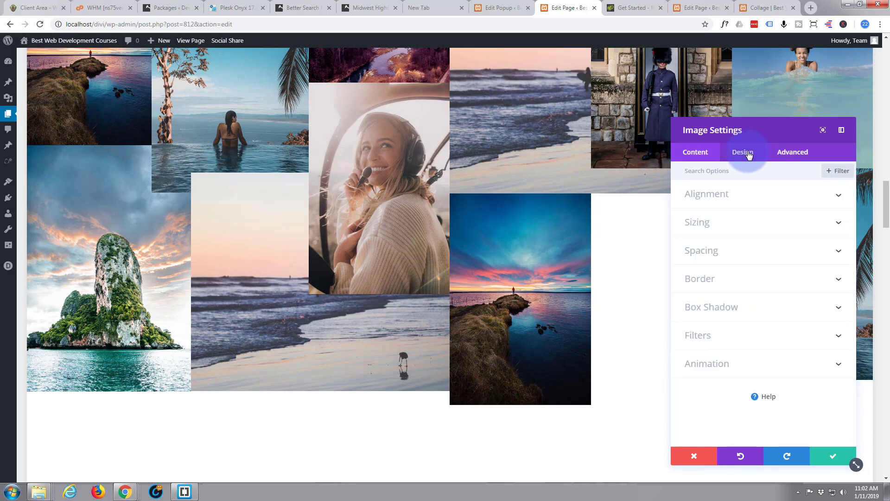
pyautogui.click(761, 261)
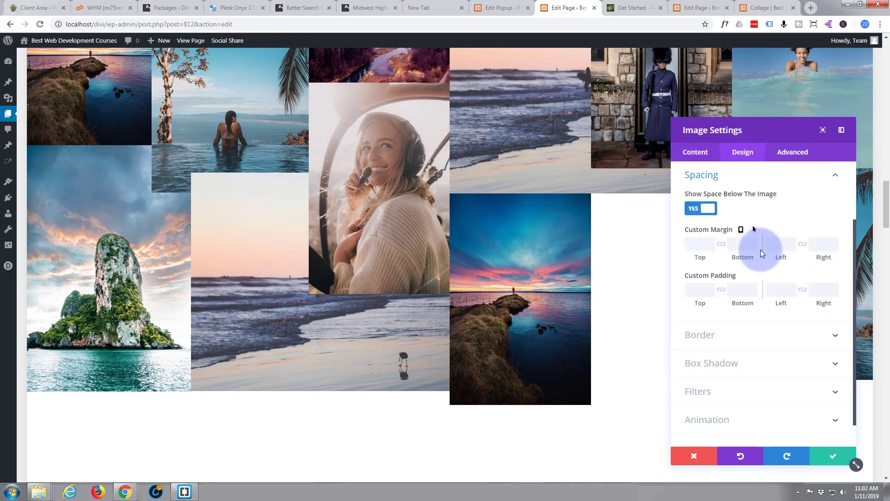
pyautogui.click(699, 243)
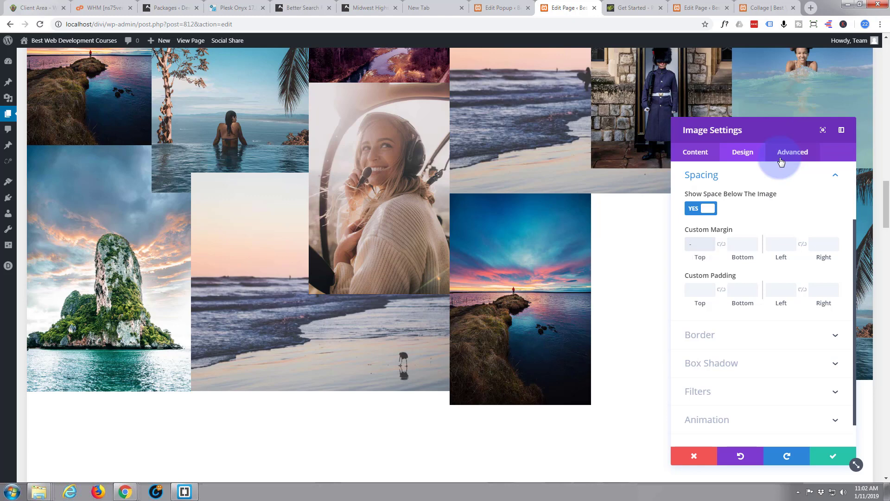
pyautogui.write('px')
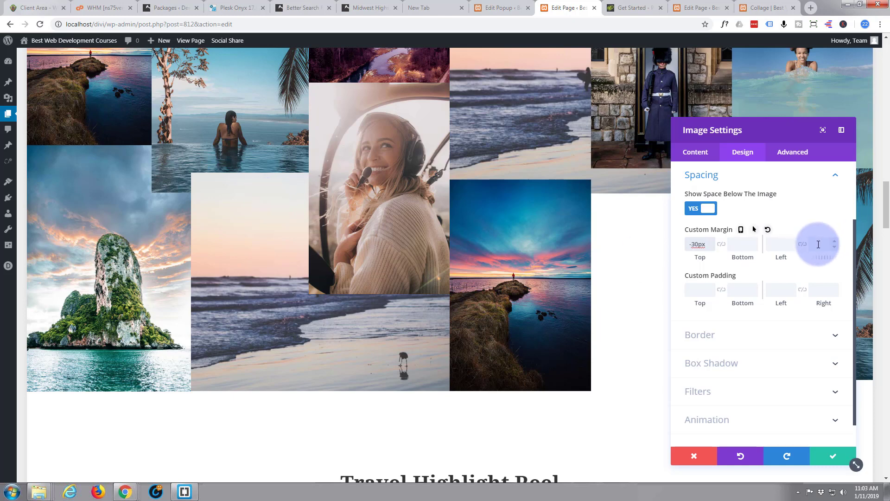
pyautogui.click(788, 243)
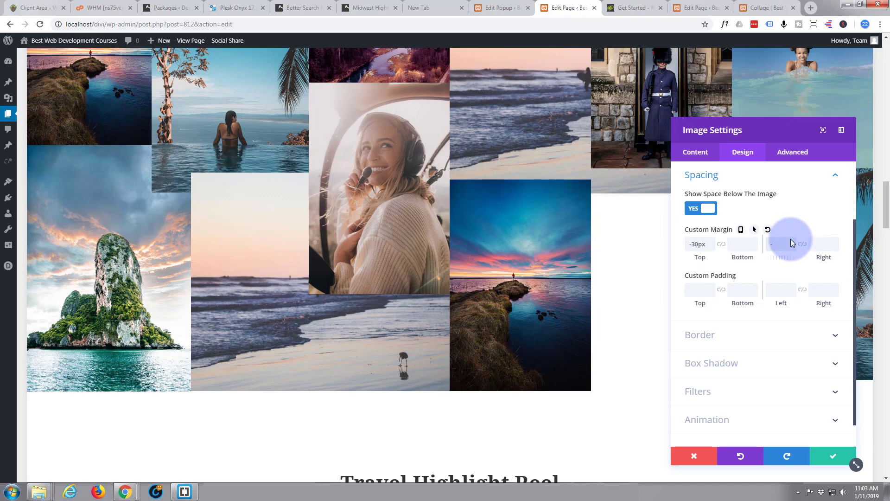
pyautogui.write('-30px')
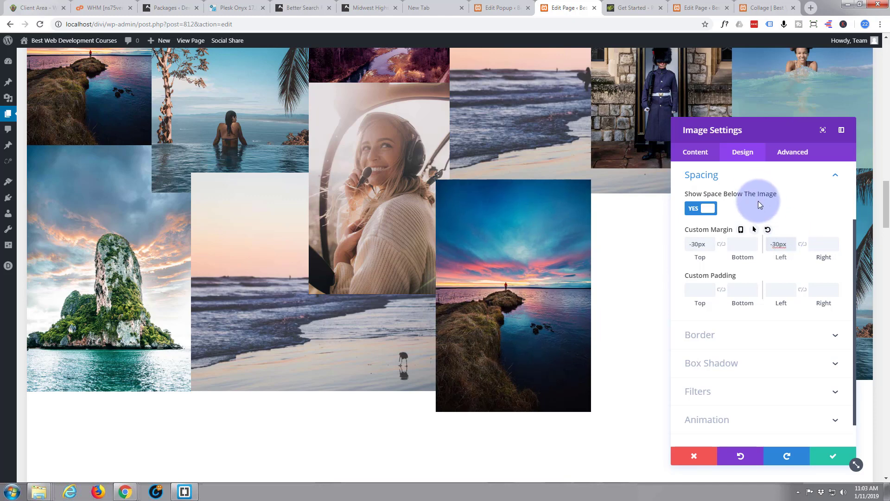
# Adjust the sunset picture's top custom margin to -75px, aligning its lower edge with the neighbouring beach picture
pyautogui.click(711, 240)
pyautogui.click(711, 240)
pyautogui.click(711, 240)
pyautogui.click(711, 241)
pyautogui.click(711, 240)
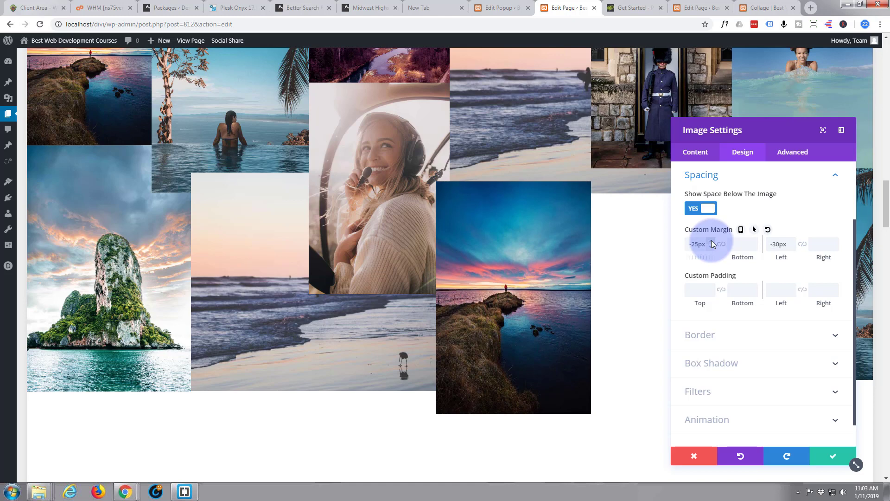
pyautogui.click(712, 243)
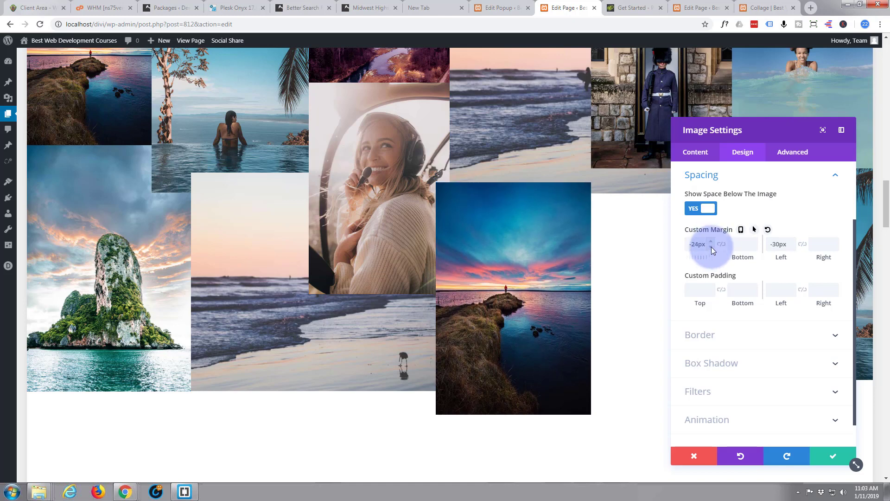
pyautogui.click(711, 246)
pyautogui.click(711, 247)
pyautogui.click(711, 247)
pyautogui.click(711, 247)
pyautogui.click(711, 247)
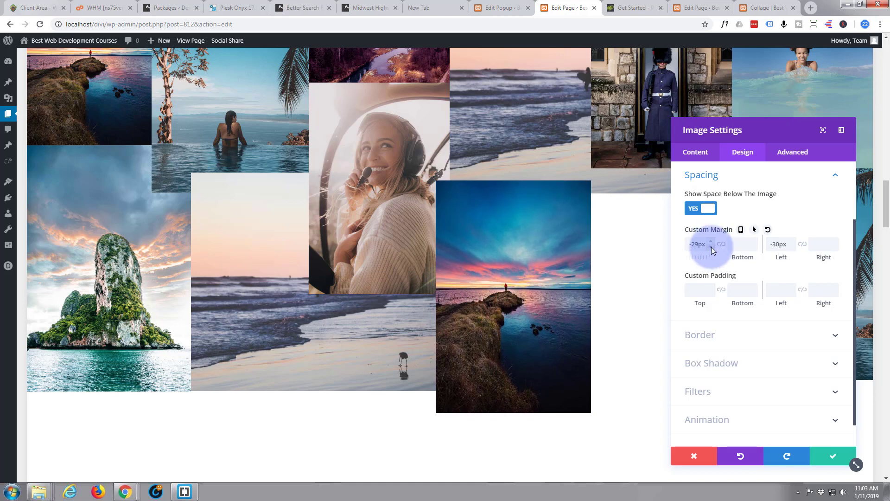
pyautogui.click(711, 247)
pyautogui.click(711, 247)
pyautogui.click(711, 247)
pyautogui.click(711, 247)
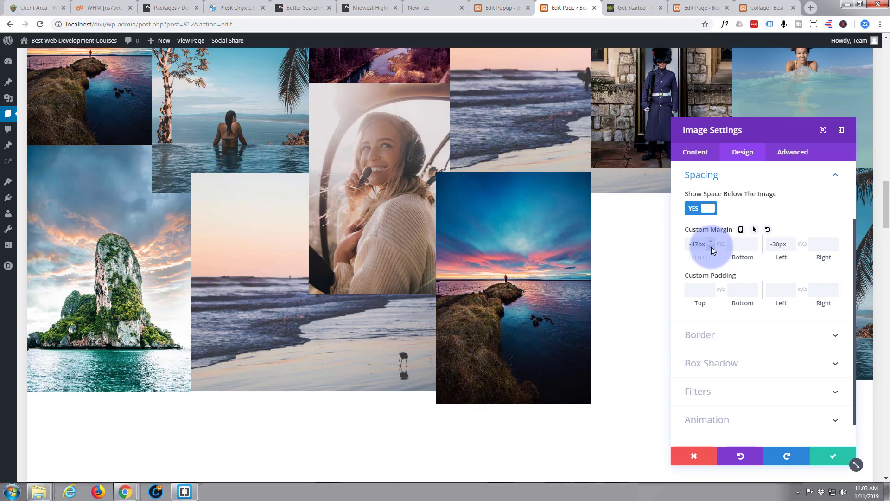
pyautogui.click(711, 247)
pyautogui.click(711, 246)
pyautogui.click(712, 247)
pyautogui.click(711, 246)
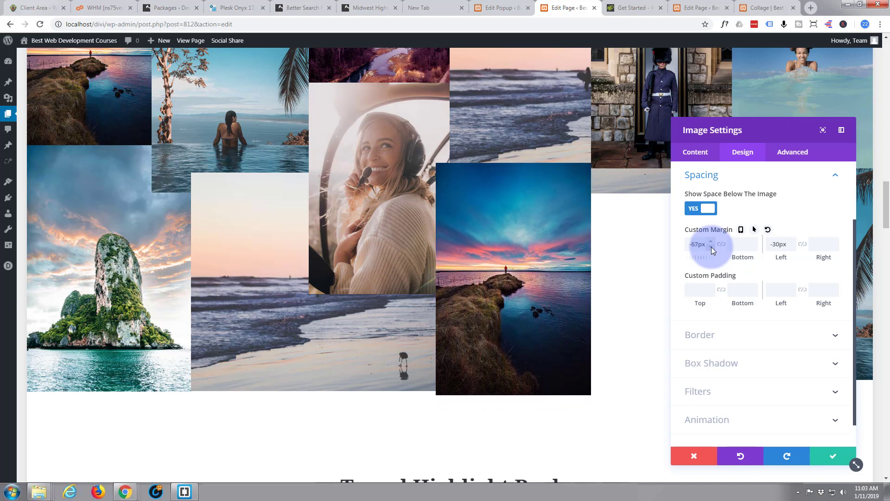
pyautogui.click(711, 246)
pyautogui.click(711, 247)
pyautogui.click(711, 247)
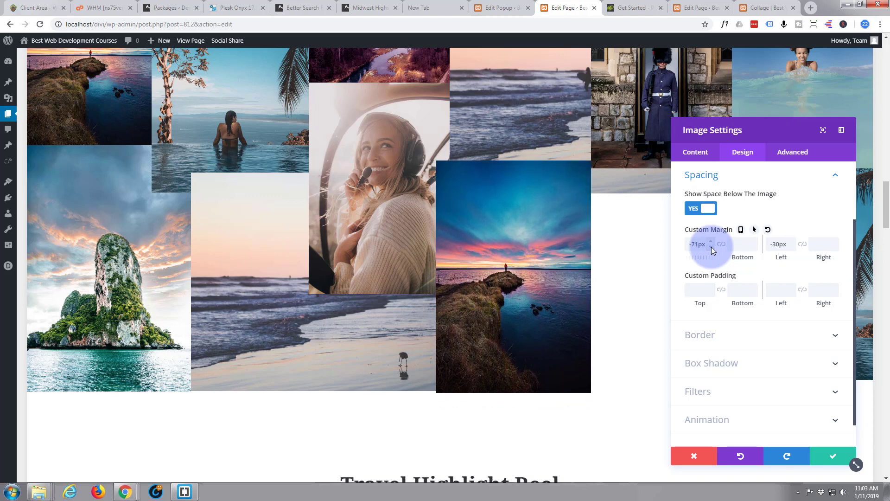
pyautogui.click(711, 247)
pyautogui.click(711, 246)
pyautogui.click(711, 247)
pyautogui.click(711, 247)
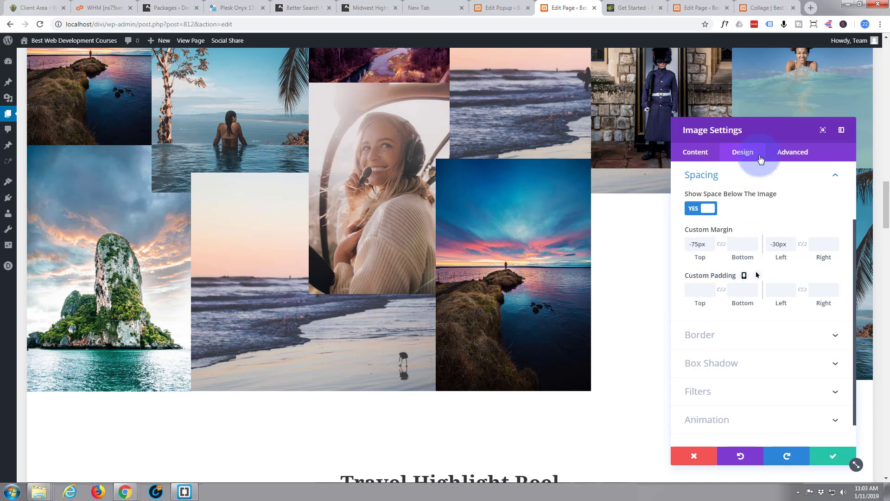
# Move the settings dialog off the fifth column, check how the gallery images overlap, and save the sunset picture's settings
pyautogui.moveTo(769, 130); pyautogui.dragTo(393, 183)
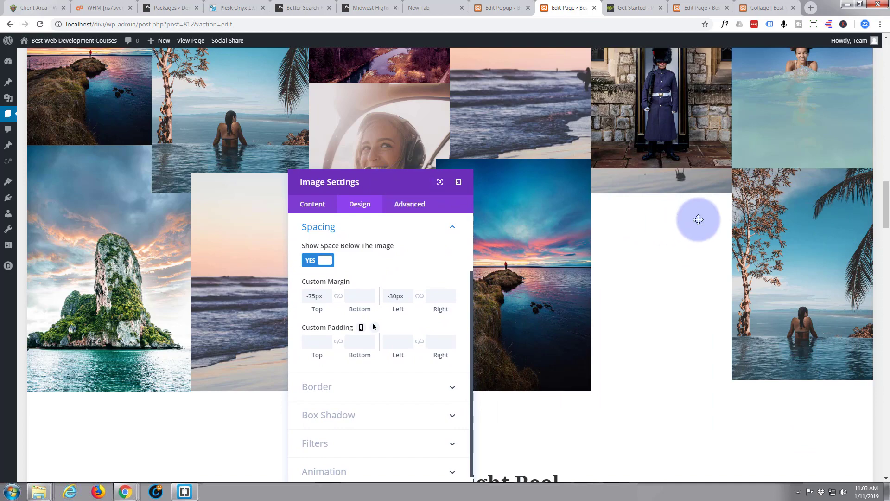
pyautogui.scroll(1, 655, 262)
pyautogui.scroll(4, 657, 258)
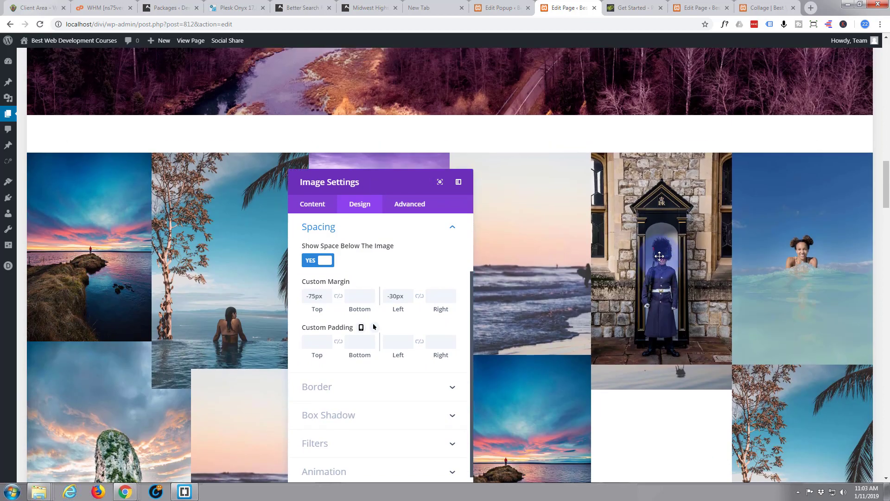
pyautogui.scroll(-4, 660, 256)
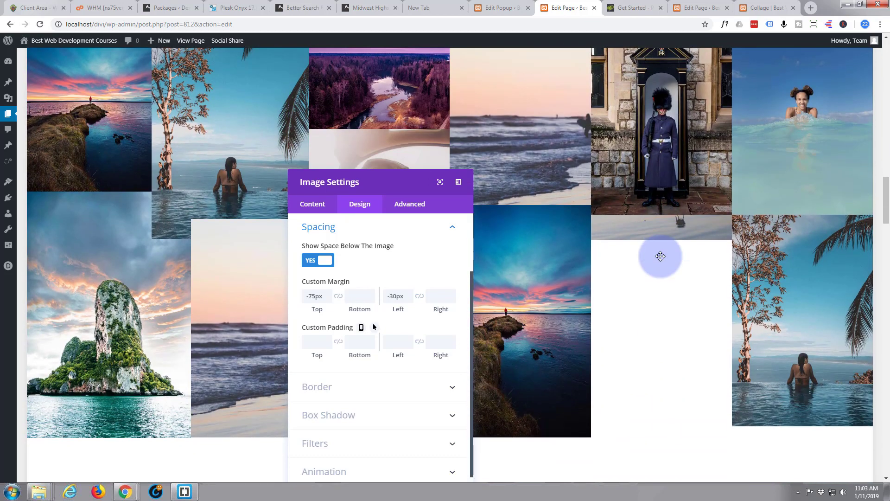
pyautogui.scroll(1, 660, 256)
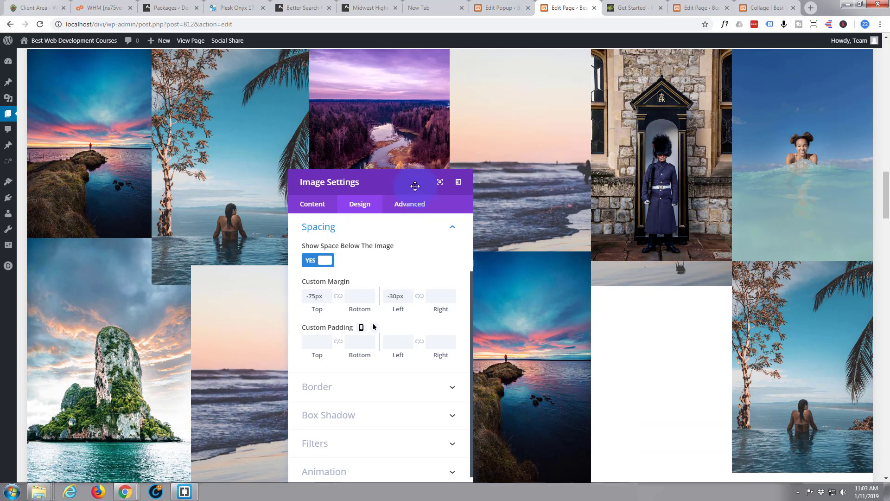
pyautogui.moveTo(413, 182); pyautogui.dragTo(451, 172)
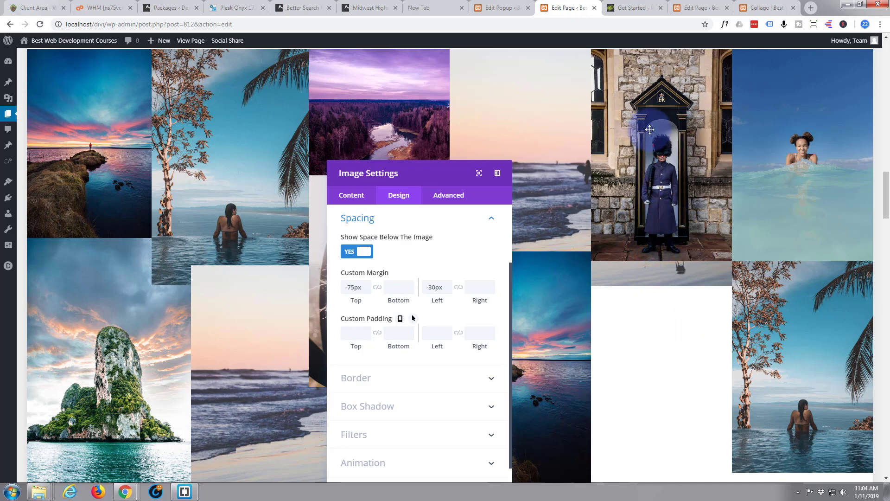
pyautogui.scroll(-1, 433, 284)
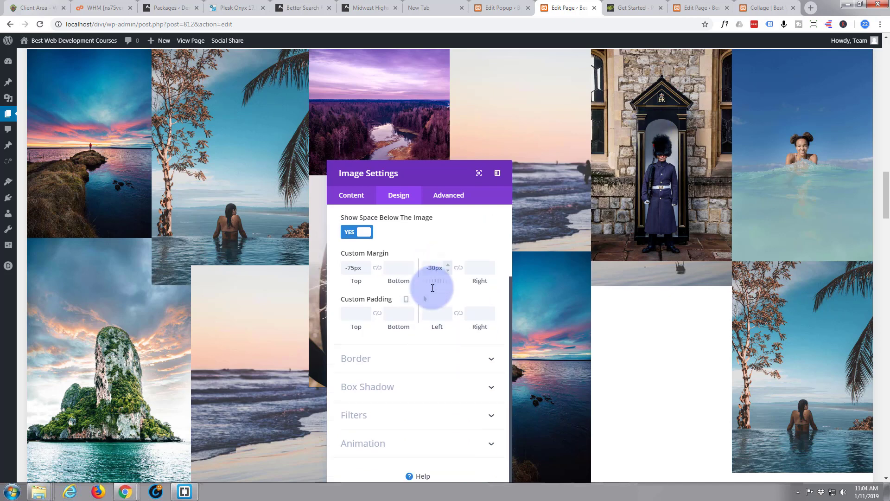
pyautogui.moveTo(420, 171); pyautogui.dragTo(421, 113)
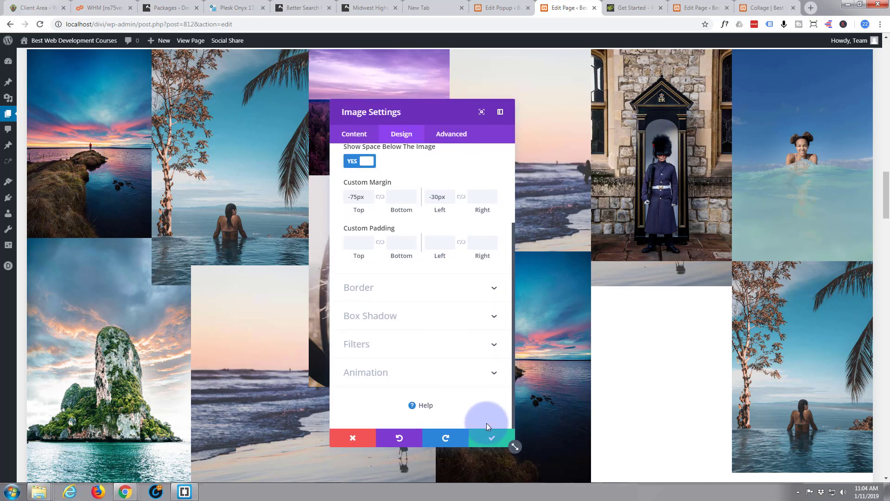
pyautogui.click(488, 440)
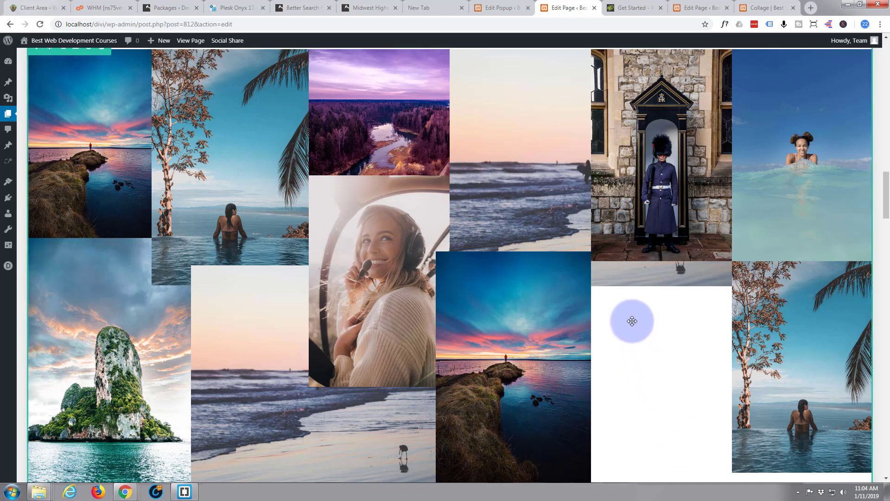
# Insert an Image module below the palace guard picture in the fifth column
pyautogui.moveTo(653, 227)
pyautogui.click(661, 247)
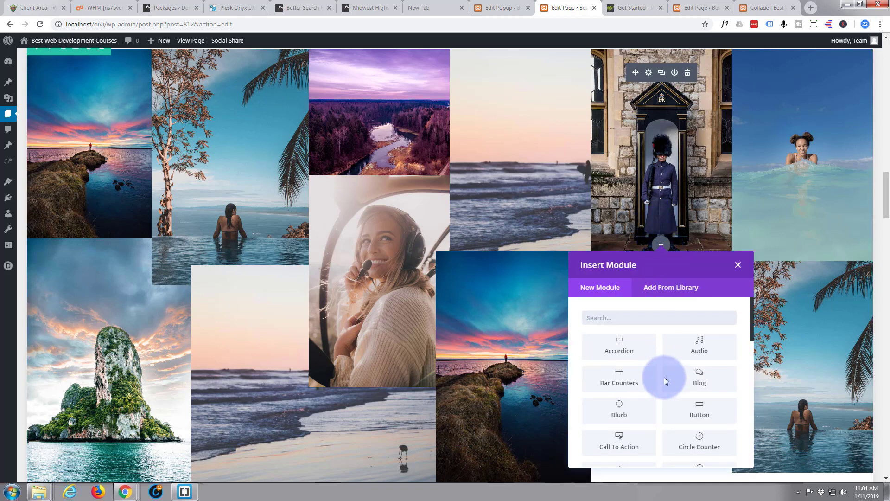
pyautogui.scroll(-1, 658, 373)
pyautogui.scroll(-3, 659, 373)
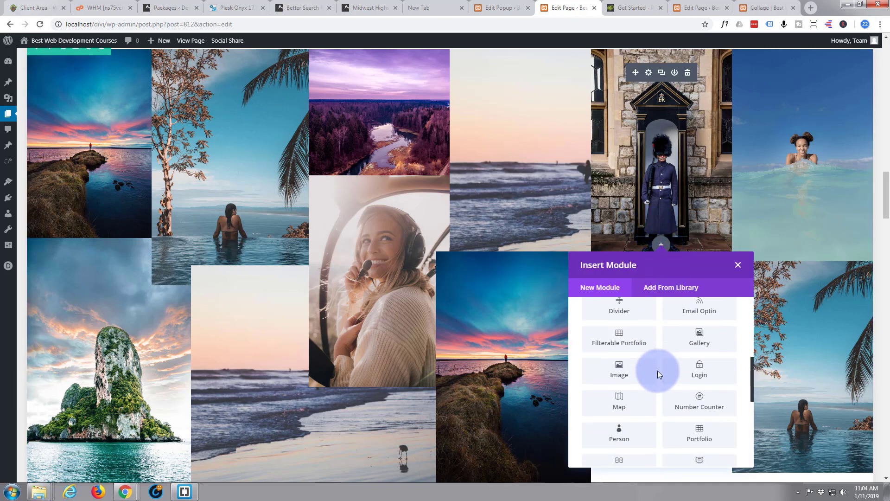
pyautogui.click(620, 371)
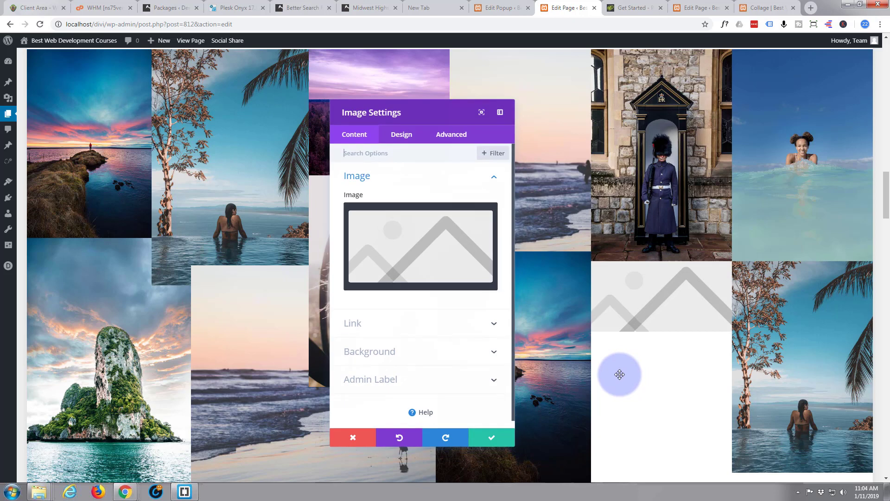
# Load travel-blog-07.jpg from the media library into the new fifth-column image module and save its settings
pyautogui.click(406, 246)
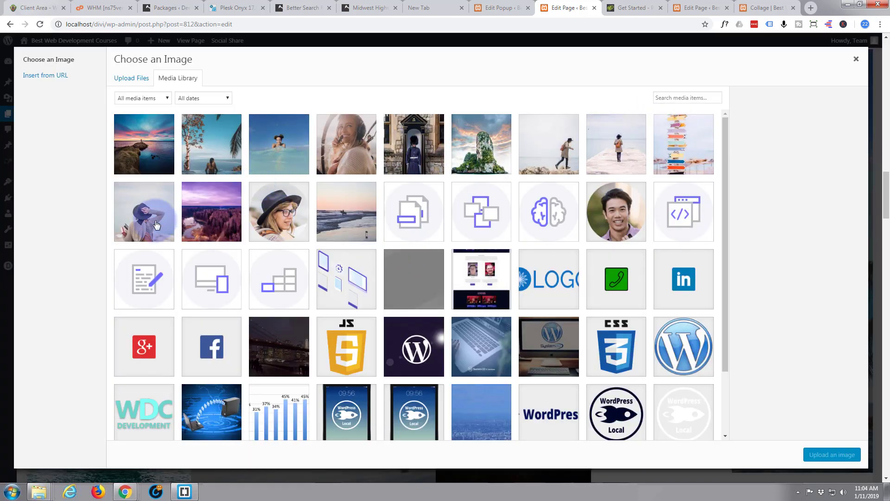
pyautogui.click(144, 211)
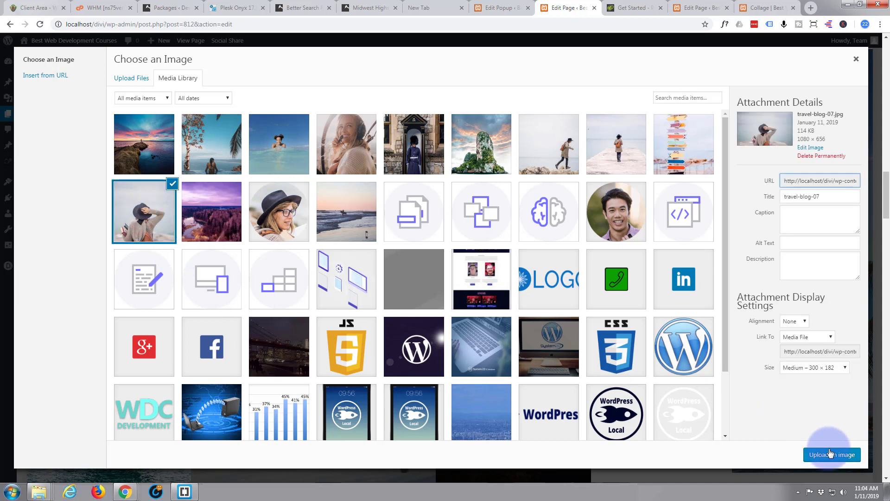
pyautogui.click(830, 455)
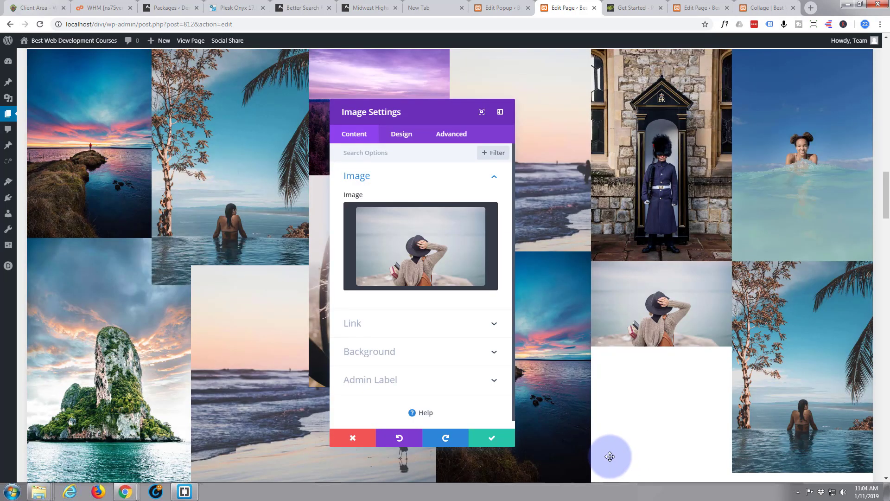
pyautogui.click(492, 442)
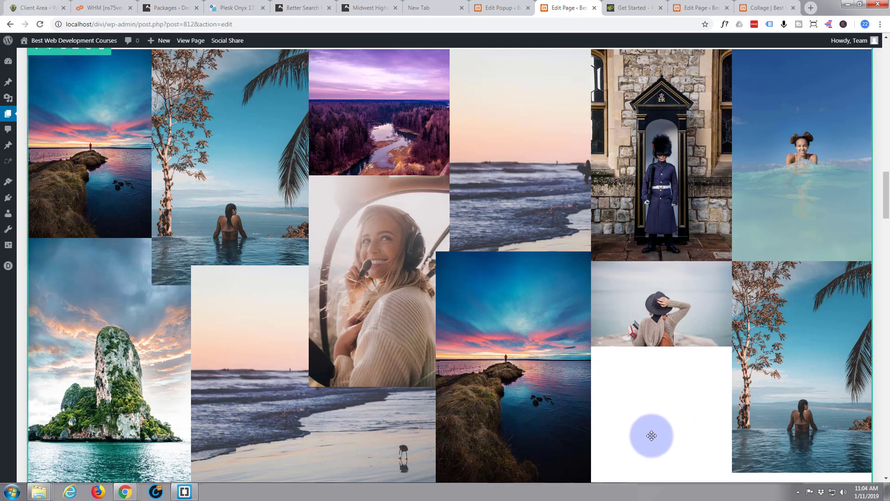
# Set the palace guard picture's right custom margin to -80px, check the fifth column's lower edge, and save its settings
pyautogui.scroll(3, 649, 433)
pyautogui.scroll(-4, 603, 356)
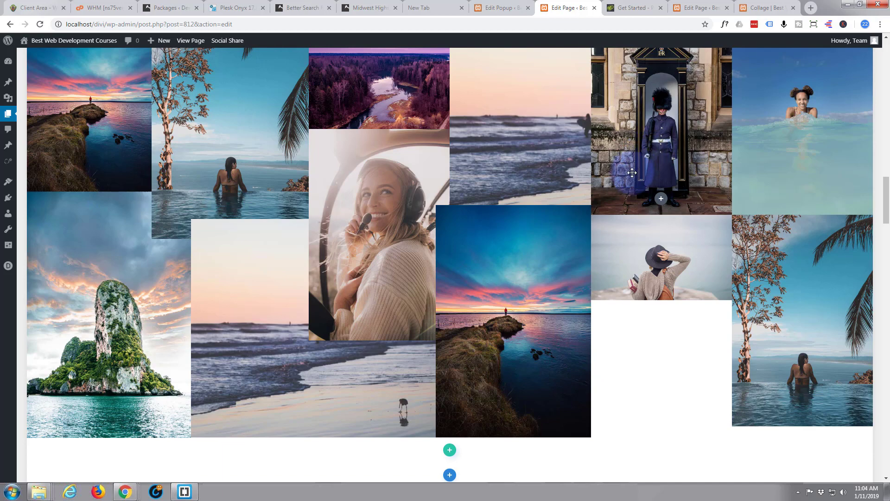
pyautogui.scroll(1, 618, 223)
pyautogui.scroll(2, 621, 236)
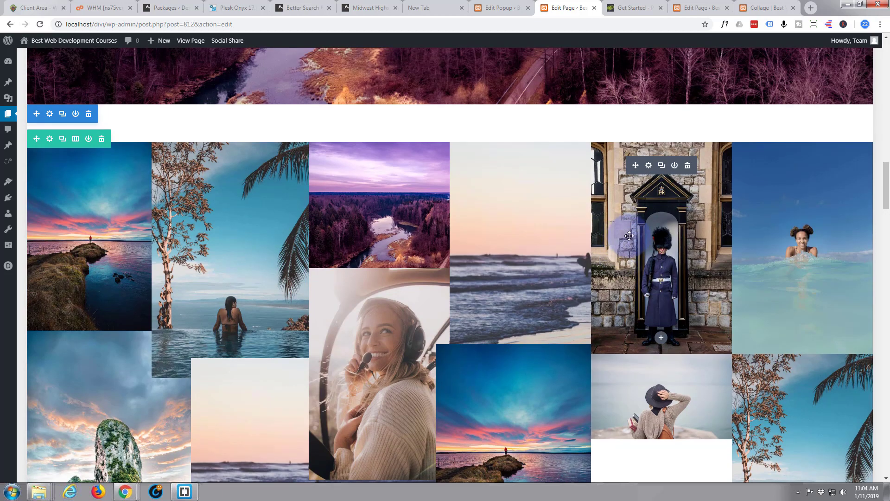
pyautogui.click(649, 166)
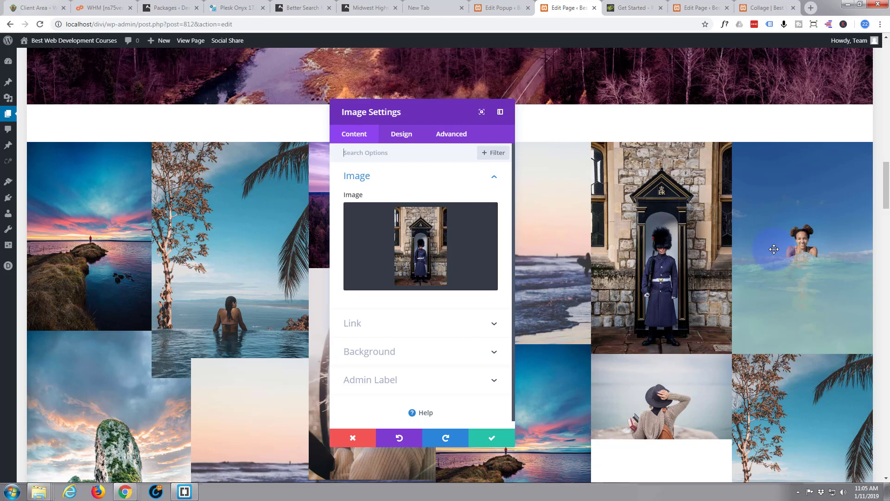
pyautogui.click(401, 138)
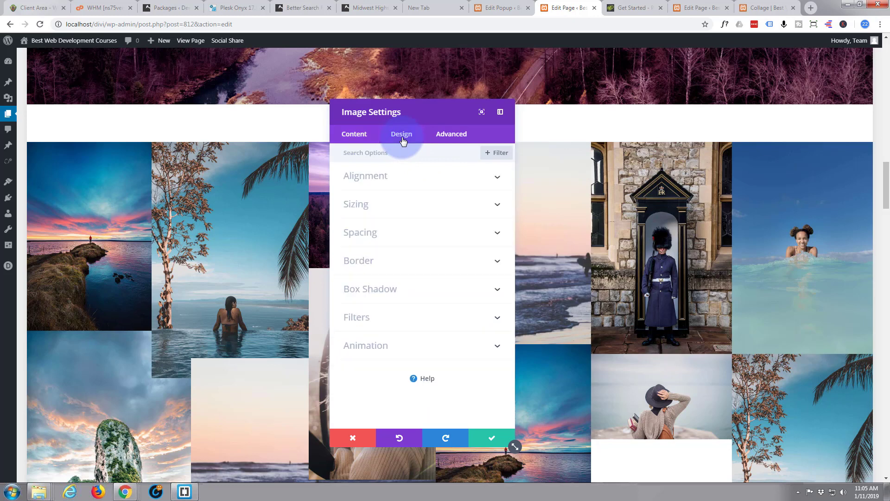
pyautogui.click(400, 232)
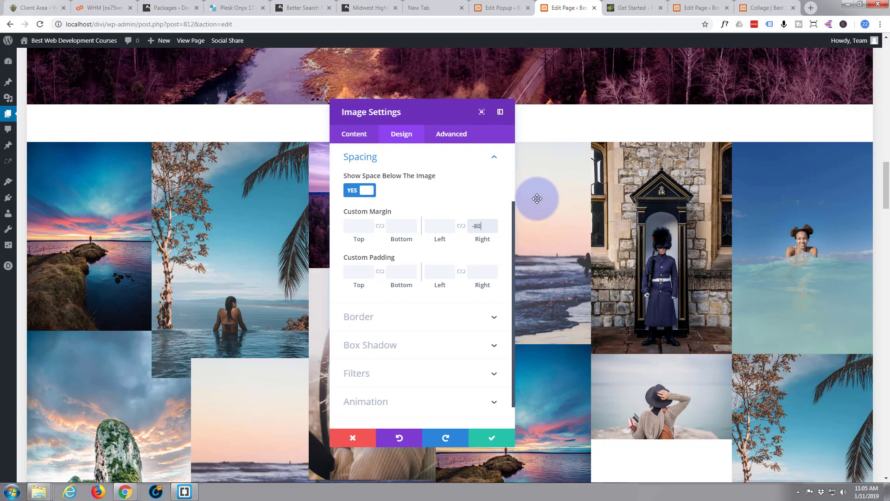
pyautogui.write('px')
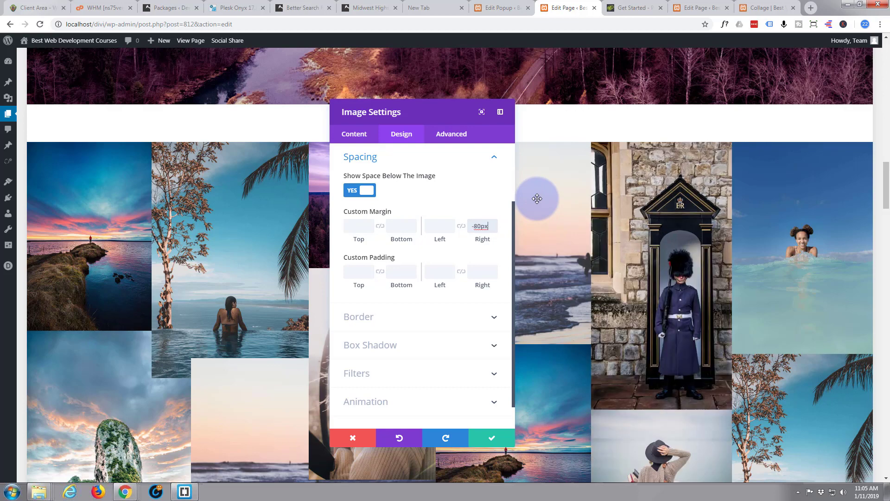
pyautogui.scroll(-3, 600, 314)
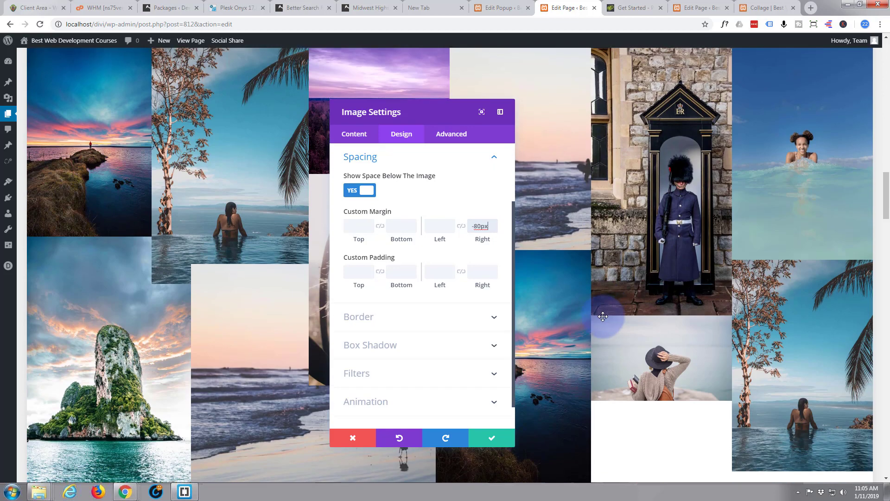
pyautogui.scroll(-1, 603, 316)
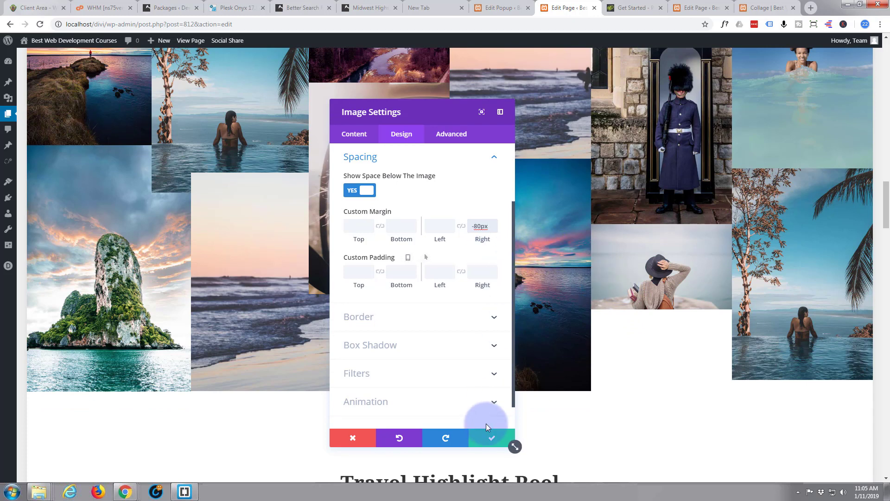
pyautogui.click(491, 436)
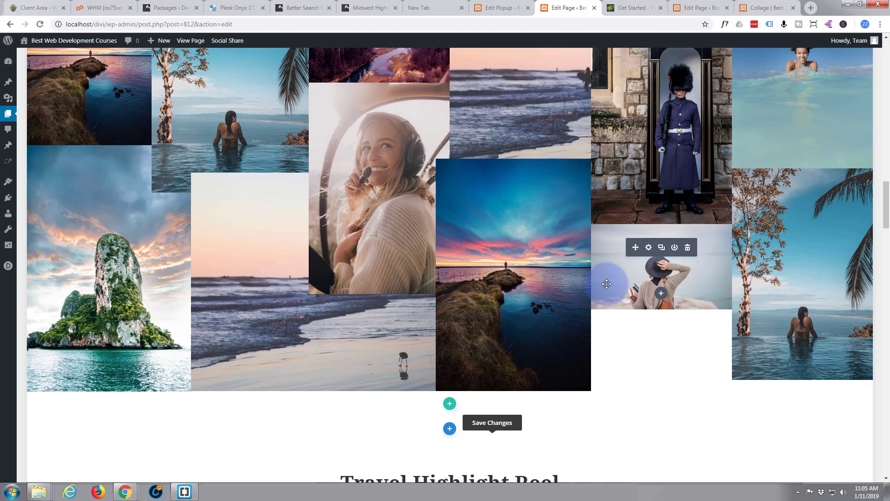
# Set the left custom margin of the fifth-column picture of the woman in a hat to -150px
pyautogui.click(648, 248)
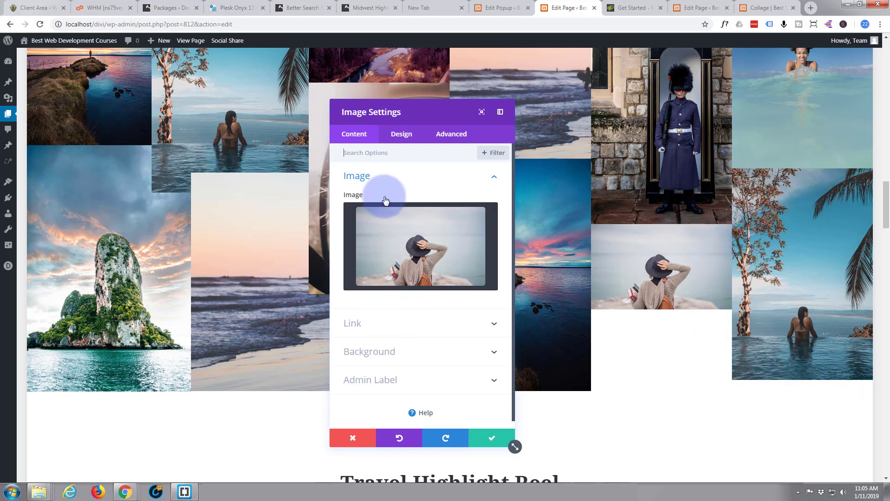
pyautogui.click(399, 134)
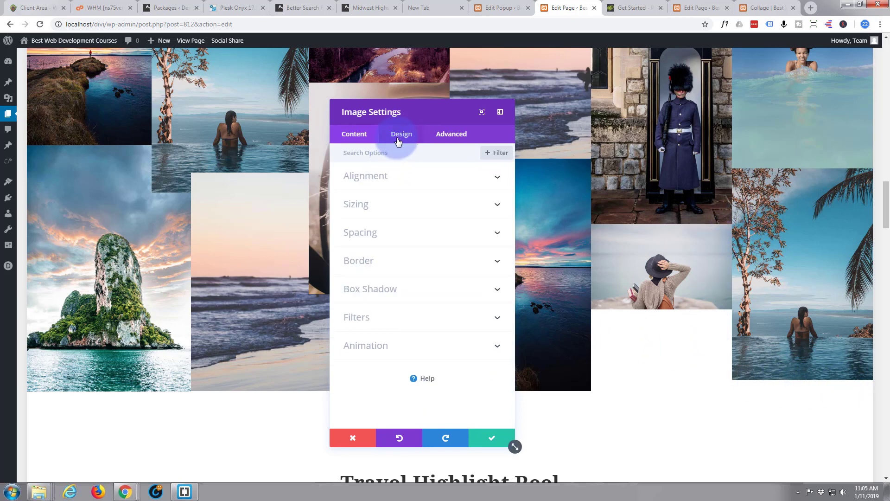
pyautogui.click(402, 234)
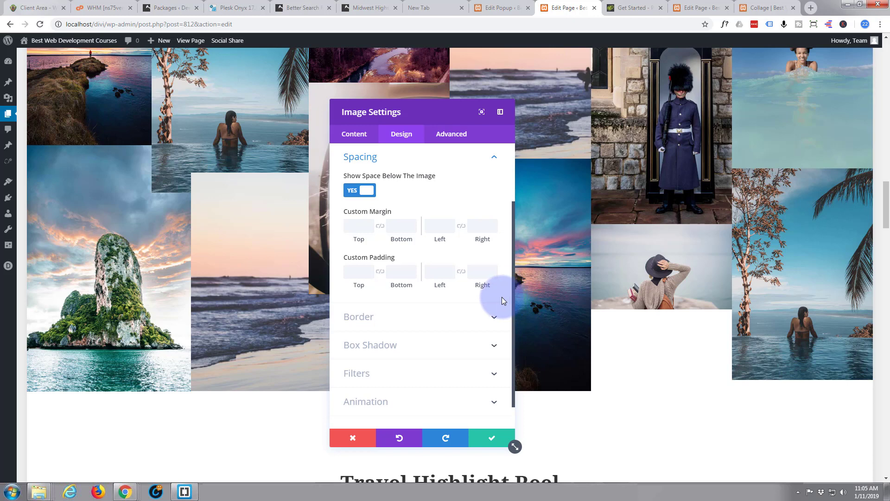
pyautogui.click(435, 225)
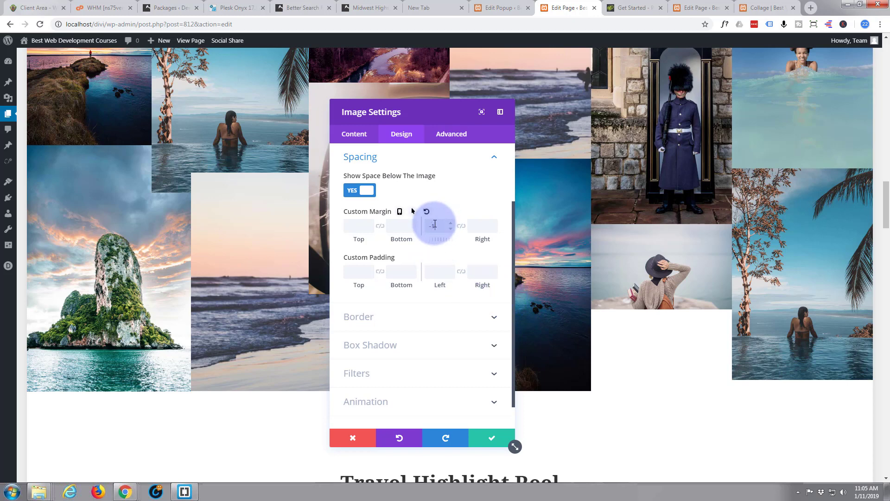
pyautogui.write('-150p')
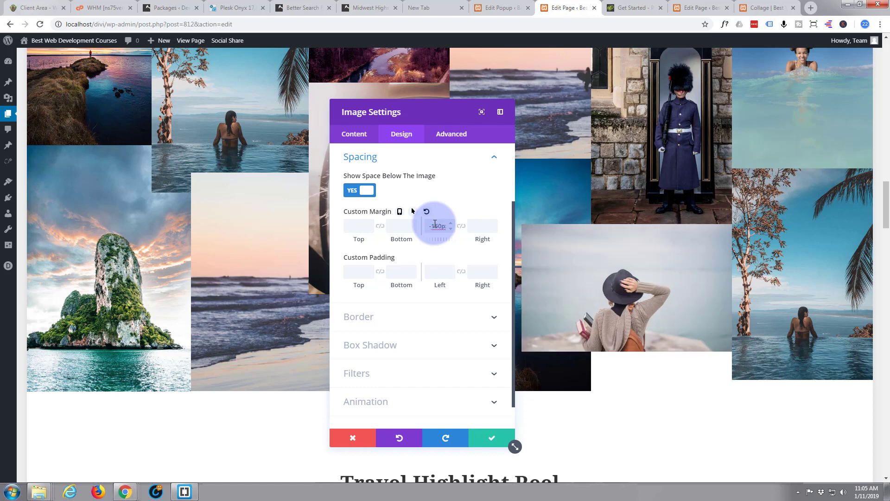
pyautogui.write('x')
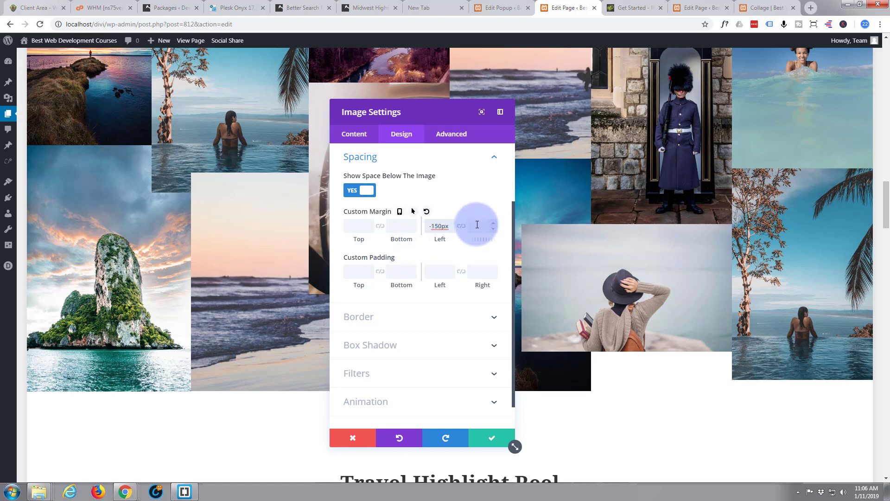
pyautogui.click(443, 236)
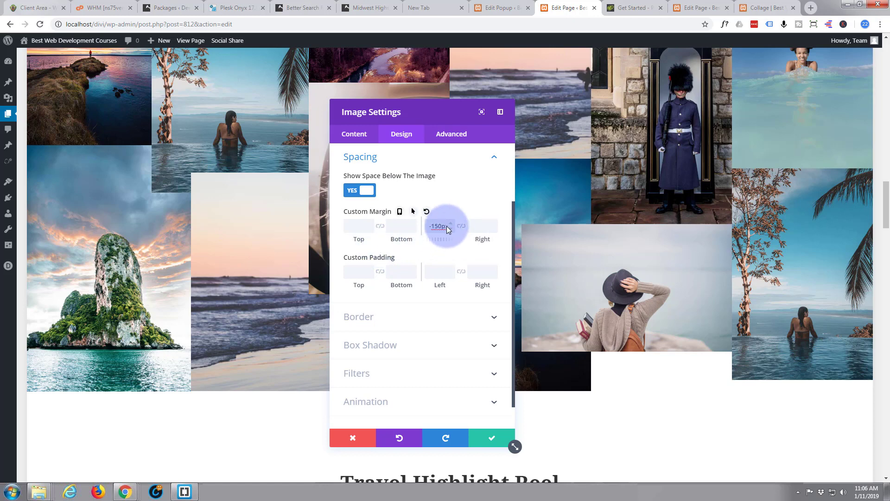
# Adjust the left custom margin of the image of the woman in the hat down to -267px
pyautogui.click(452, 223)
pyautogui.click(451, 223)
pyautogui.click(451, 224)
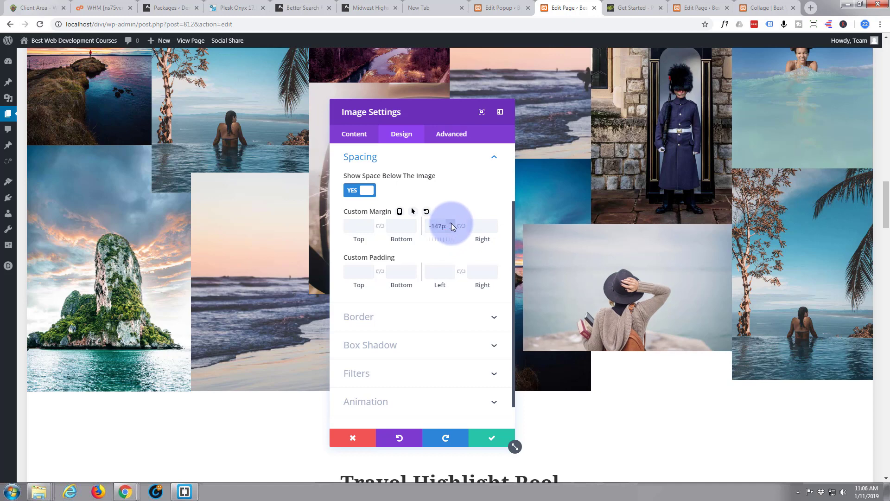
pyautogui.click(451, 229)
pyautogui.click(451, 229)
pyautogui.click(450, 229)
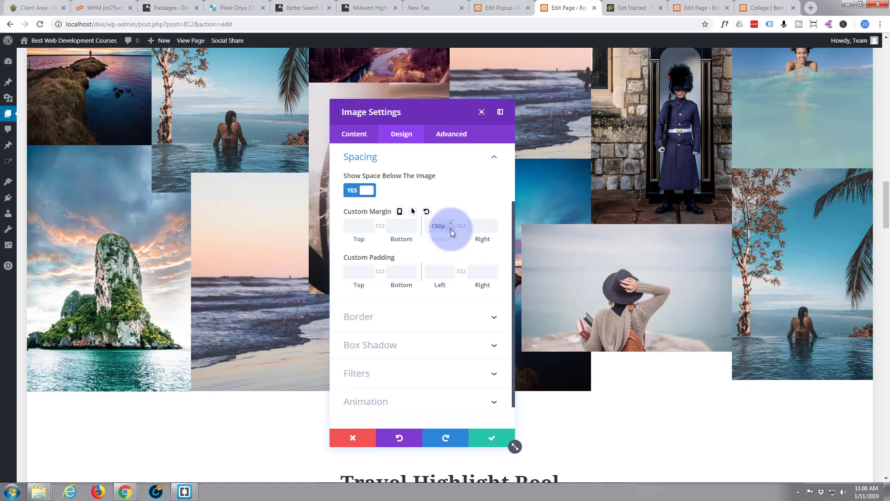
pyautogui.click(451, 229)
pyautogui.click(450, 229)
pyautogui.click(451, 229)
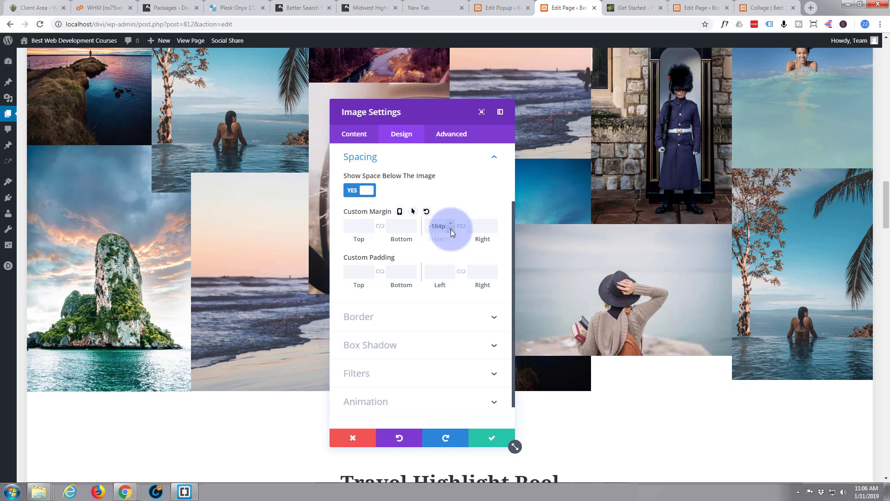
pyautogui.click(451, 229)
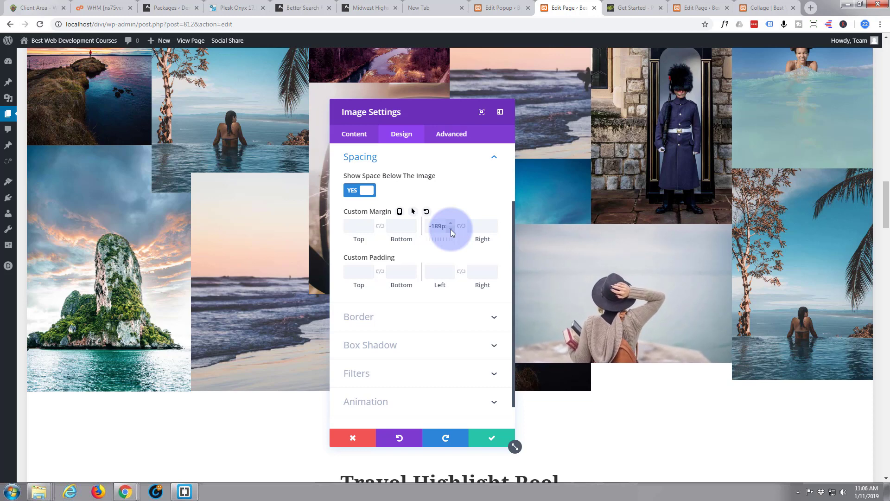
pyautogui.click(451, 229)
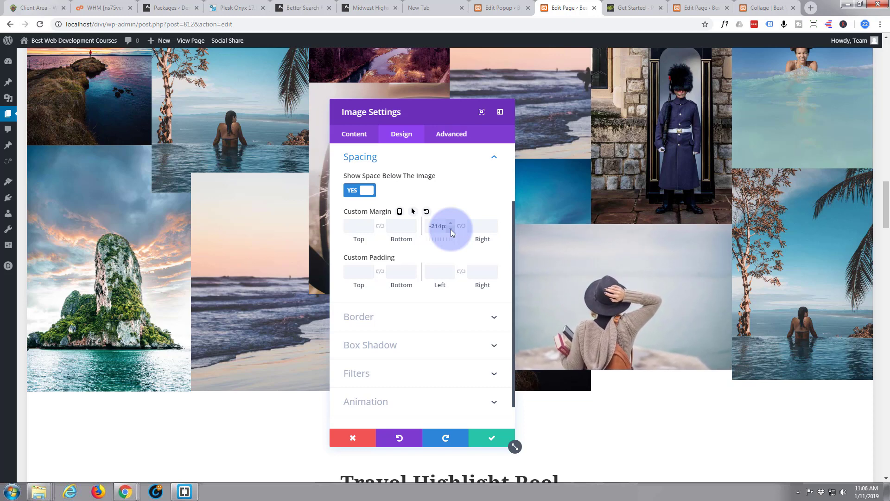
pyautogui.click(451, 229)
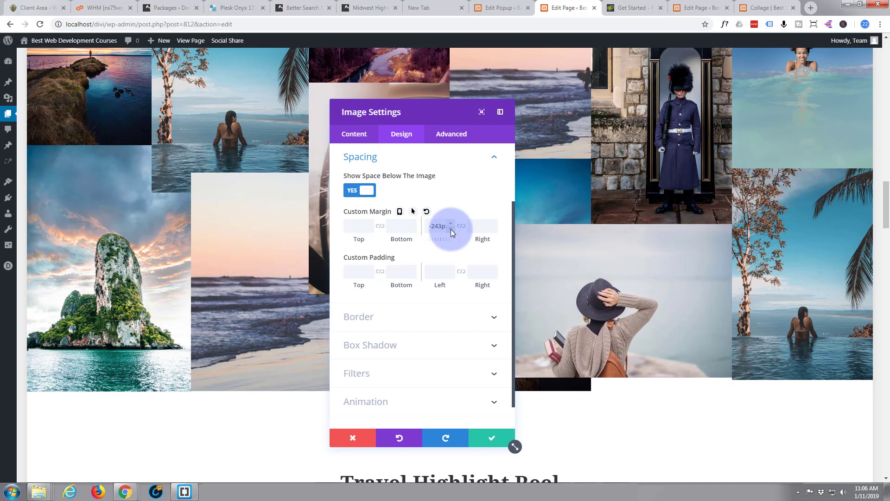
pyautogui.click(451, 229)
pyautogui.click(451, 229)
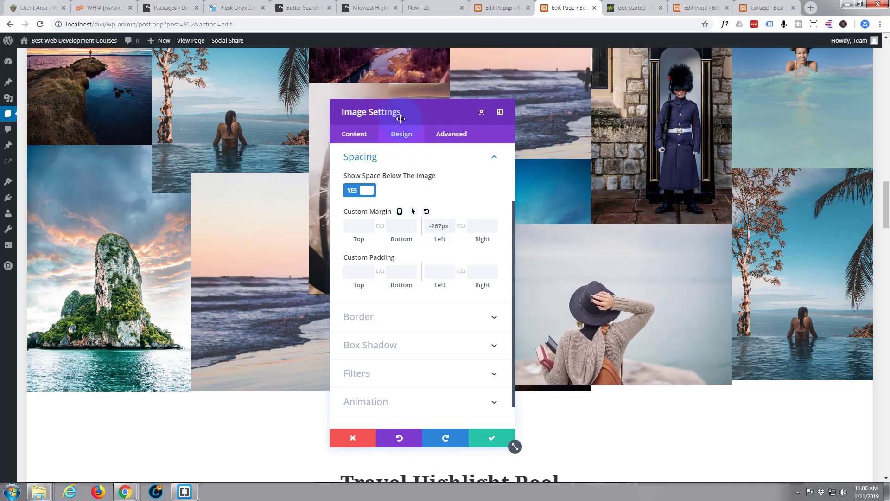
# Move the Image Settings window away from the image and set its left custom margin to -67px
pyautogui.moveTo(410, 115); pyautogui.dragTo(288, 130)
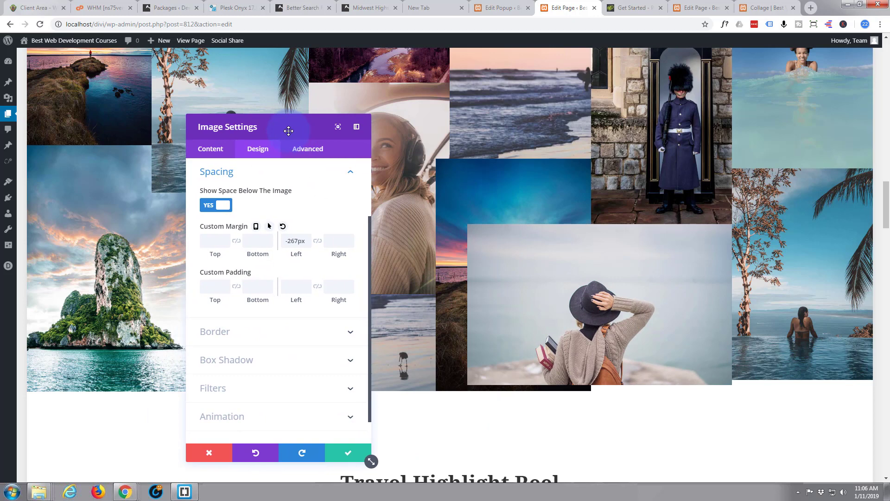
pyautogui.doubleClick(294, 241)
pyautogui.moveTo(295, 241); pyautogui.dragTo(290, 241)
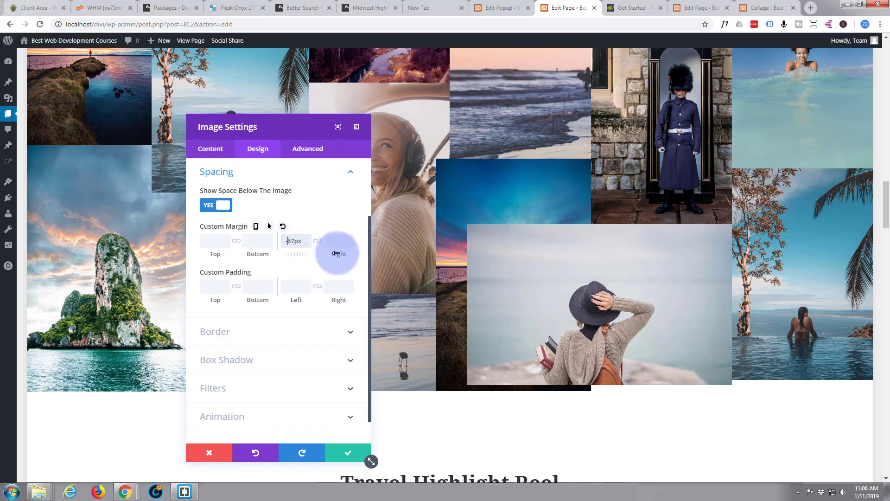
pyautogui.press('BackSpace')
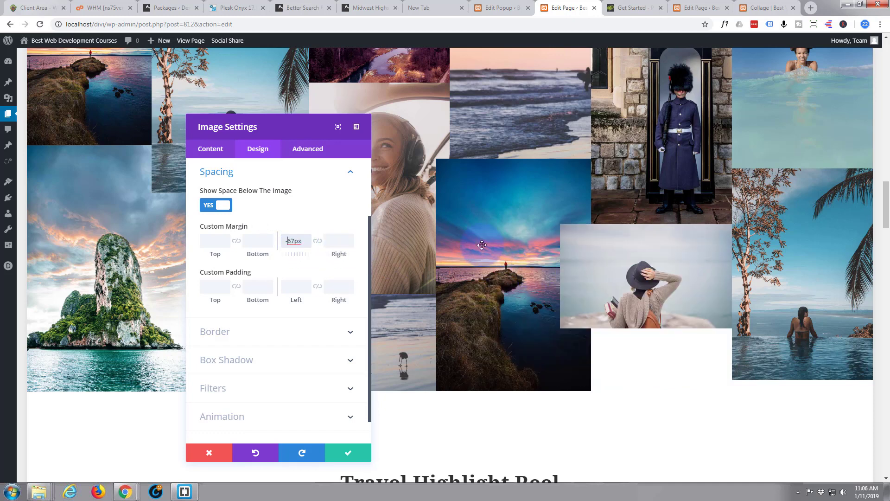
# Try right custom margins of 50px and -50px on the hat image, and set it to -150px
pyautogui.click(341, 241)
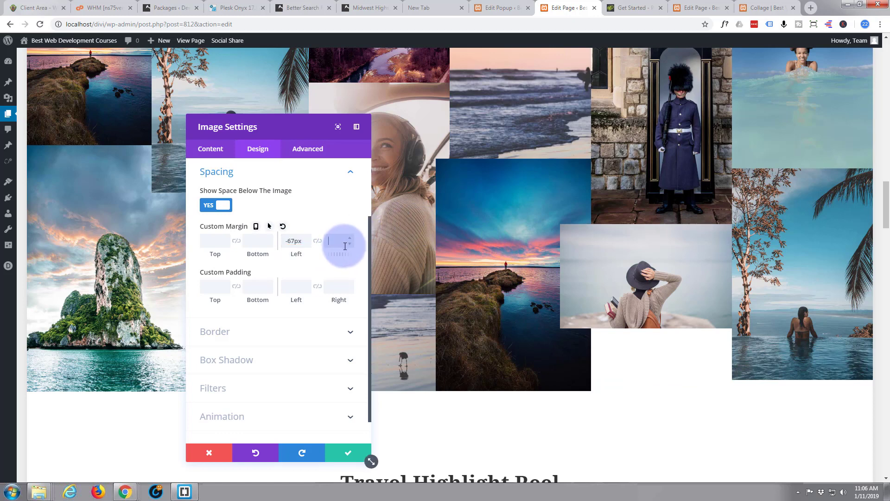
pyautogui.write('50px')
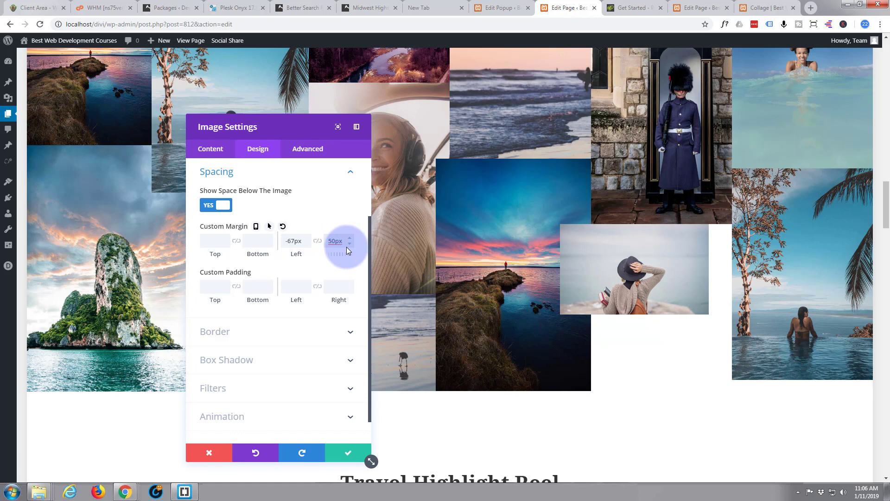
pyautogui.click(328, 241)
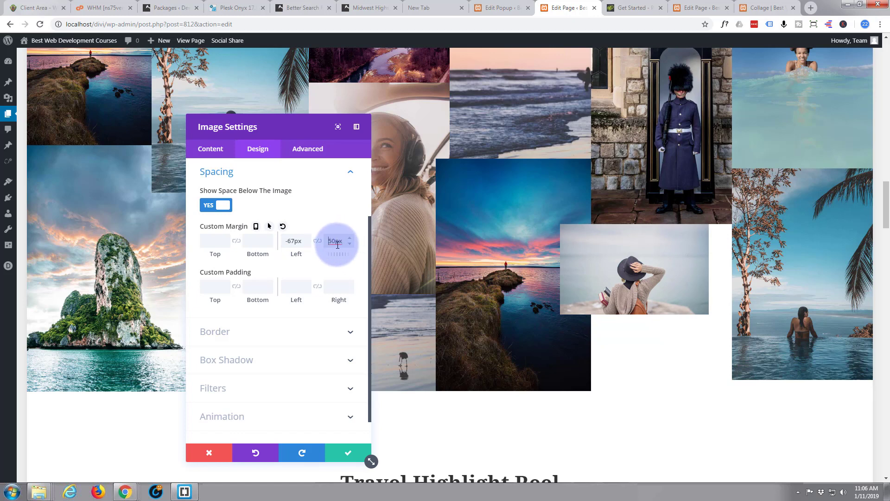
pyautogui.moveTo(338, 245); pyautogui.dragTo(345, 245)
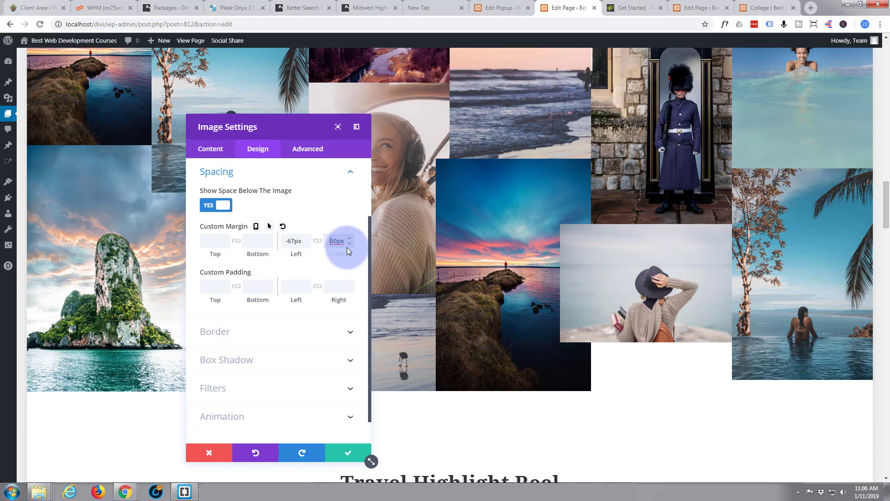
pyautogui.moveTo(333, 240); pyautogui.dragTo(348, 243)
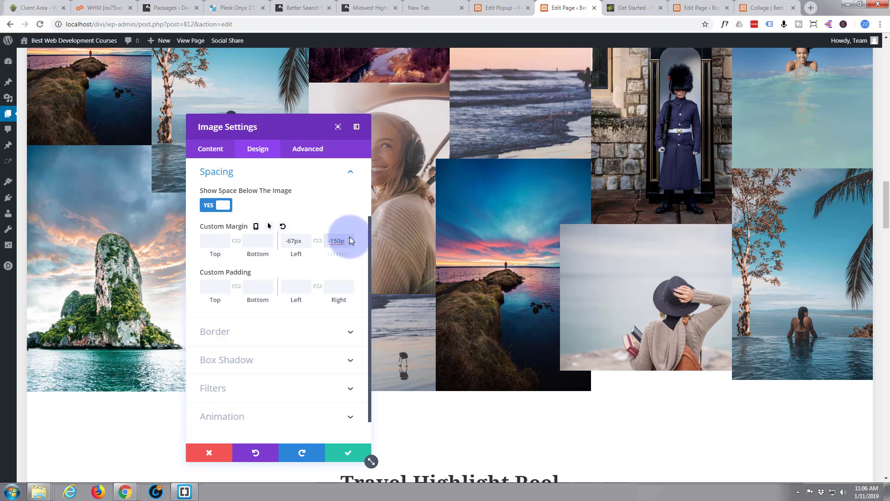
# Fine-tune the hat image's right custom margin to -222px so its bottom edge aligns with the neighbouring image, and save the settings
pyautogui.click(349, 237)
pyautogui.click(350, 237)
pyautogui.click(350, 238)
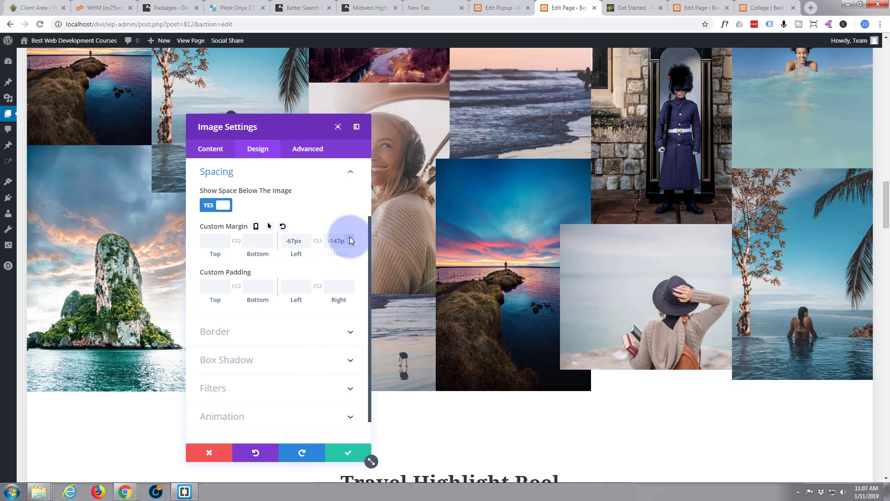
pyautogui.click(350, 238)
pyautogui.click(349, 243)
pyautogui.click(350, 243)
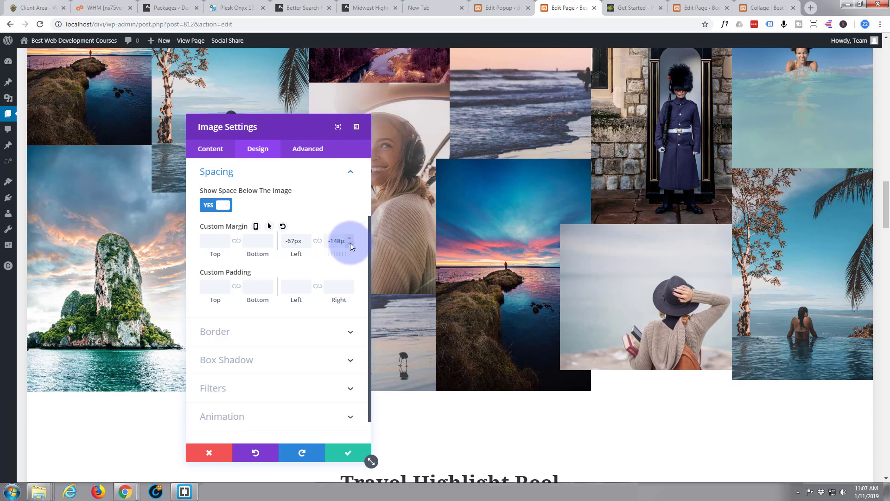
pyautogui.click(349, 242)
pyautogui.click(349, 243)
pyautogui.click(350, 243)
pyautogui.click(350, 243)
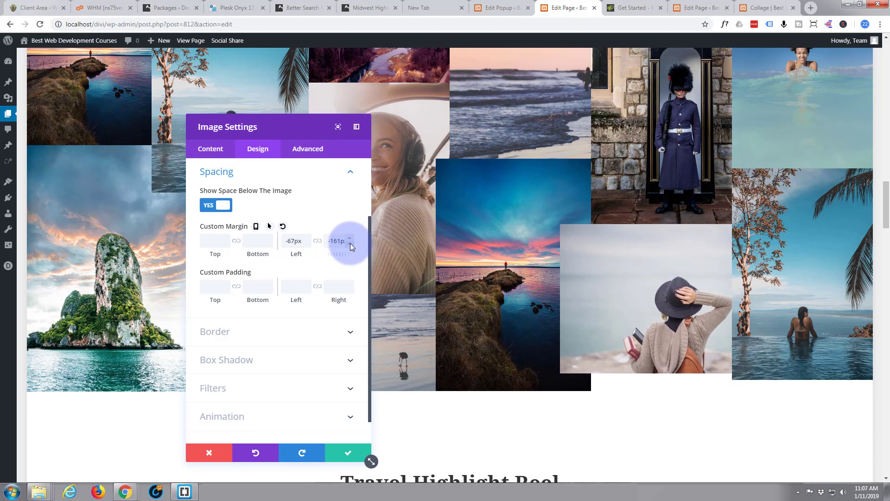
pyautogui.click(349, 243)
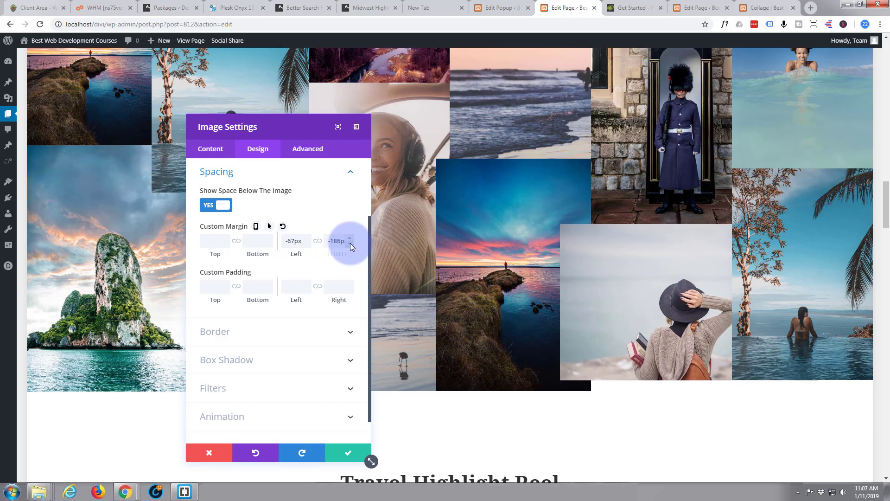
pyautogui.click(350, 242)
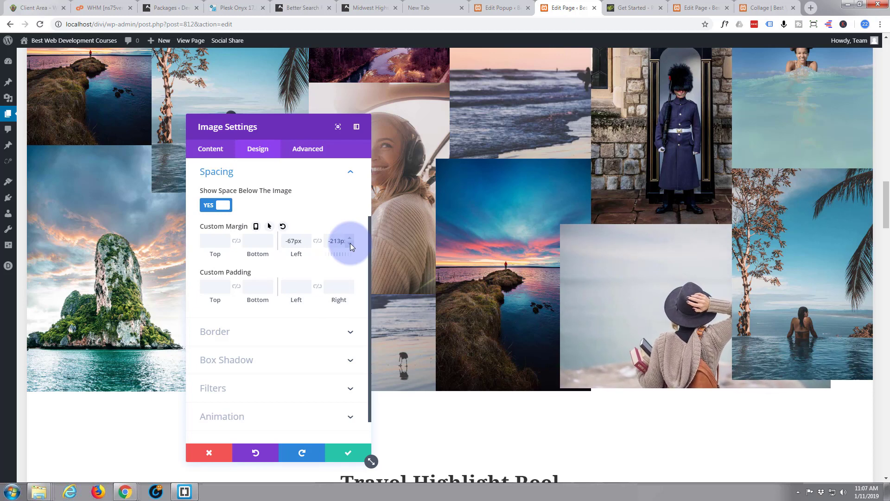
pyautogui.click(349, 243)
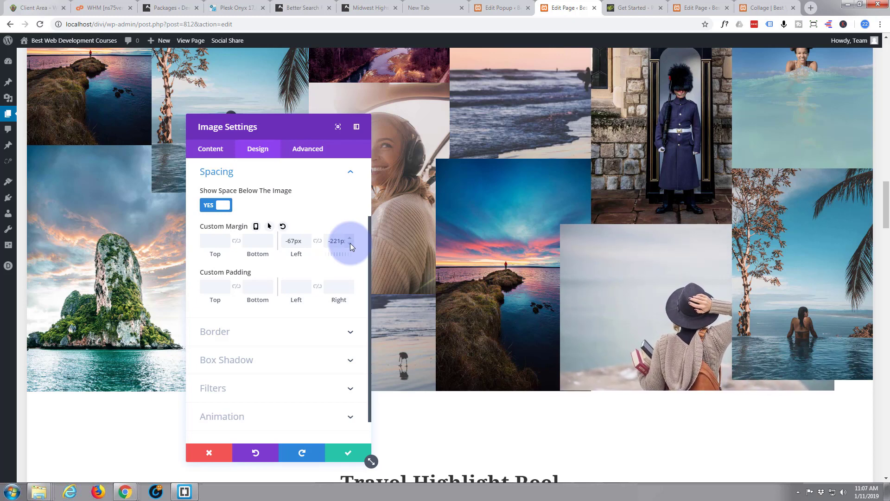
pyautogui.click(349, 243)
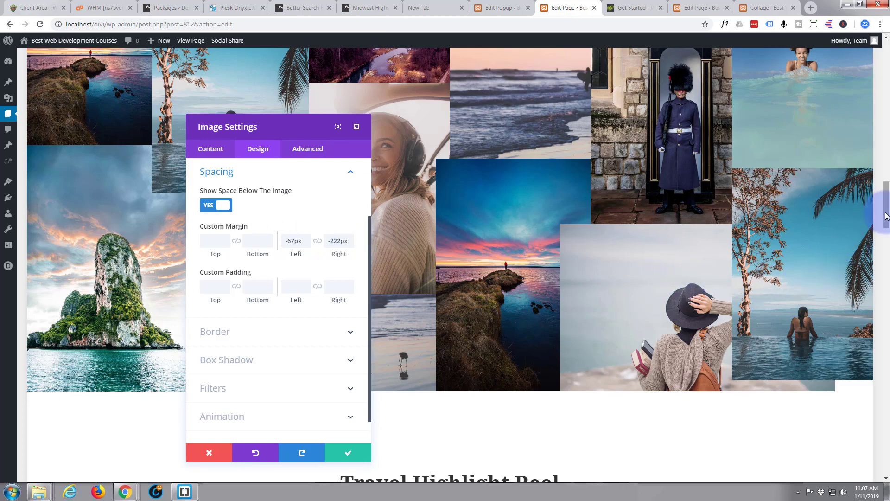
pyautogui.scroll(7, 885, 199)
pyautogui.scroll(-5, 884, 191)
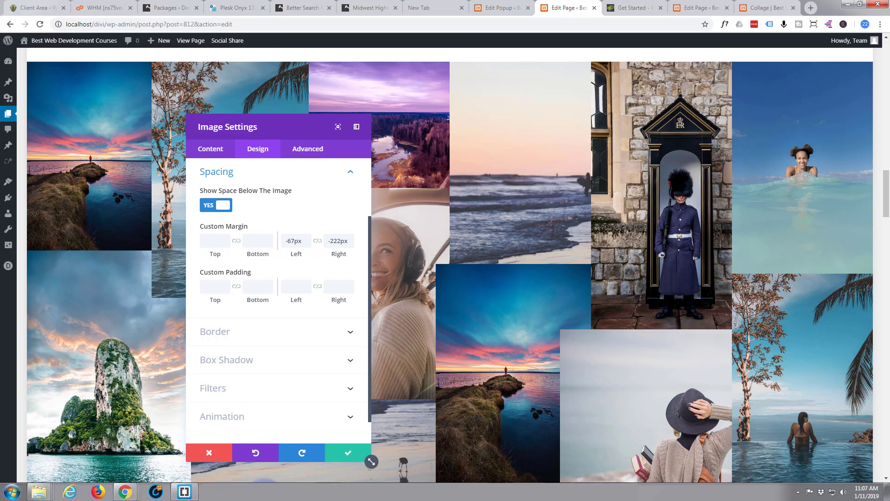
pyautogui.click(349, 445)
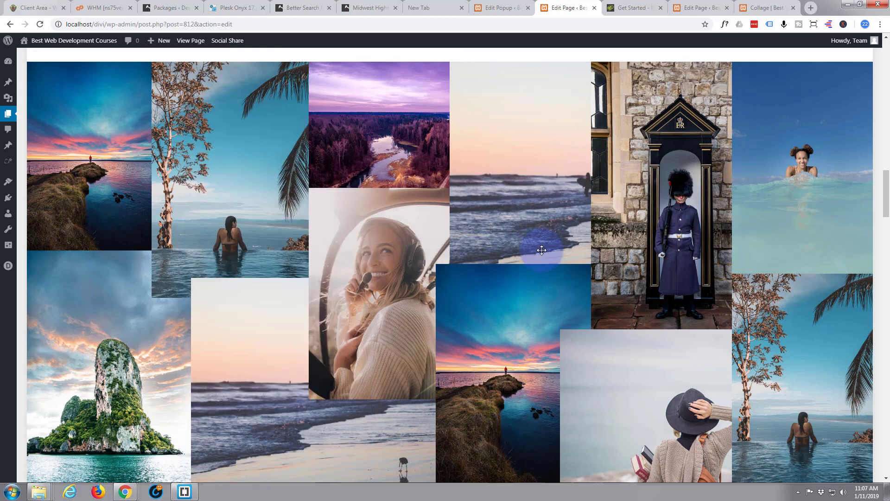
# Open the spacing settings of the lower palm-tree pool image in the last column and set its left custom margin to -65px
pyautogui.scroll(-3, 538, 236)
pyautogui.scroll(3, 542, 240)
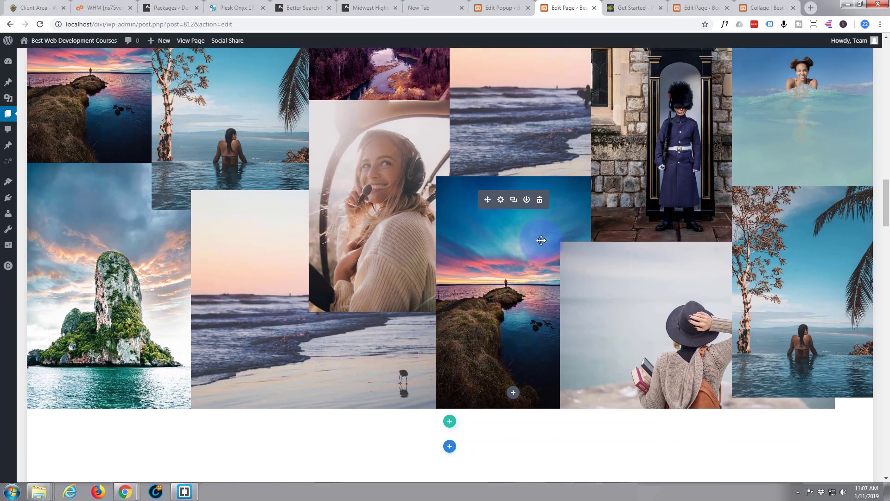
pyautogui.scroll(2, 543, 242)
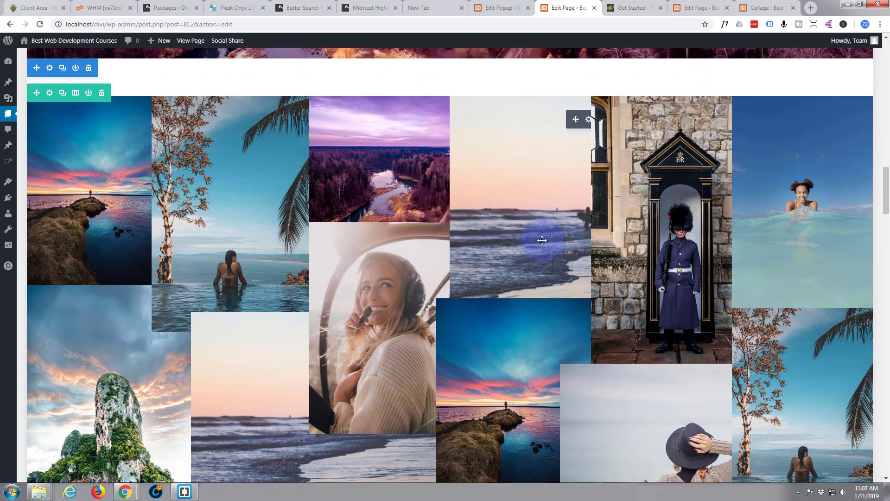
pyautogui.scroll(-1, 542, 240)
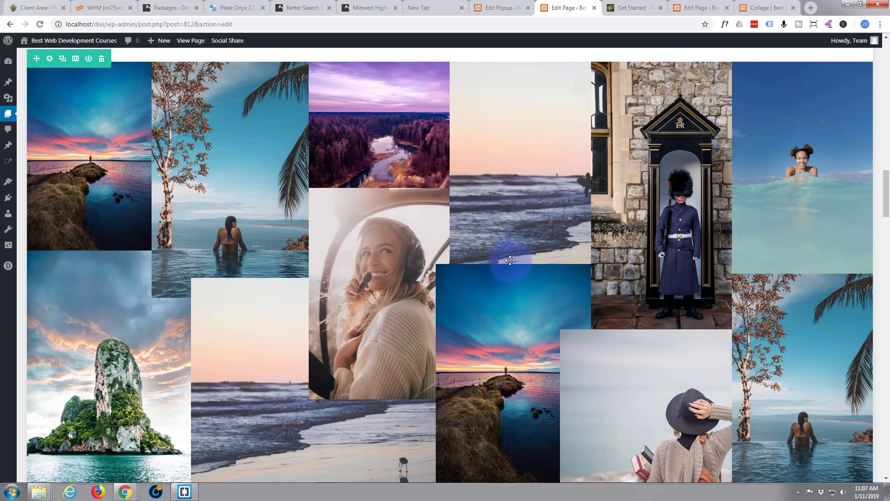
pyautogui.click(790, 298)
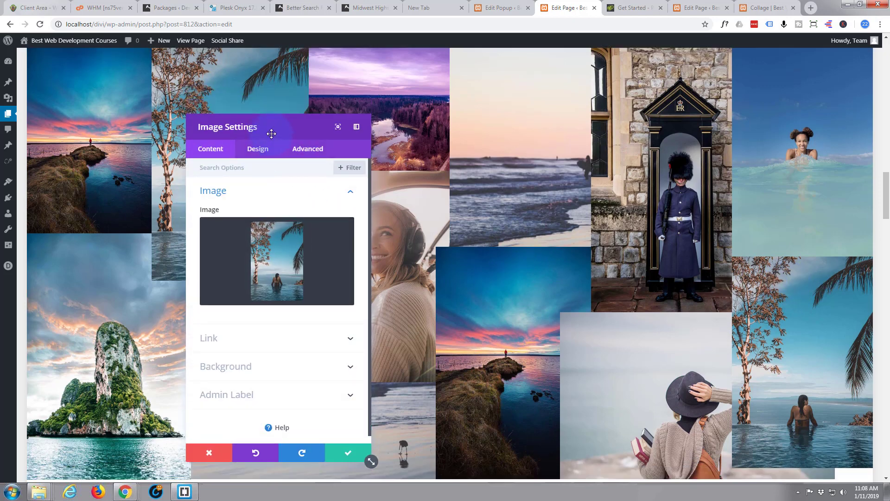
pyautogui.scroll(-1, 271, 148)
pyautogui.click(258, 149)
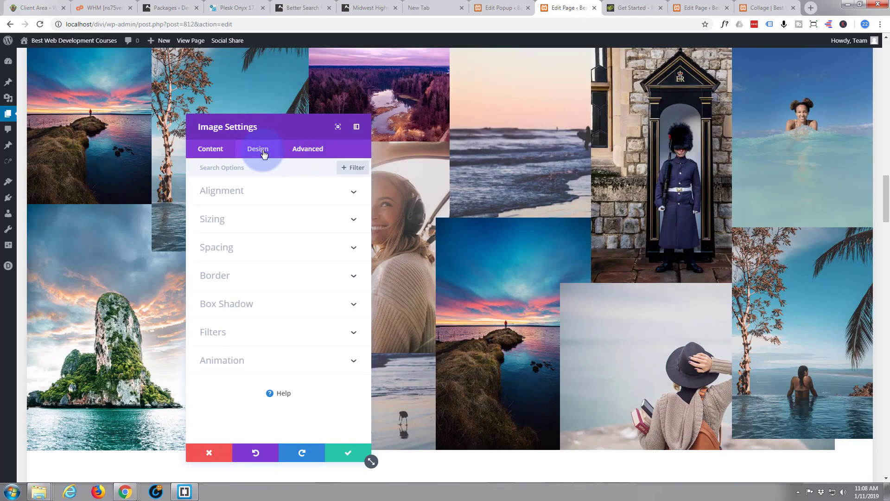
pyautogui.click(253, 251)
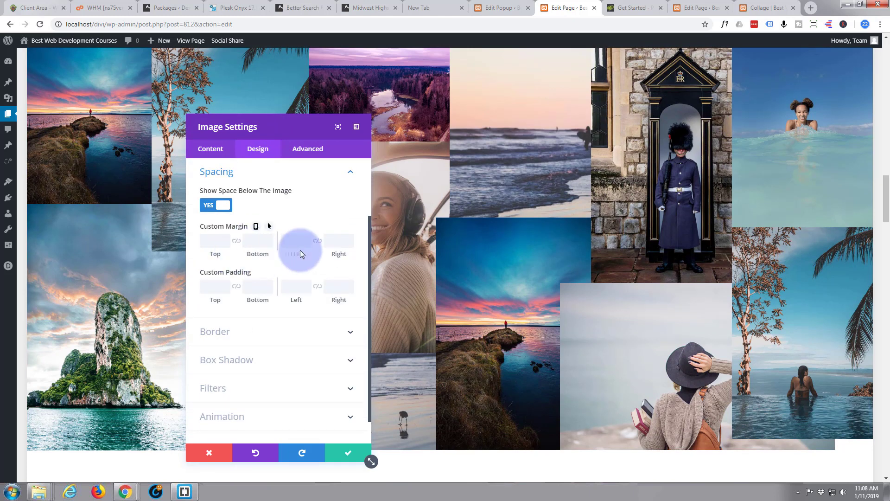
pyautogui.click(337, 240)
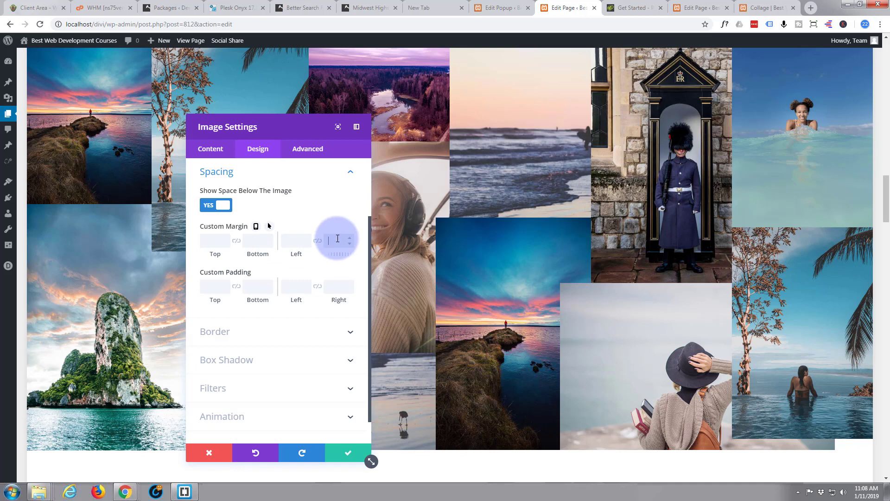
pyautogui.click(295, 240)
pyautogui.write('-65px')
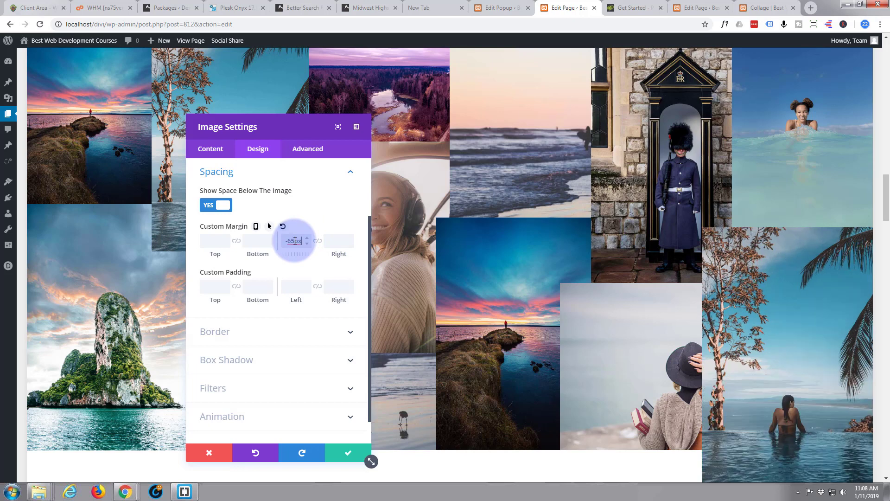
# Set the lower palm-tree pool image's top custom margin to -70px to close the gap beneath the swimmer image
pyautogui.click(565, 229)
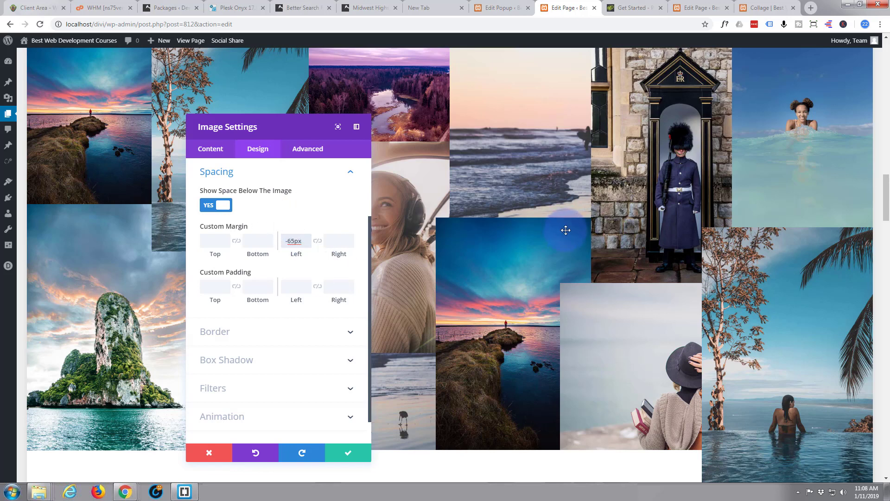
pyautogui.scroll(-2, 565, 230)
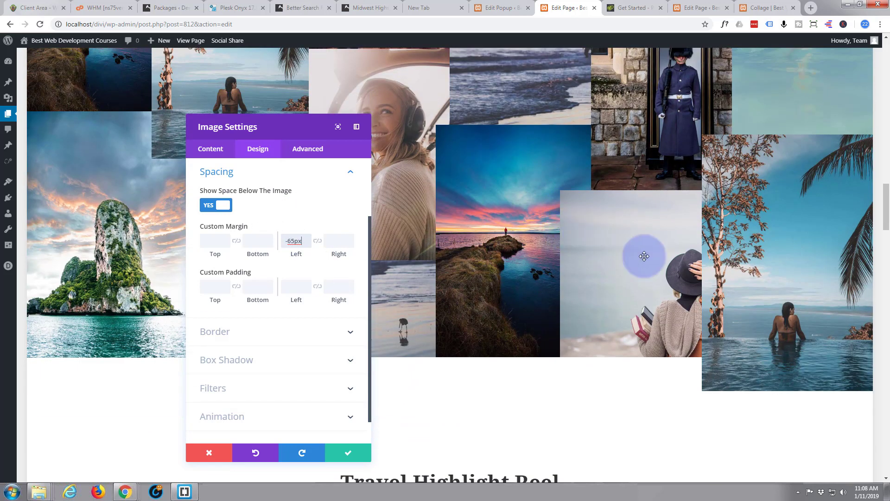
pyautogui.click(214, 240)
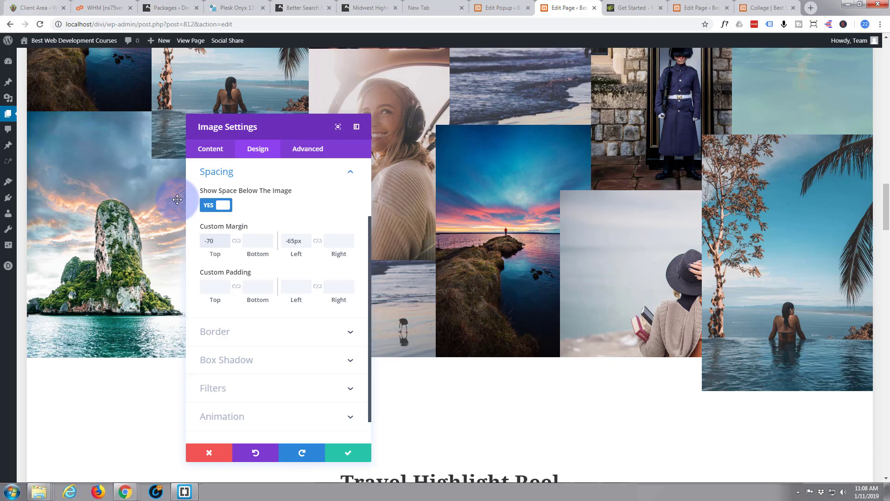
pyautogui.write('px')
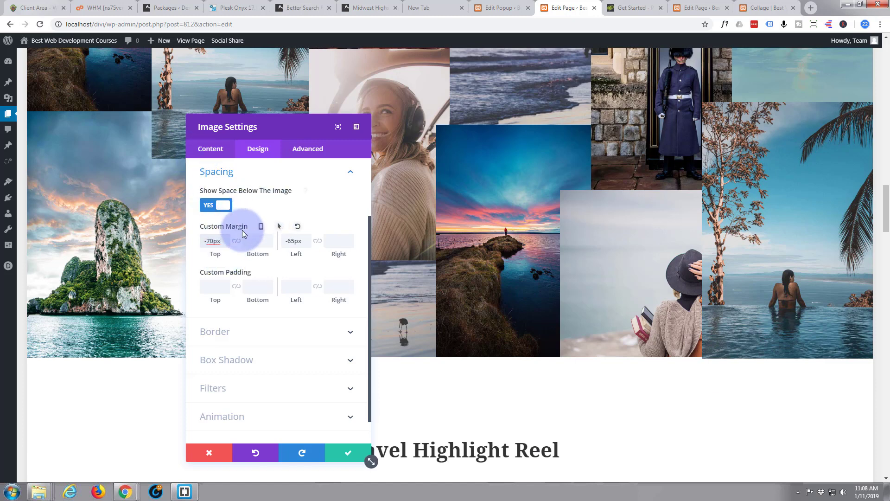
# Fine-tune the pool image's top custom margin to -73px so its bottom edge aligns with the neighbouring image, and save the settings
pyautogui.click(225, 240)
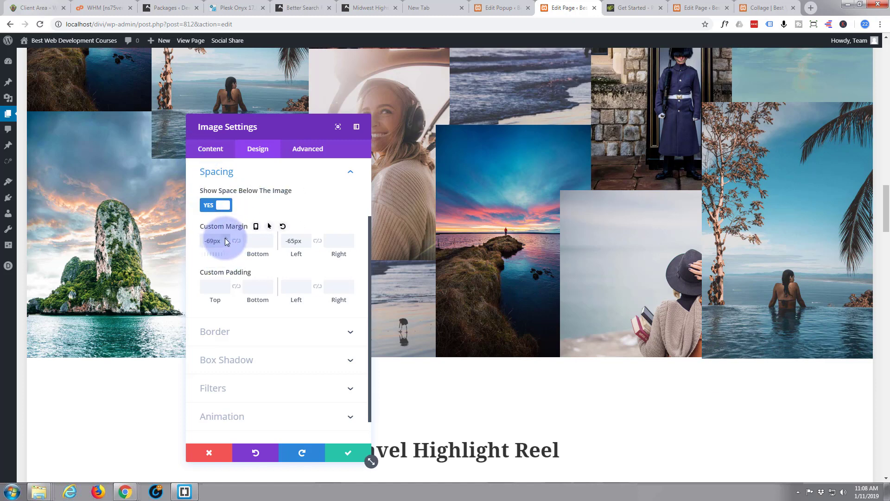
pyautogui.click(225, 238)
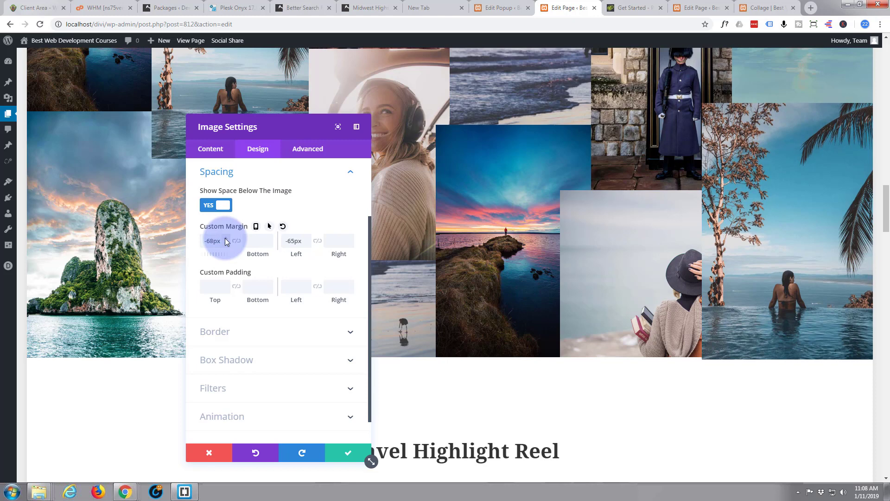
pyautogui.click(226, 244)
pyautogui.click(226, 243)
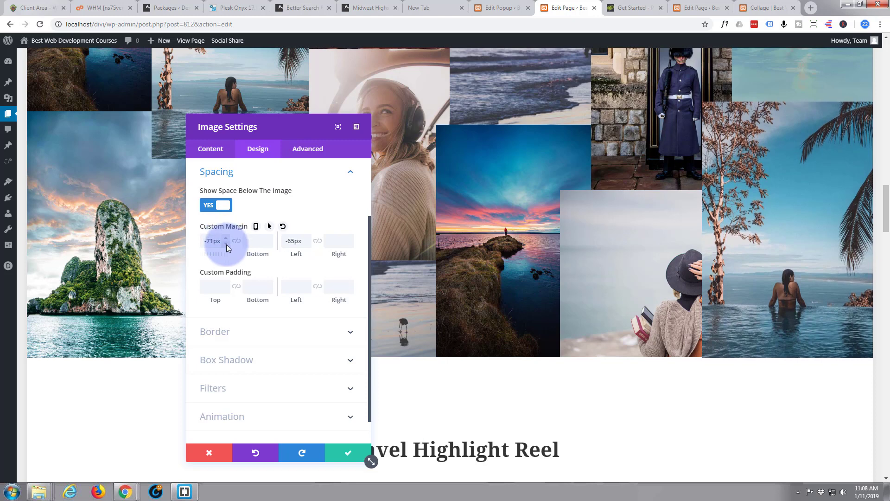
pyautogui.click(226, 244)
pyautogui.click(226, 244)
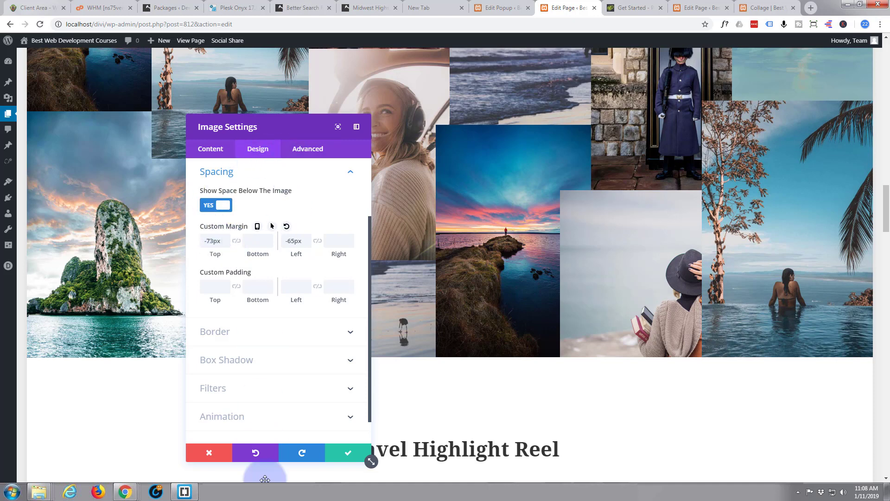
pyautogui.click(348, 458)
# Look over the whole collage and check for gaps and an even bottom edge
pyautogui.scroll(8, 642, 460)
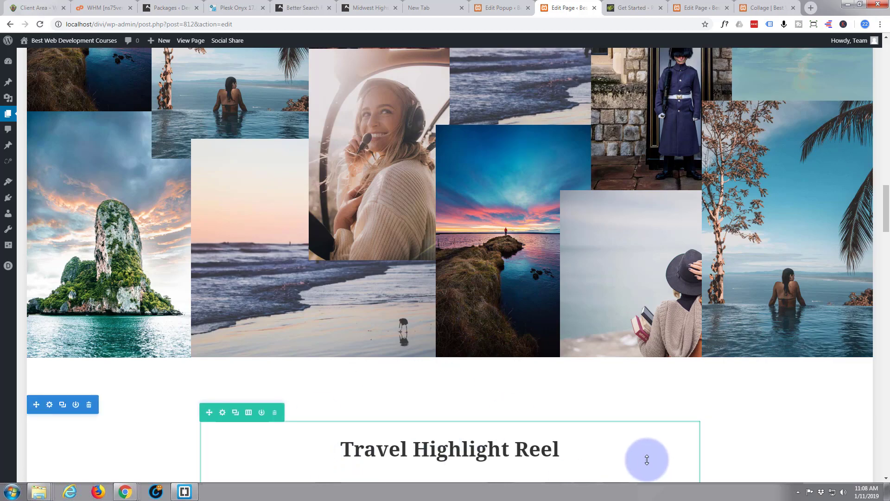
pyautogui.scroll(-7, 642, 460)
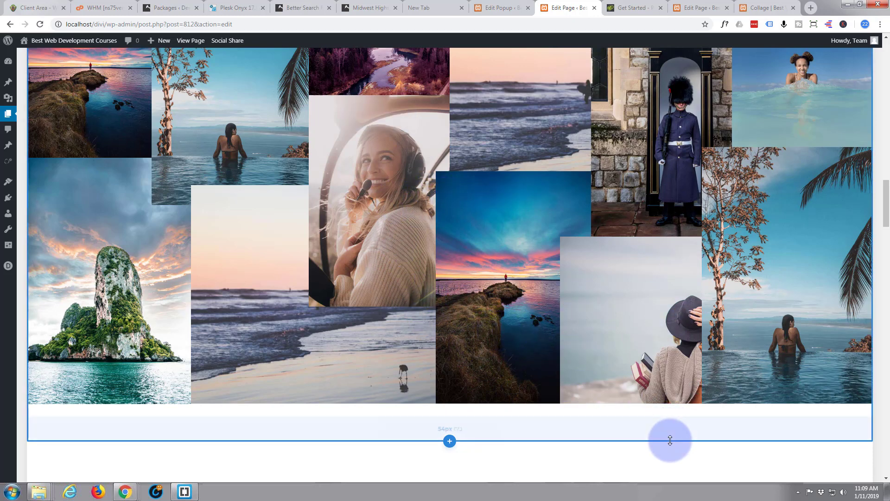
pyautogui.scroll(3, 659, 426)
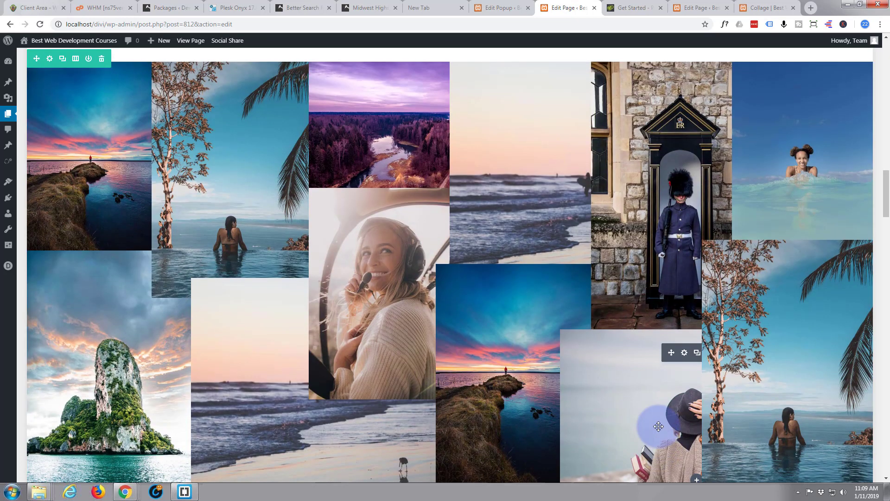
pyautogui.scroll(-1, 658, 426)
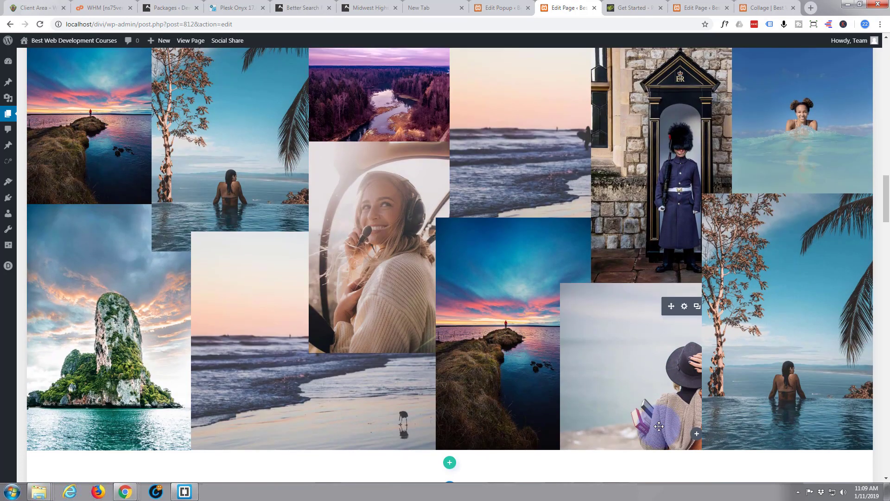
pyautogui.scroll(-1, 659, 426)
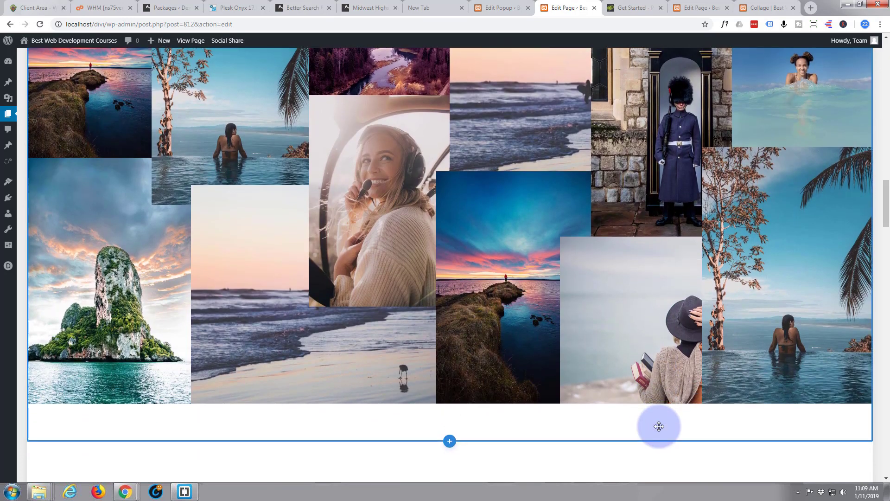
pyautogui.scroll(2, 636, 422)
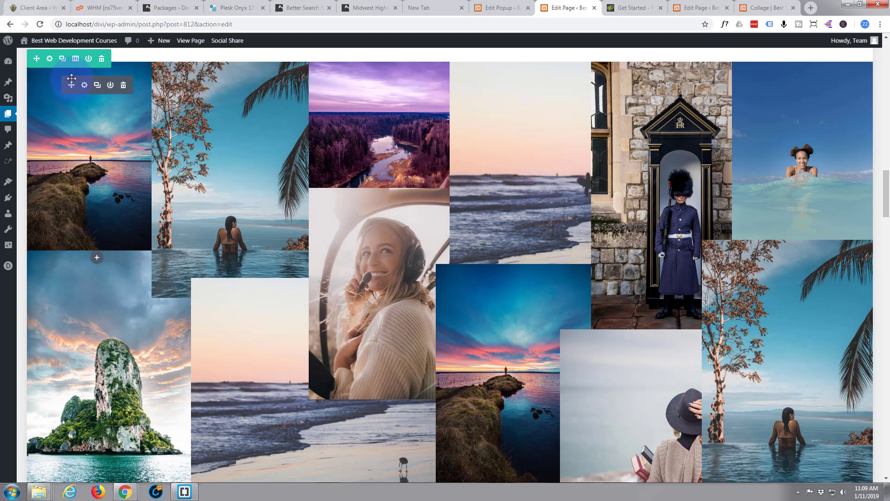
# From the first sunset image's link settings, find and replace Open in Lightbox from No to Yes within This Section, and save the settings
pyautogui.click(85, 86)
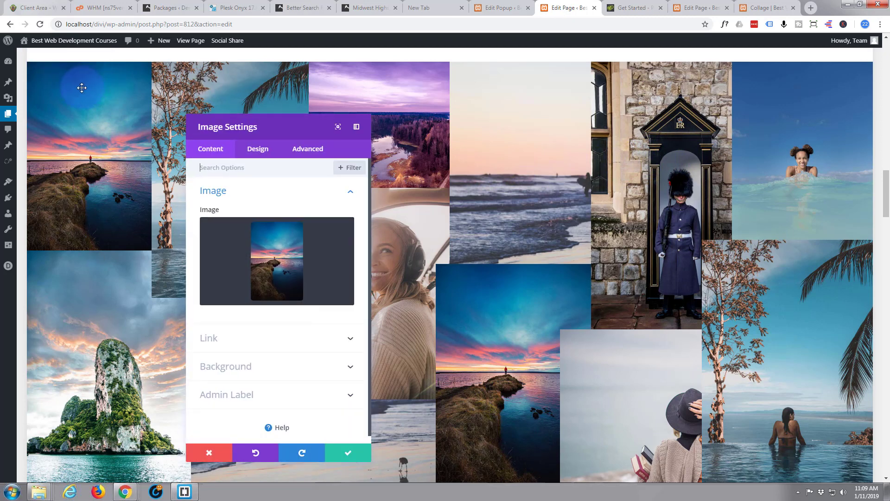
pyautogui.click(263, 151)
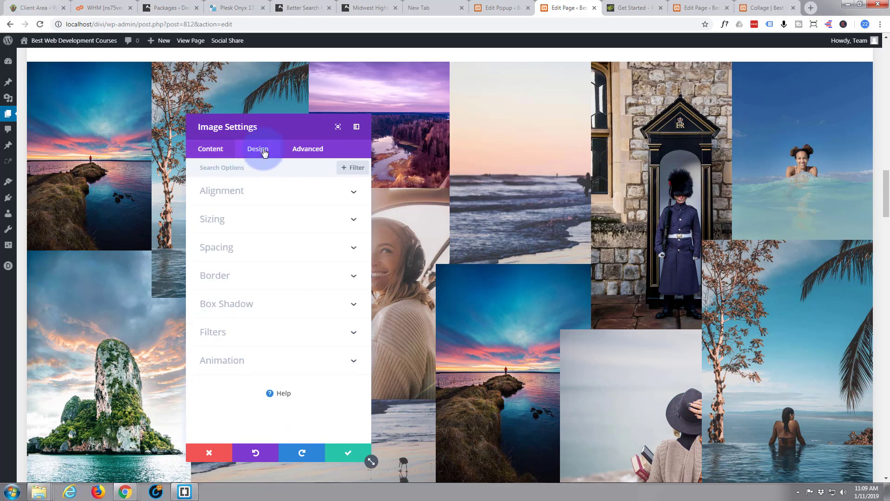
pyautogui.click(213, 152)
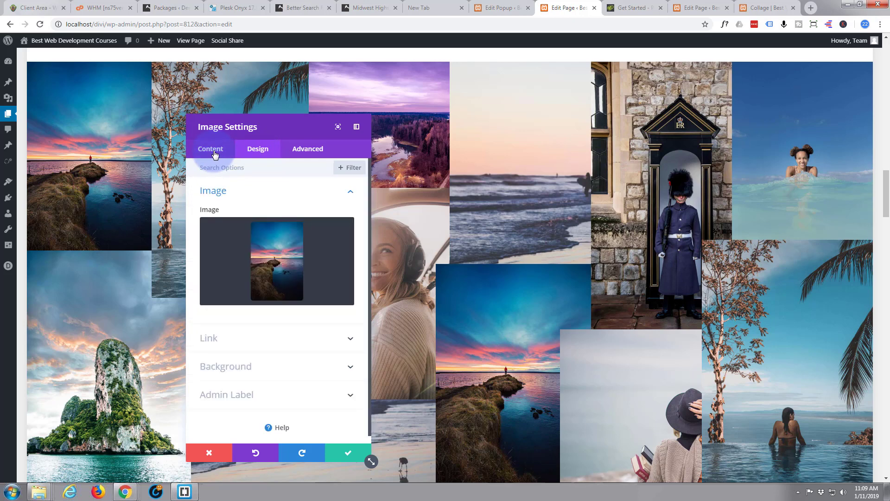
pyautogui.click(249, 340)
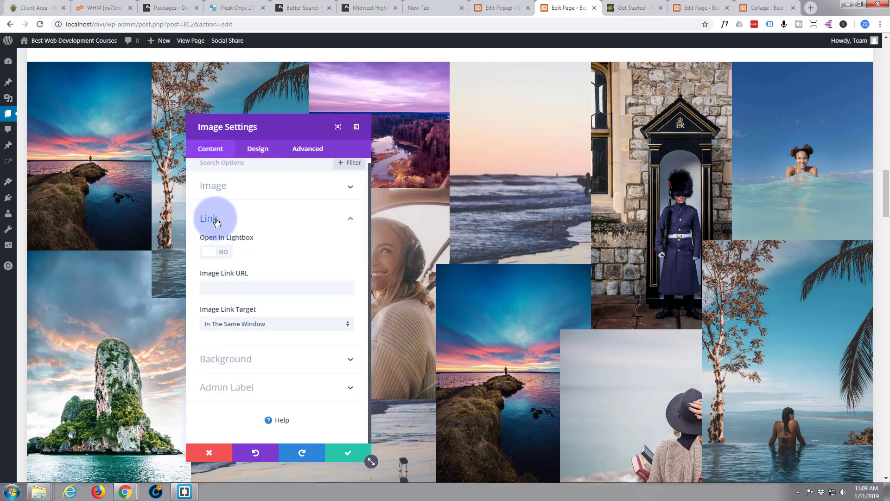
pyautogui.rightClick(244, 253)
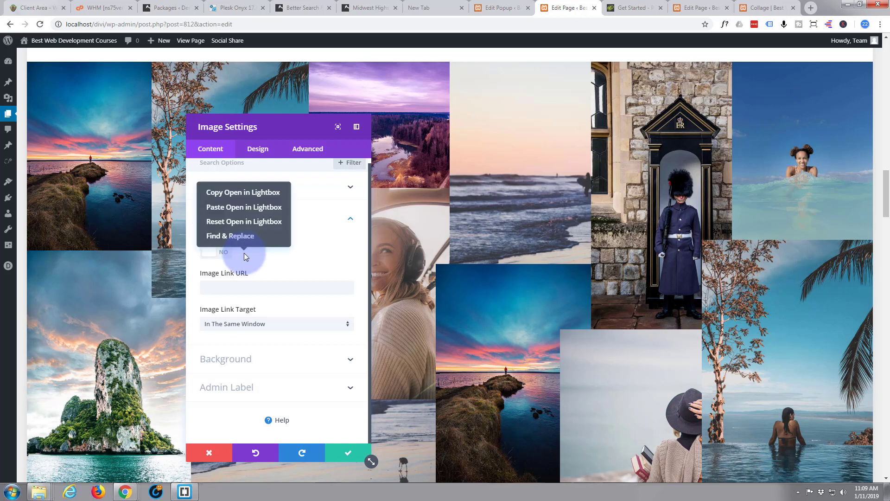
pyautogui.click(220, 239)
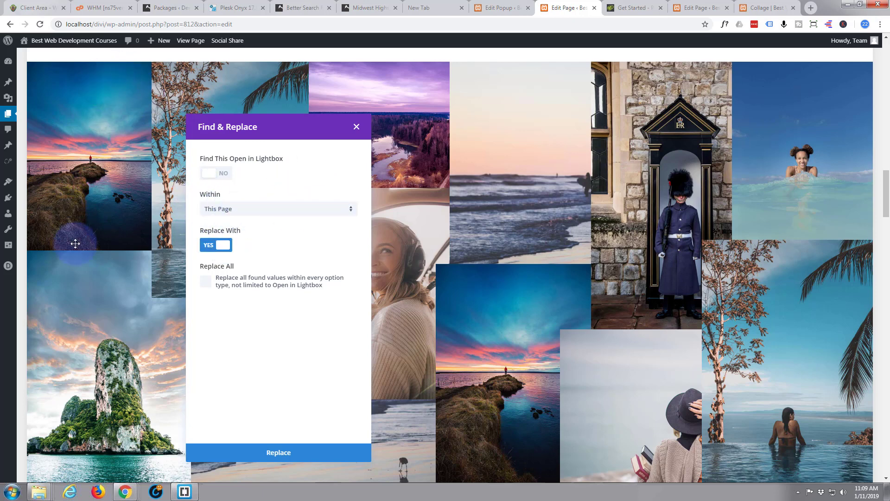
pyautogui.click(350, 213)
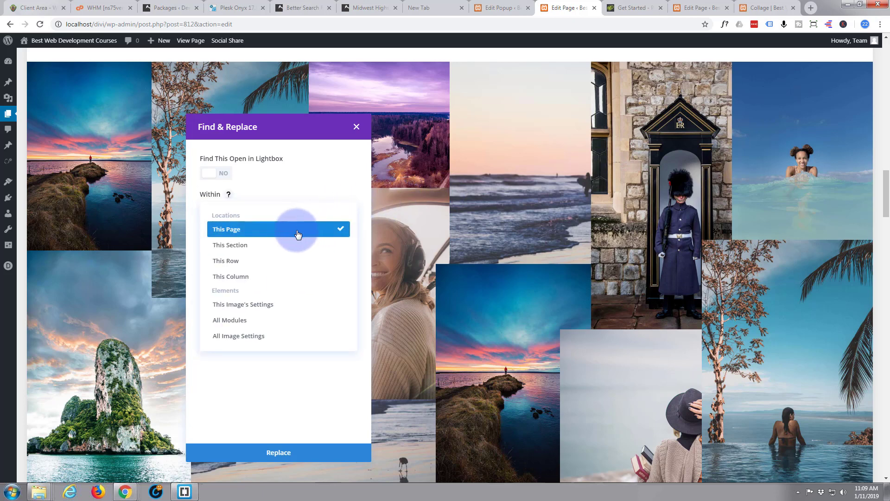
pyautogui.click(287, 245)
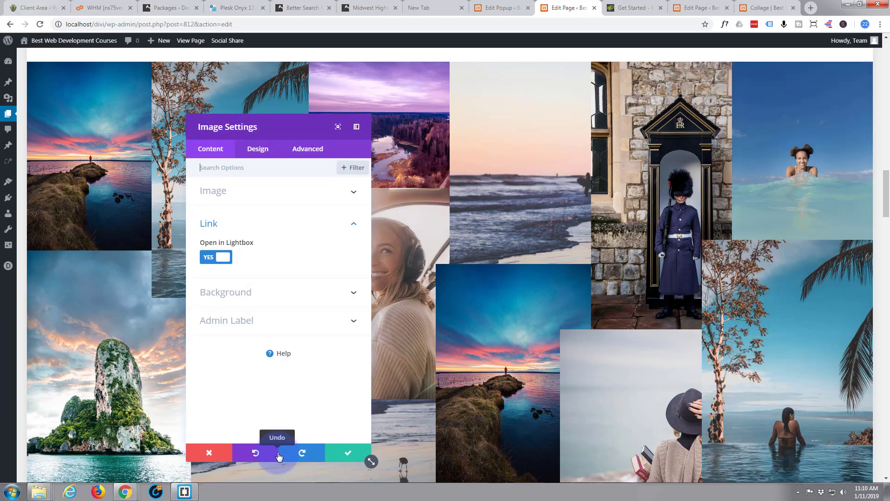
pyautogui.click(343, 453)
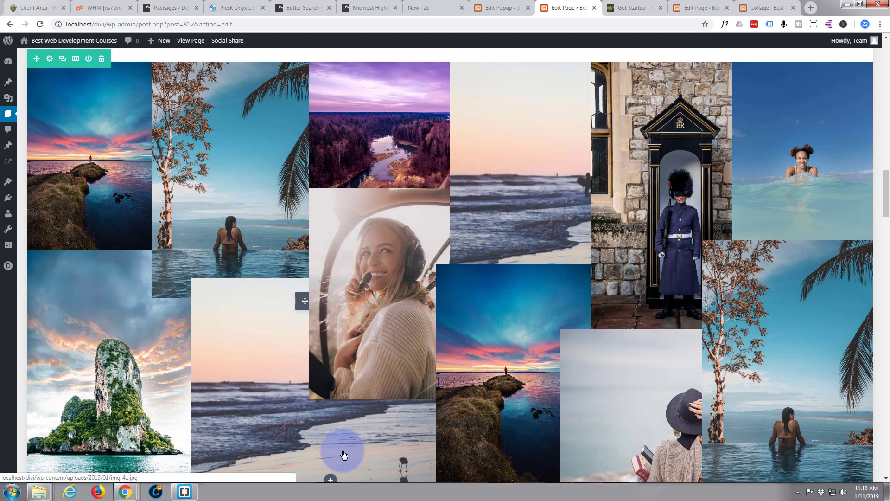
# Publish the Masonary page and update it once more
pyautogui.click(235, 171)
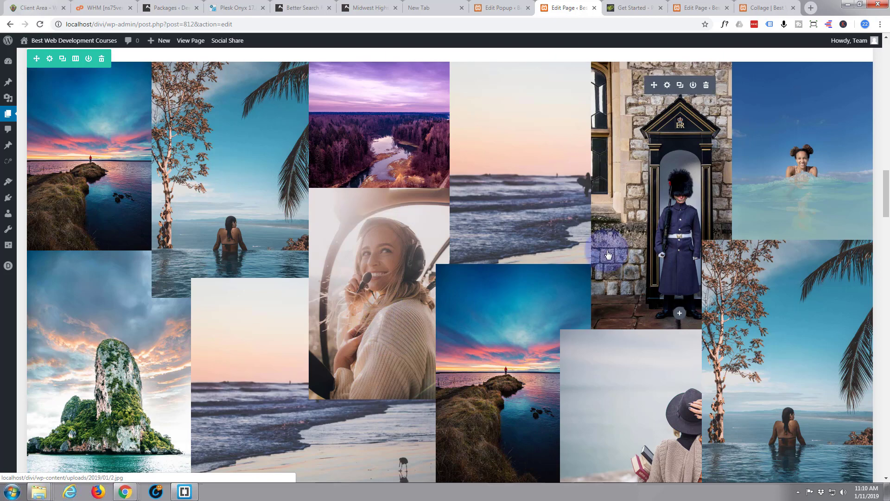
pyautogui.scroll(-4, 552, 165)
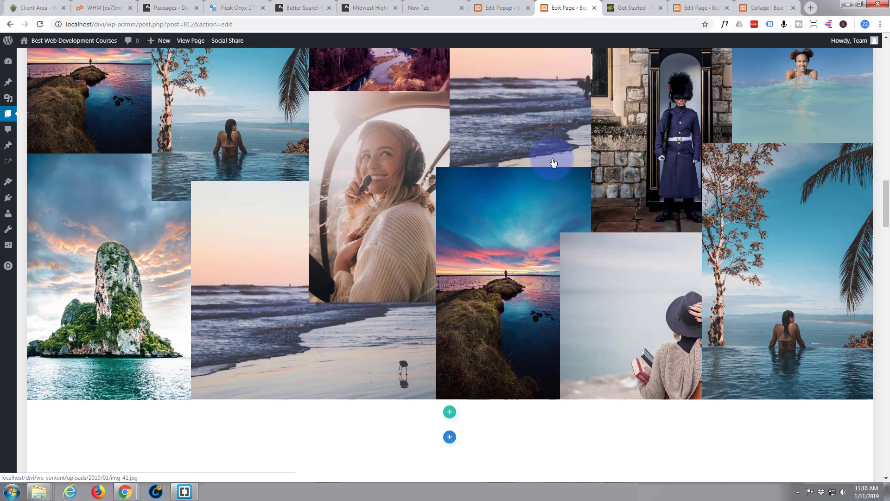
pyautogui.scroll(2, 554, 163)
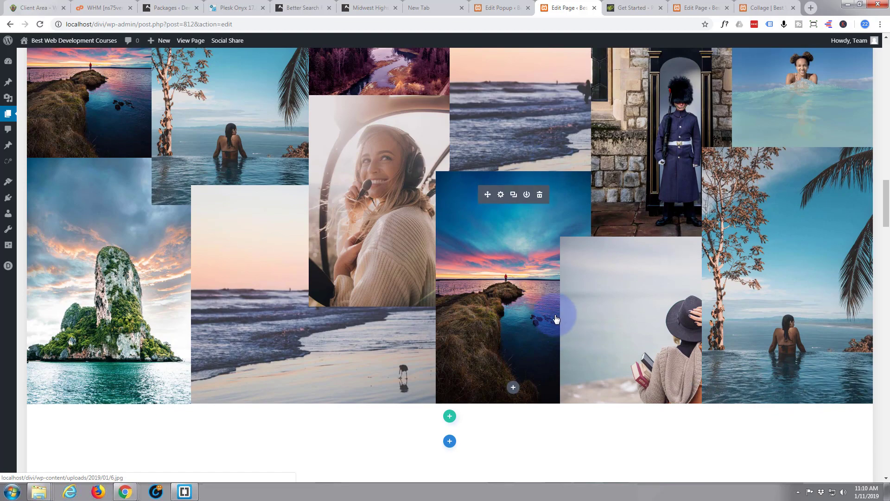
pyautogui.moveTo(886, 202); pyautogui.dragTo(885, 60)
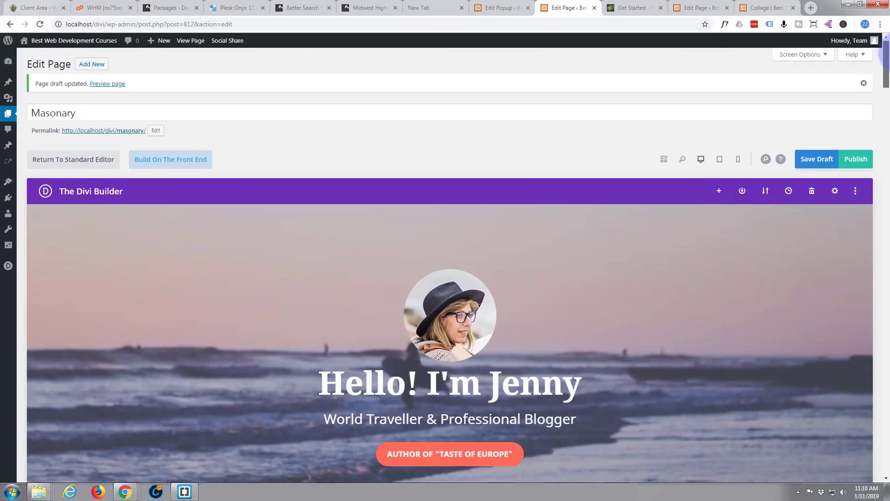
pyautogui.click(856, 159)
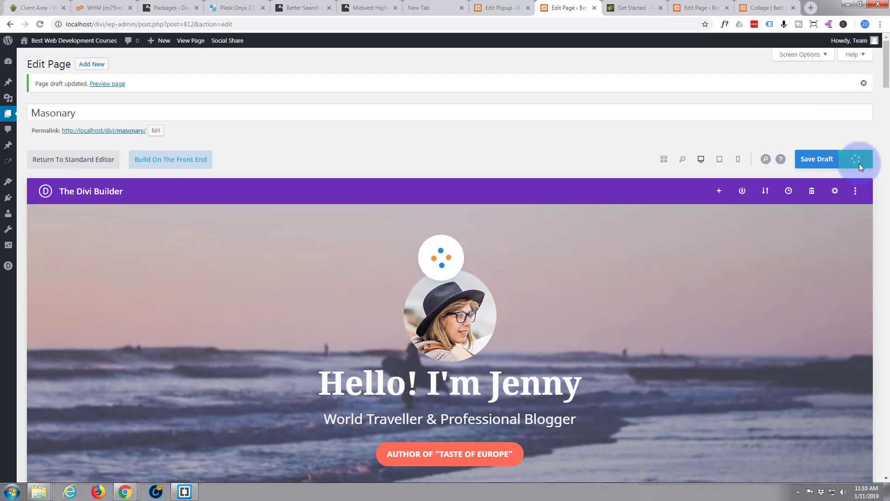
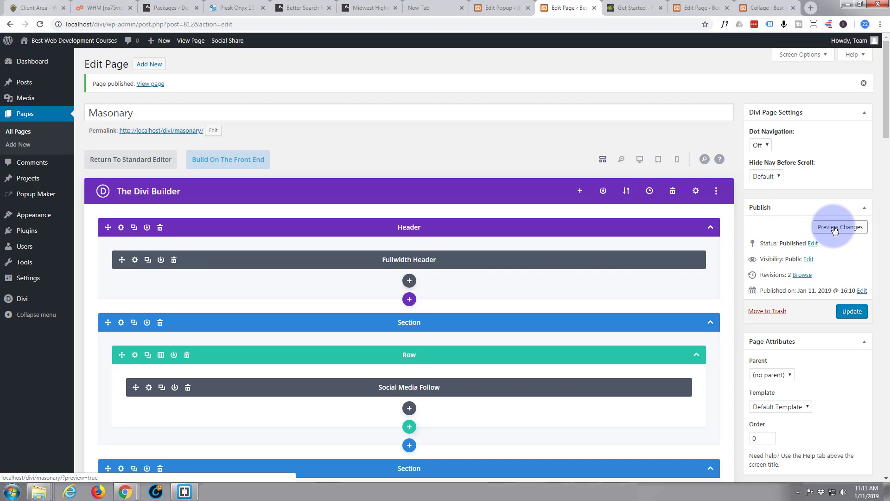
pyautogui.click(851, 310)
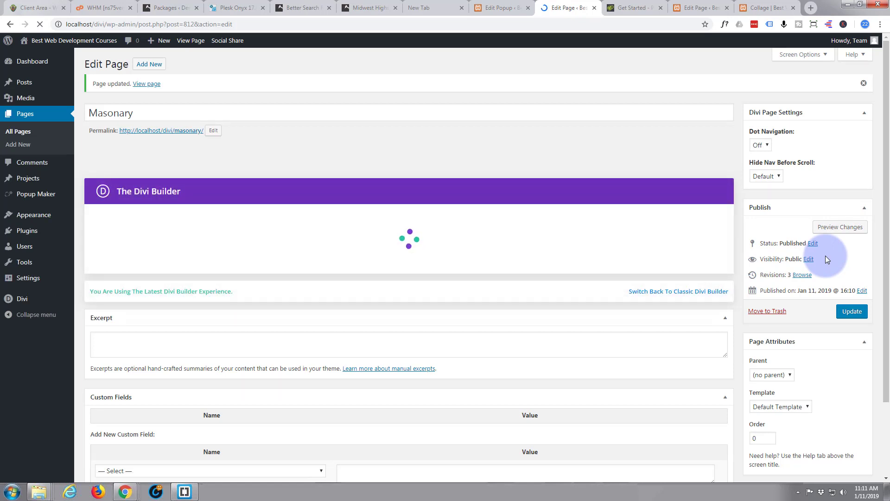
# Preview the page's changes and open the collage's rock island image in the lightbox
pyautogui.click(838, 227)
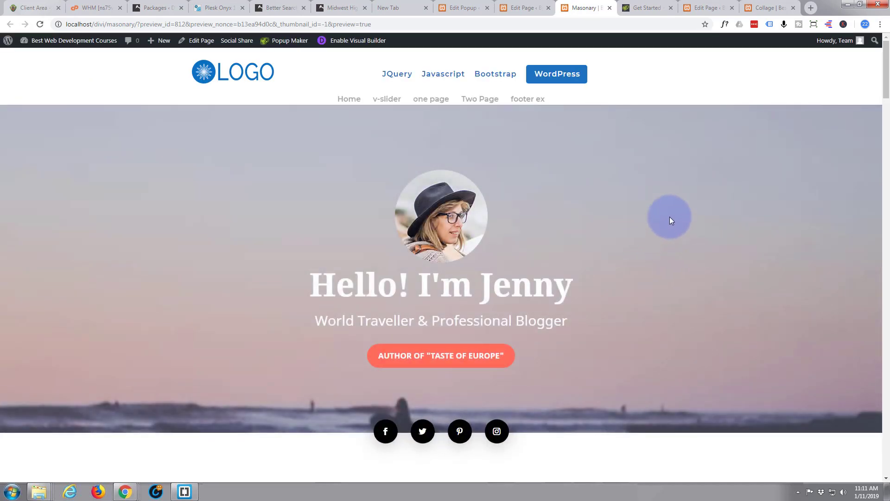
pyautogui.scroll(-10, 669, 218)
pyautogui.scroll(-10, 669, 221)
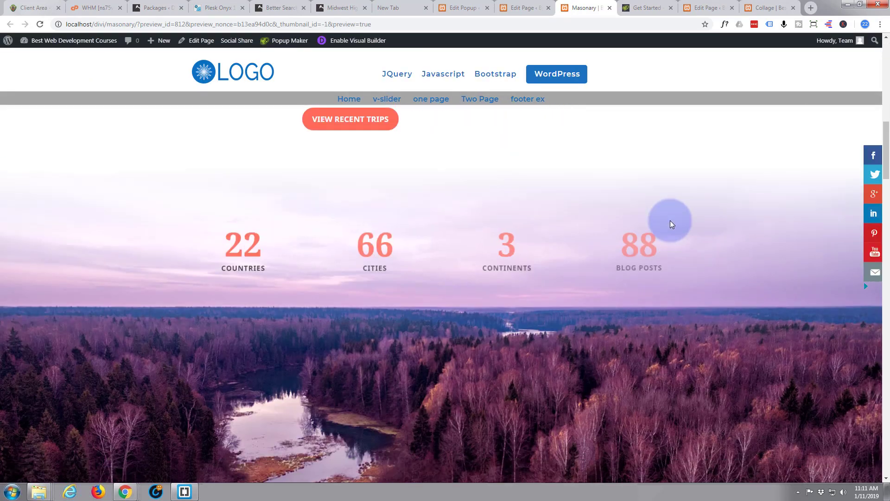
pyautogui.scroll(-2, 628, 249)
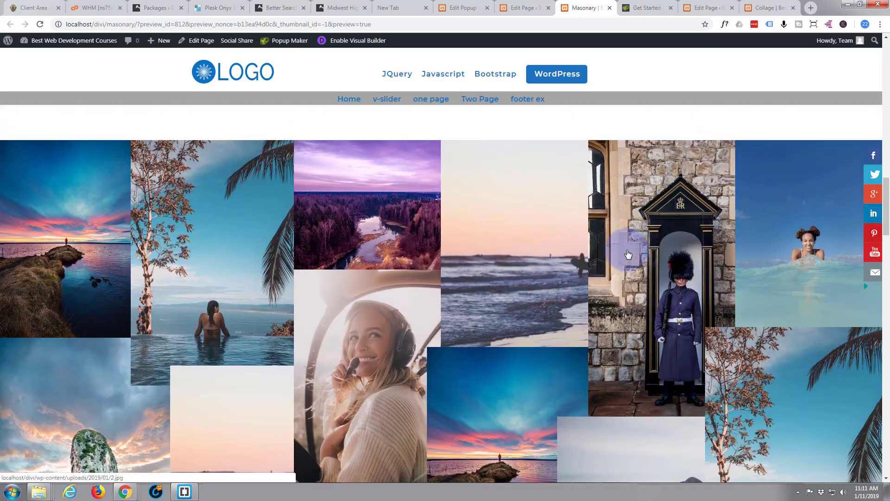
pyautogui.scroll(-2, 595, 282)
pyautogui.scroll(-1, 594, 281)
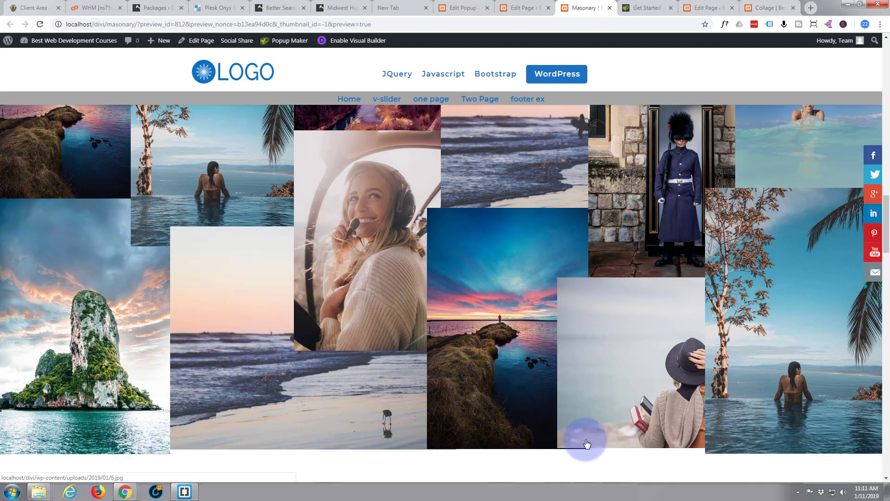
pyautogui.click(102, 308)
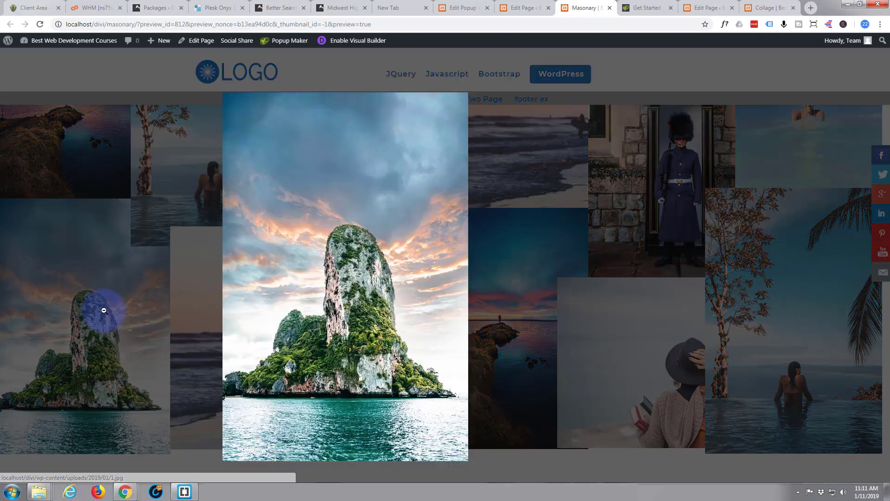
# Close the rock island lightbox, and view the headset woman and royal guard images enlarged in the lightbox
pyautogui.click(228, 278)
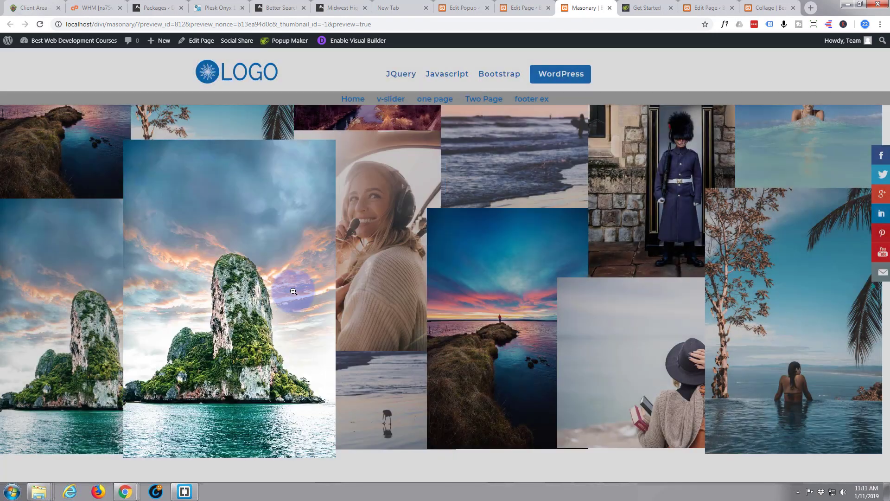
pyautogui.click(377, 270)
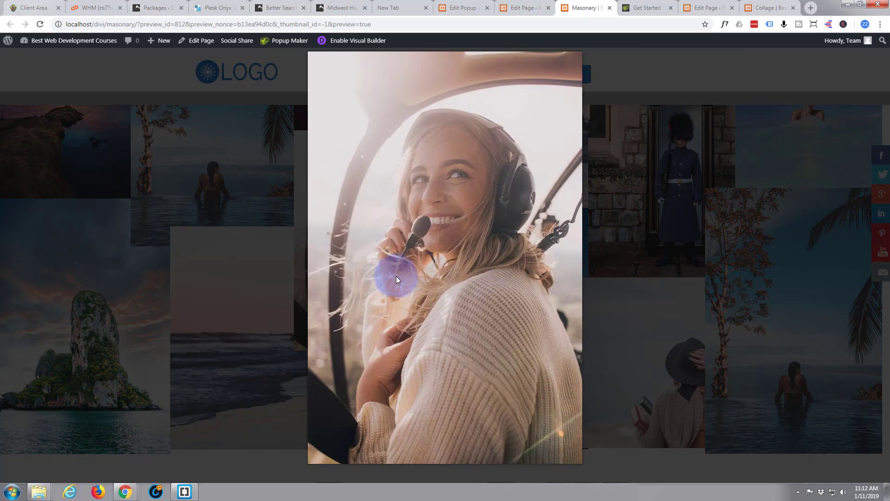
pyautogui.click(661, 278)
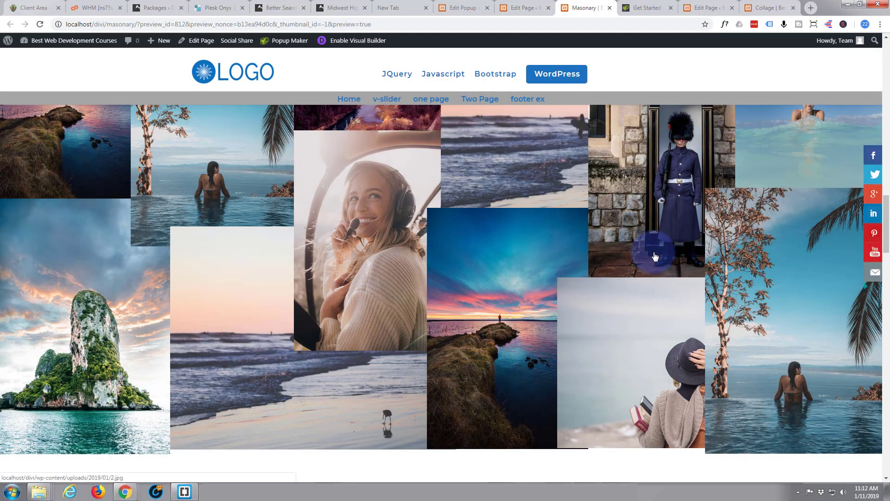
pyautogui.click(654, 256)
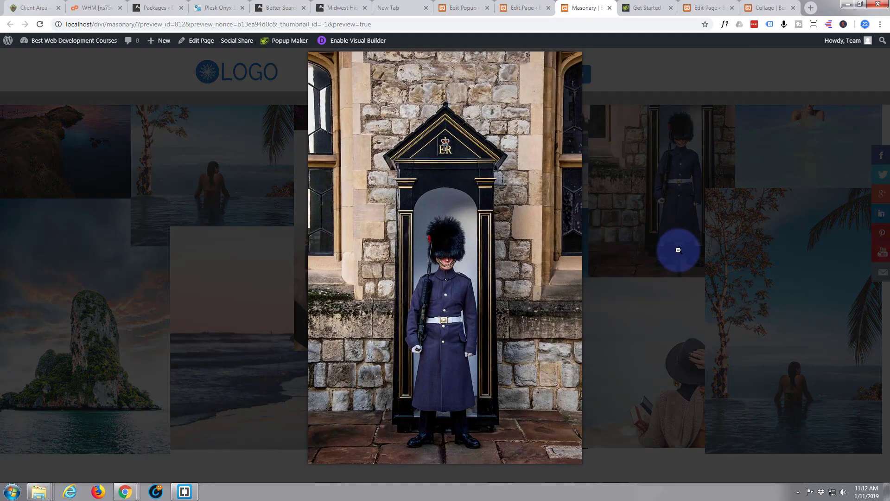
pyautogui.click(678, 250)
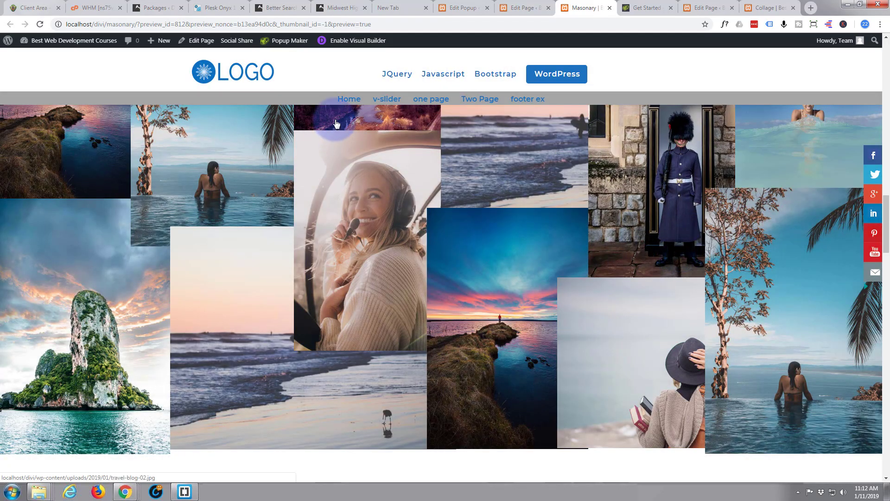
# Open the Masonary page in the Visual Builder at the photo collage
pyautogui.click(361, 41)
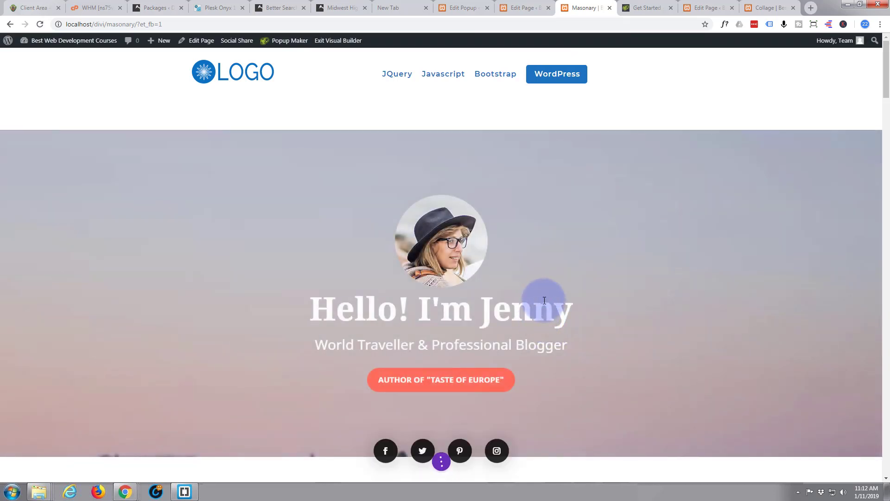
pyautogui.scroll(-8, 545, 300)
pyautogui.scroll(-15, 545, 300)
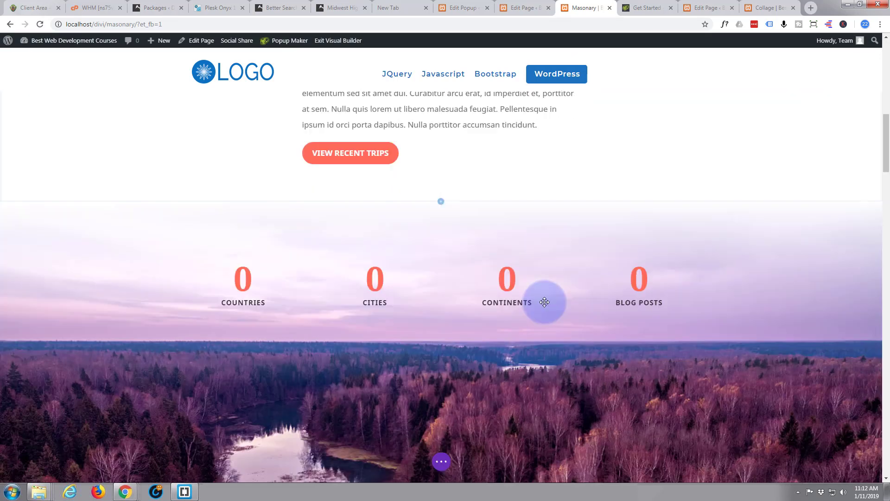
pyautogui.scroll(-8, 545, 306)
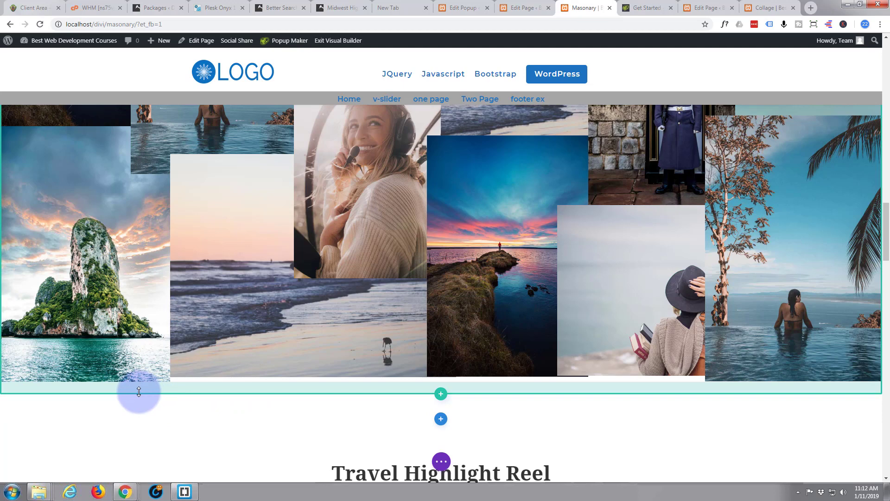
# Set the rock island image's top custom margin to -60px and save its settings
pyautogui.moveTo(120, 266)
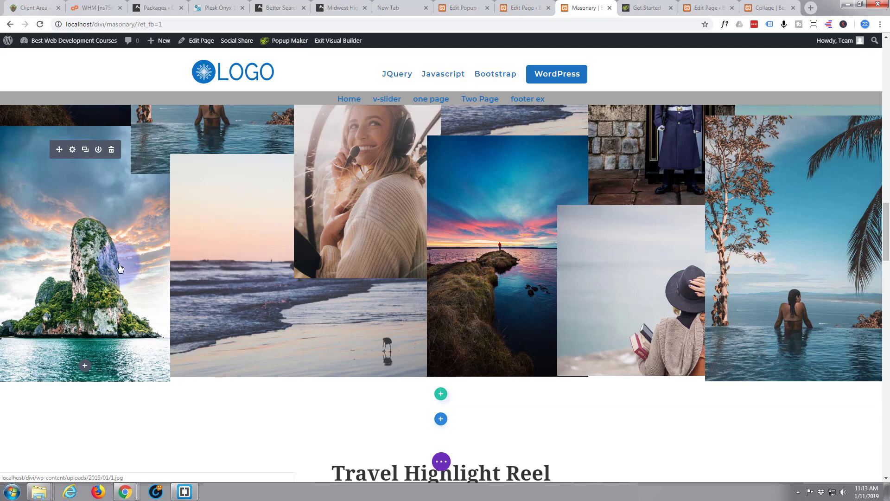
pyautogui.click(72, 150)
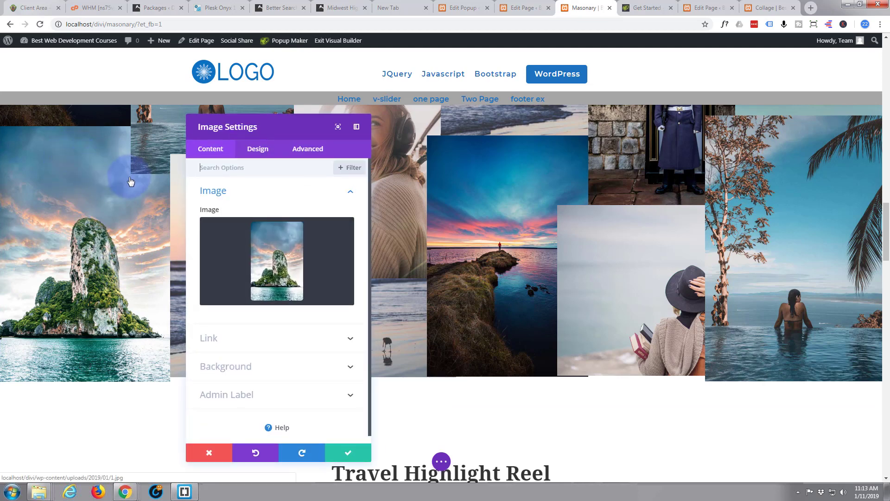
pyautogui.click(258, 149)
pyautogui.click(261, 276)
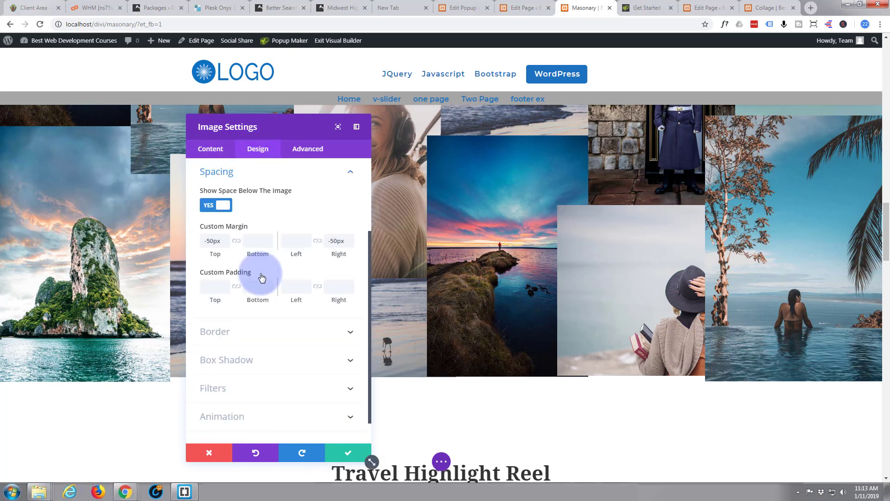
pyautogui.click(225, 243)
pyautogui.click(225, 243)
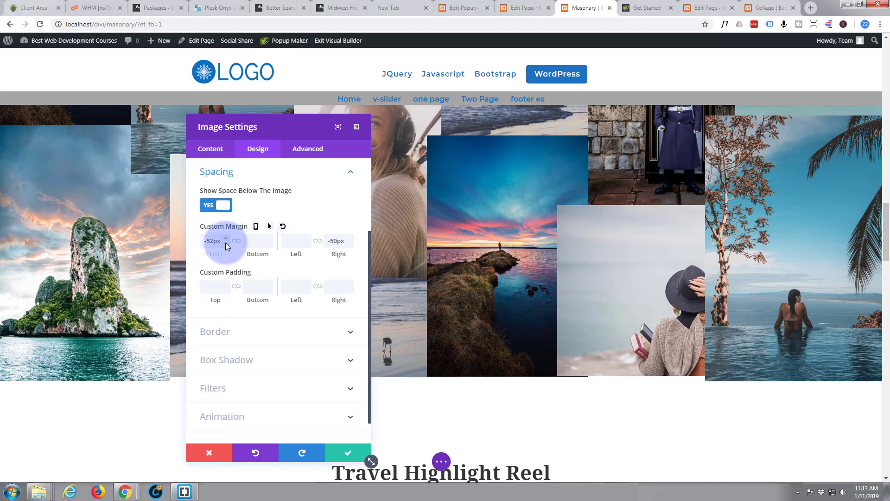
pyautogui.click(225, 243)
pyautogui.click(225, 243)
pyautogui.click(225, 242)
pyautogui.click(225, 242)
pyautogui.click(225, 242)
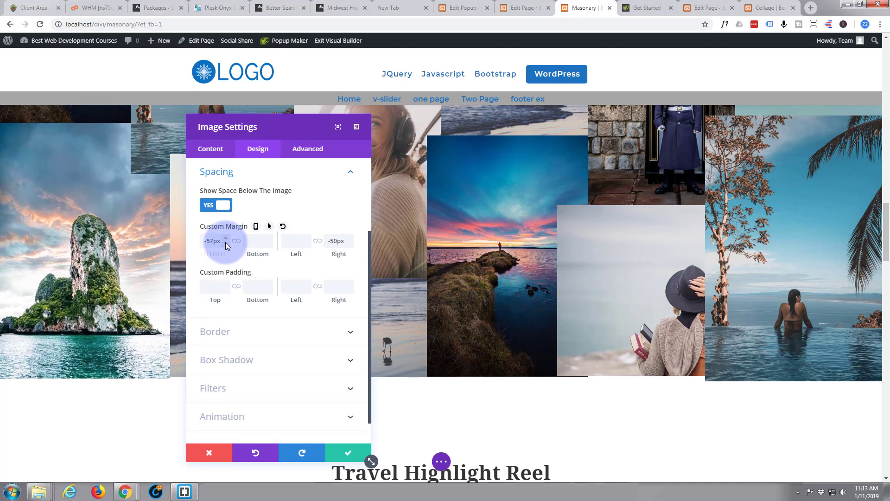
pyautogui.click(226, 242)
pyautogui.click(226, 242)
pyautogui.click(225, 242)
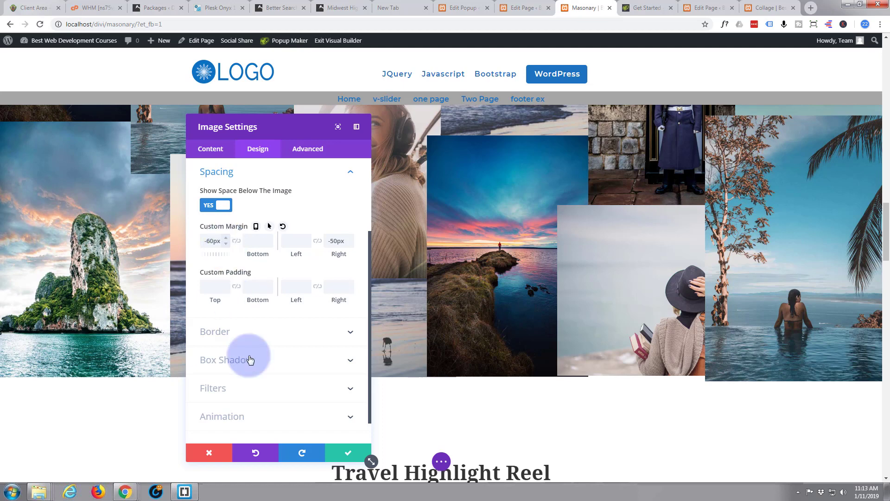
pyautogui.click(347, 452)
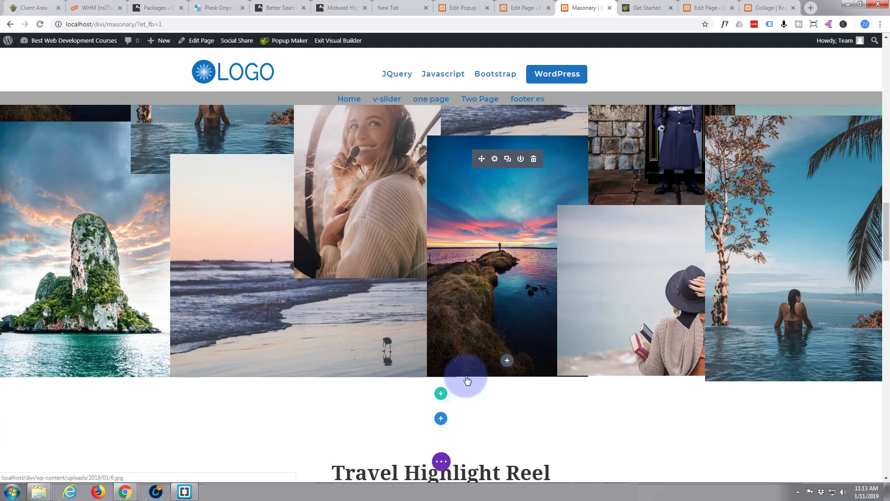
# Set the top custom margin of the lower sunset shoreline image to -74px and save its settings
pyautogui.click(494, 159)
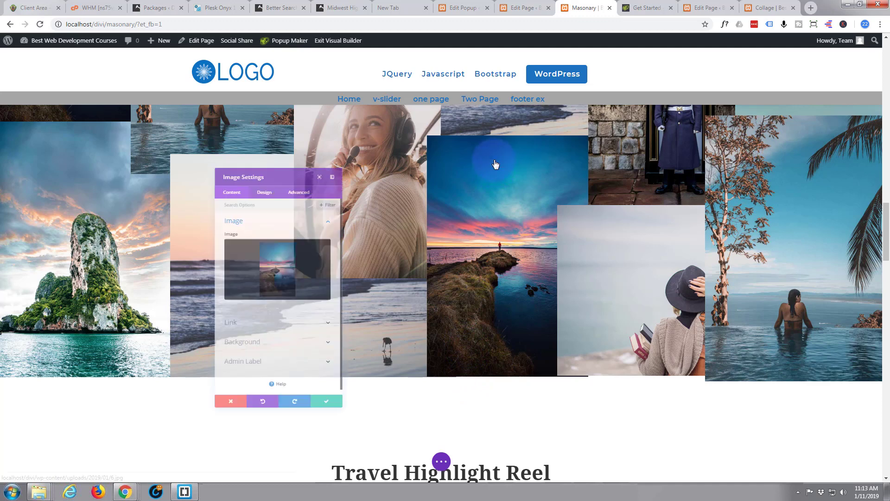
pyautogui.click(256, 149)
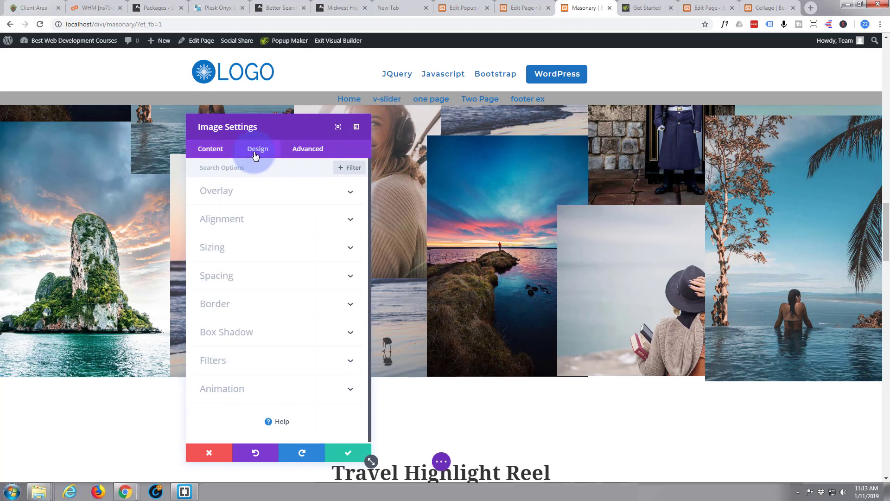
pyautogui.click(234, 276)
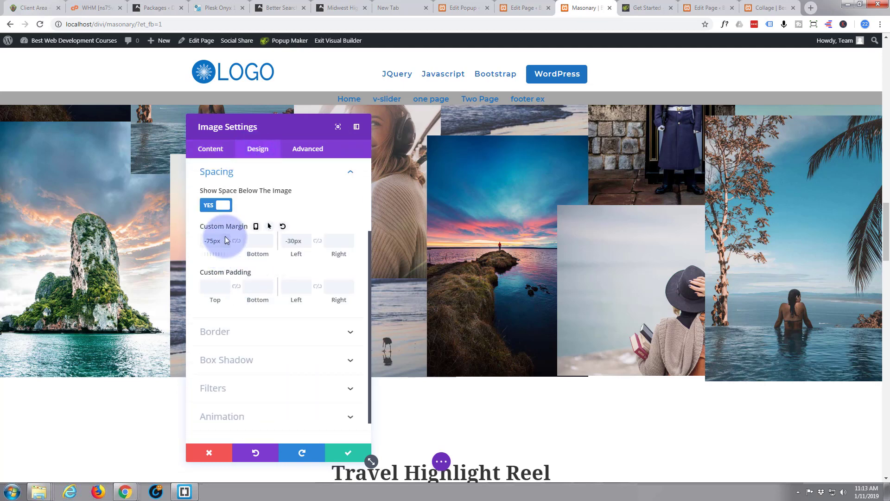
pyautogui.press('Up')
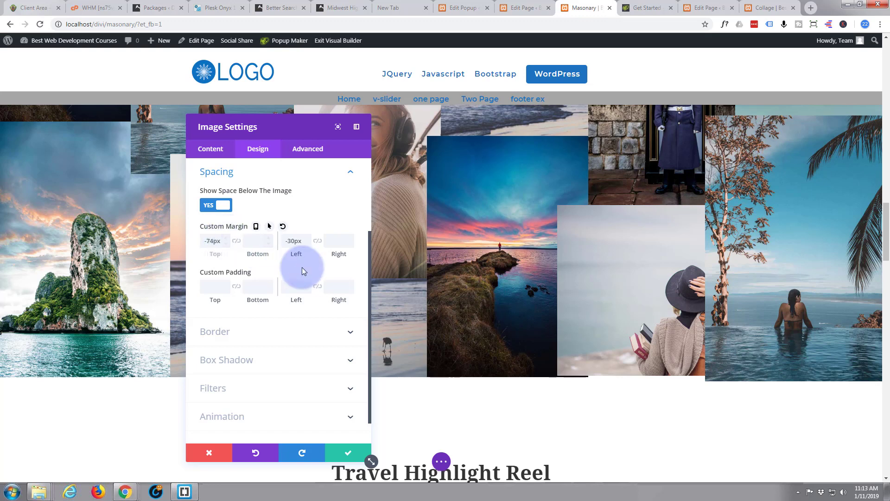
pyautogui.click(349, 457)
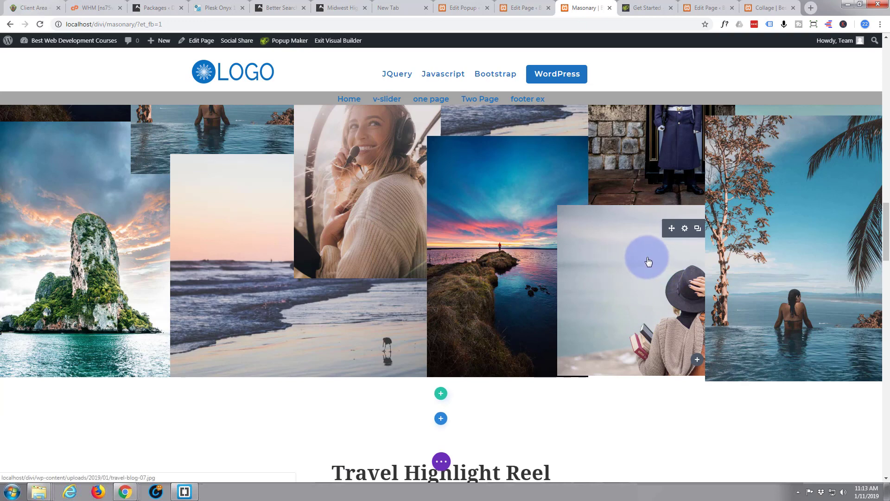
# Open the spacing settings of the collage image showing the woman in the hat
pyautogui.click(685, 228)
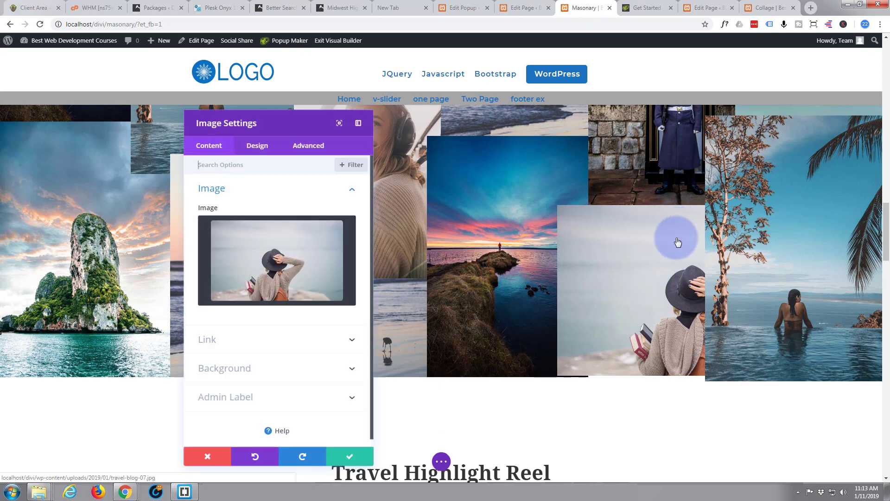
pyautogui.click(262, 155)
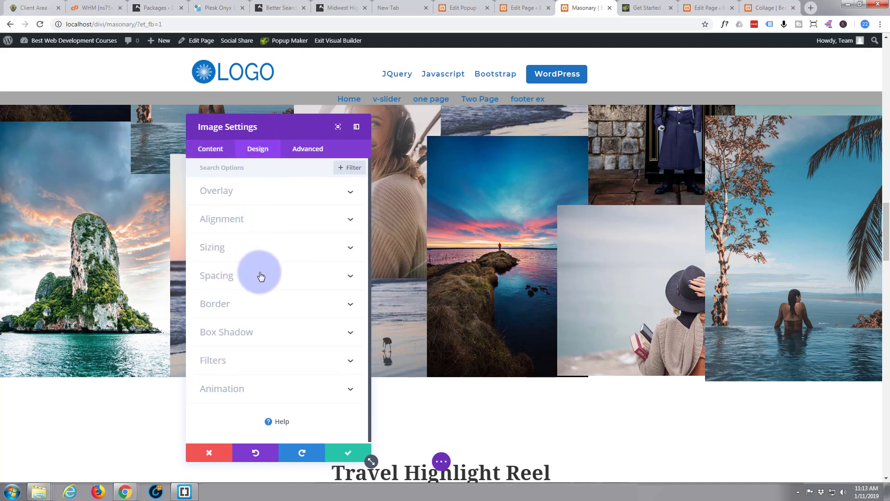
pyautogui.click(261, 276)
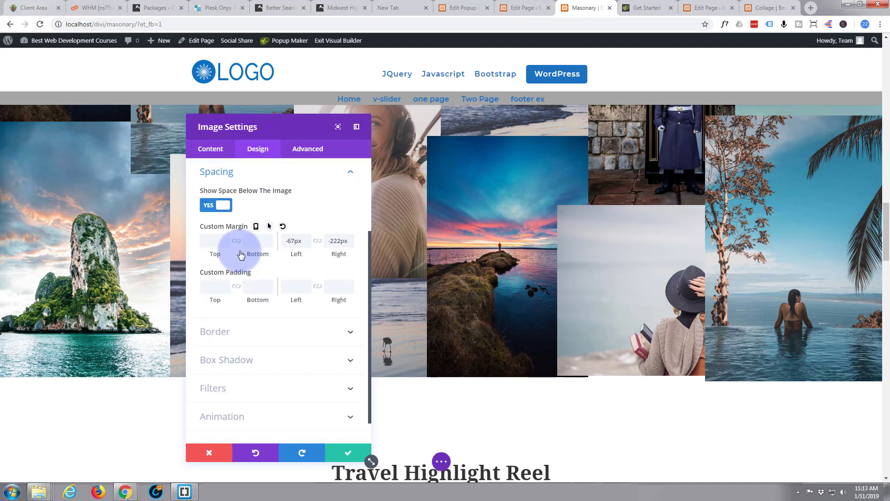
# Try top custom margins of 5px, 6px, 4px and 3px on the image of the woman in the hat
pyautogui.click(211, 244)
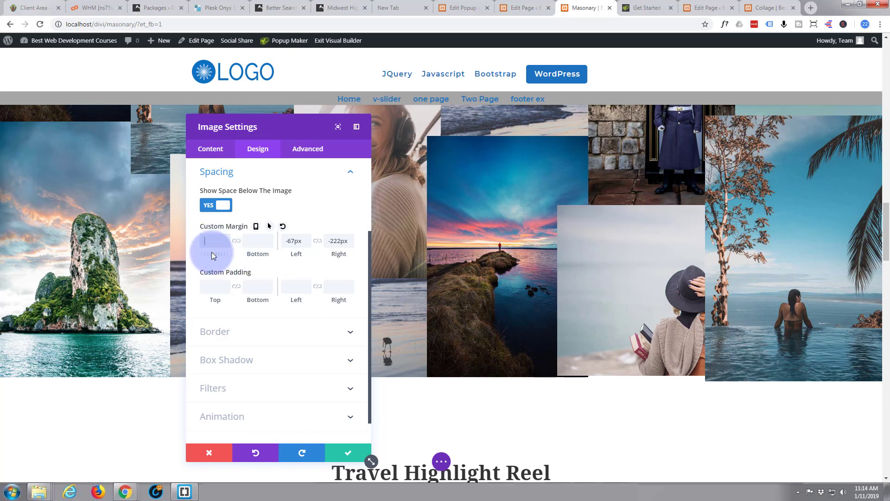
pyautogui.write('5px')
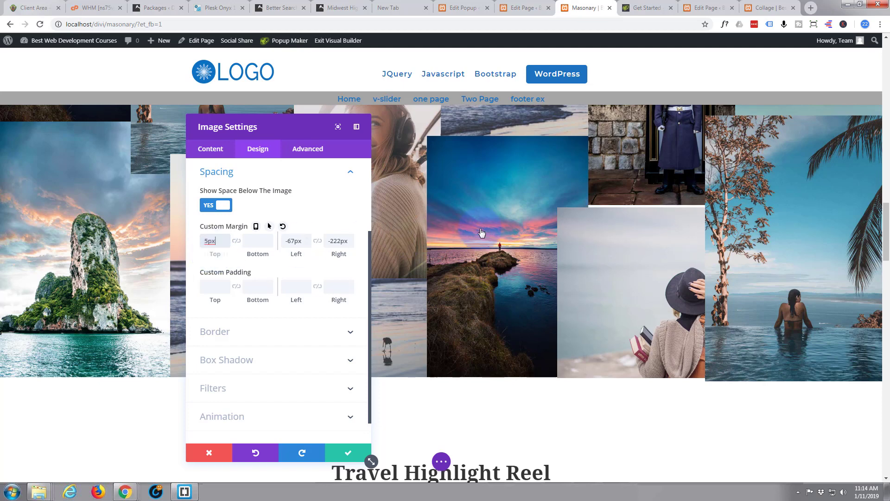
pyautogui.click(290, 233)
pyautogui.click(226, 242)
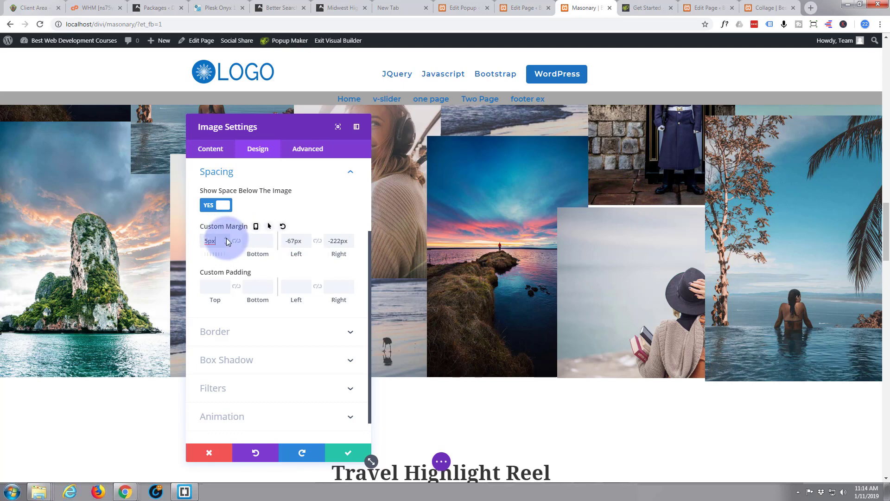
pyautogui.press('Up')
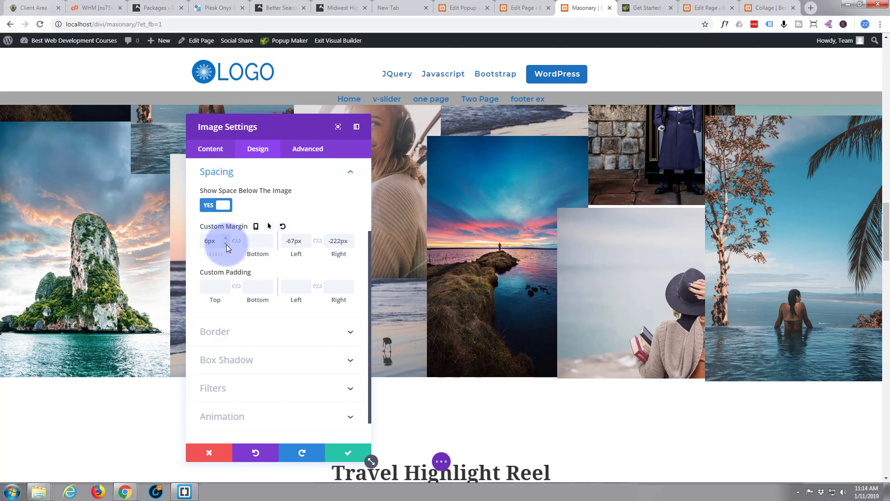
pyautogui.click(226, 244)
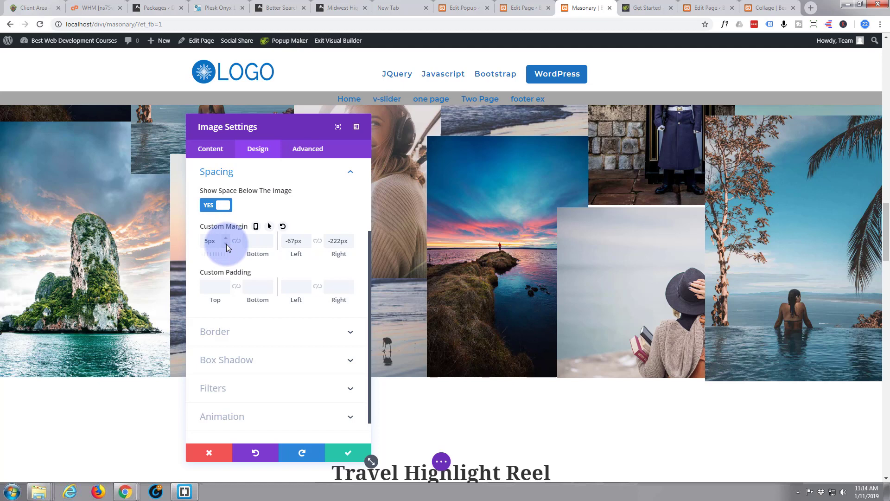
pyautogui.click(227, 244)
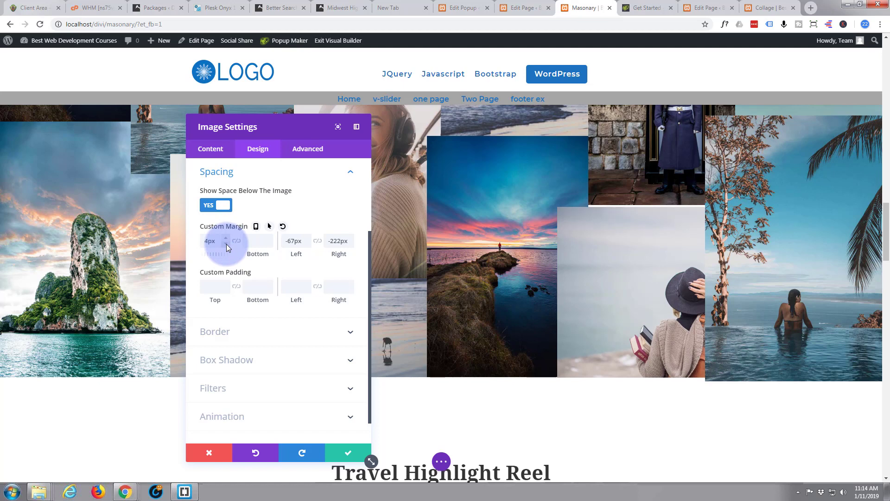
pyautogui.click(226, 244)
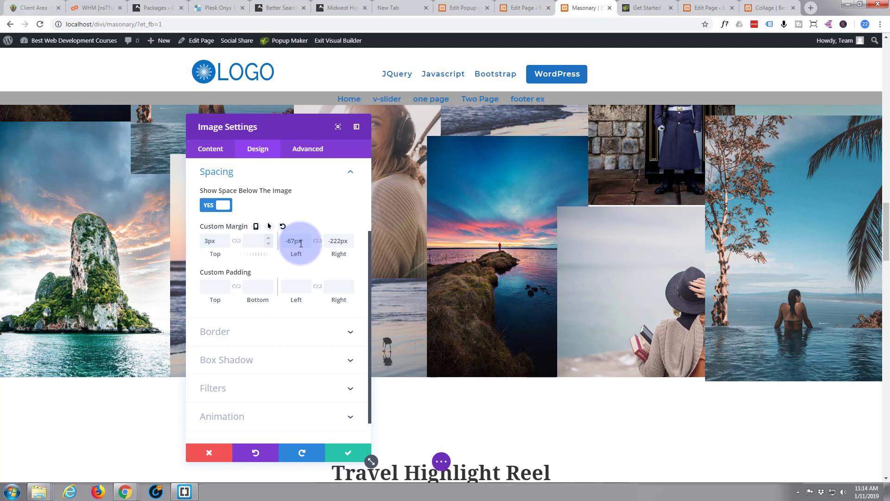
# Set the right custom margin of the hat woman's image to -223px and clear its top margin
pyautogui.click(350, 238)
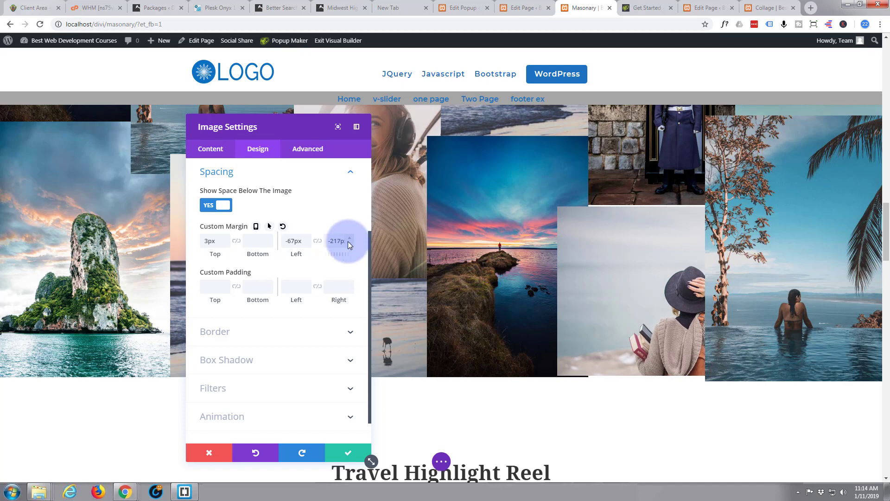
pyautogui.click(349, 244)
pyautogui.click(349, 245)
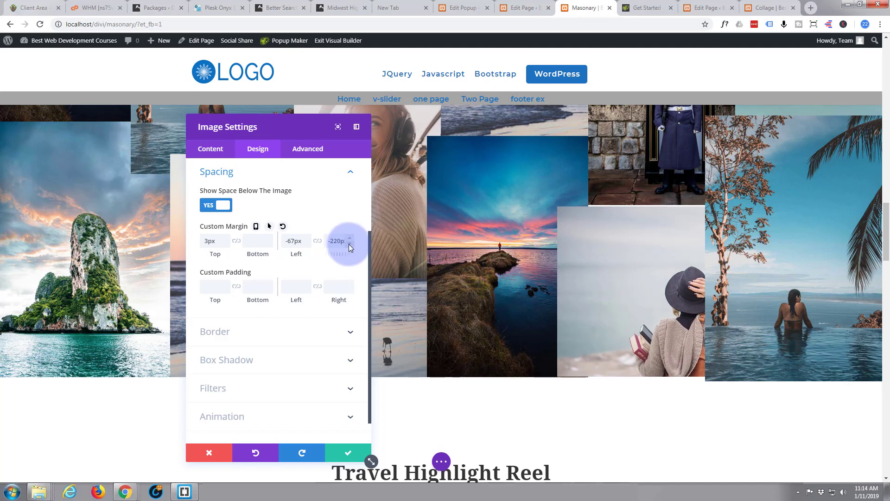
pyautogui.click(349, 244)
pyautogui.click(349, 244)
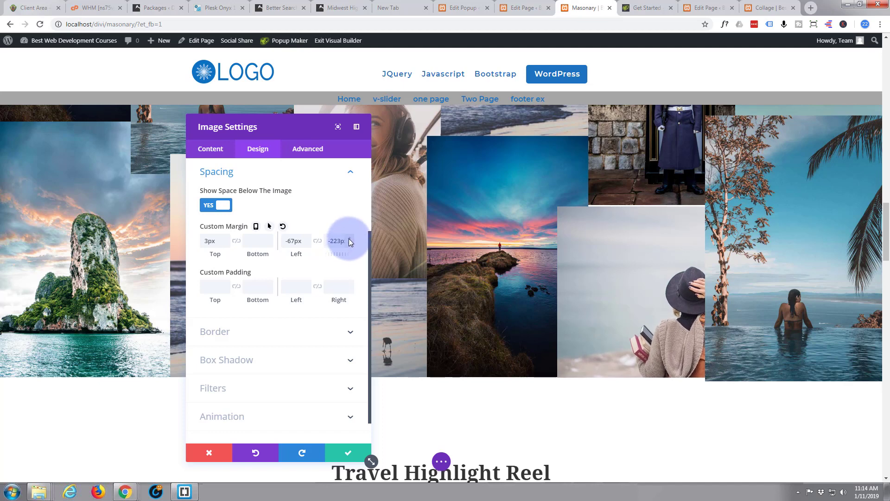
pyautogui.moveTo(214, 240); pyautogui.dragTo(187, 243)
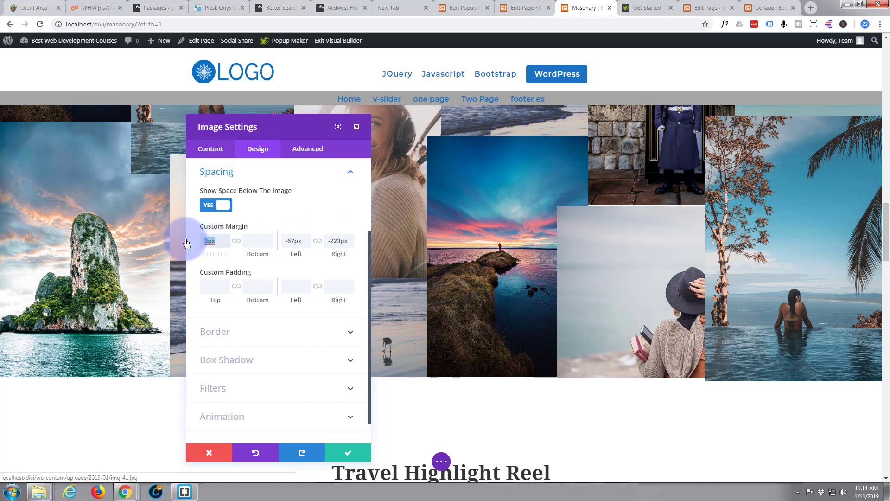
pyautogui.press('BackSpace')
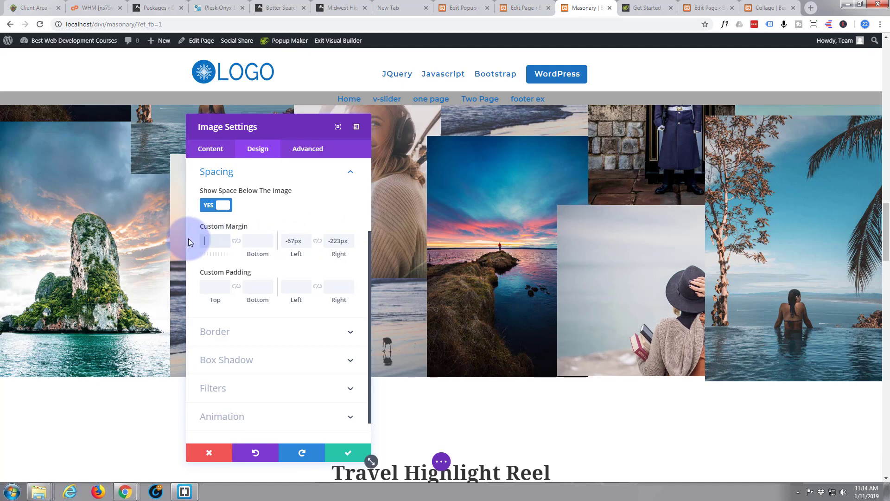
# Fine-tune the right custom margin of the hat woman's image to -227px and save its settings
pyautogui.click(349, 237)
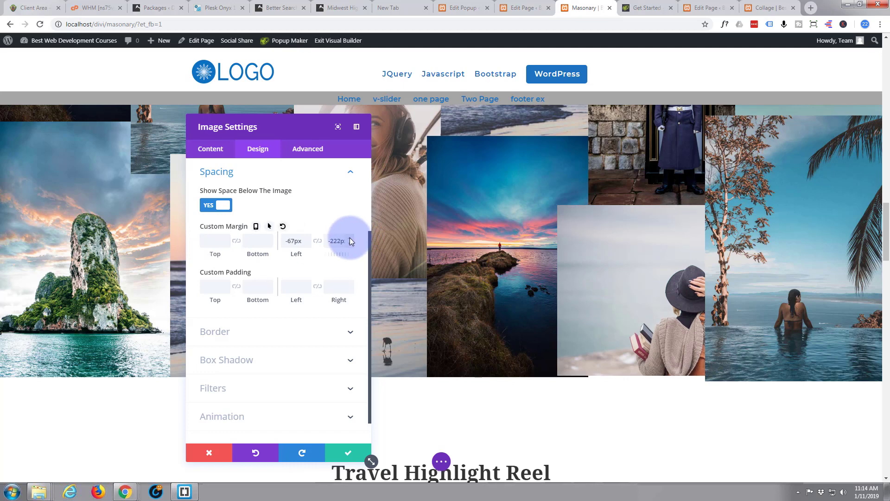
pyautogui.click(350, 243)
pyautogui.click(350, 244)
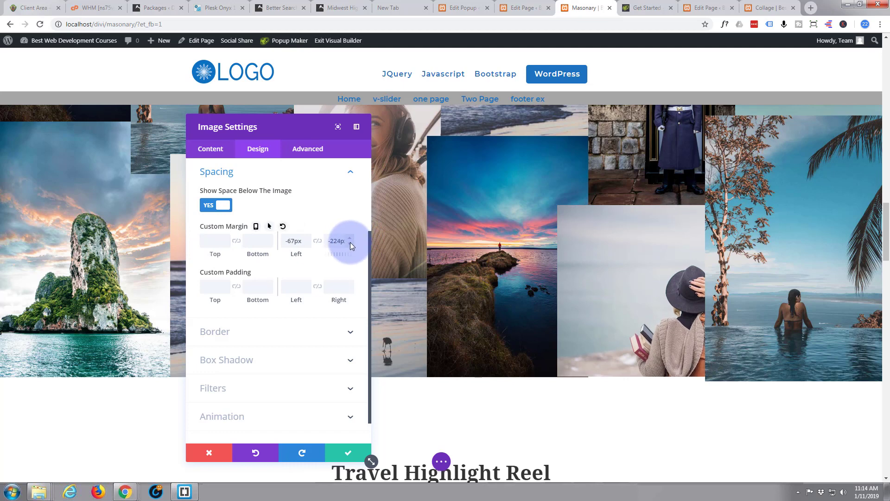
pyautogui.click(351, 242)
pyautogui.click(350, 242)
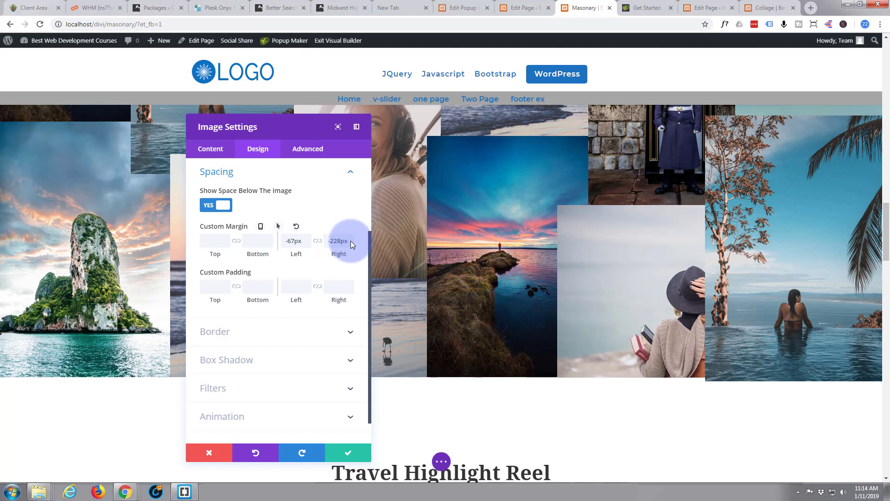
pyautogui.click(350, 238)
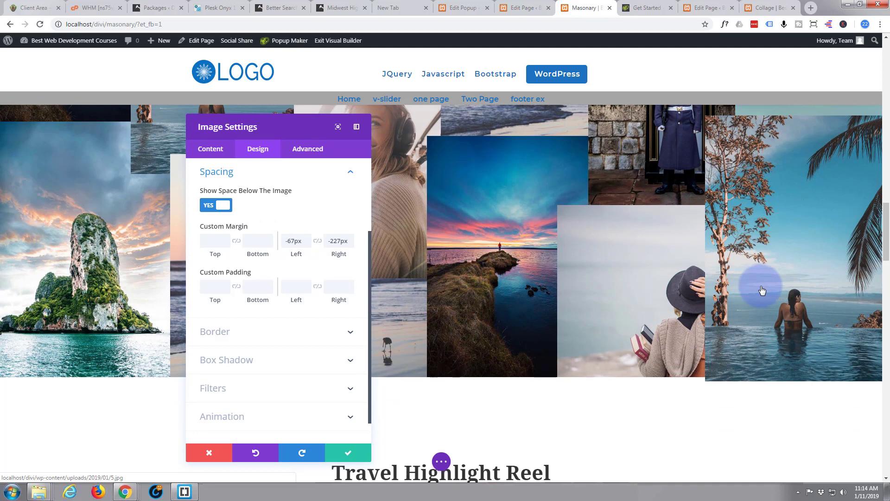
pyautogui.click(348, 457)
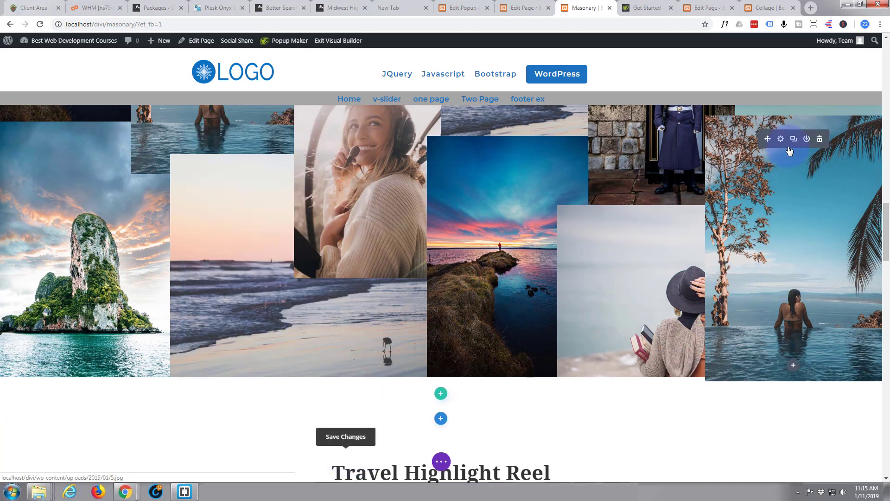
# Set the top custom margin of the lower palm tree and infinity pool image to -82px and save its settings
pyautogui.click(780, 139)
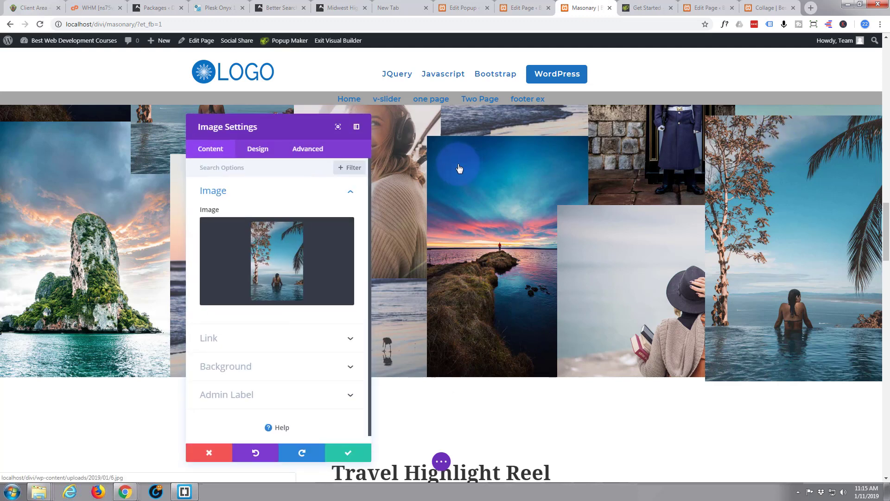
pyautogui.click(257, 149)
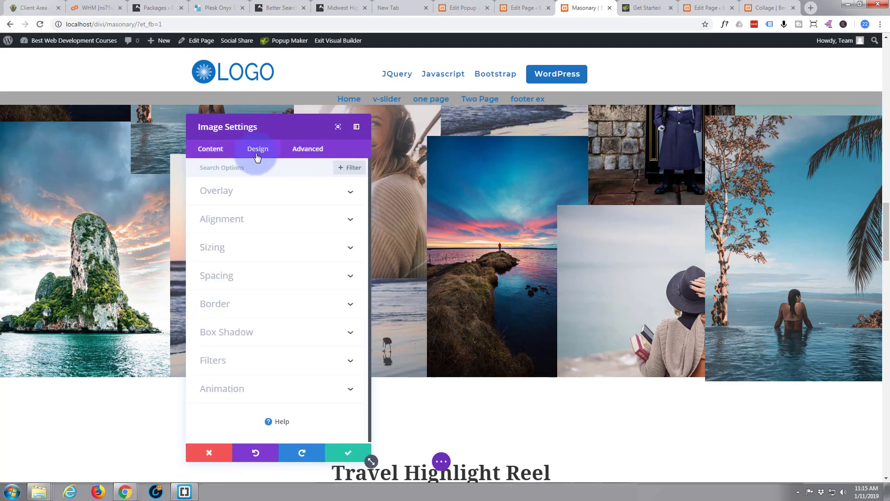
pyautogui.click(256, 276)
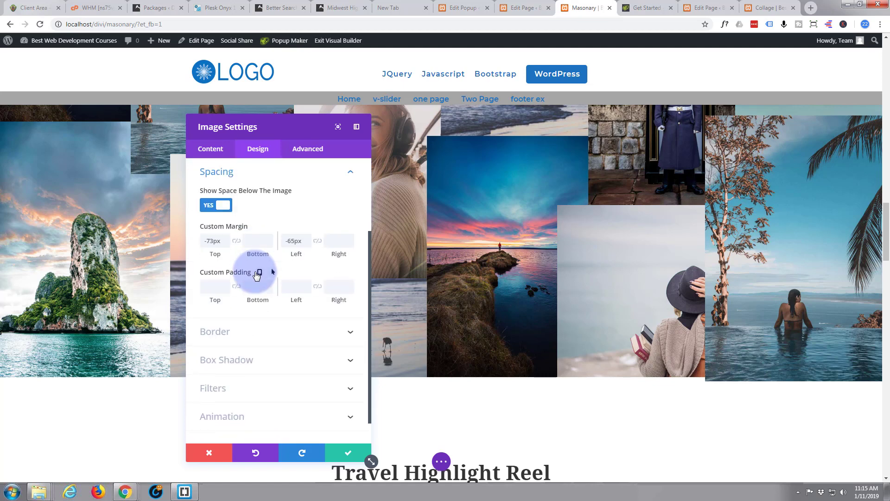
pyautogui.click(226, 244)
pyautogui.click(226, 244)
pyautogui.click(227, 244)
pyautogui.click(226, 244)
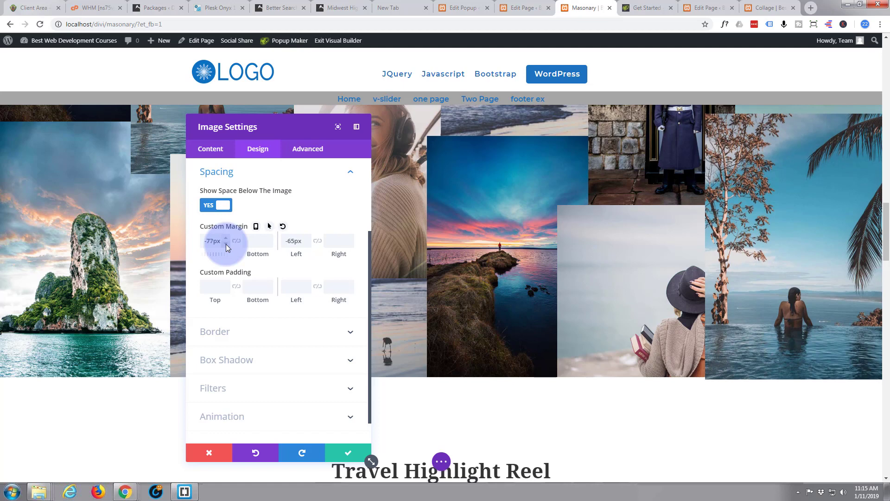
pyautogui.click(227, 243)
pyautogui.click(226, 244)
pyautogui.click(227, 244)
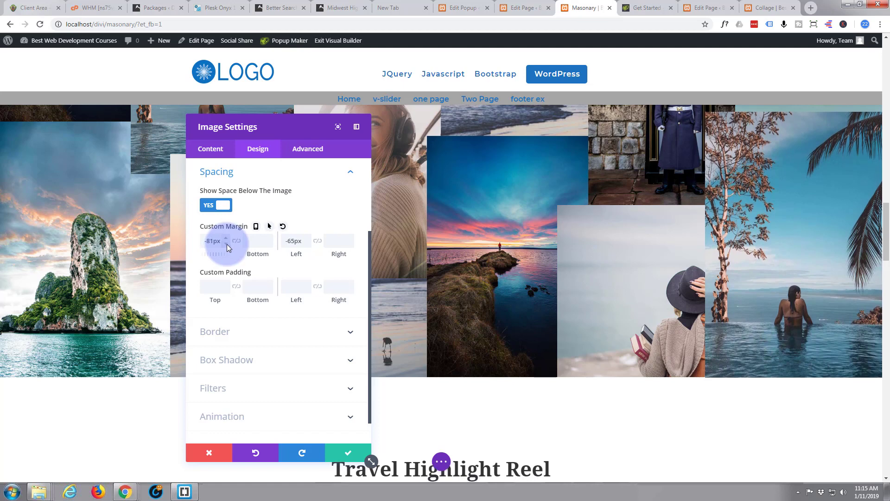
pyautogui.click(227, 244)
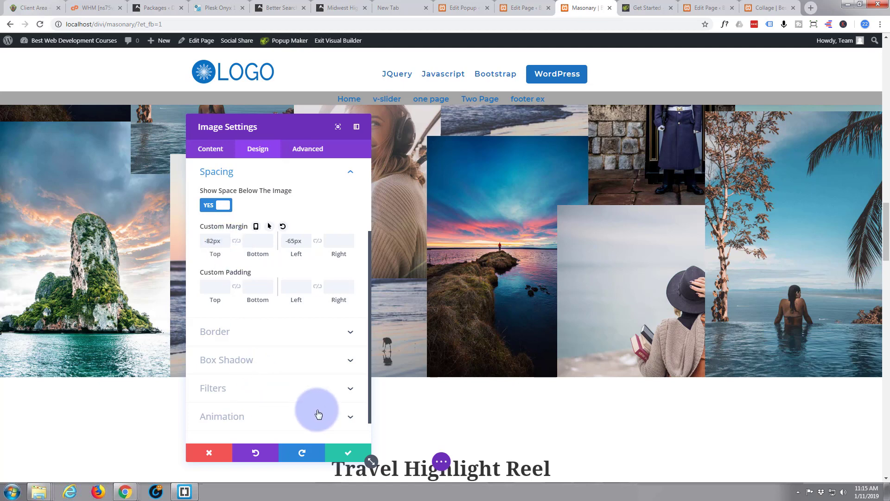
pyautogui.click(346, 456)
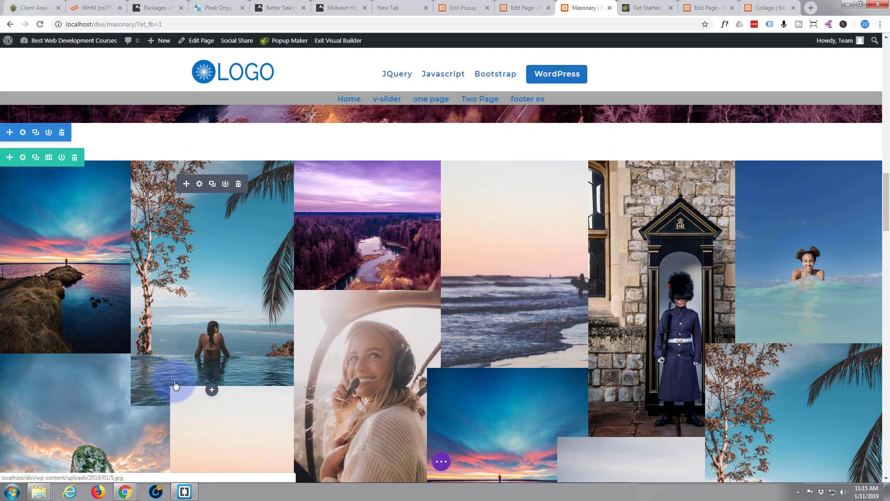
# Remove the top padding of the collage's section and row so the photos meet the forest river banner above
pyautogui.scroll(3, 175, 384)
pyautogui.scroll(-1, 174, 383)
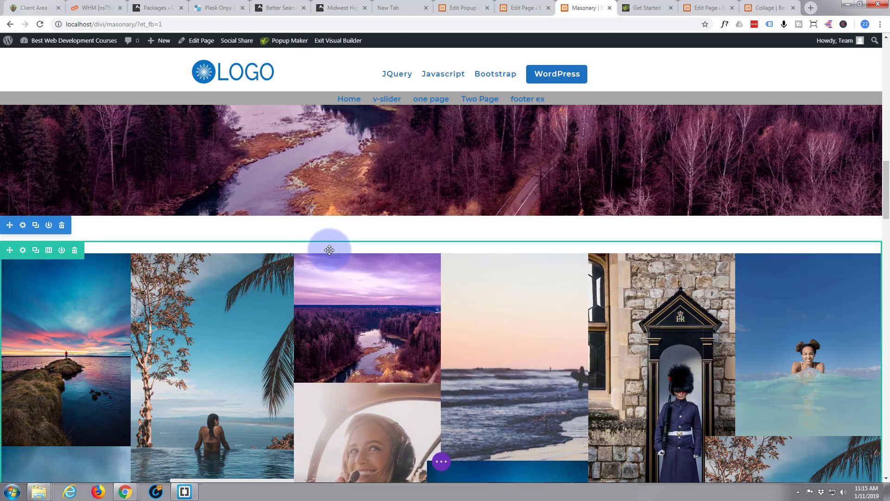
pyautogui.moveTo(329, 235); pyautogui.dragTo(342, 179)
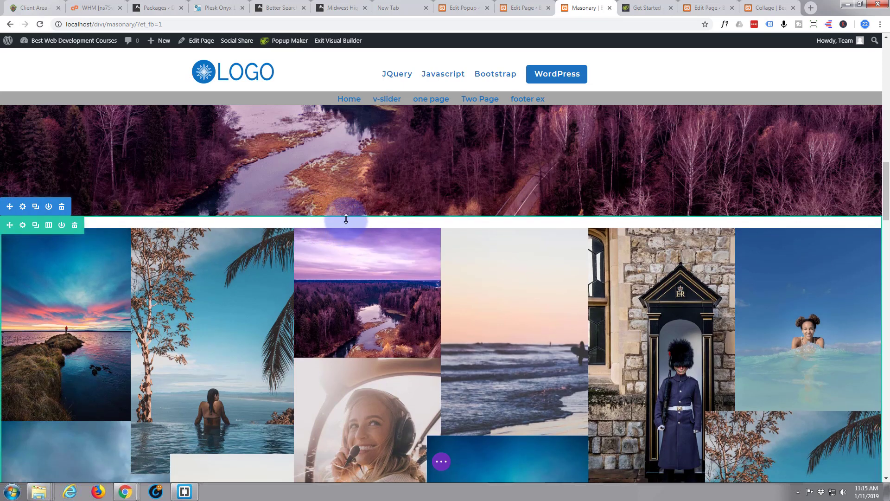
pyautogui.moveTo(346, 213); pyautogui.dragTo(347, 199)
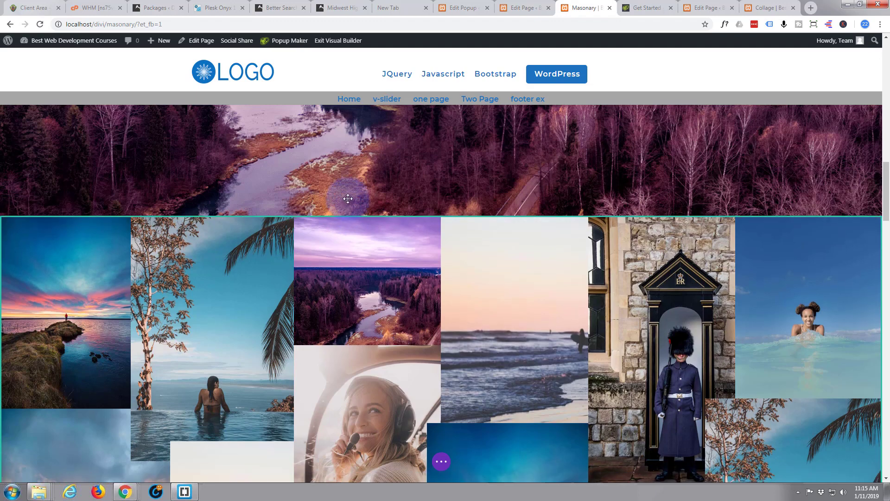
# Remove the bottom padding beneath the collage and reduce the top padding of the Travel Highlight Reel section
pyautogui.scroll(-4, 348, 297)
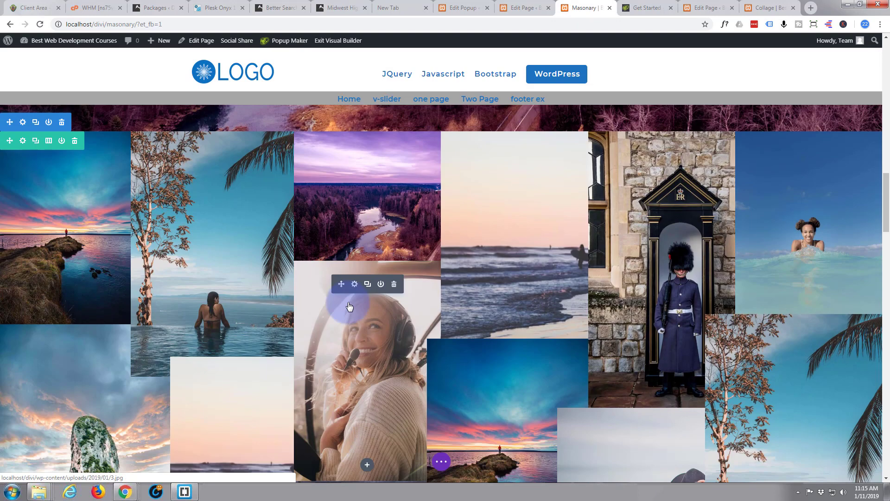
pyautogui.scroll(-6, 349, 306)
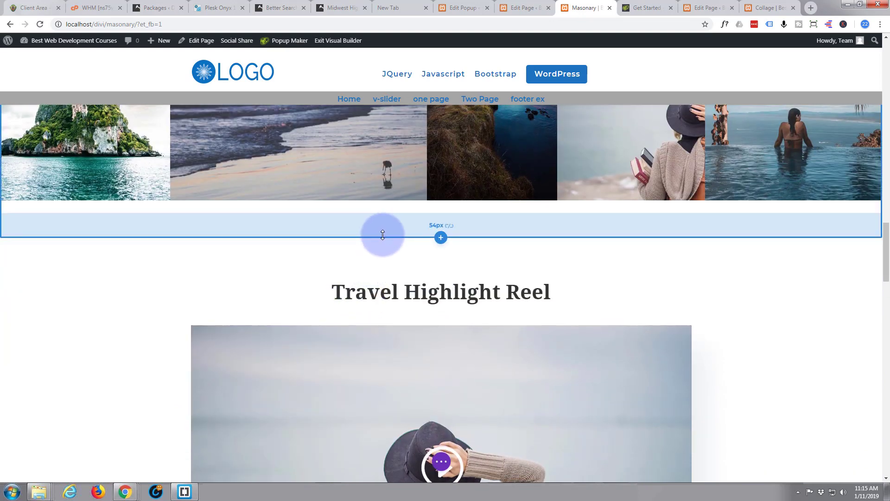
pyautogui.moveTo(382, 235); pyautogui.dragTo(376, 198)
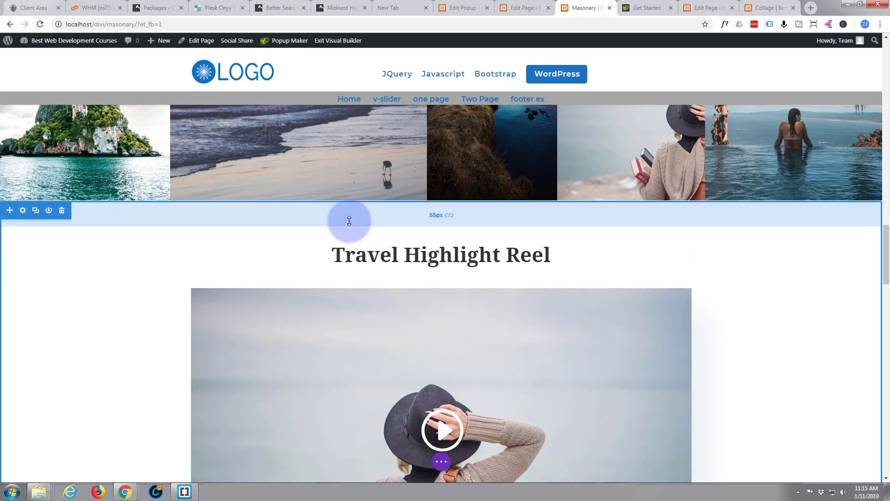
pyautogui.moveTo(350, 218); pyautogui.dragTo(350, 200)
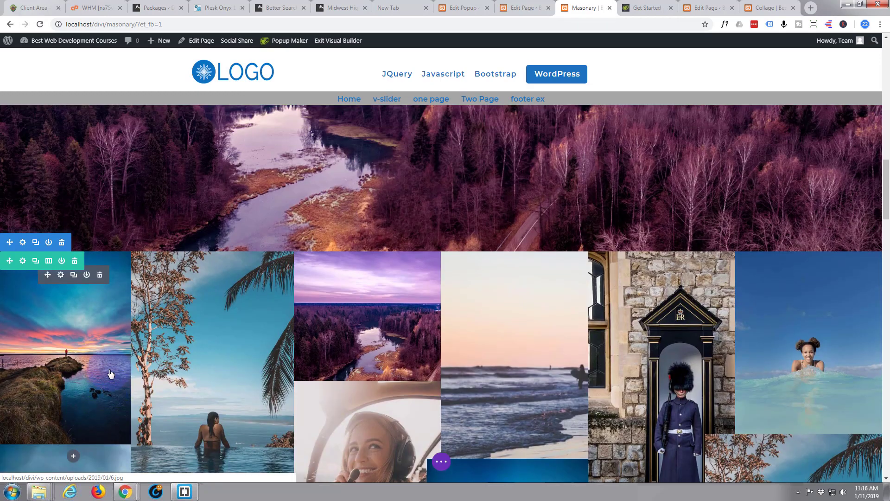
# Save the page with the finished desktop collage layout
pyautogui.scroll(-5, 111, 374)
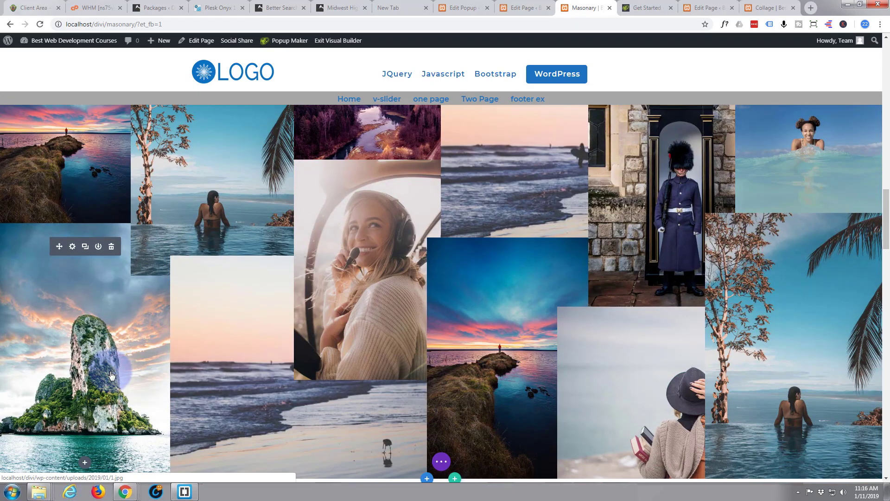
pyautogui.click(441, 462)
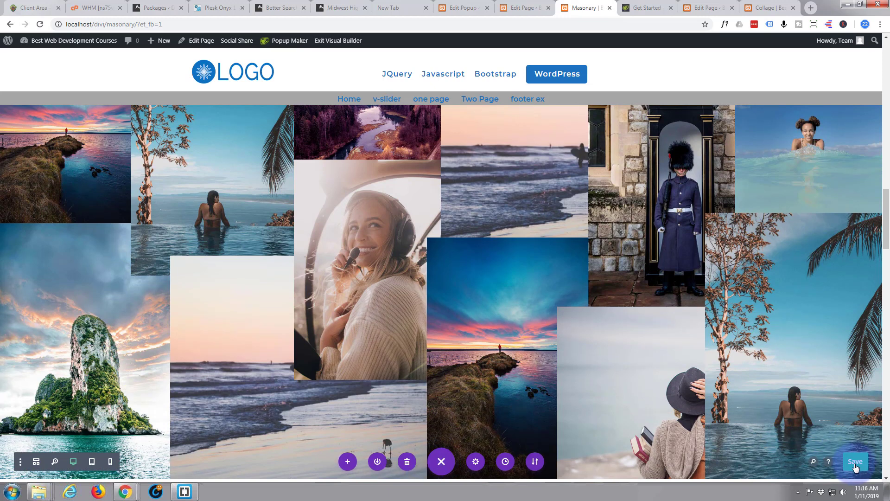
pyautogui.click(856, 462)
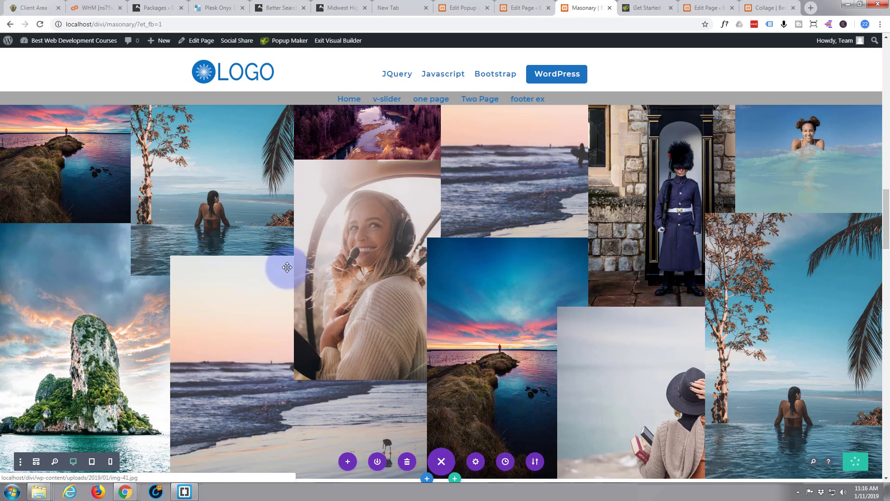
# Switch to the tablet preview and examine the whole collage for gaps and uneven image edges
pyautogui.click(91, 462)
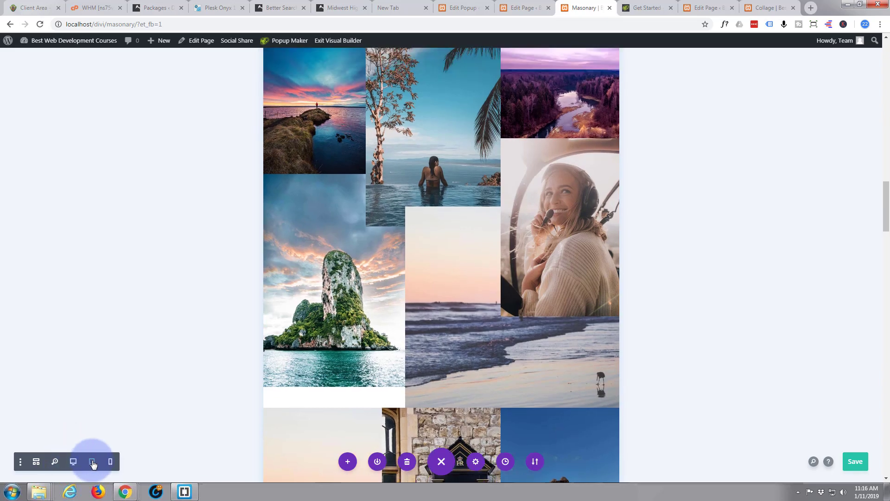
pyautogui.scroll(5, 397, 278)
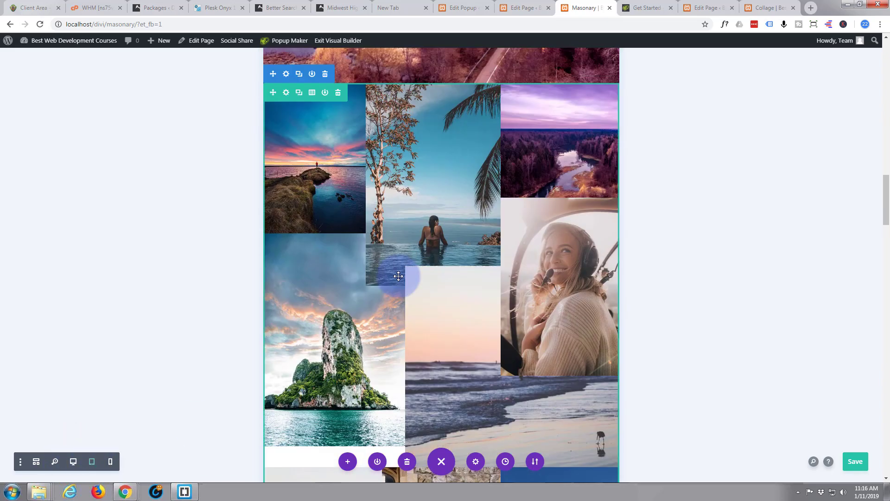
pyautogui.scroll(-9, 399, 275)
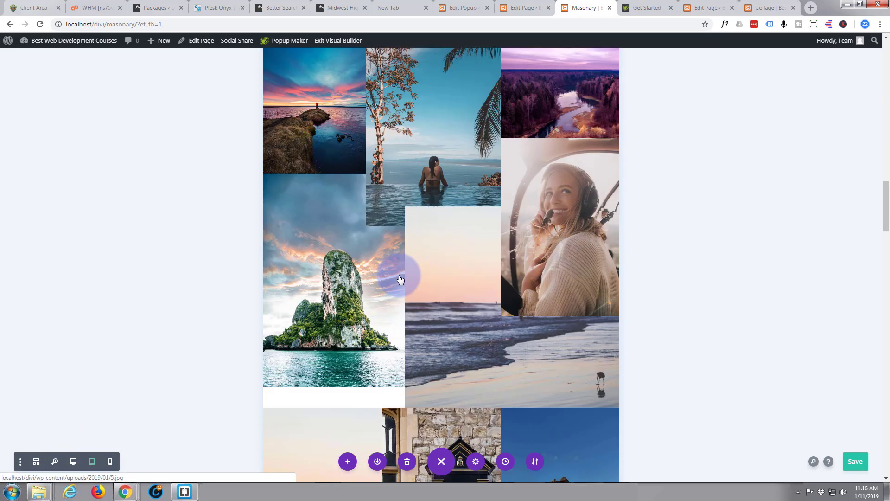
pyautogui.scroll(-3, 398, 275)
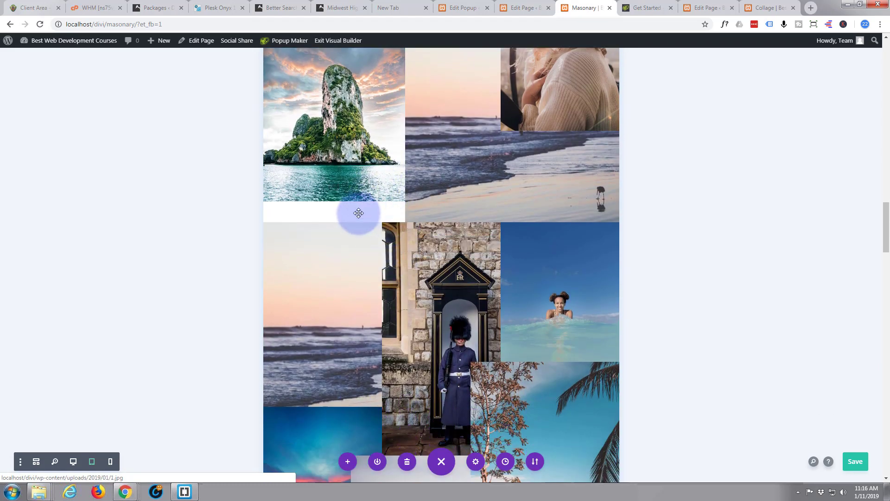
pyautogui.scroll(-1, 350, 258)
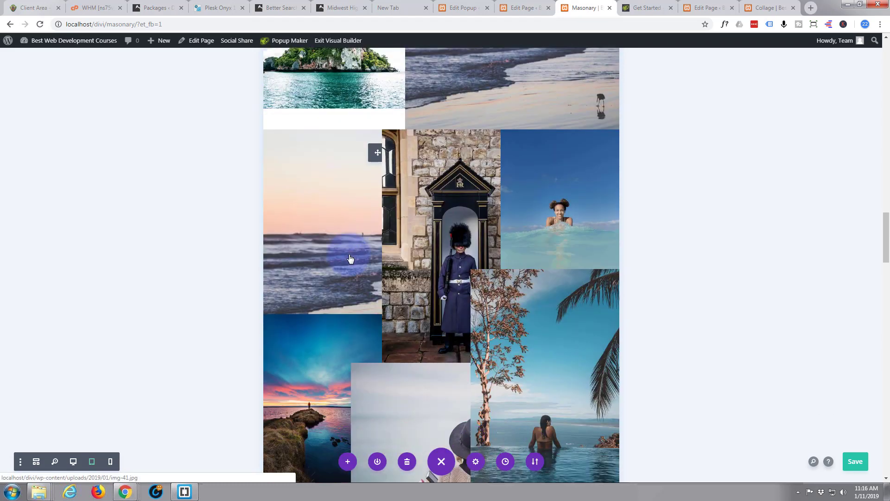
pyautogui.scroll(-3, 350, 258)
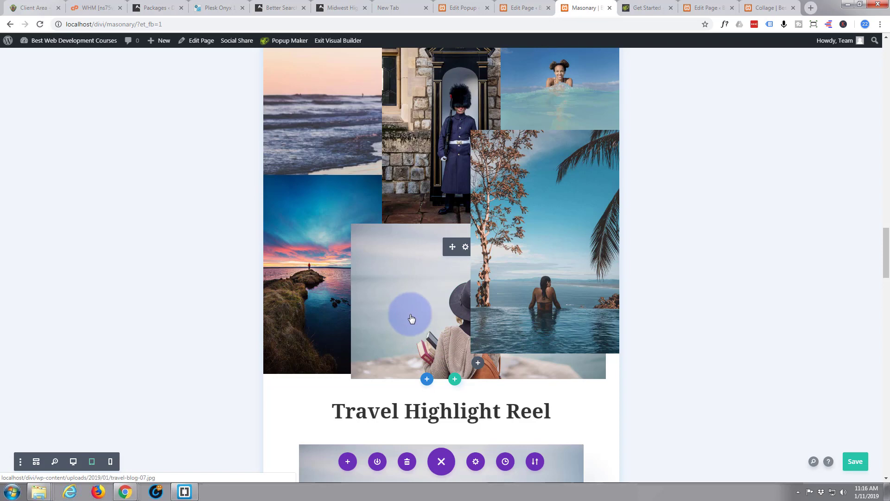
pyautogui.click(92, 461)
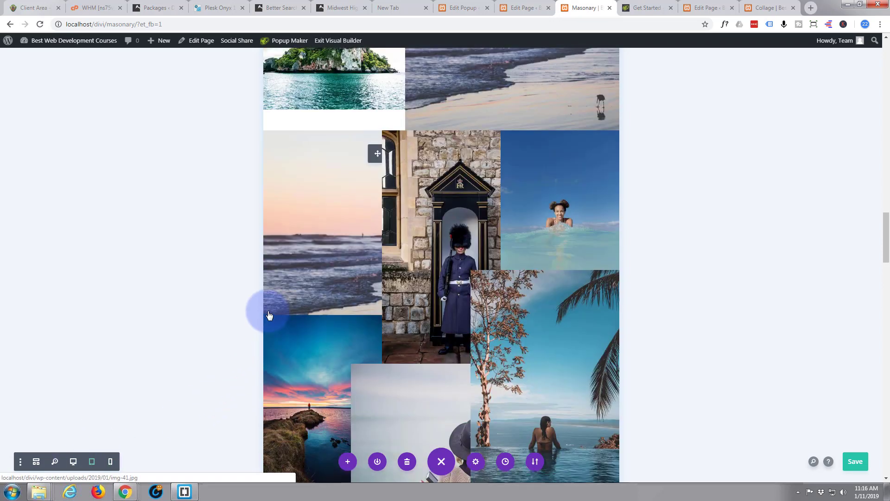
pyautogui.scroll(2, 269, 315)
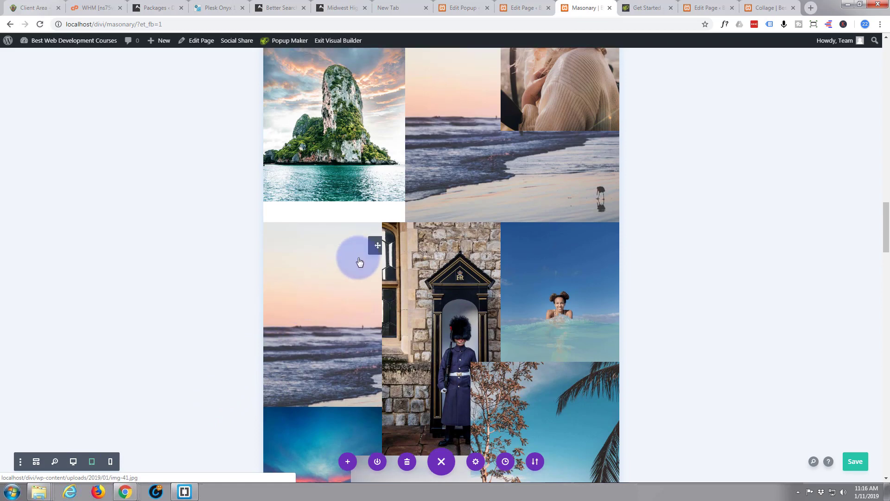
pyautogui.scroll(4, 326, 298)
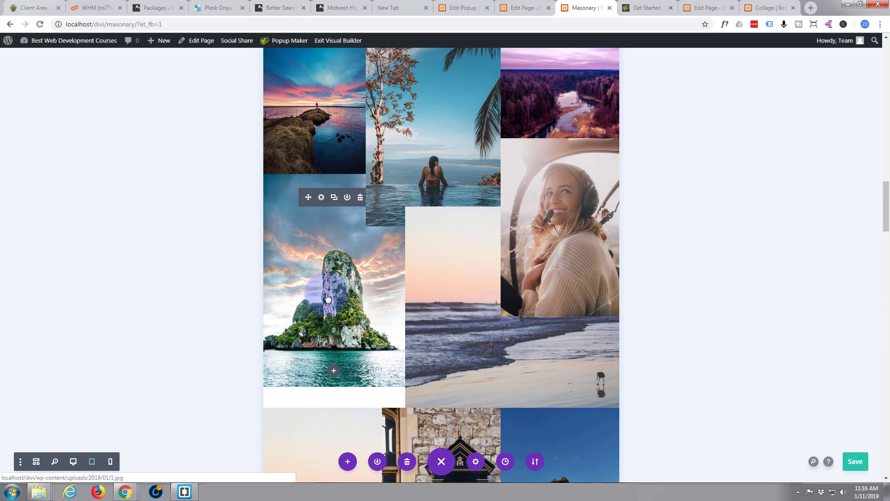
# Open the rock island image's spacing settings and enable device-specific custom margins for tablet
pyautogui.click(321, 198)
pyautogui.click(321, 198)
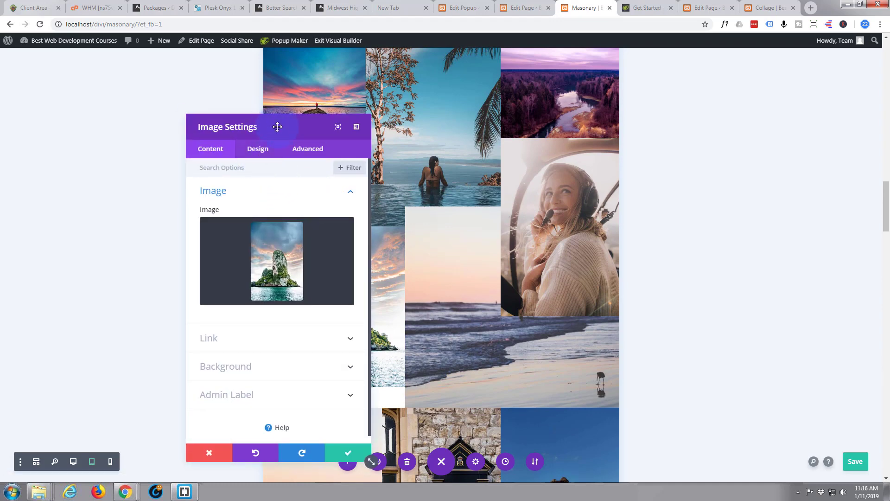
pyautogui.moveTo(277, 127); pyautogui.dragTo(135, 107)
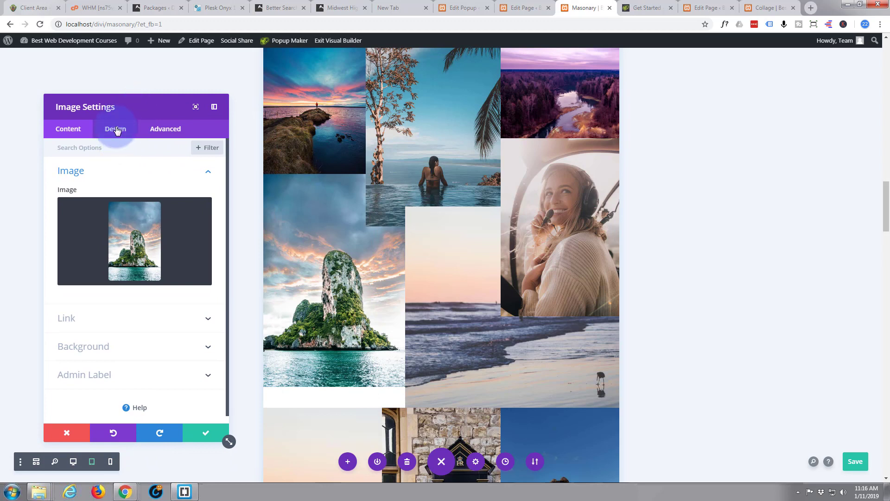
pyautogui.click(117, 130)
pyautogui.click(130, 261)
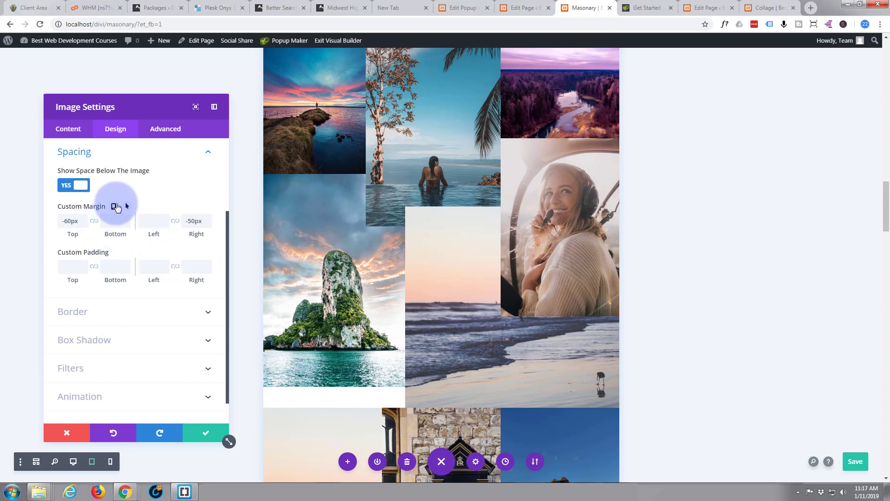
pyautogui.click(114, 207)
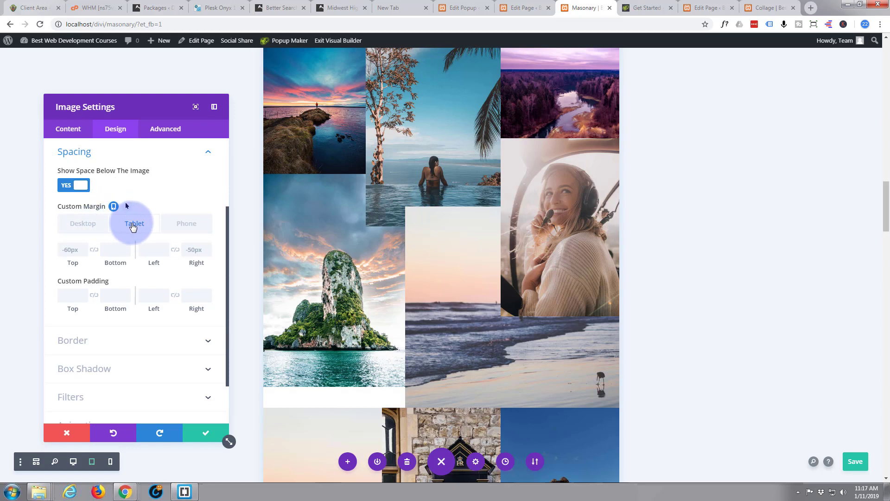
# Set the rock island image's tablet right margin to -80px and save the image settings
pyautogui.click(202, 250)
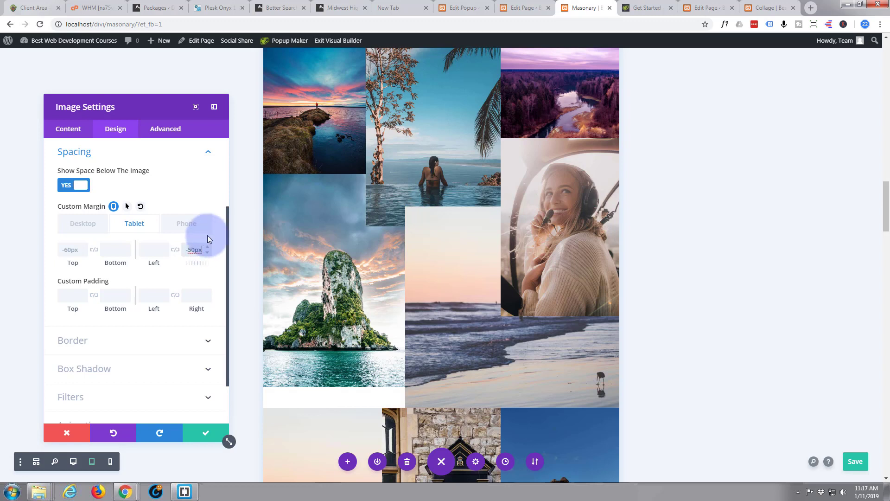
pyautogui.click(207, 252)
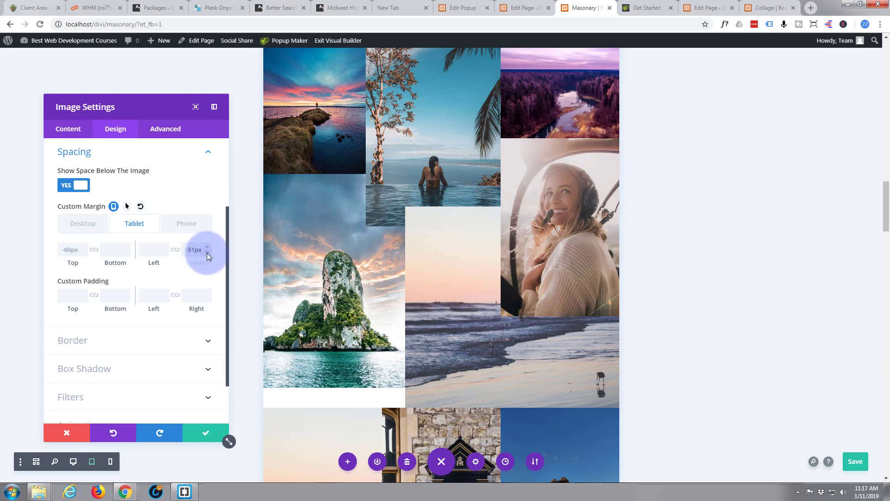
pyautogui.click(207, 253)
pyautogui.click(207, 252)
pyautogui.click(207, 252)
pyautogui.moveTo(206, 252); pyautogui.dragTo(207, 253)
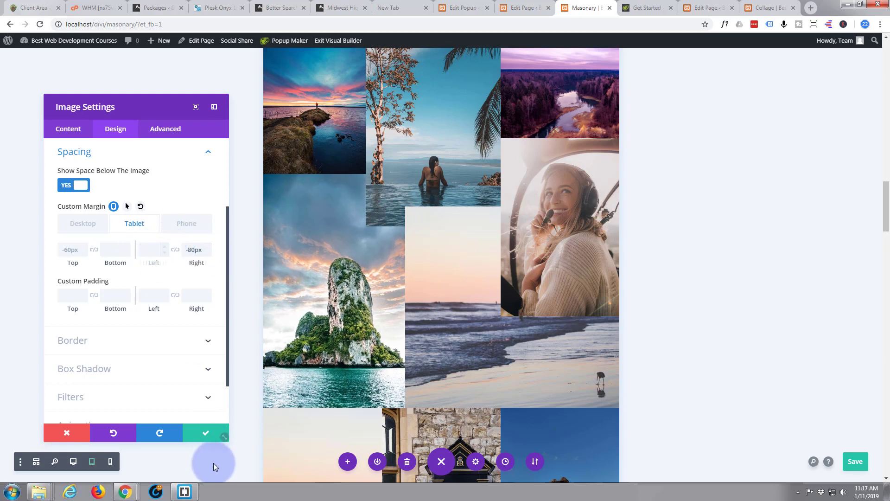
pyautogui.click(204, 432)
pyautogui.scroll(-10, 375, 316)
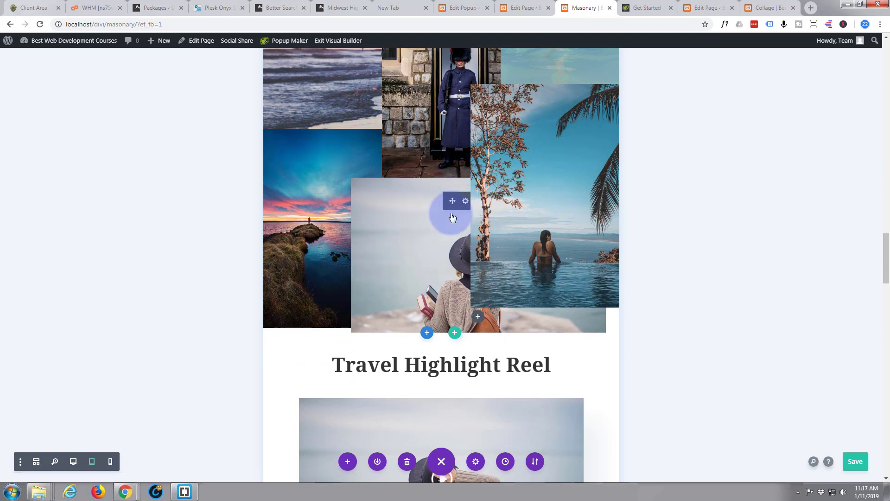
pyautogui.click(465, 202)
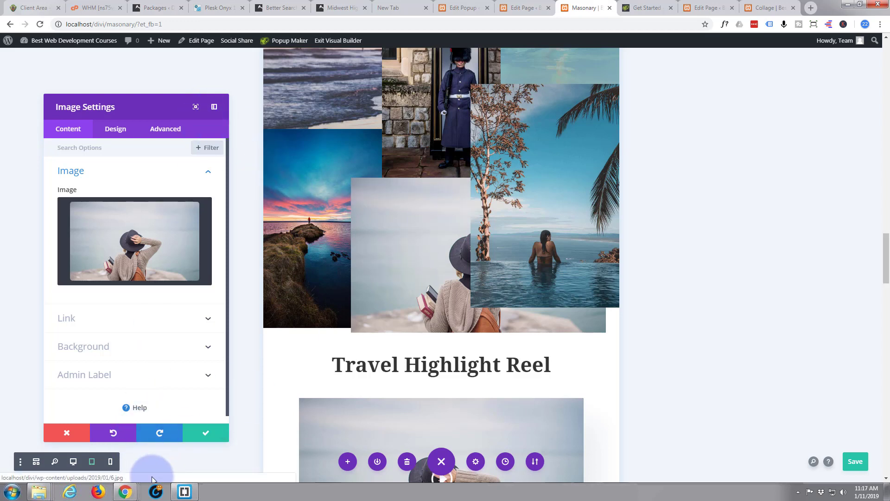
pyautogui.click(67, 433)
pyautogui.click(36, 462)
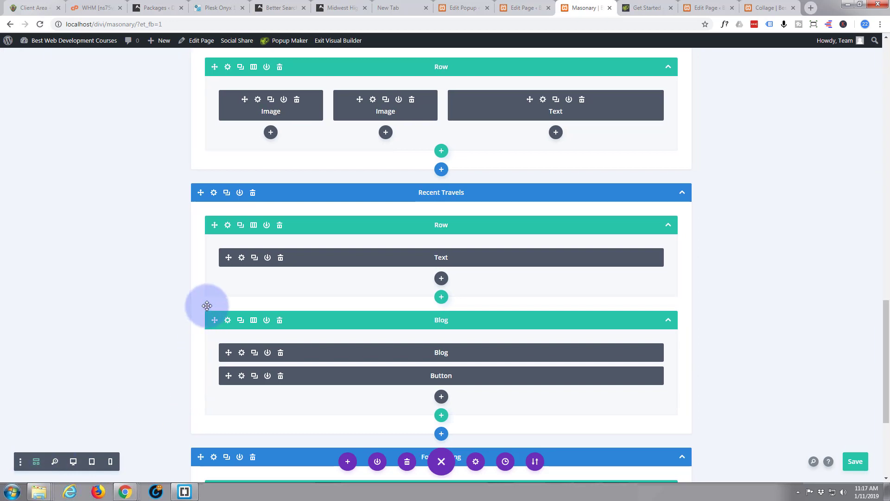
pyautogui.scroll(3, 209, 314)
pyautogui.scroll(-7, 208, 318)
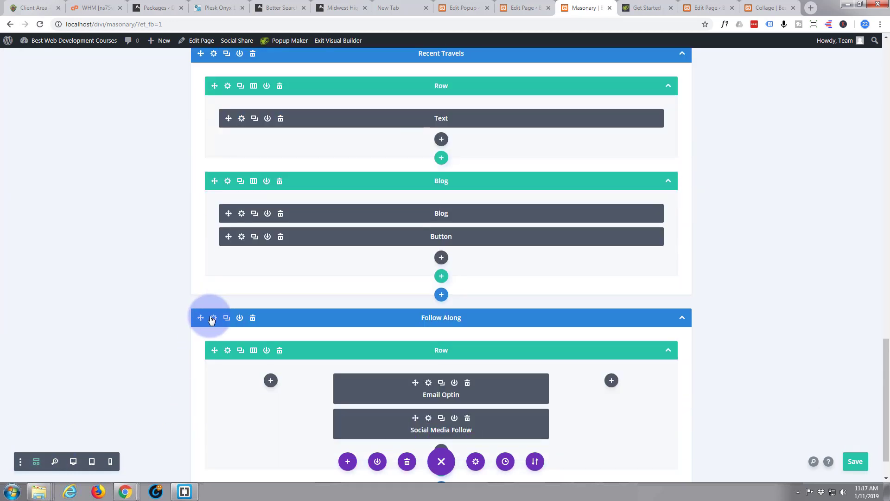
pyautogui.scroll(11, 209, 315)
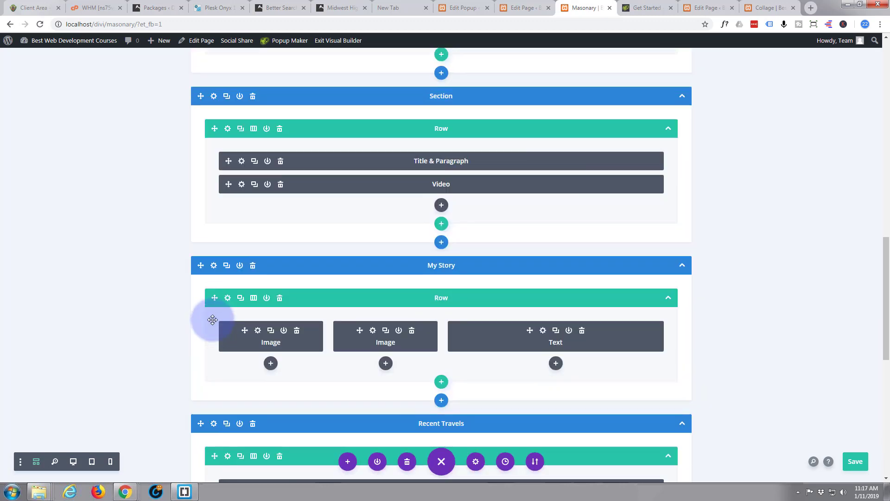
pyautogui.scroll(4, 212, 320)
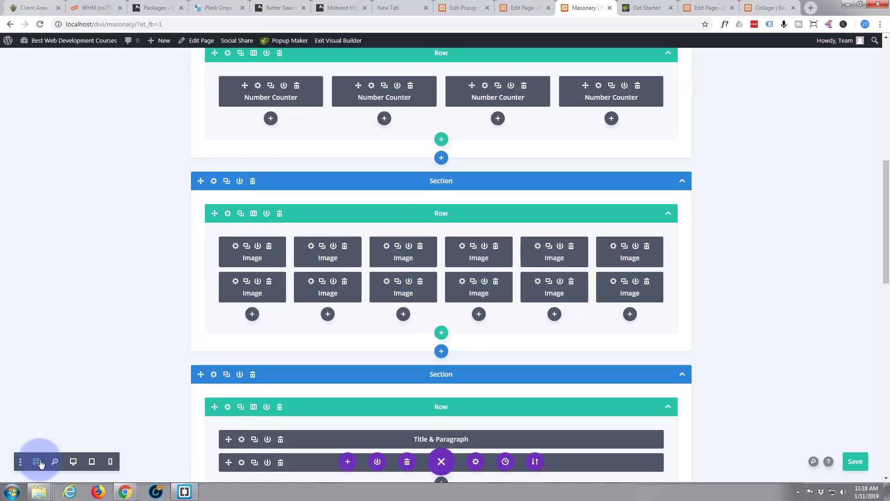
pyautogui.click(93, 461)
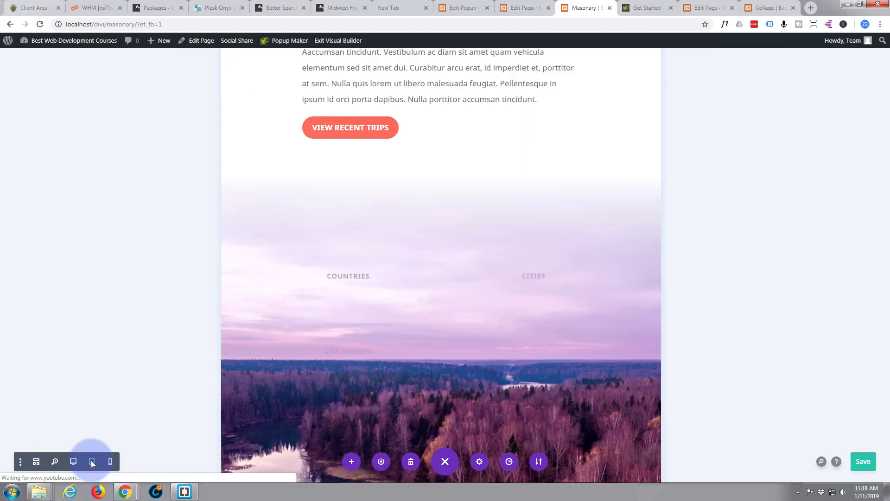
# Open the spacing settings of the image of the woman in a hat and enable device-specific custom margins for tablet
pyautogui.scroll(-12, 318, 290)
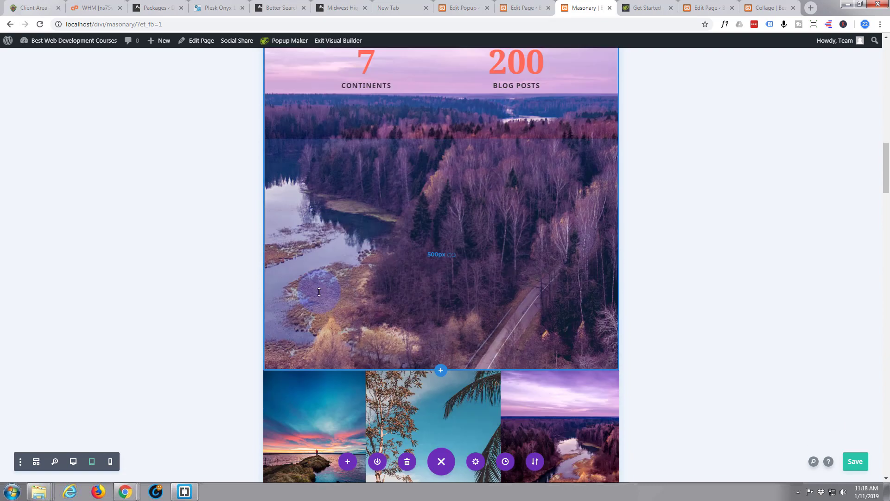
pyautogui.scroll(-10, 320, 296)
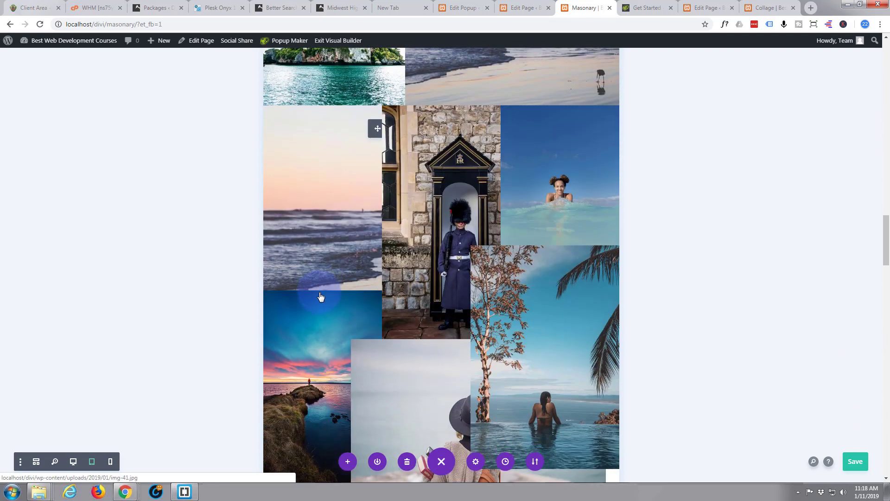
pyautogui.scroll(3, 307, 296)
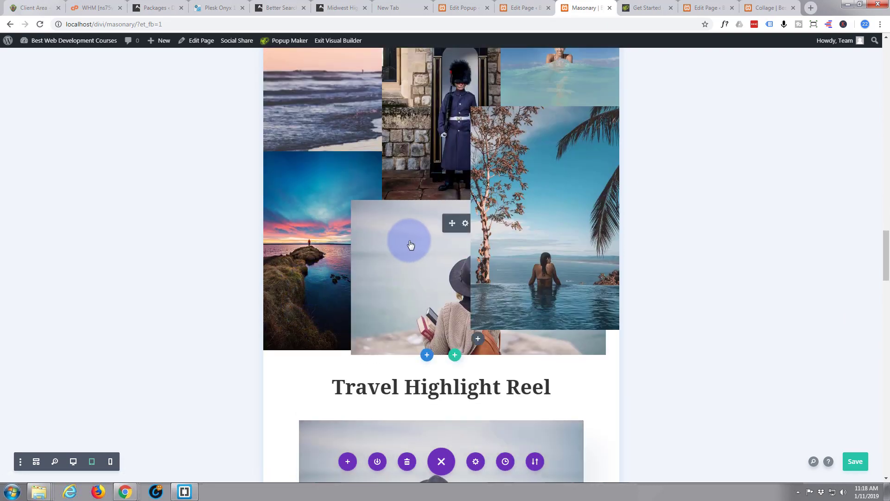
pyautogui.click(464, 224)
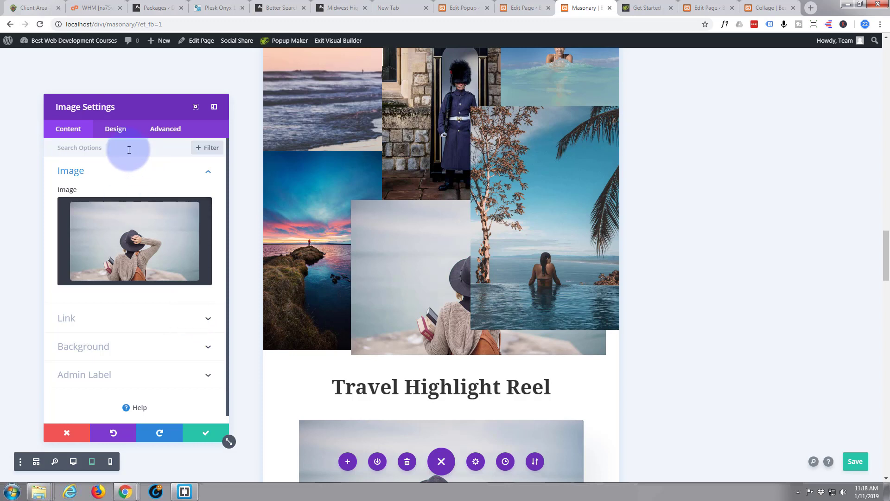
pyautogui.click(116, 132)
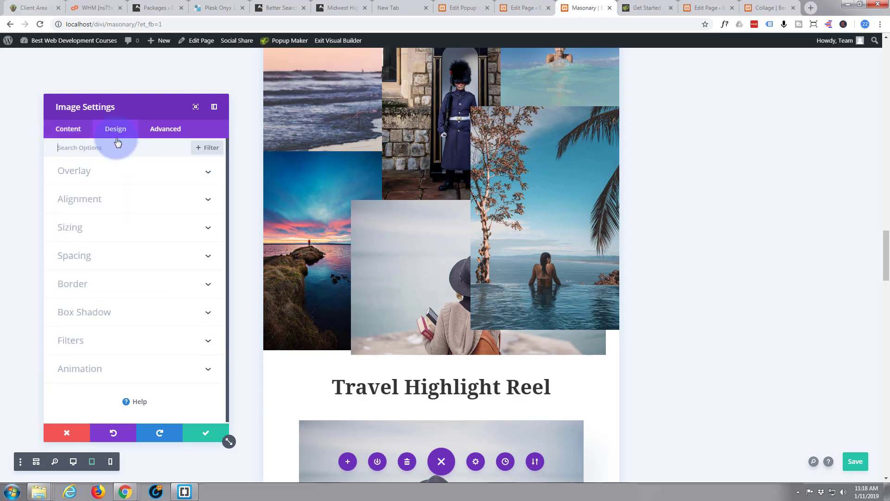
pyautogui.click(113, 256)
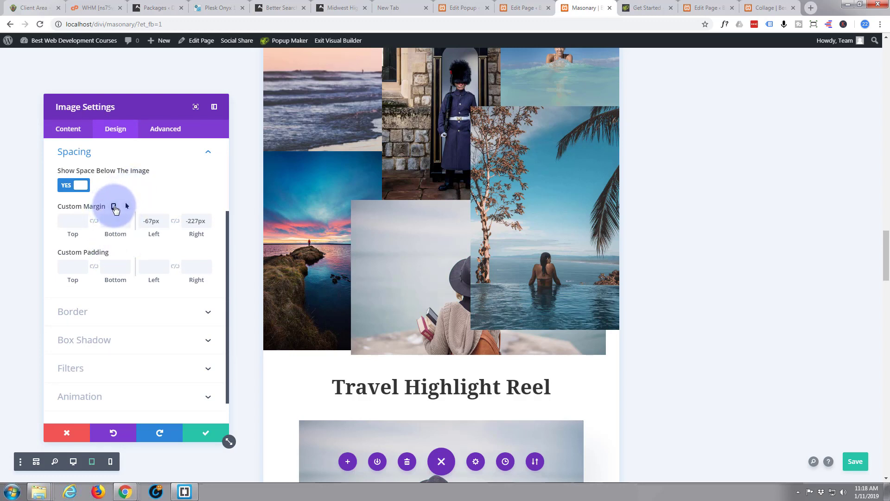
pyautogui.click(114, 206)
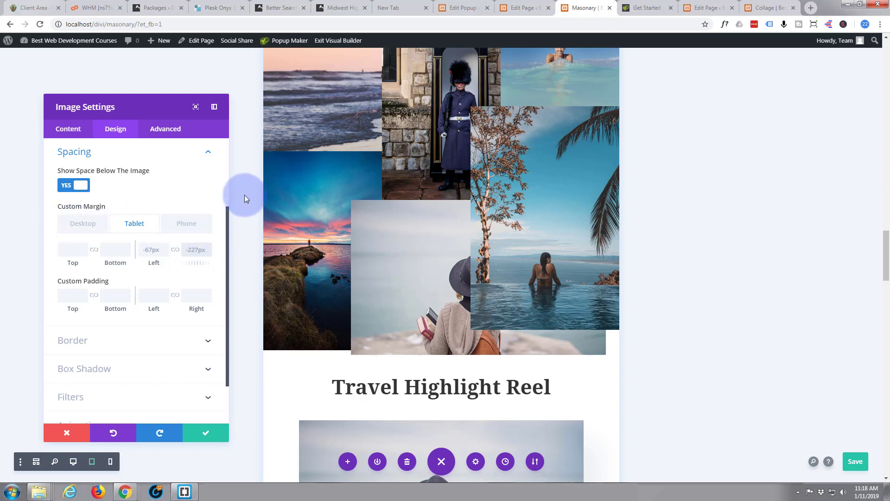
# Set the tablet right margin of the woman-in-hat image to -257px so it reaches the collage's outer edge
pyautogui.write('-250px')
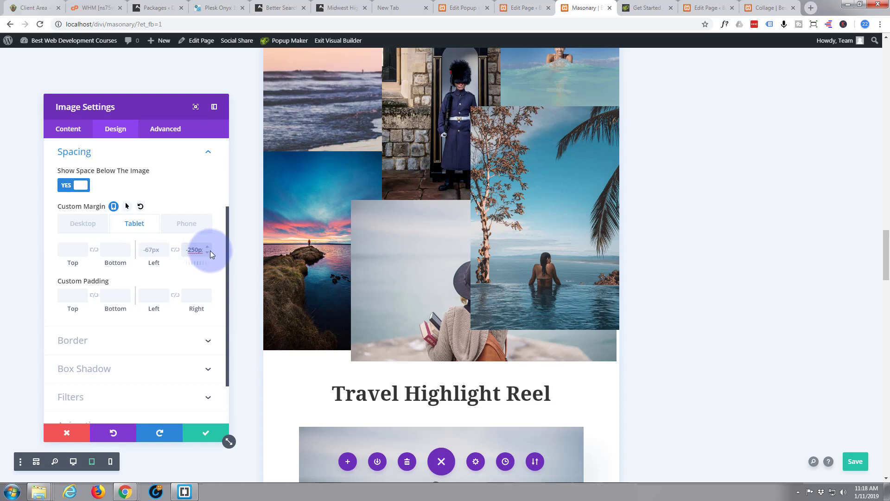
pyautogui.press('Up')
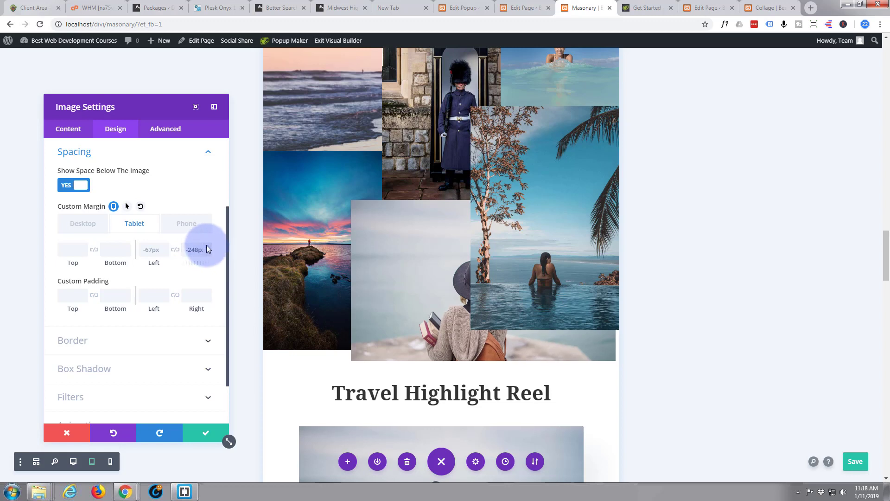
pyautogui.press('Up')
pyautogui.press('Up')
pyautogui.press('Up')
pyautogui.press('Up')
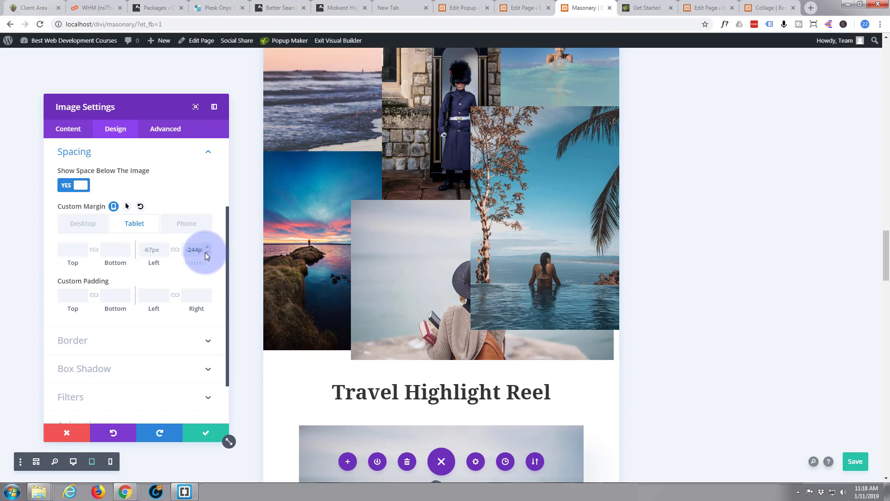
pyautogui.press('Down')
pyautogui.press('Down')
pyautogui.press('Down')
pyautogui.press('Down')
pyautogui.press('Down')
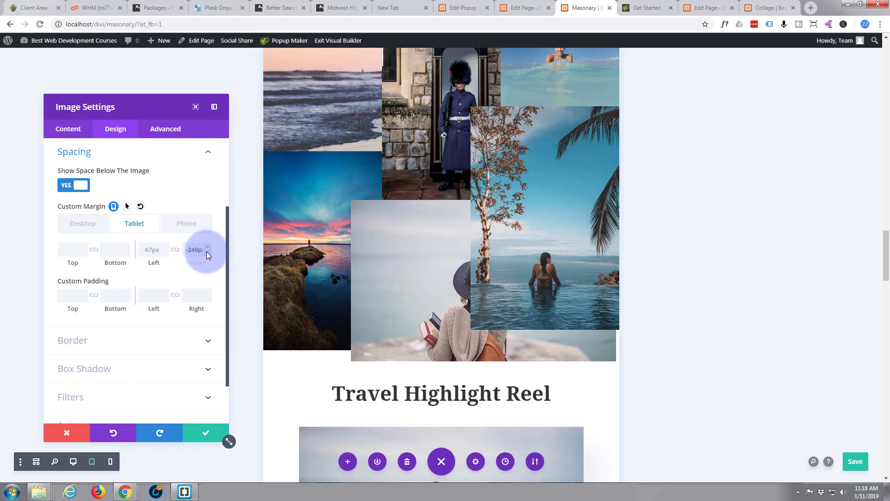
pyautogui.press('Down')
pyautogui.press('Down')
pyautogui.press('Down')
pyautogui.press('Down')
pyautogui.press('Down')
pyautogui.press('Down')
pyautogui.press('Down')
pyautogui.press('Down')
pyautogui.press('Down')
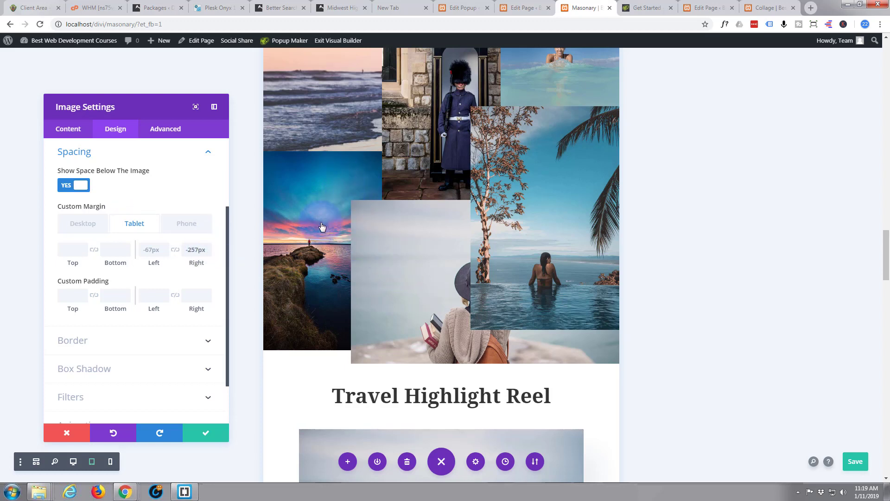
# Set the tablet top margin of the woman-in-hat image to -29px and save the image settings
pyautogui.click(66, 250)
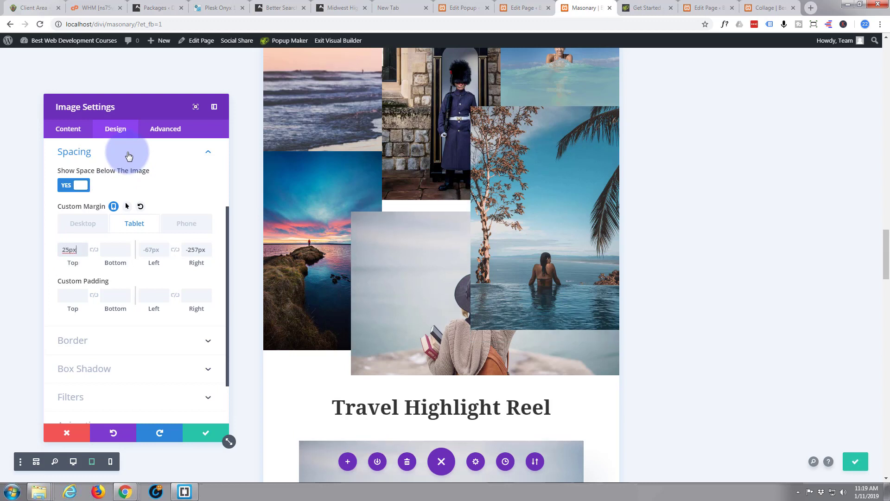
pyautogui.click(62, 249)
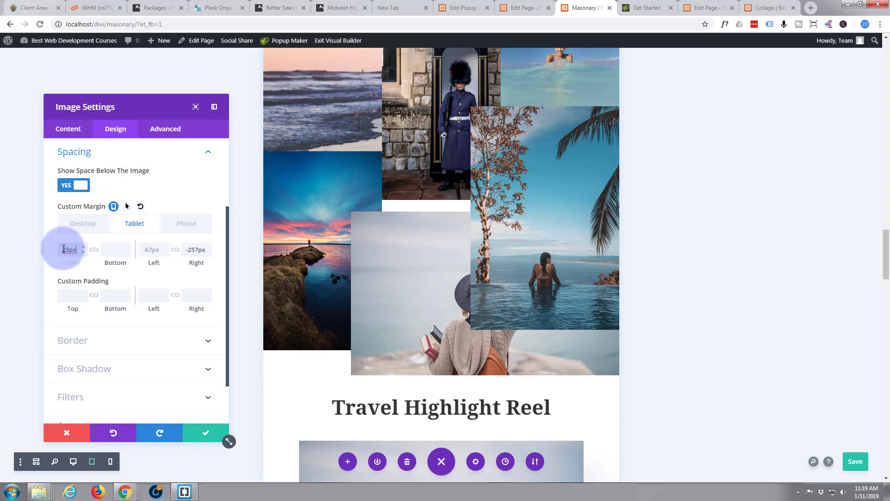
pyautogui.click(118, 209)
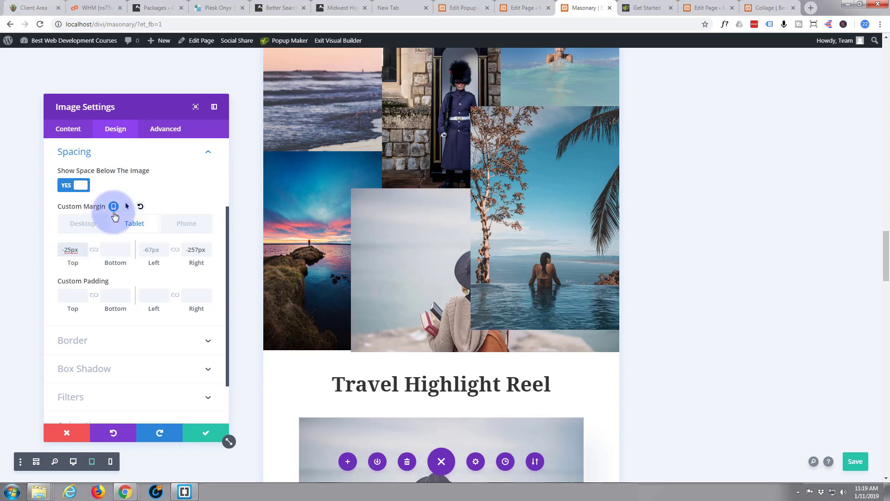
pyautogui.click(85, 246)
pyautogui.click(84, 247)
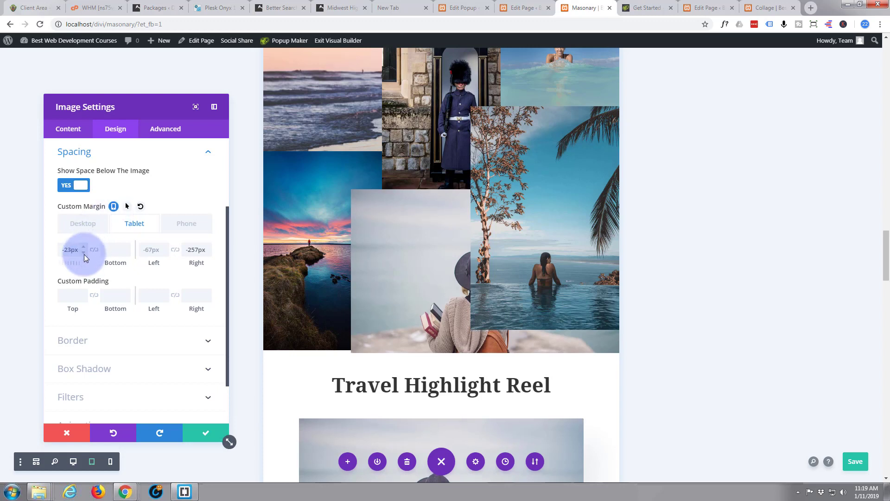
pyautogui.click(85, 252)
pyautogui.click(83, 252)
pyautogui.click(84, 252)
pyautogui.click(83, 252)
pyautogui.click(83, 252)
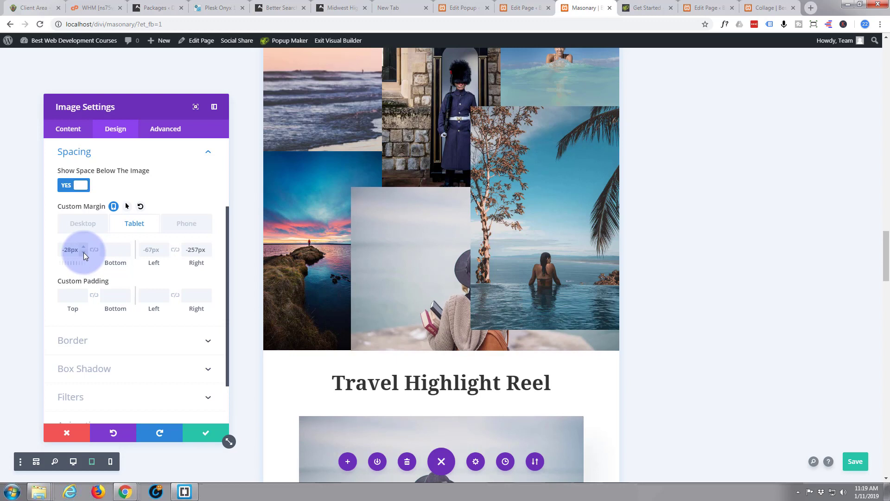
pyautogui.click(84, 252)
pyautogui.click(84, 252)
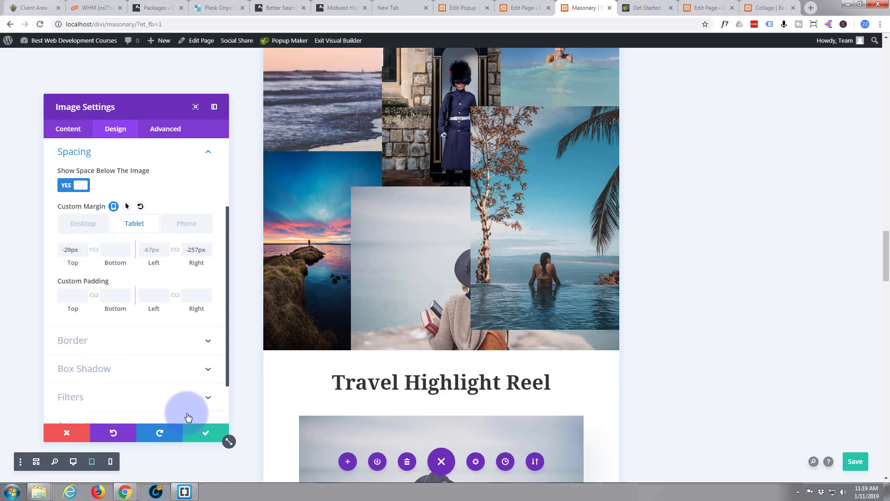
pyautogui.scroll(10, 611, 257)
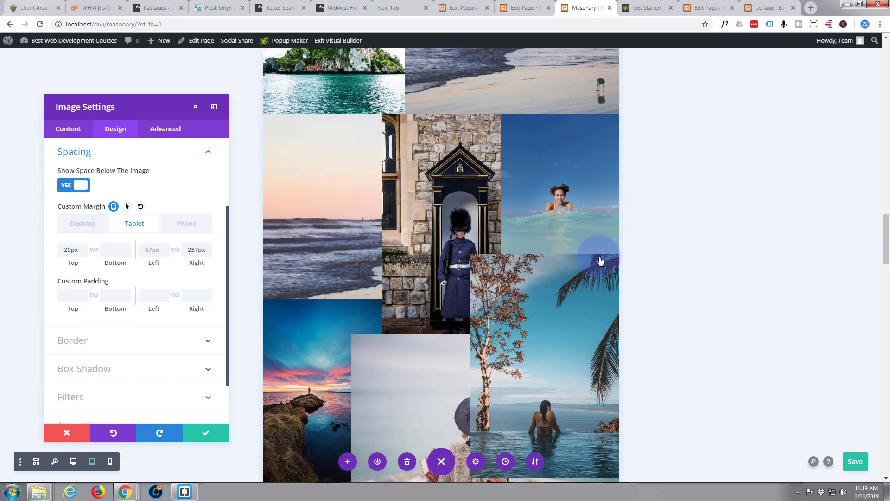
pyautogui.scroll(-4, 599, 260)
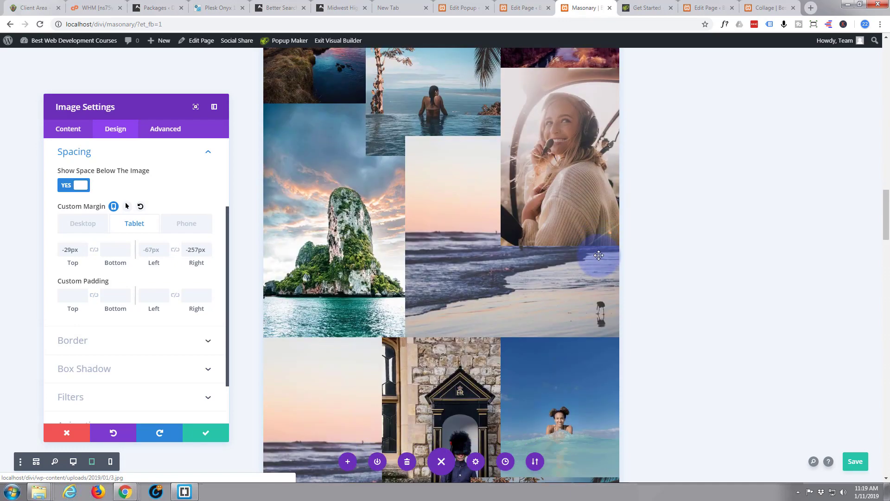
pyautogui.click(204, 439)
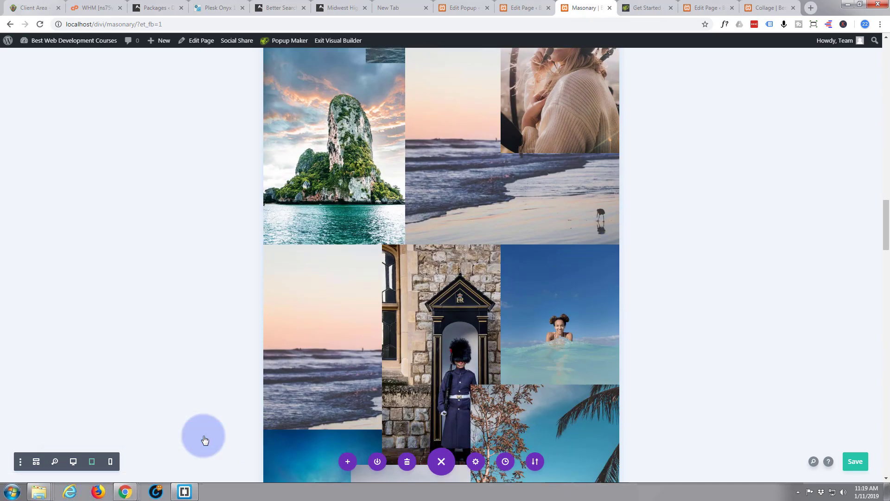
# Check the lower part of the collage in tablet view and examine how its images stack in phone view
pyautogui.scroll(-6, 342, 334)
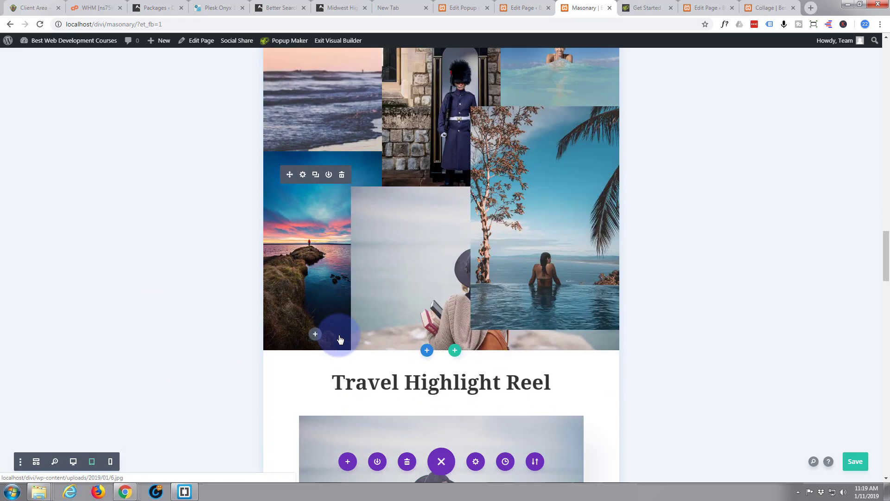
pyautogui.scroll(-2, 340, 339)
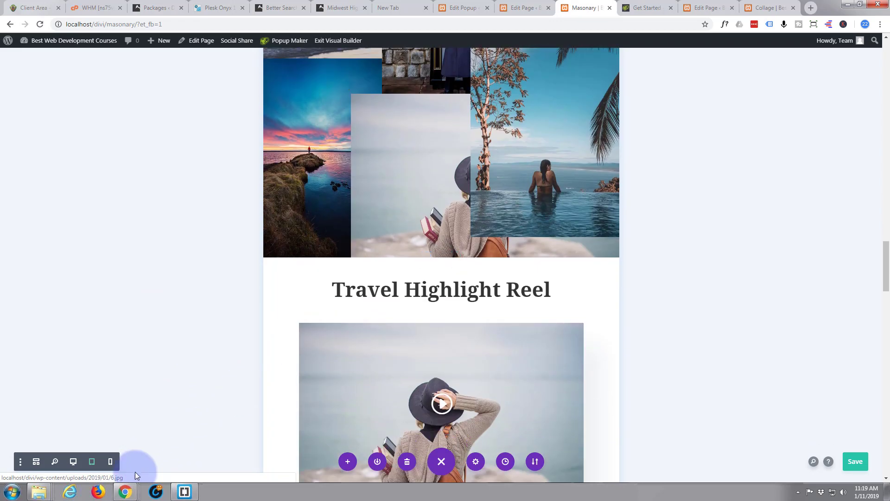
pyautogui.click(111, 465)
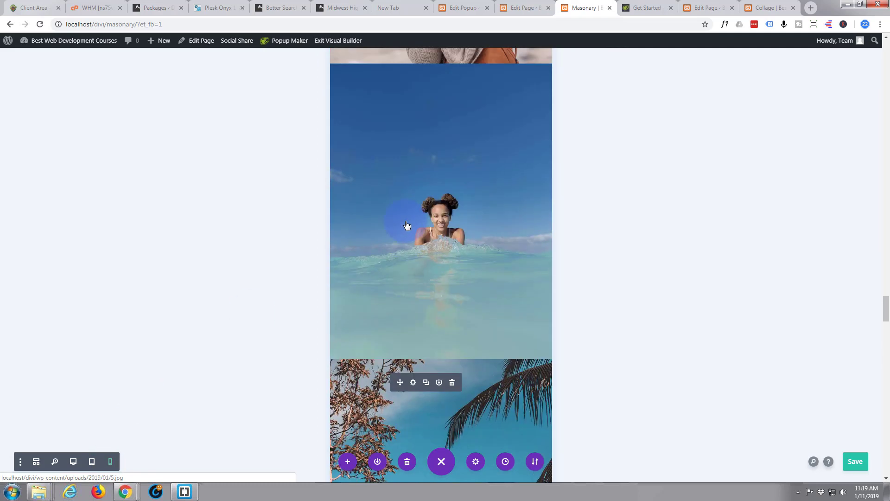
pyautogui.scroll(15, 406, 225)
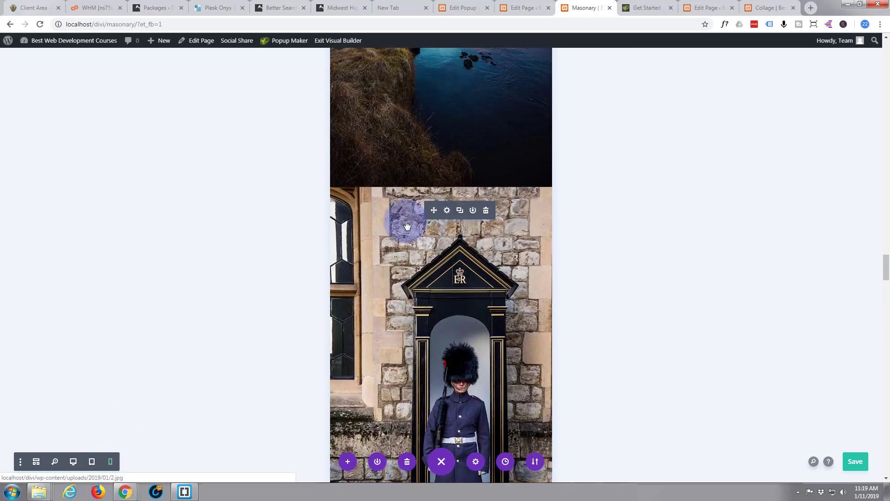
pyautogui.scroll(15, 406, 226)
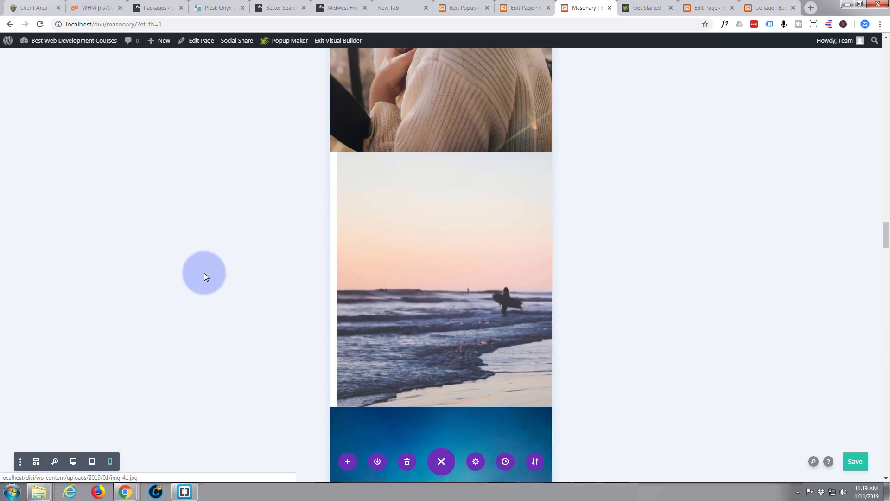
pyautogui.scroll(15, 466, 296)
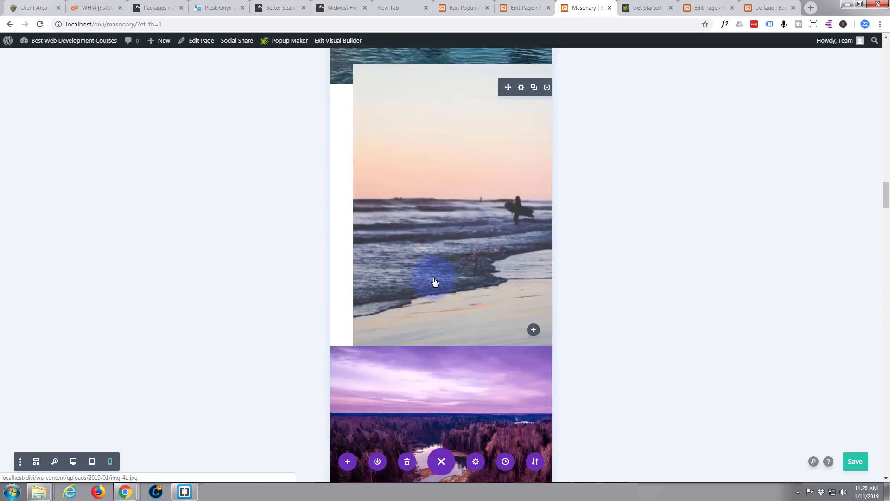
pyautogui.scroll(8, 435, 281)
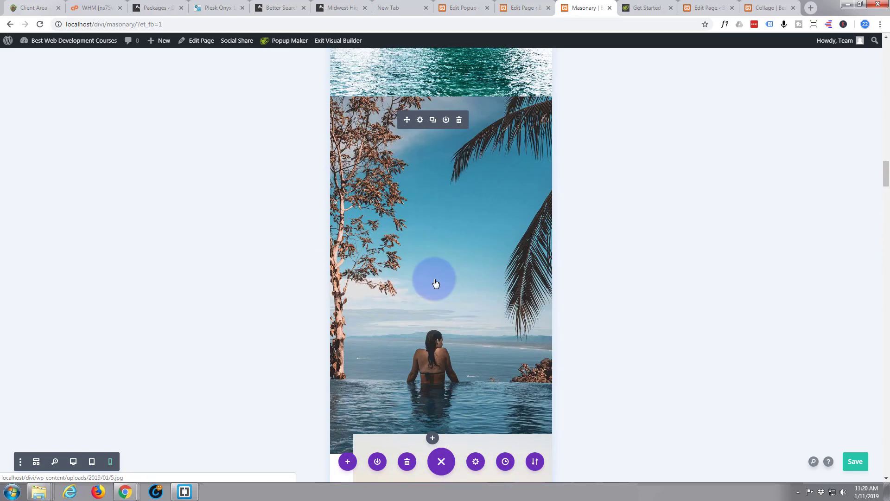
pyautogui.scroll(8, 434, 282)
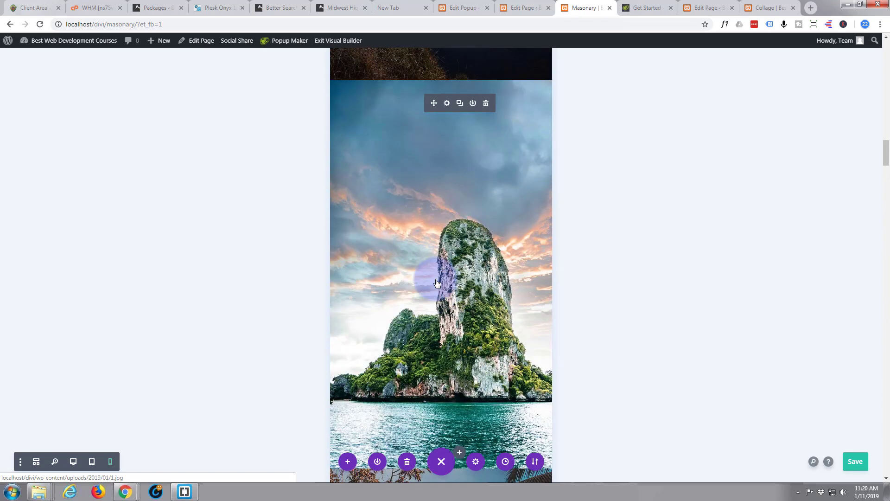
pyautogui.scroll(10, 436, 281)
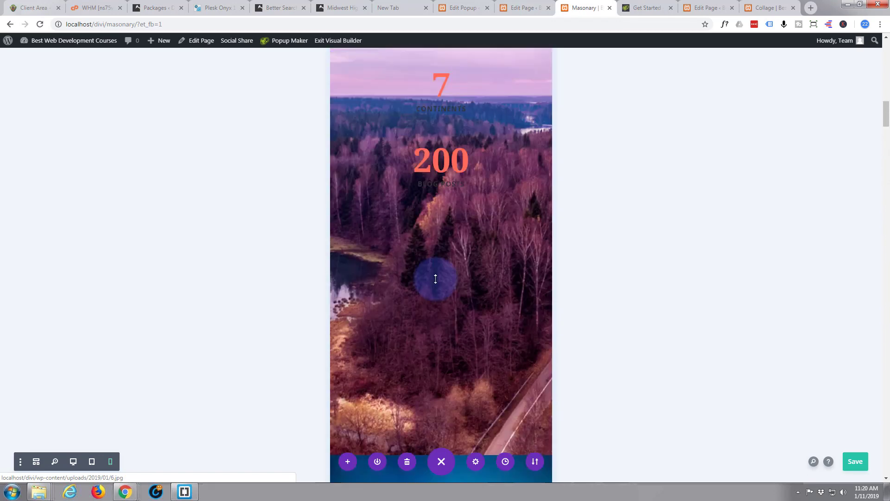
pyautogui.scroll(-8, 435, 280)
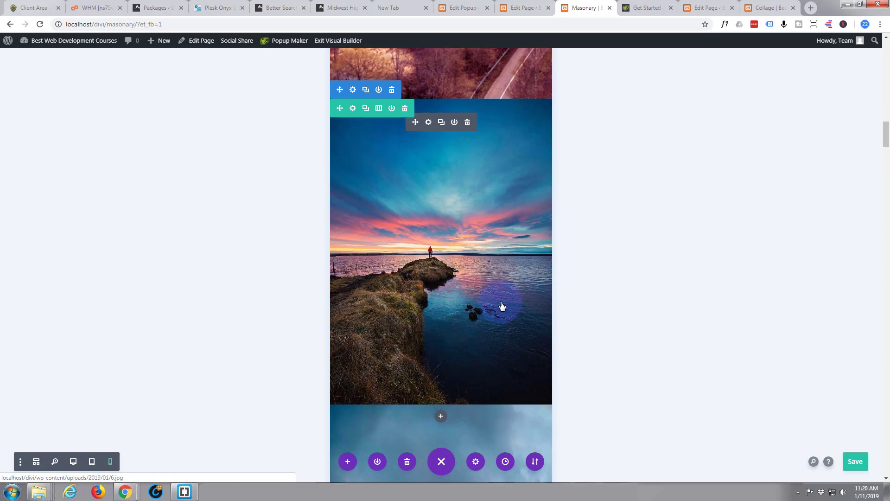
# Save the page and exit the visual builder to review the finished collage on the live page
pyautogui.hotkey('ctrl', 's')
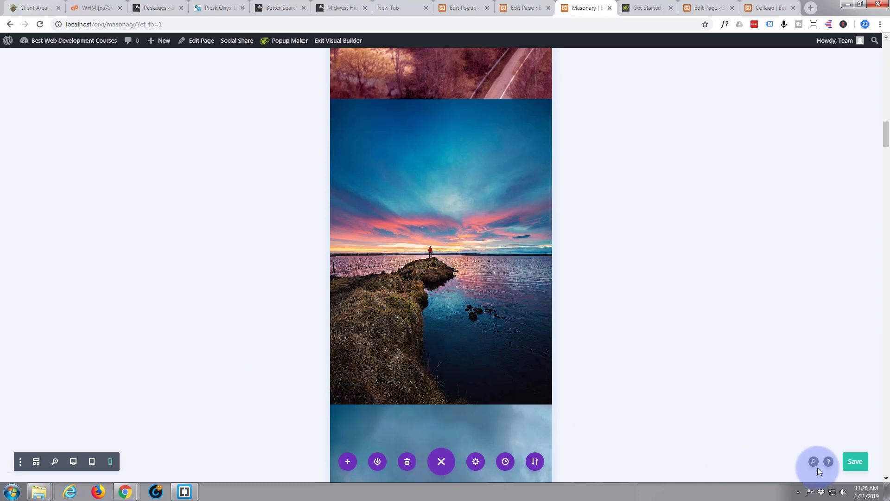
pyautogui.click(857, 464)
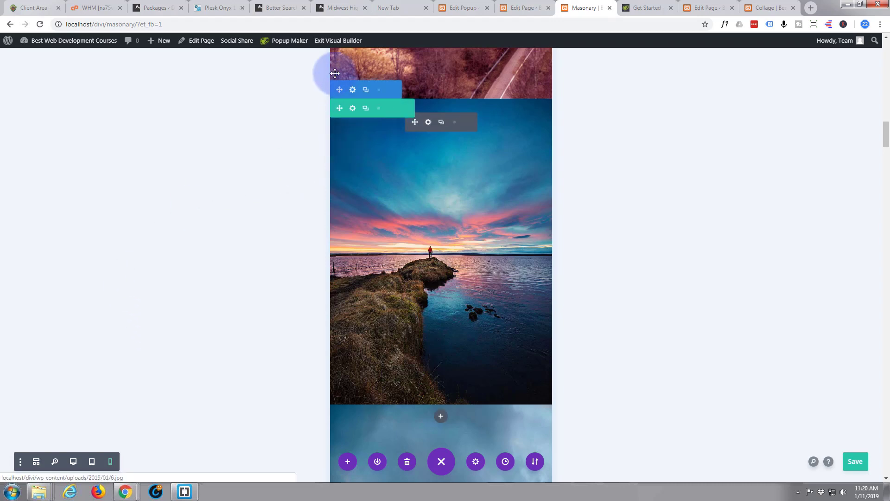
pyautogui.click(333, 40)
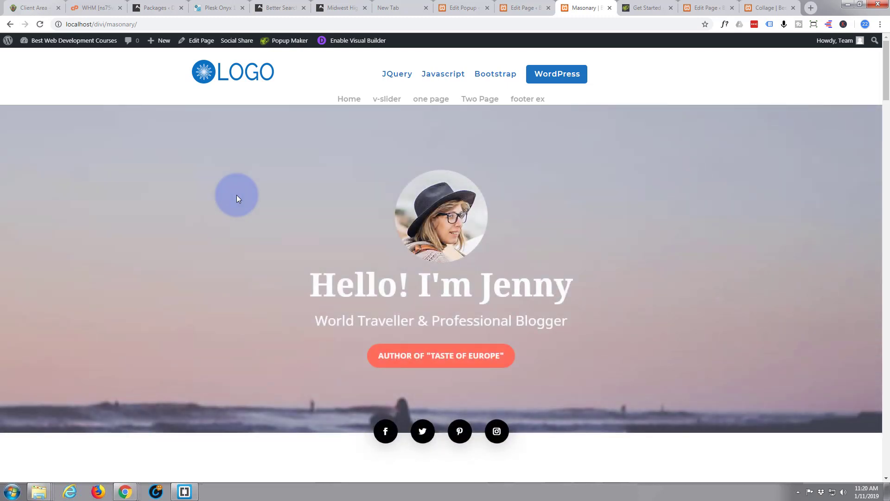
pyautogui.scroll(-15, 254, 243)
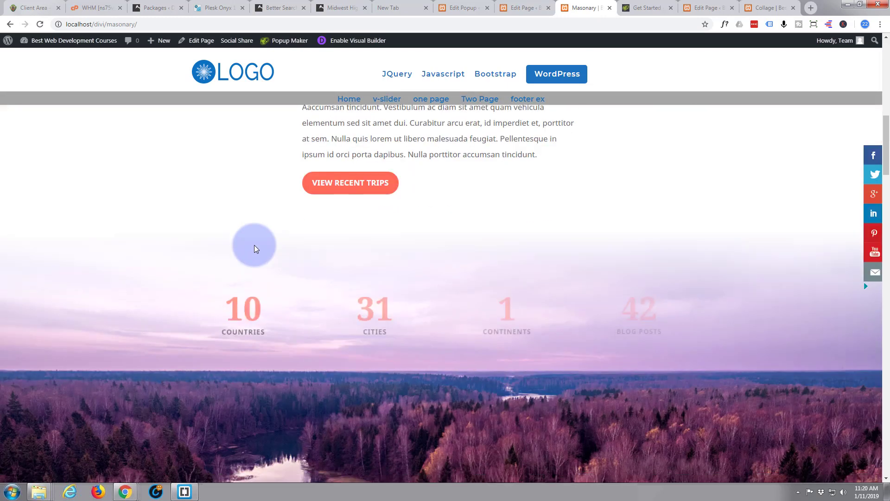
pyautogui.scroll(-10, 252, 249)
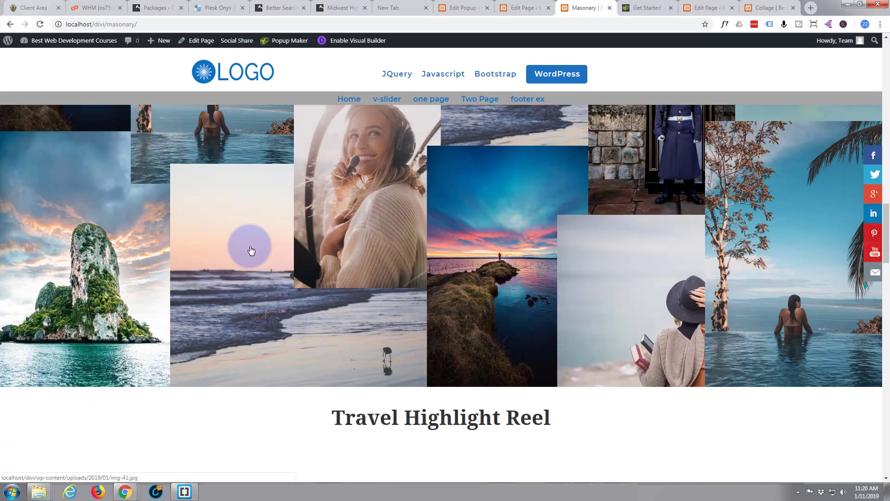
pyautogui.scroll(5, 249, 250)
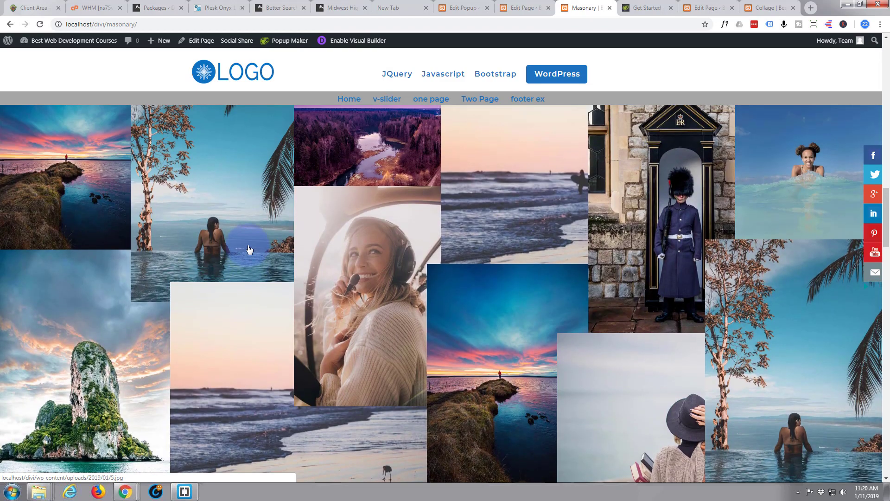
pyautogui.scroll(-2, 249, 249)
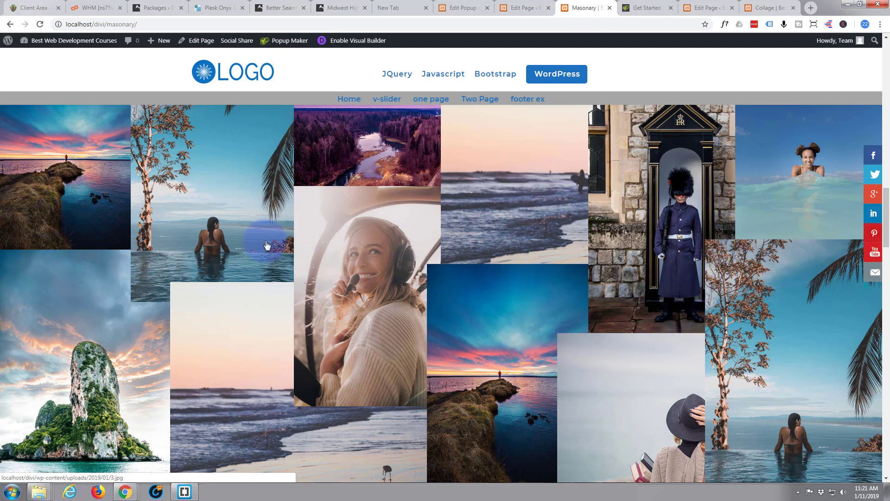
# Reopen the page in the visual builder and open the border settings of the collage's first image, the sunset lake
pyautogui.click(343, 42)
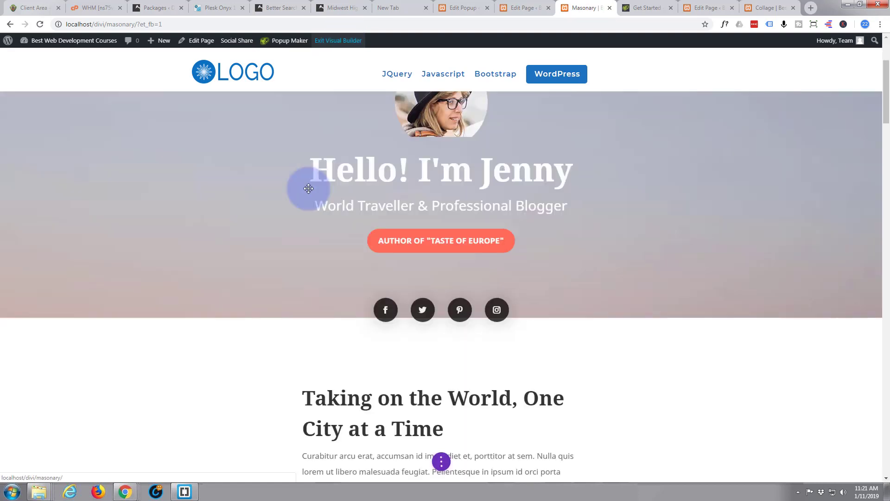
pyautogui.scroll(-13, 308, 188)
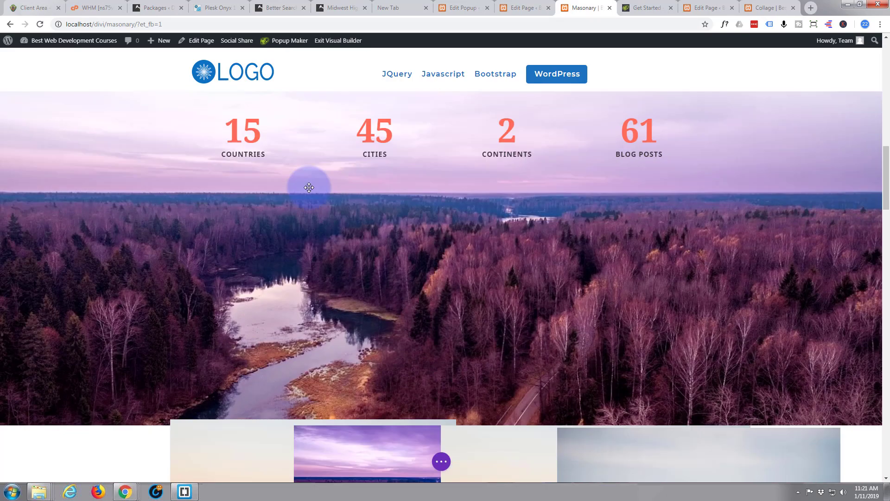
pyautogui.scroll(-6, 308, 187)
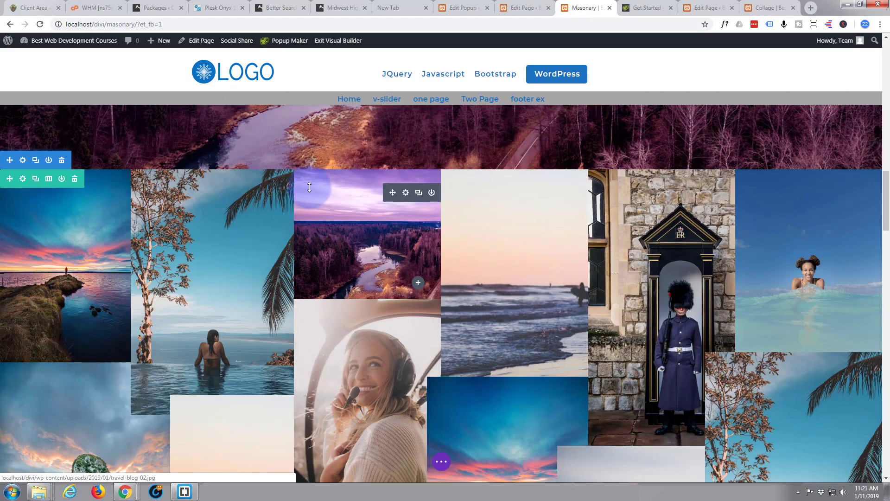
pyautogui.scroll(-1, 309, 187)
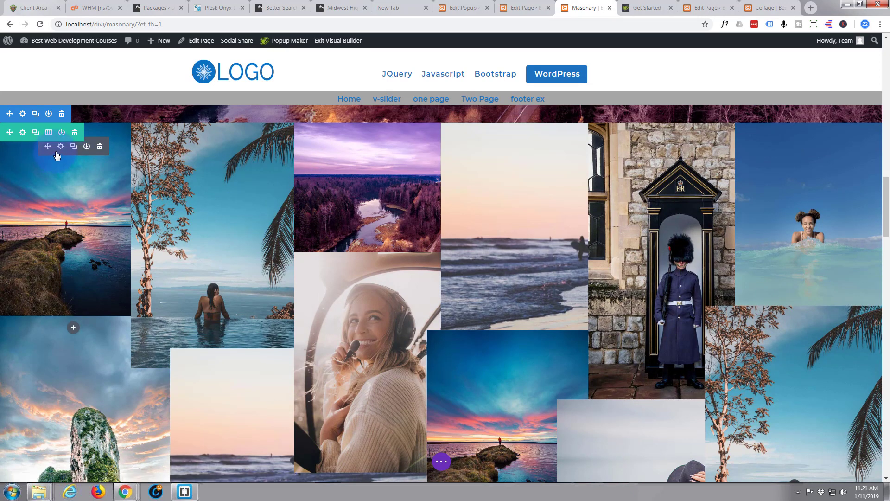
pyautogui.click(61, 147)
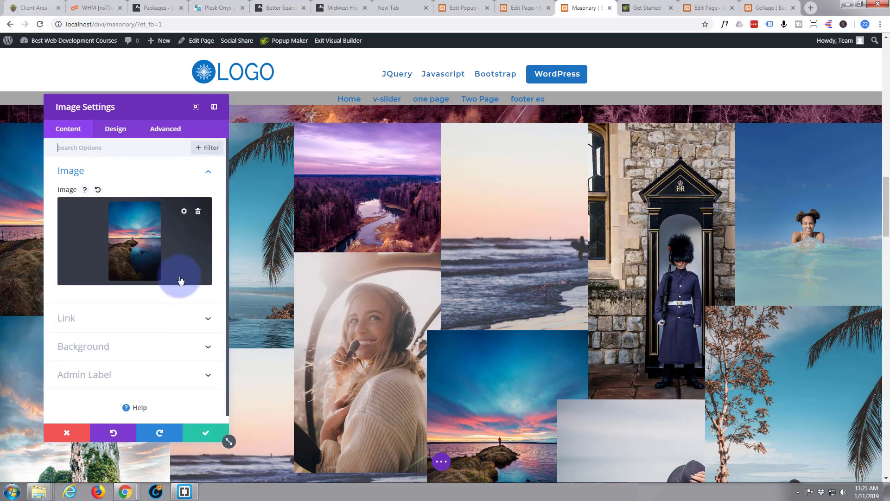
pyautogui.click(115, 130)
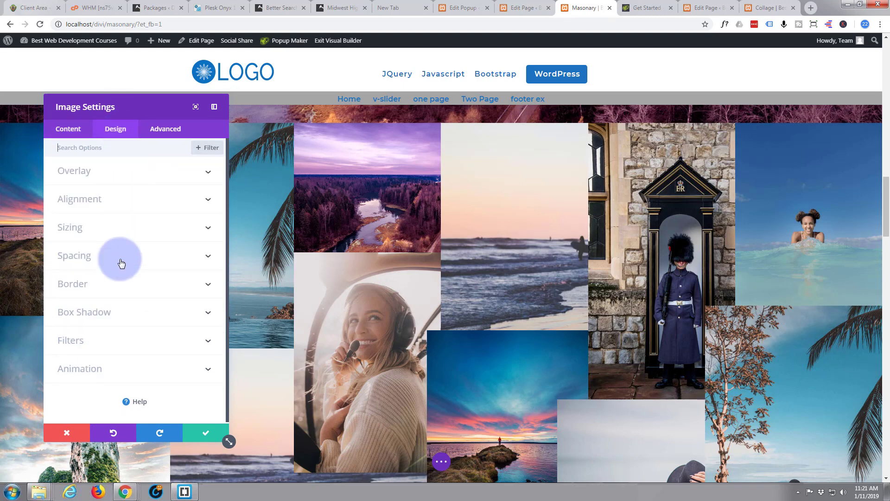
pyautogui.click(120, 287)
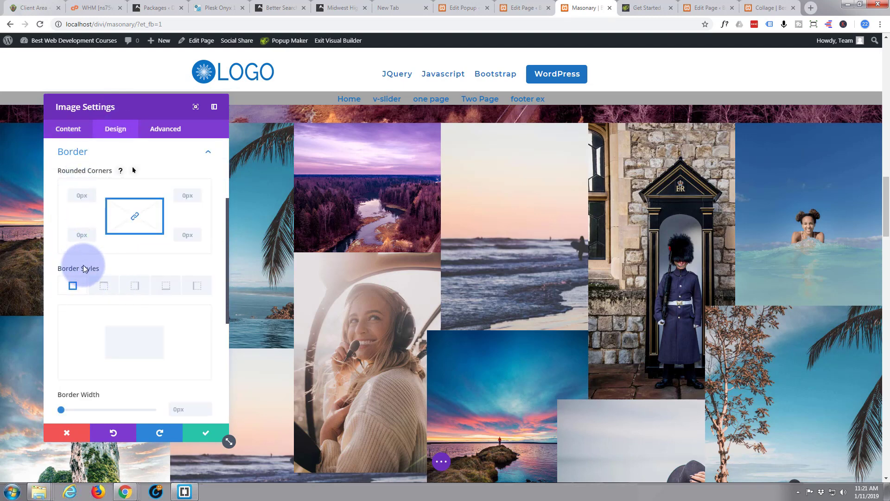
# Give the first sunset lake image a white border 3px wide on all sides
pyautogui.scroll(-2, 77, 202)
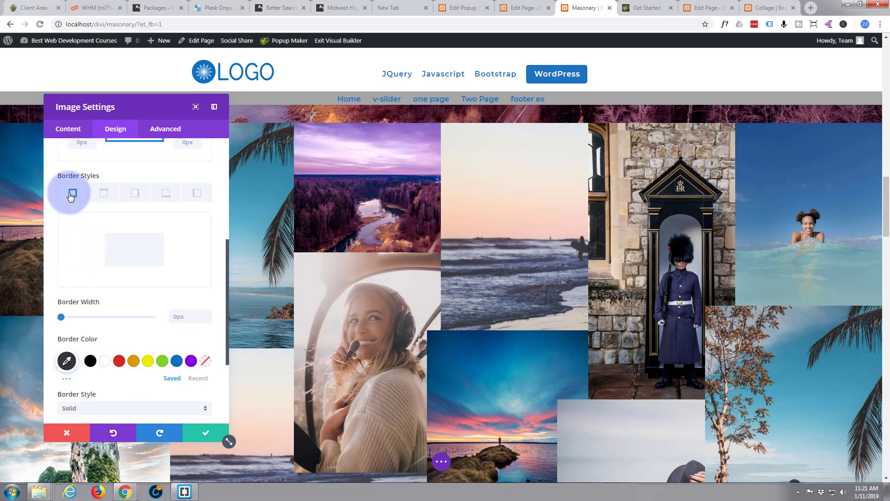
pyautogui.scroll(-1, 76, 221)
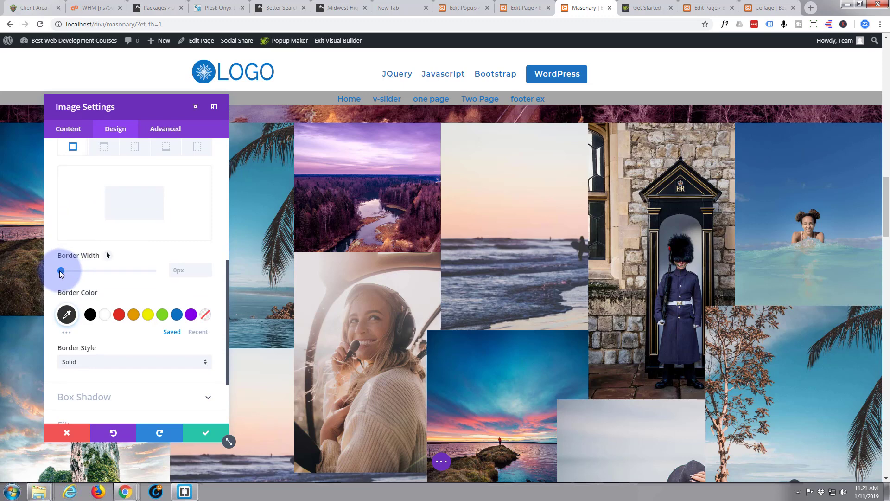
pyautogui.moveTo(61, 269); pyautogui.dragTo(64, 272)
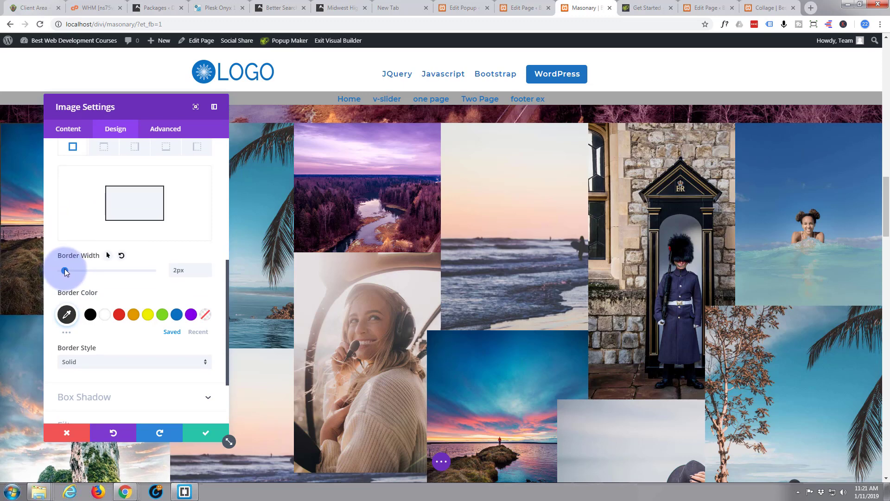
pyautogui.moveTo(133, 109); pyautogui.dragTo(334, 107)
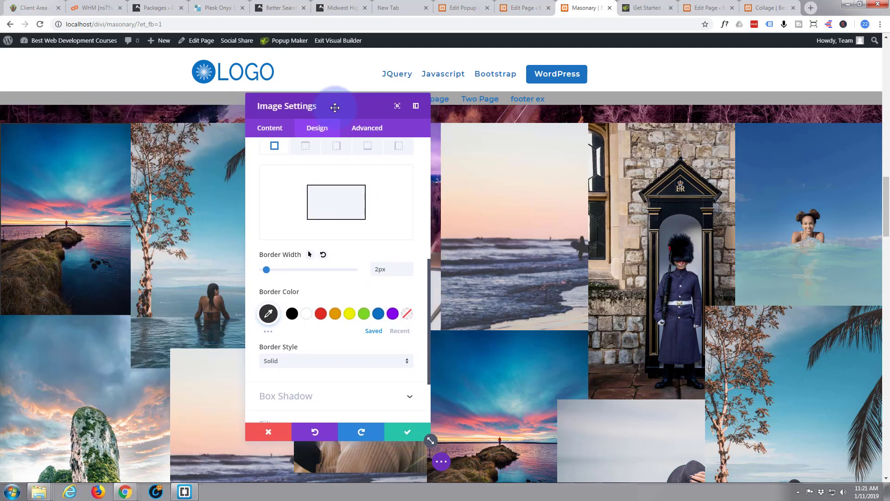
pyautogui.click(306, 313)
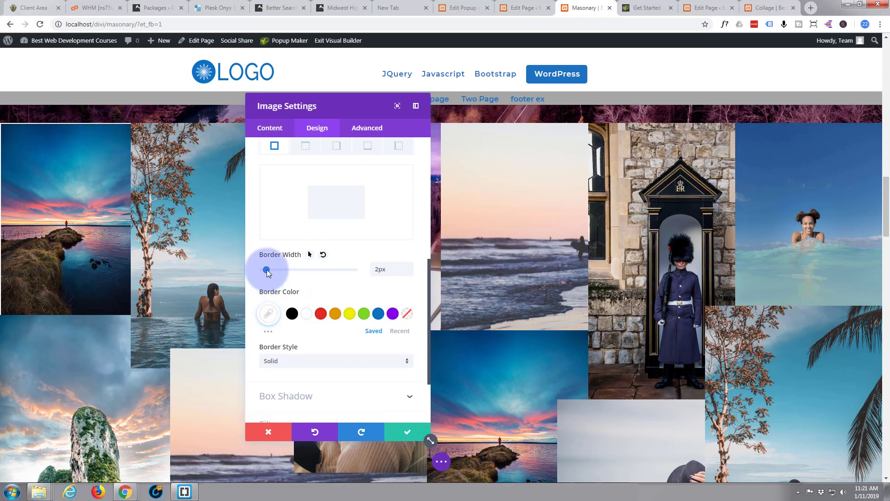
pyautogui.moveTo(267, 269); pyautogui.dragTo(268, 269)
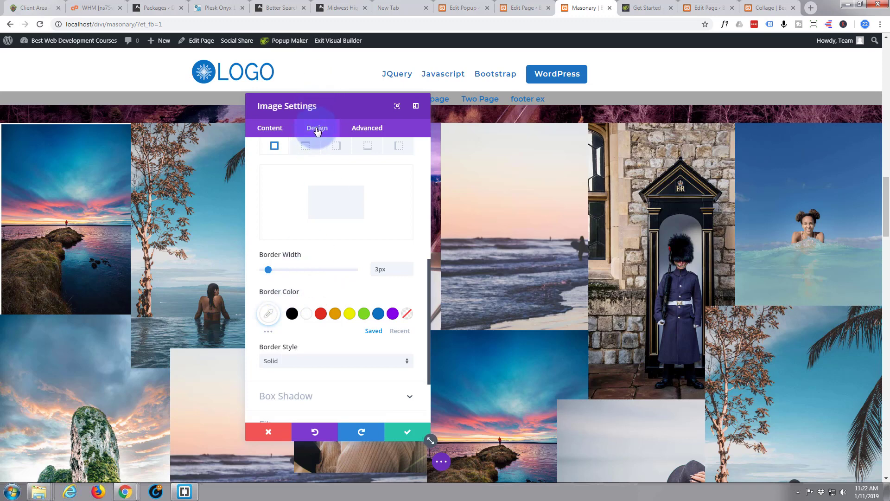
# Extend the sunset lake image's border styles to all images throughout this section and save the image settings
pyautogui.scroll(4, 306, 196)
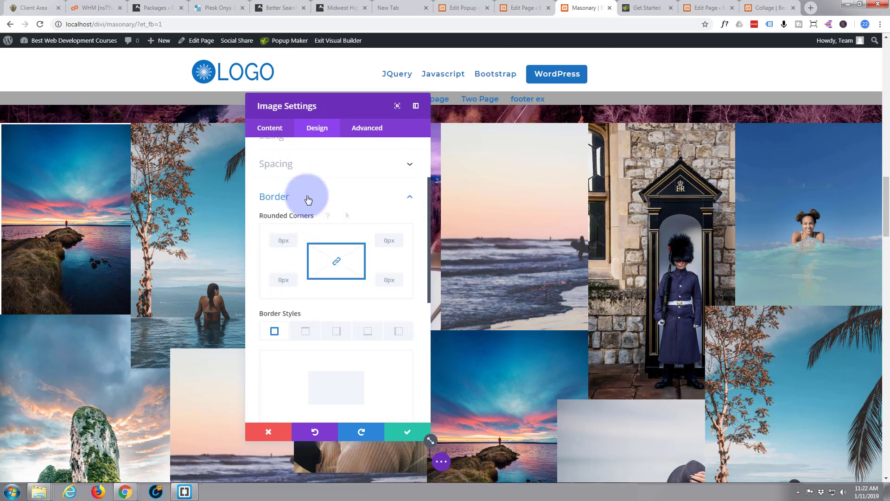
pyautogui.scroll(2, 307, 198)
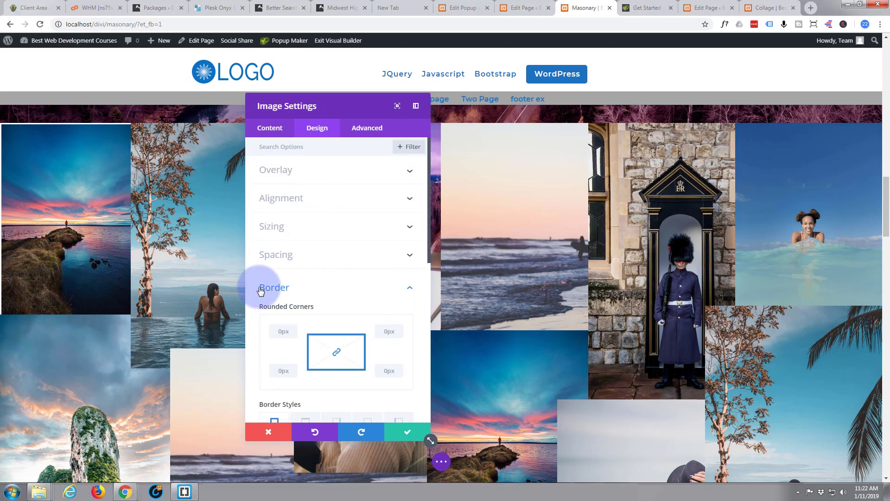
pyautogui.rightClick(319, 290)
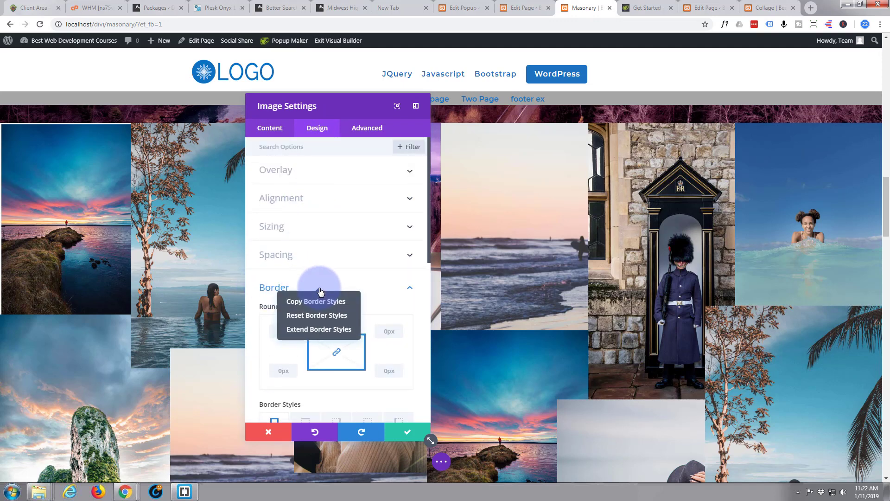
pyautogui.click(291, 331)
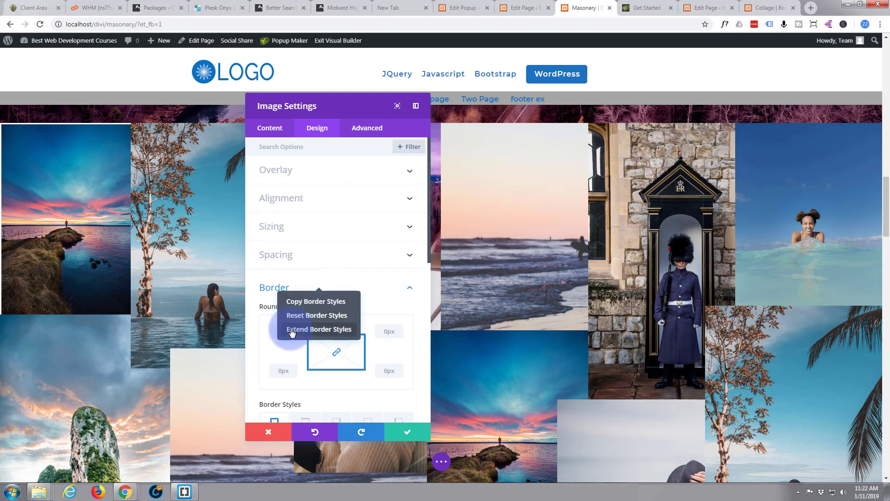
pyautogui.click(341, 330)
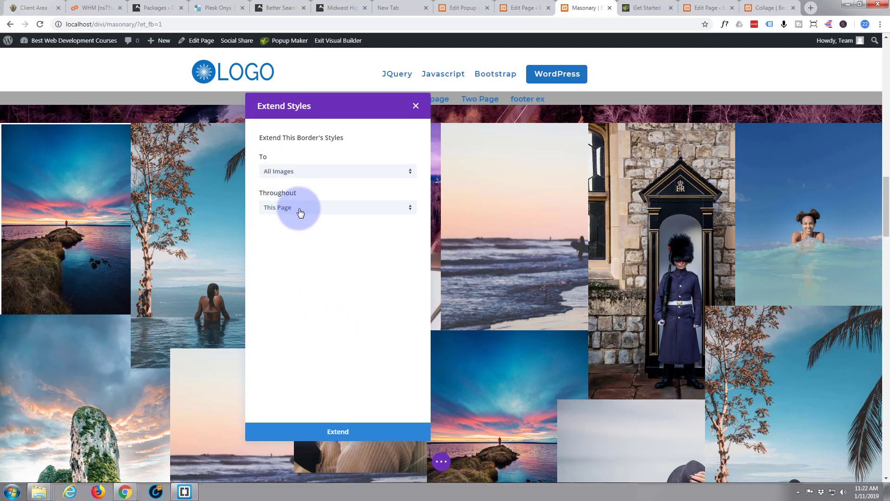
pyautogui.click(410, 213)
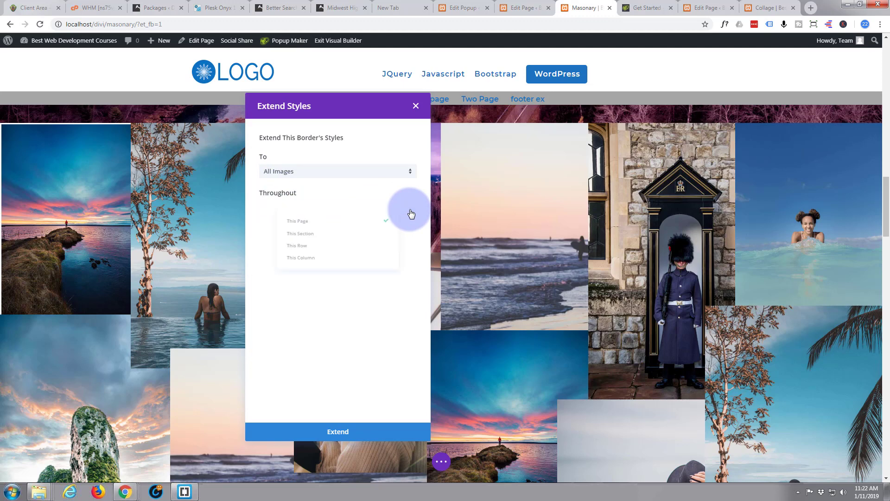
pyautogui.click(345, 233)
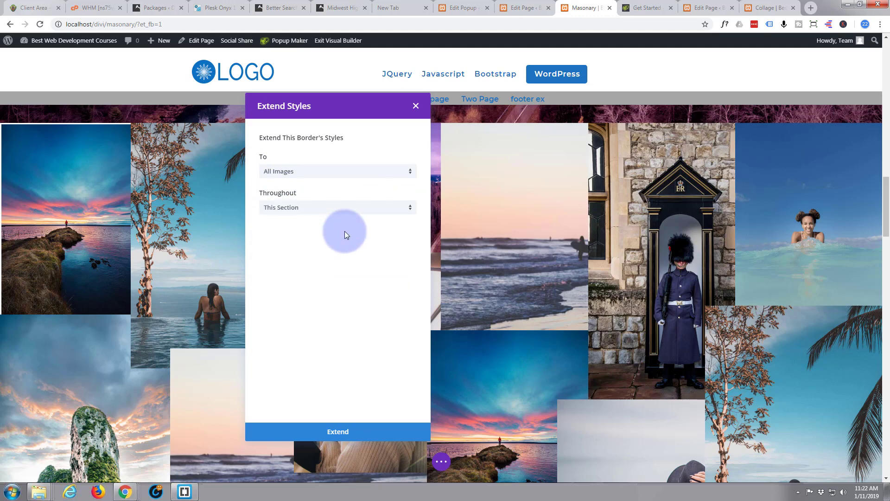
pyautogui.click(348, 433)
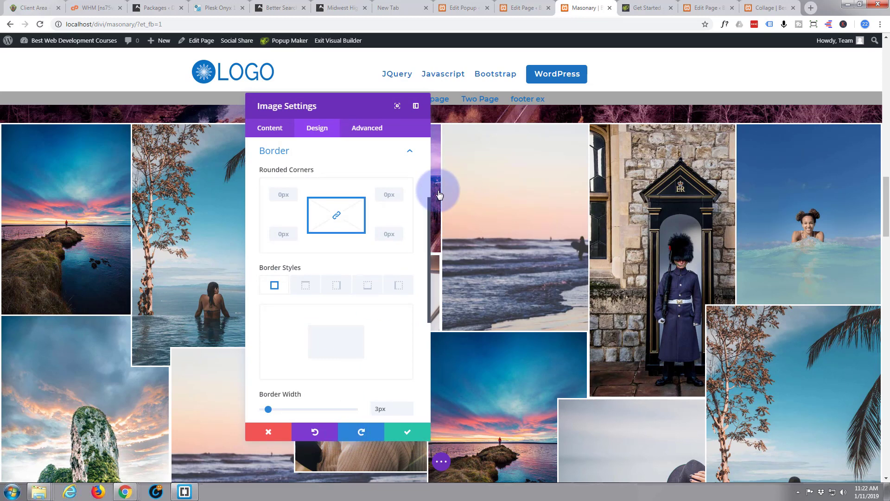
pyautogui.click(407, 431)
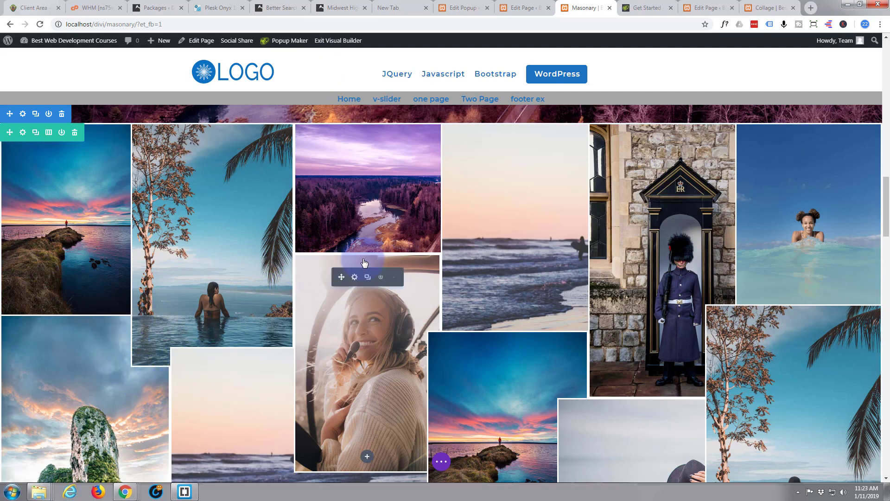
# Examine the white borders around the collage images from the top row down to the Travel Highlight Reel heading
pyautogui.scroll(-1, 167, 366)
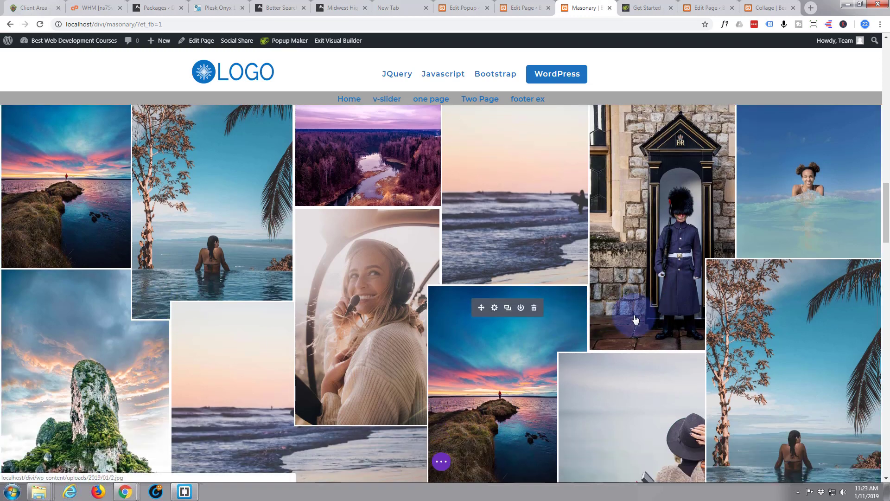
pyautogui.scroll(-4, 396, 376)
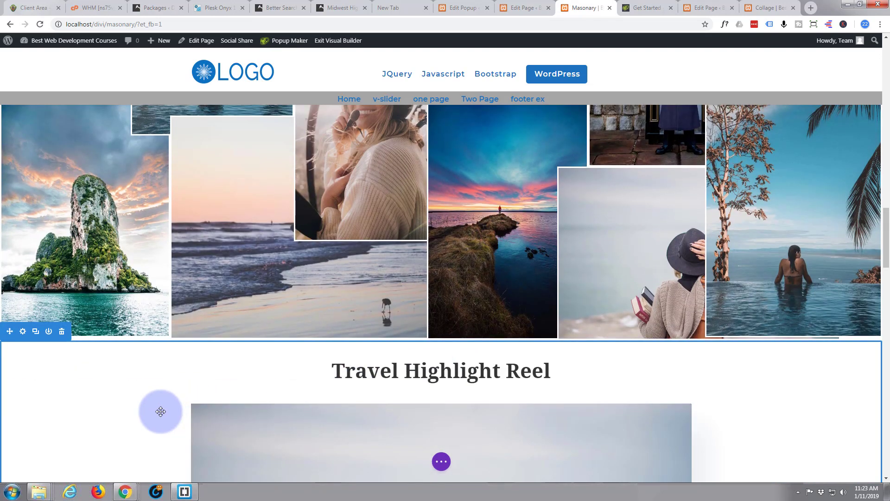
pyautogui.scroll(1, 162, 411)
pyautogui.scroll(2, 160, 411)
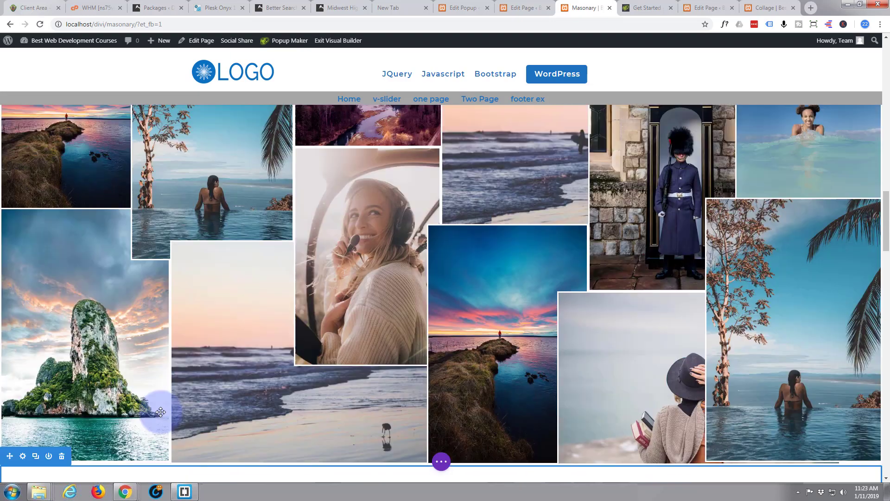
pyautogui.scroll(3, 161, 412)
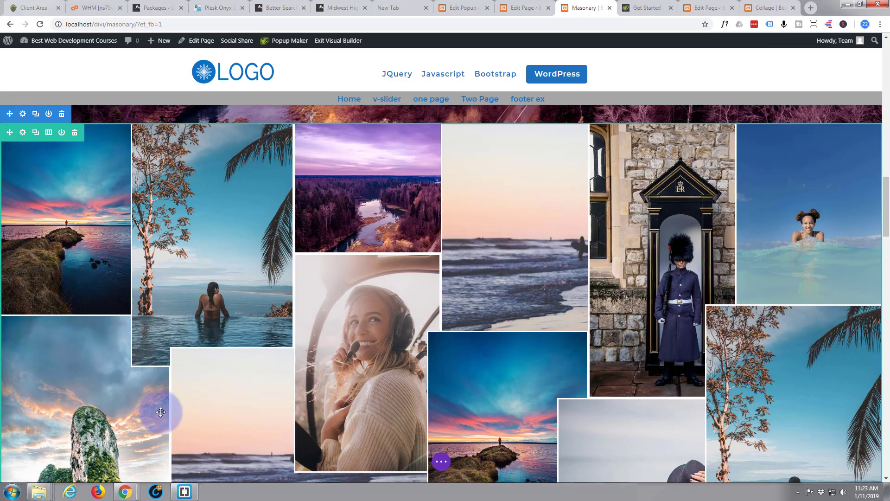
pyautogui.scroll(-5, 163, 415)
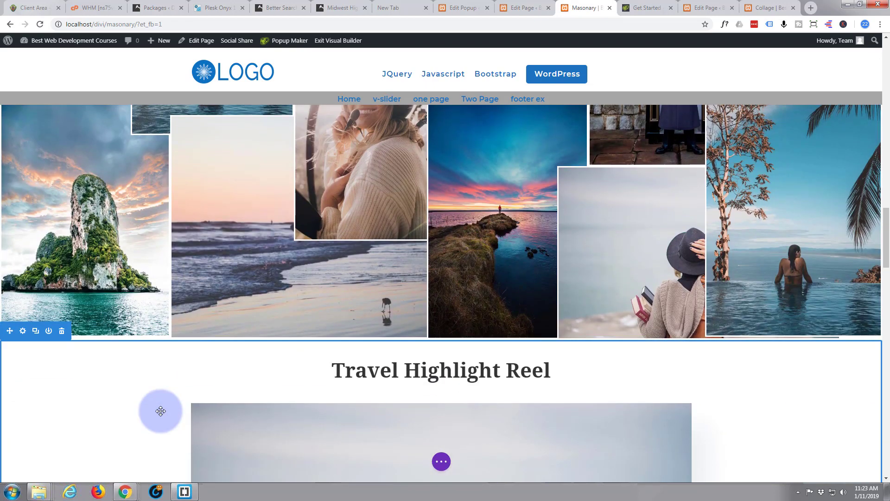
pyautogui.scroll(2, 160, 410)
pyautogui.scroll(-1, 160, 411)
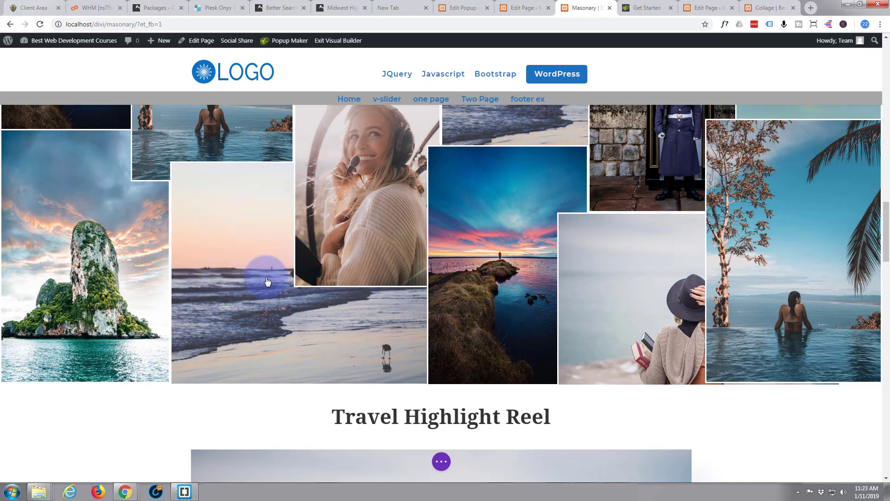
pyautogui.moveTo(255, 268)
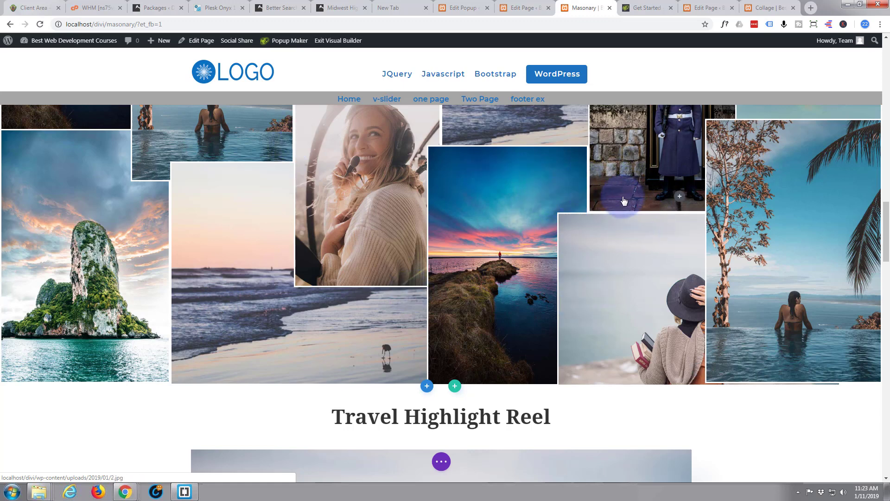
pyautogui.scroll(1, 302, 415)
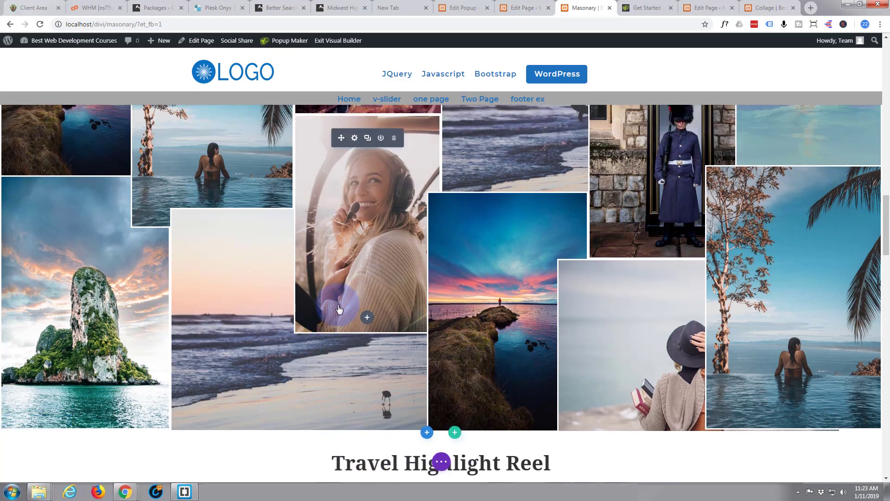
pyautogui.scroll(-1, 338, 309)
pyautogui.scroll(4, 327, 324)
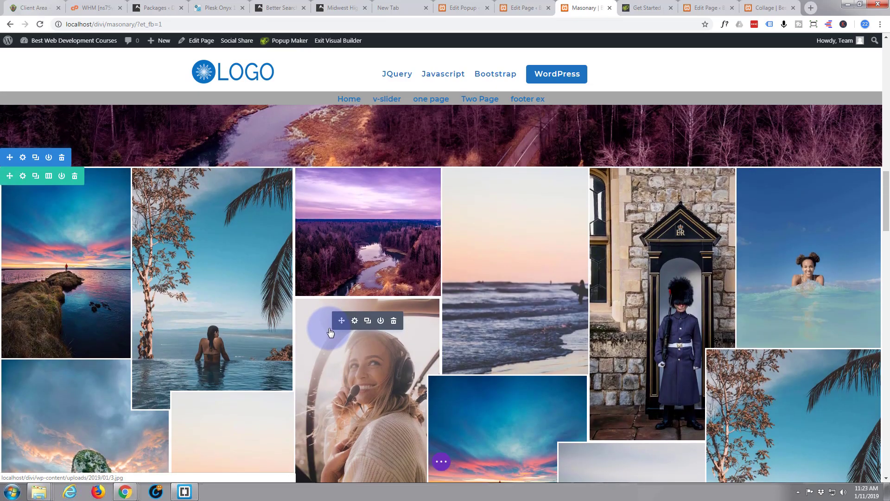
pyautogui.scroll(-3, 330, 332)
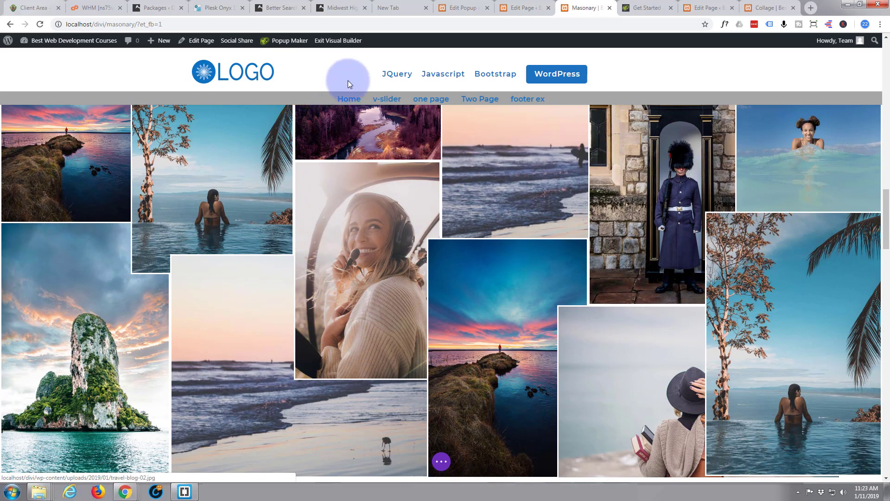
# Exit the visual builder, discarding the unsaved border changes, and review the collage on the live page
pyautogui.click(337, 41)
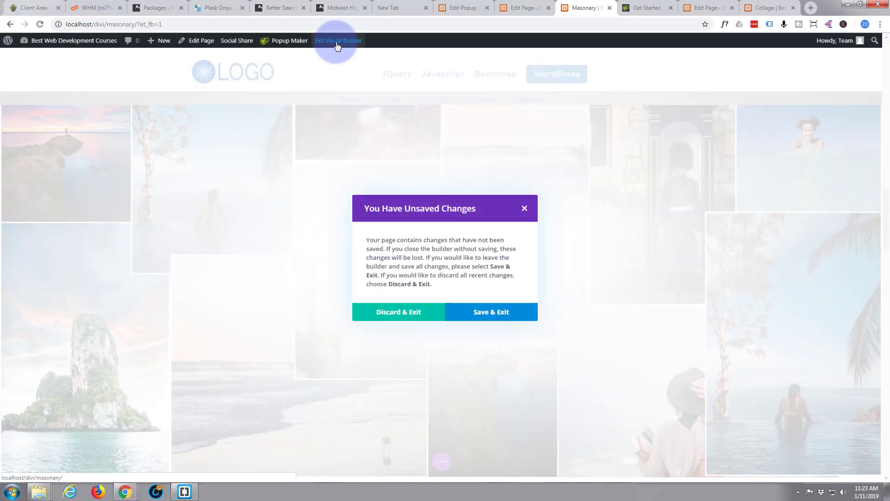
pyautogui.click(384, 313)
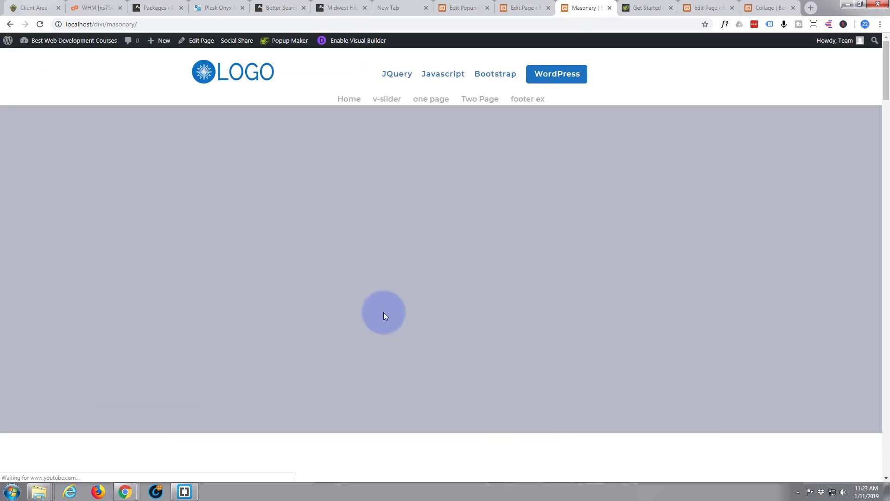
pyautogui.scroll(-4, 378, 315)
pyautogui.scroll(-15, 372, 317)
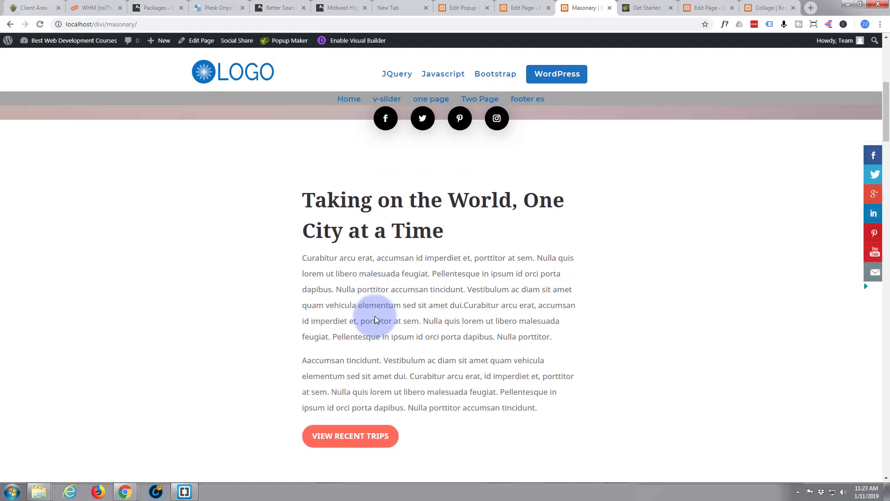
pyautogui.scroll(-8, 377, 319)
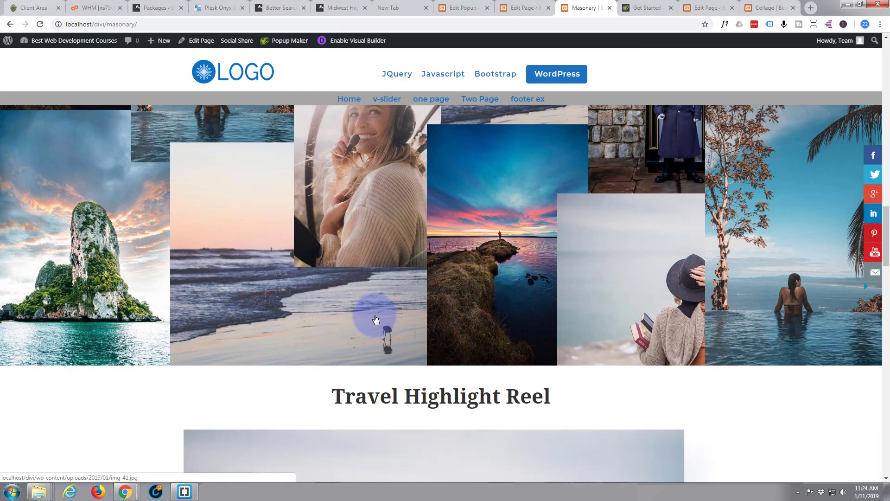
pyautogui.scroll(5, 376, 318)
pyautogui.scroll(2, 376, 316)
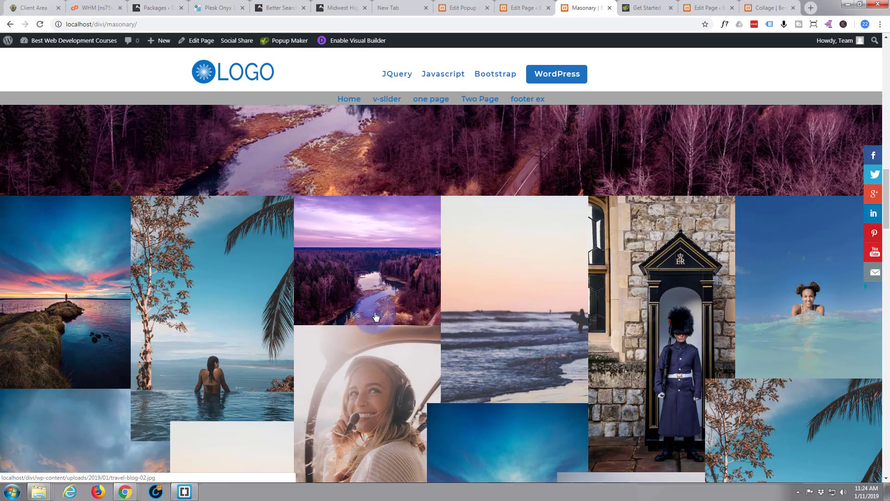
pyautogui.scroll(-2, 376, 317)
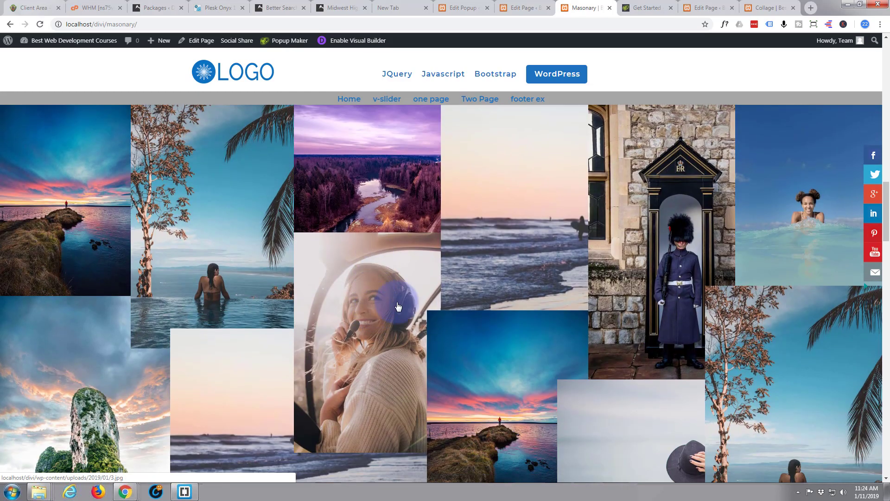